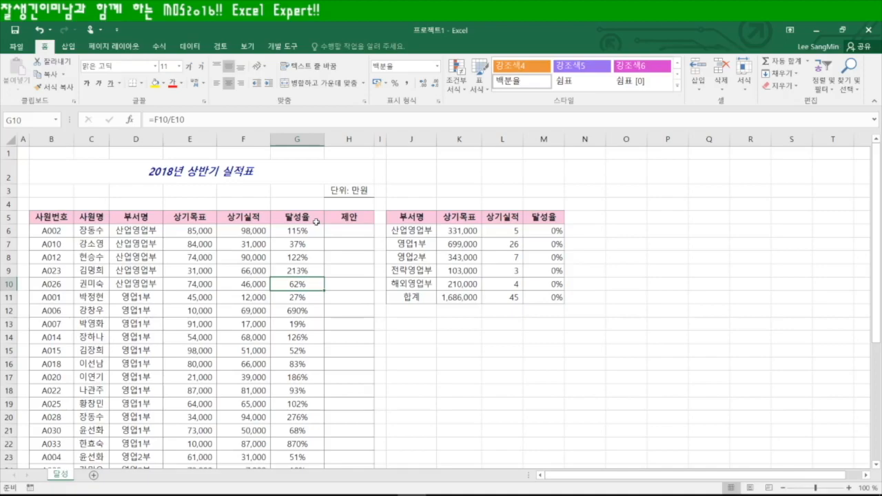
# Select the achievement rates G6:G38 and show them with three decimal places, e.g. 115.294%
pyautogui.click(455, 337)
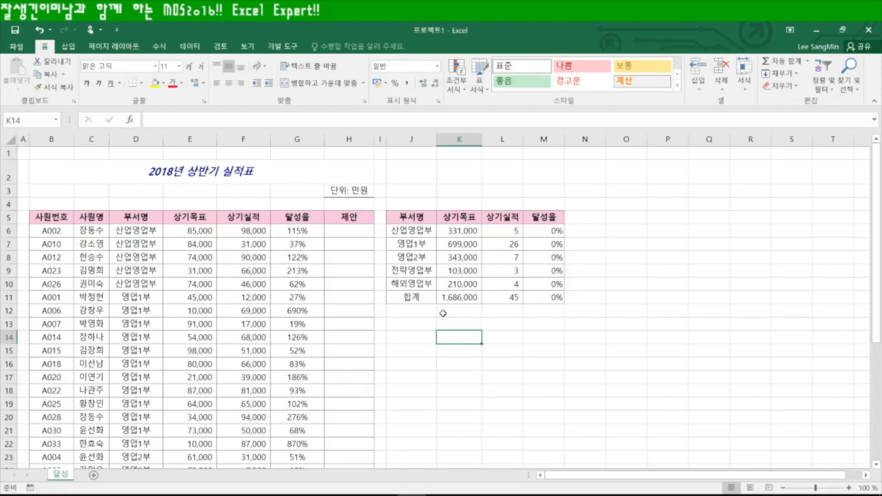
pyautogui.click(306, 230)
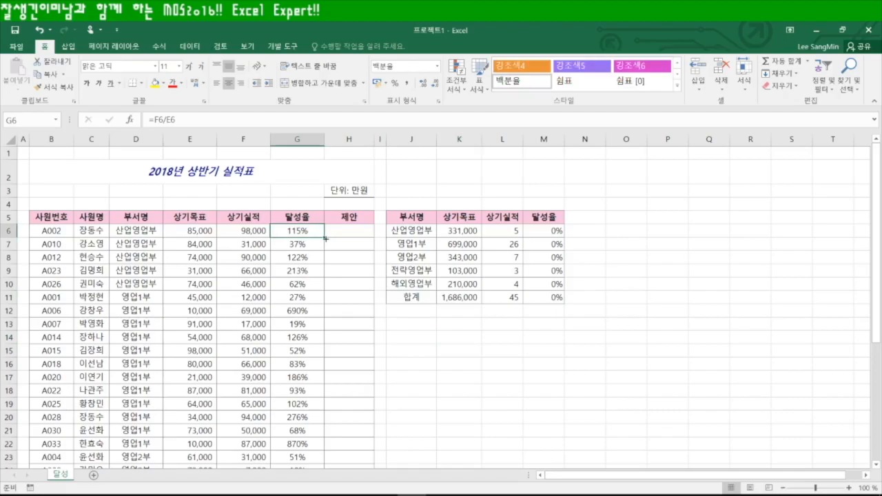
pyautogui.hotkey('ctrl', 'shift', 'Down')
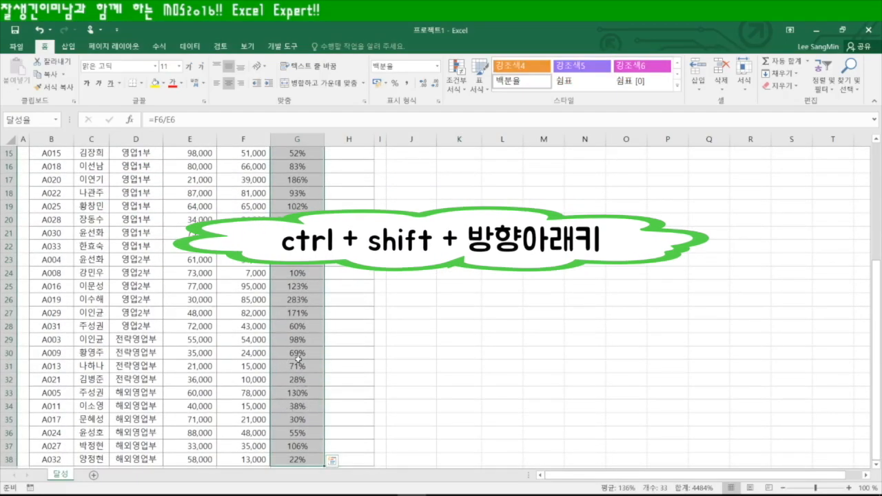
pyautogui.scroll(-2, 296, 354)
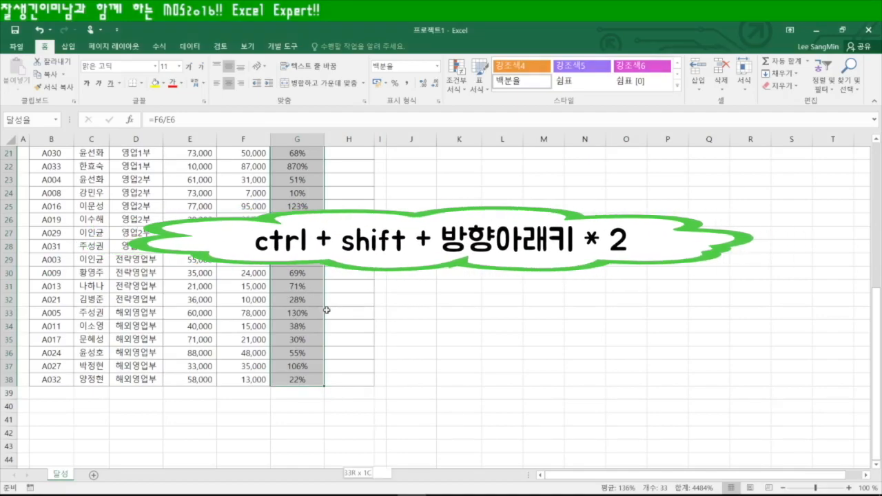
pyautogui.hotkey('ctrl', 'shift', 'Down')
pyautogui.hotkey('ctrl', 'shift', 'Down')
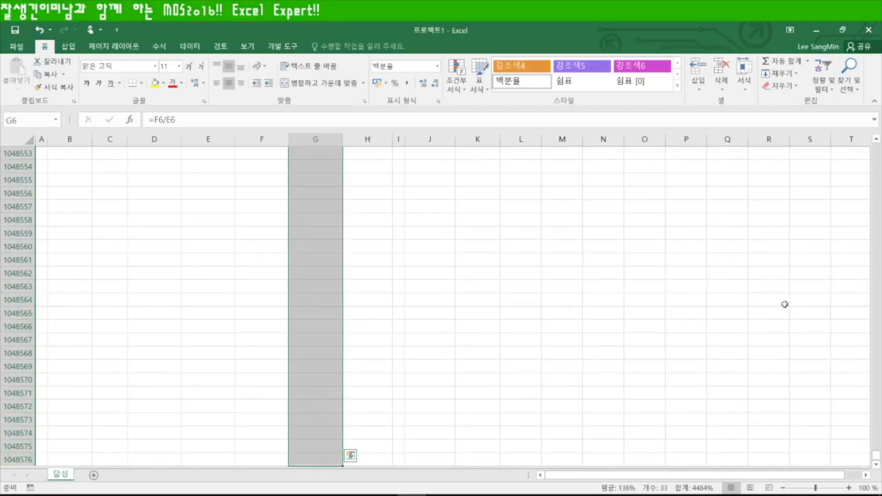
pyautogui.moveTo(876, 459); pyautogui.dragTo(874, 133)
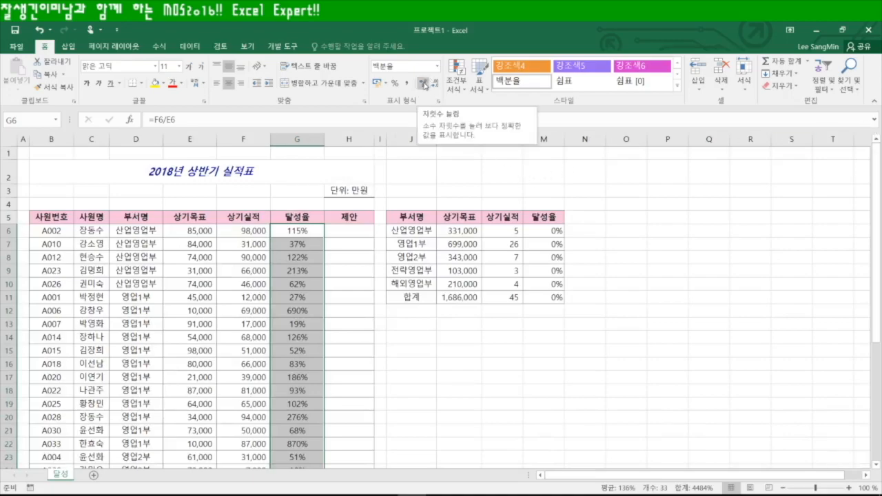
pyautogui.click(423, 83)
pyautogui.click(423, 83)
pyautogui.click(423, 83)
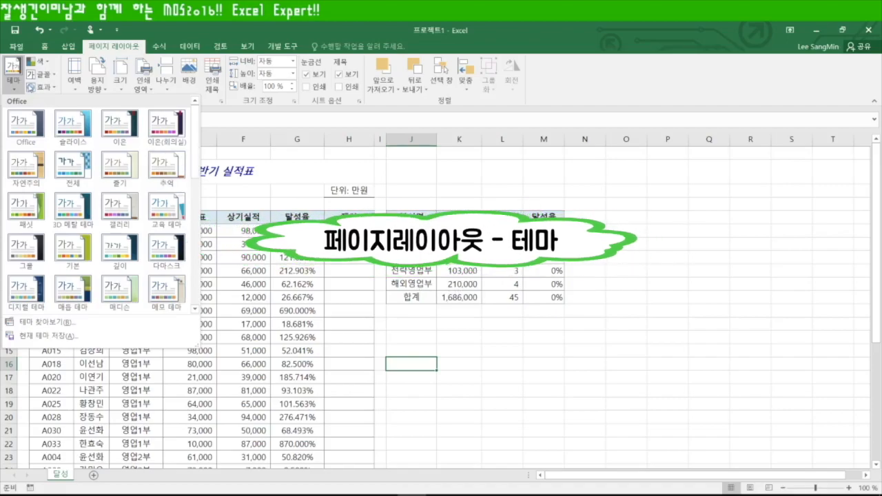
# Save the workbook's current document theme as a theme file named 실적표
pyautogui.click(38, 62)
pyautogui.click(38, 61)
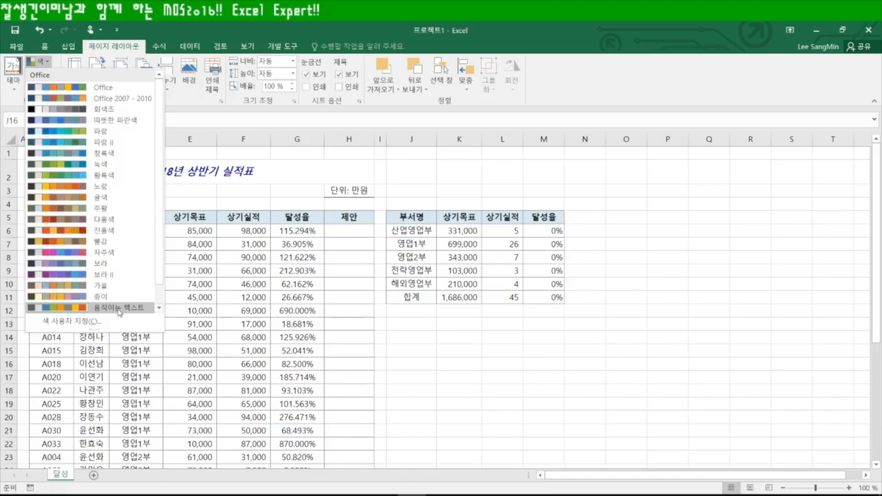
pyautogui.click(159, 32)
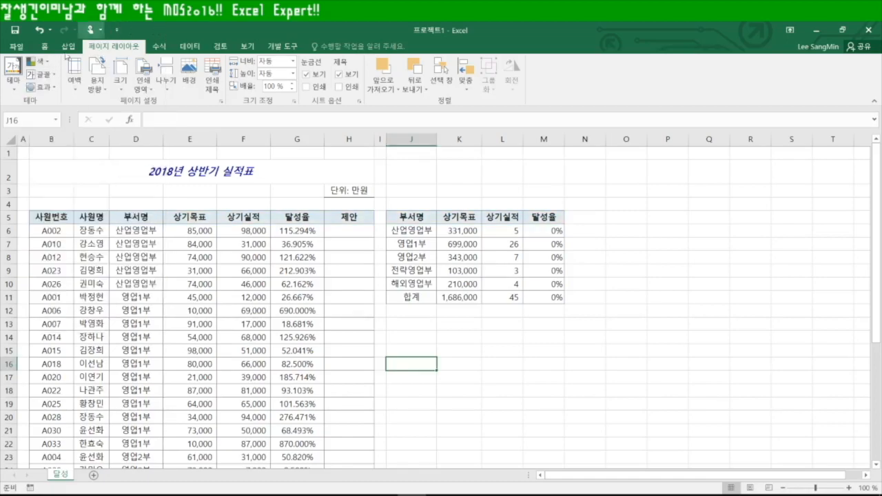
pyautogui.click(13, 74)
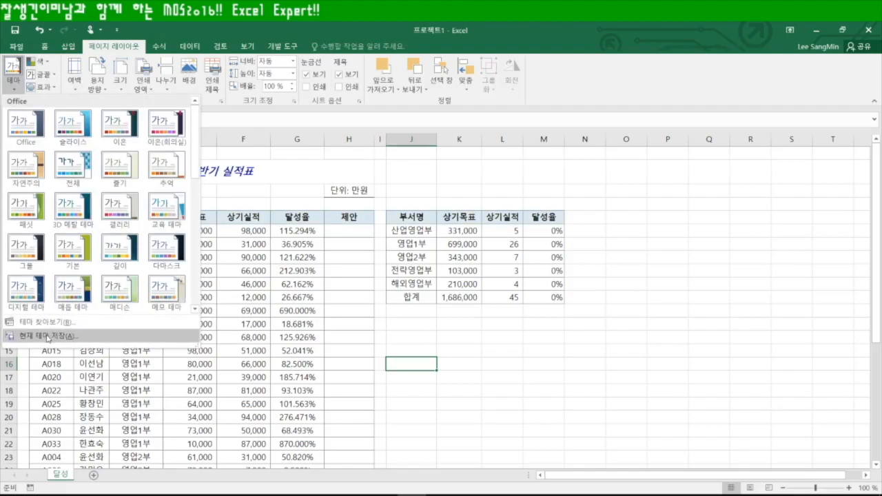
pyautogui.click(47, 337)
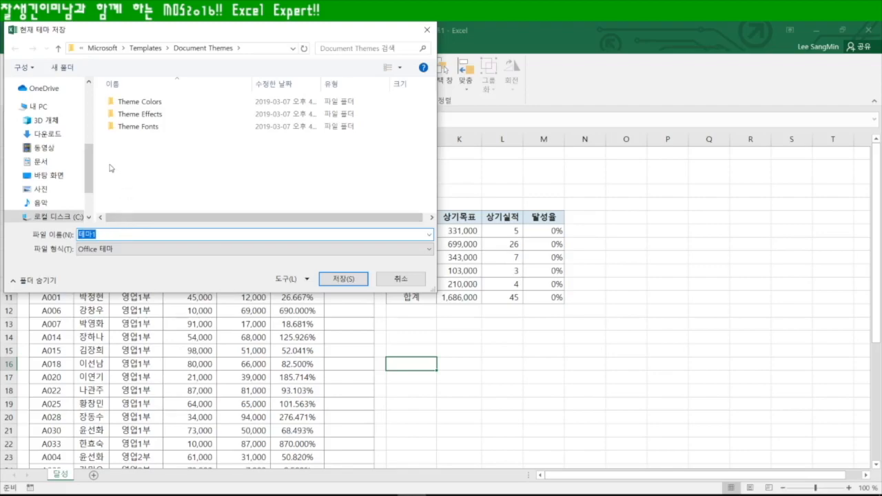
pyautogui.press('BackSpace')
pyautogui.write('실적')
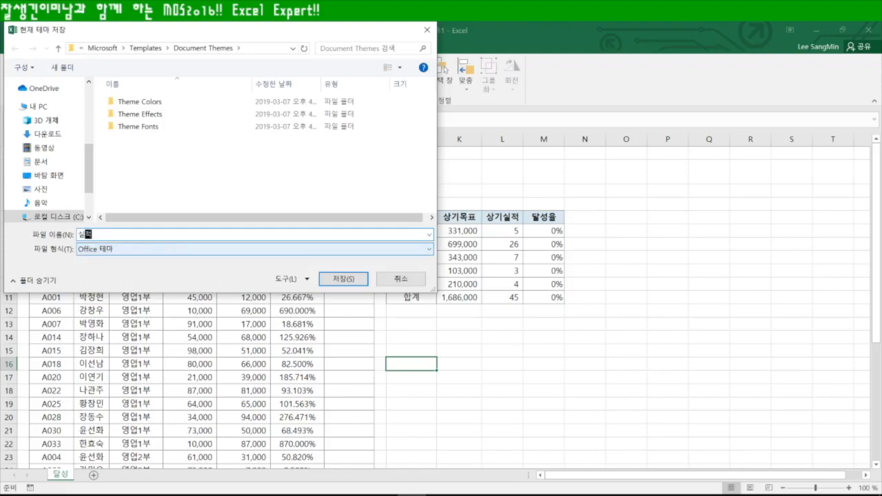
pyautogui.write('표')
pyautogui.click(364, 276)
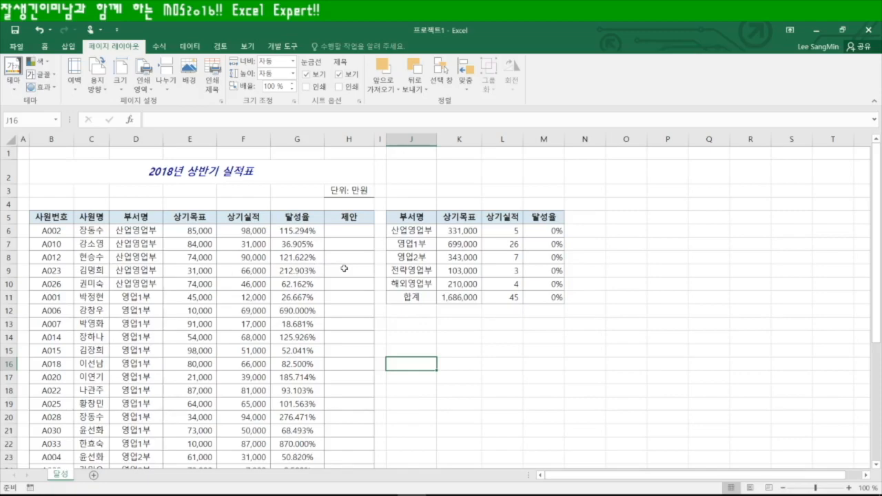
pyautogui.click(353, 231)
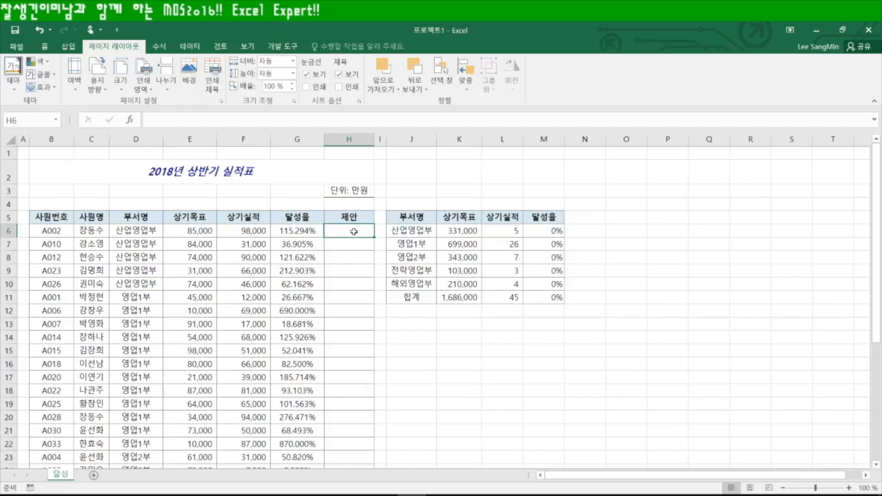
# Enter =AND(G6>100%,OR(D6="영업1부",D6="영업2부")) in H6
pyautogui.write('=')
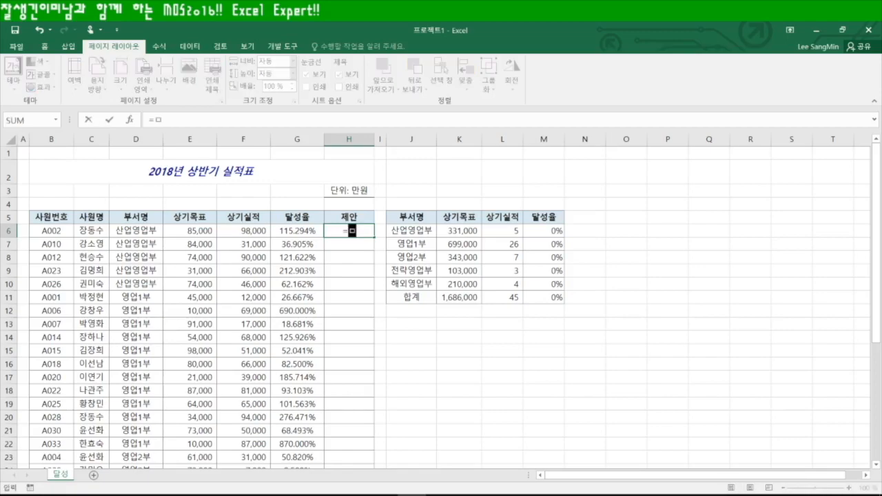
pyautogui.write('and')
pyautogui.press('Tab')
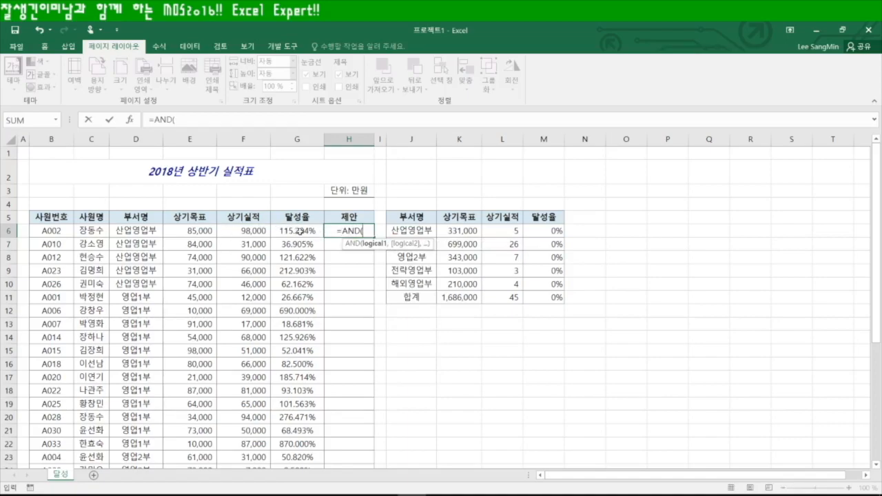
pyautogui.click(290, 232)
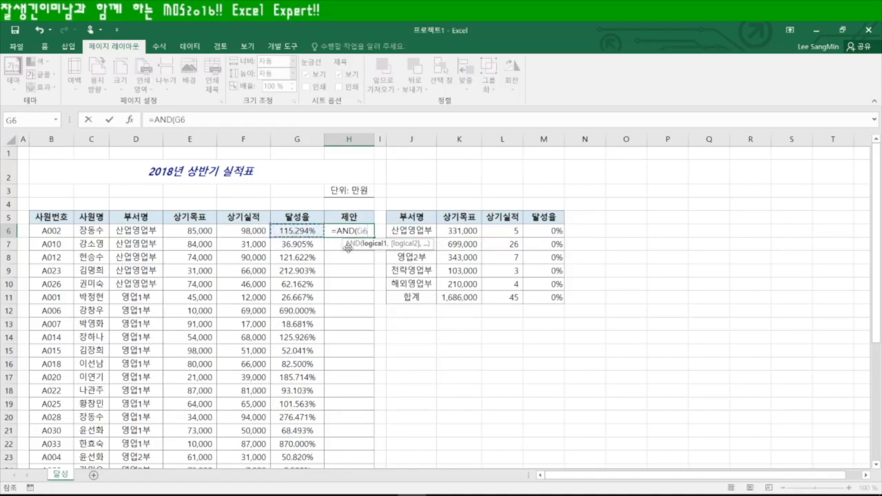
pyautogui.write('>')
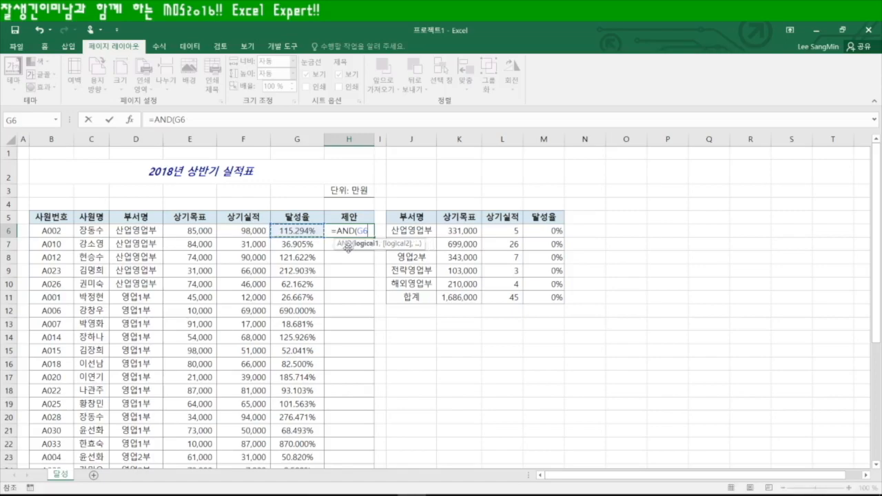
pyautogui.write('100%')
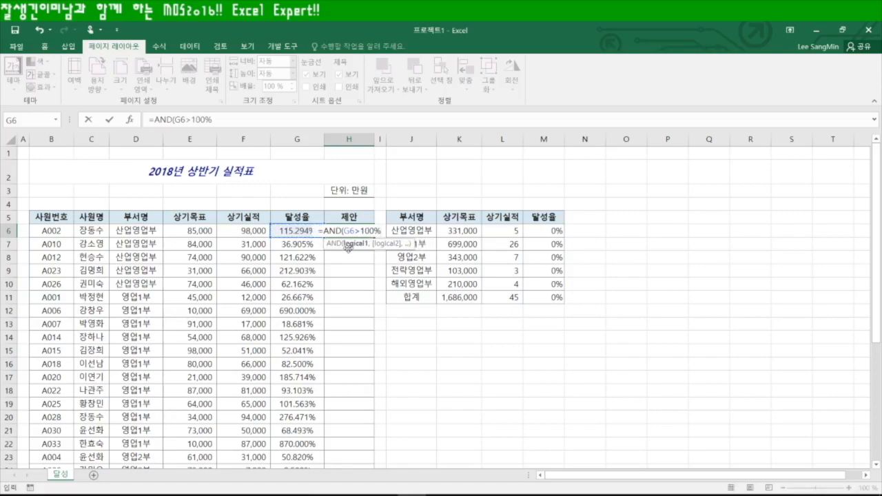
pyautogui.write(',')
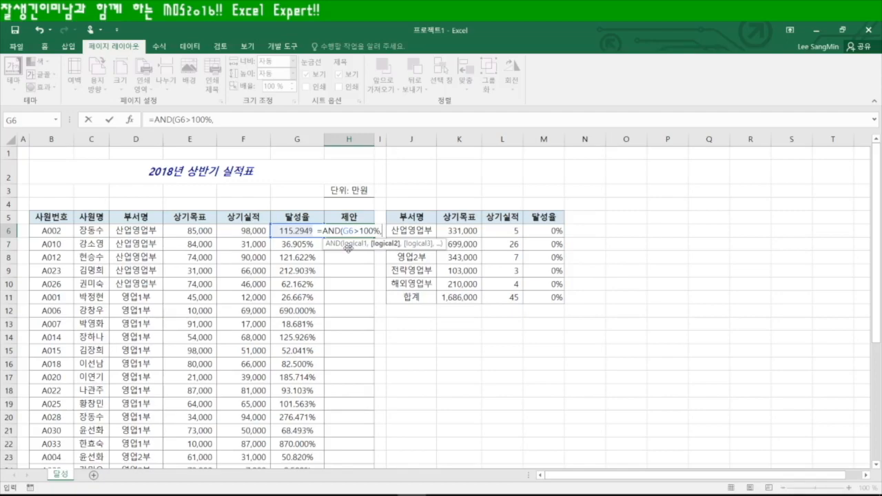
pyautogui.write('or')
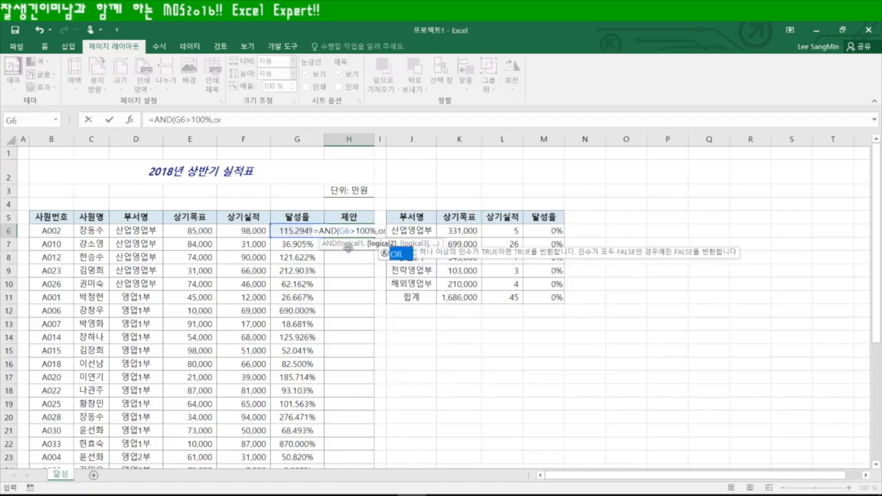
pyautogui.press('Tab')
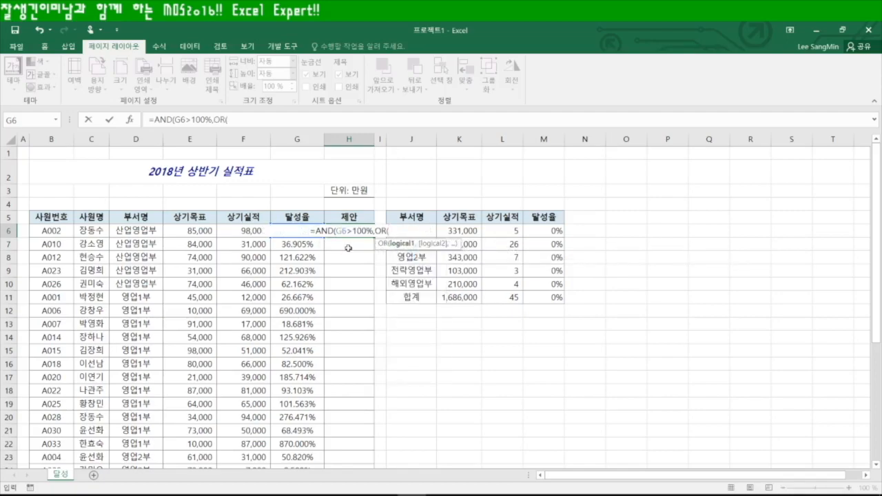
pyautogui.click(137, 230)
pyautogui.write('"여업')
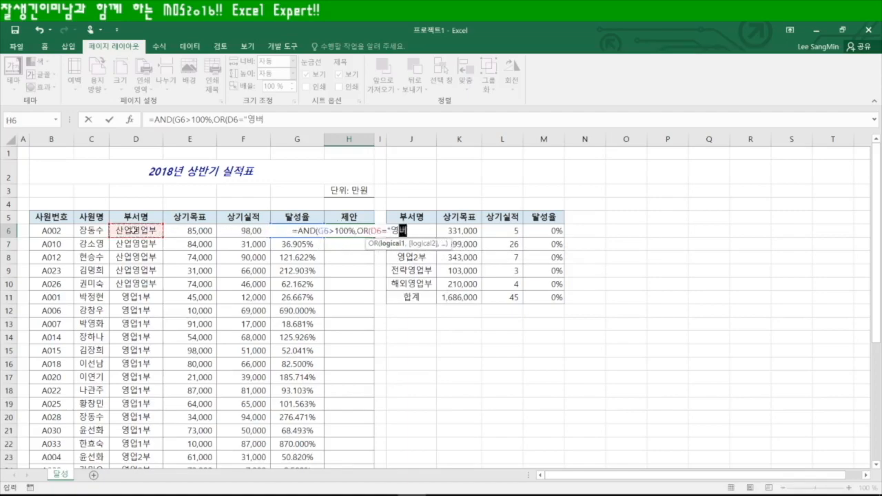
pyautogui.write('1부",')
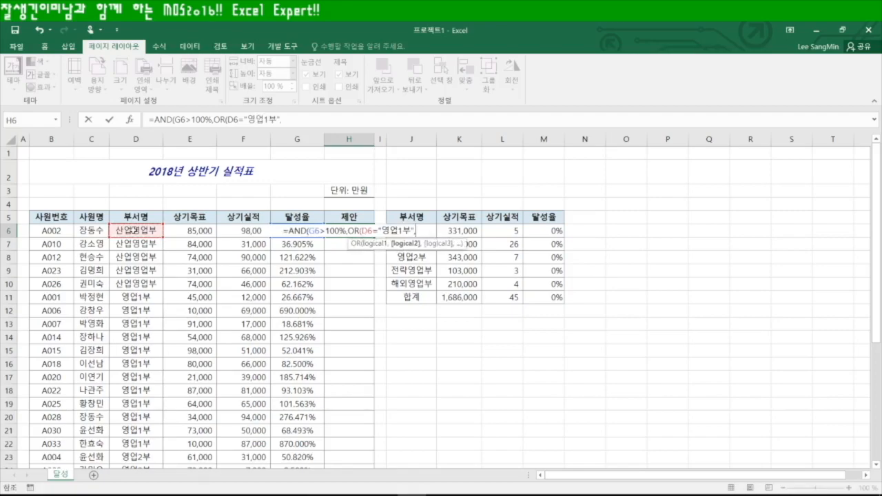
pyautogui.write('D6=ㅇ')
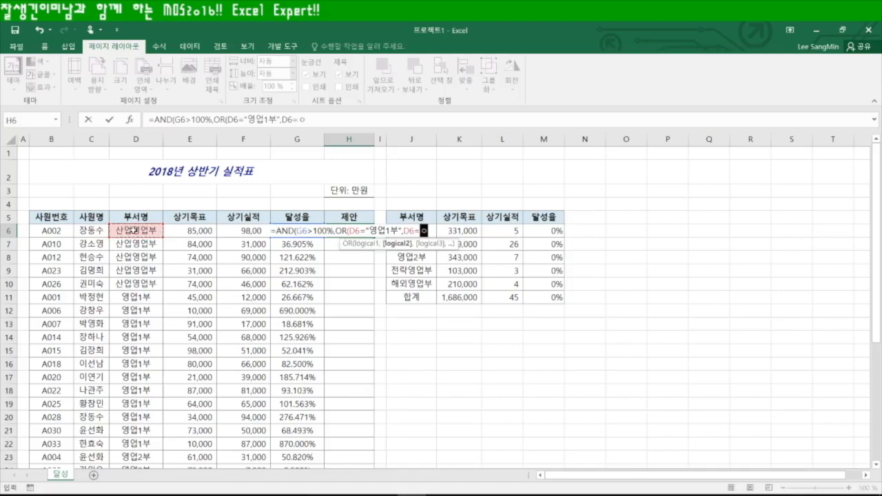
pyautogui.press('BackSpace')
pyautogui.write('"여')
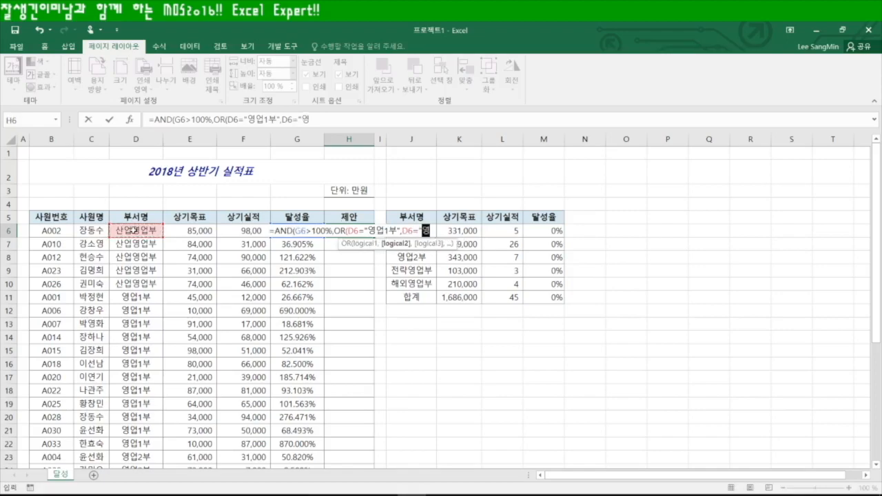
pyautogui.write('업2부")')
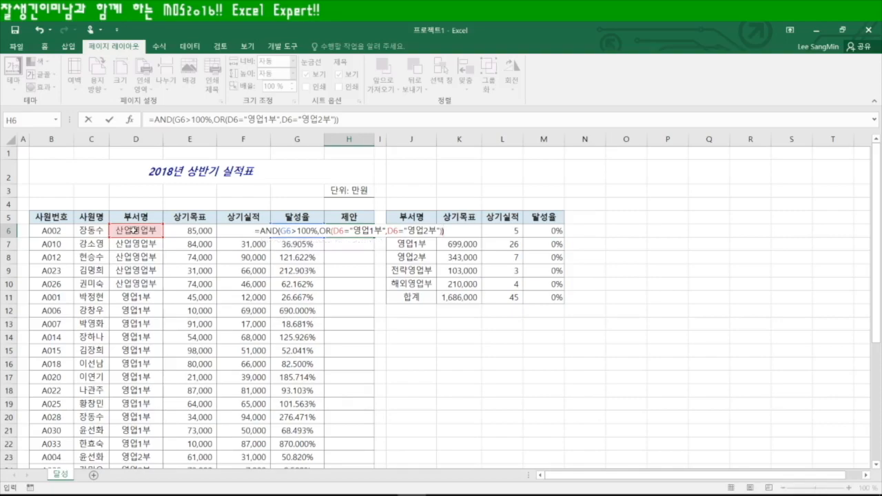
pyautogui.press('Return')
# Fill the H6 formula down to row 38 and reopen H6 for editing
pyautogui.click(353, 231)
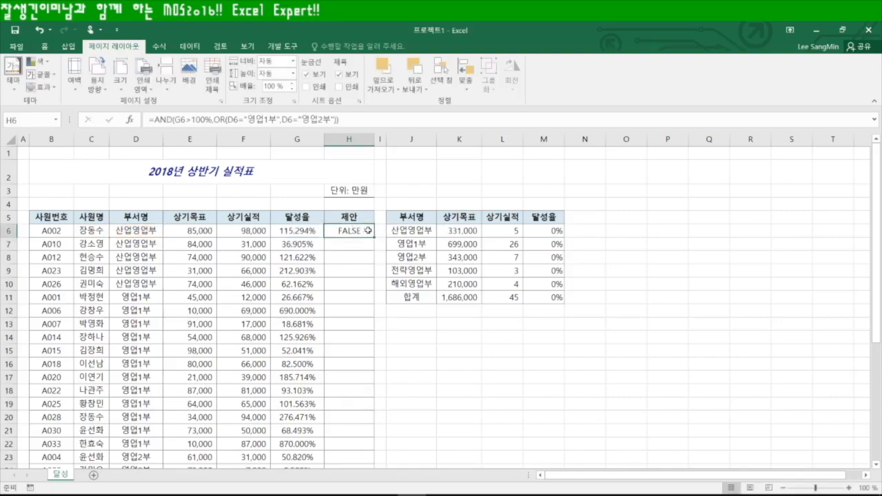
pyautogui.doubleClick(374, 238)
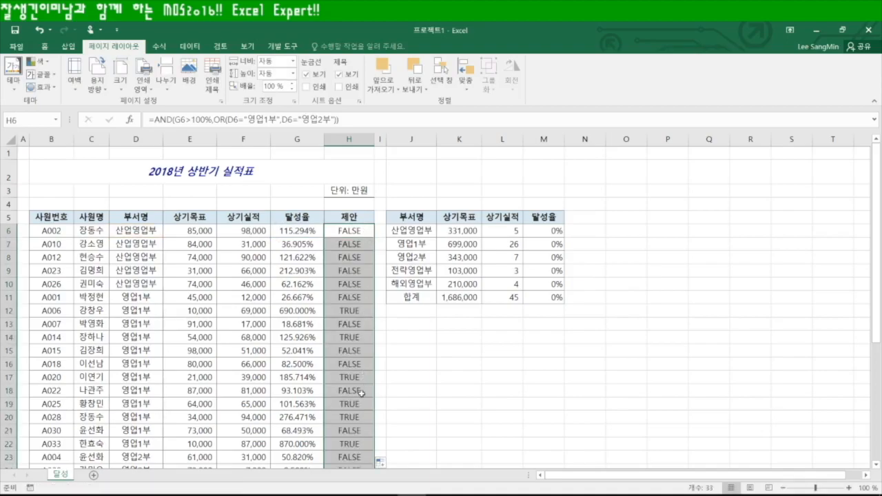
pyautogui.scroll(-5, 359, 408)
pyautogui.scroll(5, 358, 409)
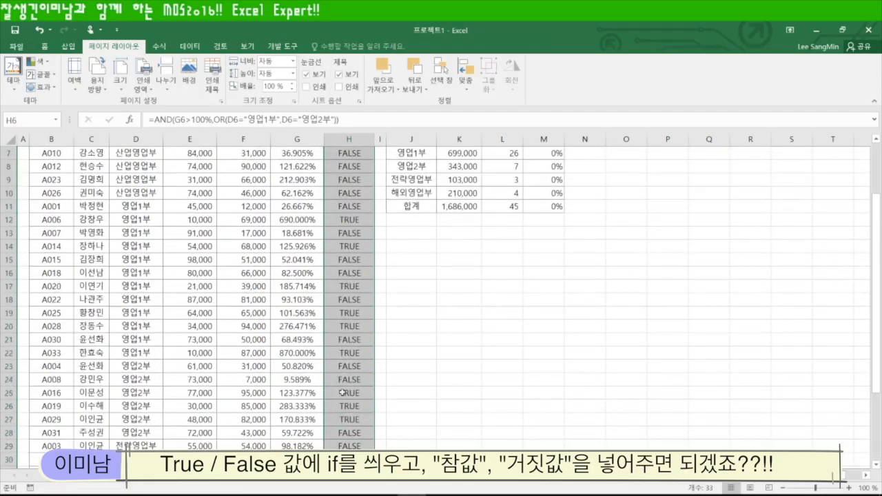
pyautogui.press('F2')
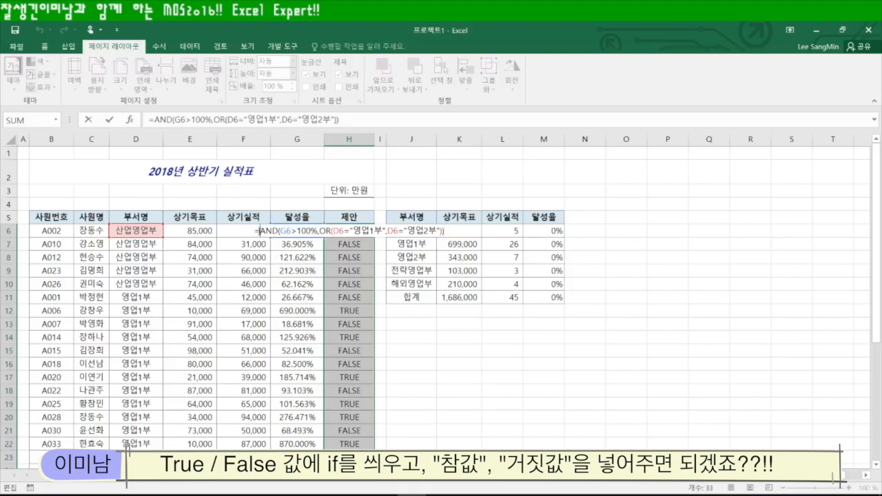
# Wrap H6's test in IF returning "부서이동" or "보류" and commit it to the whole column
pyautogui.click(259, 230)
pyautogui.write('IF(,')
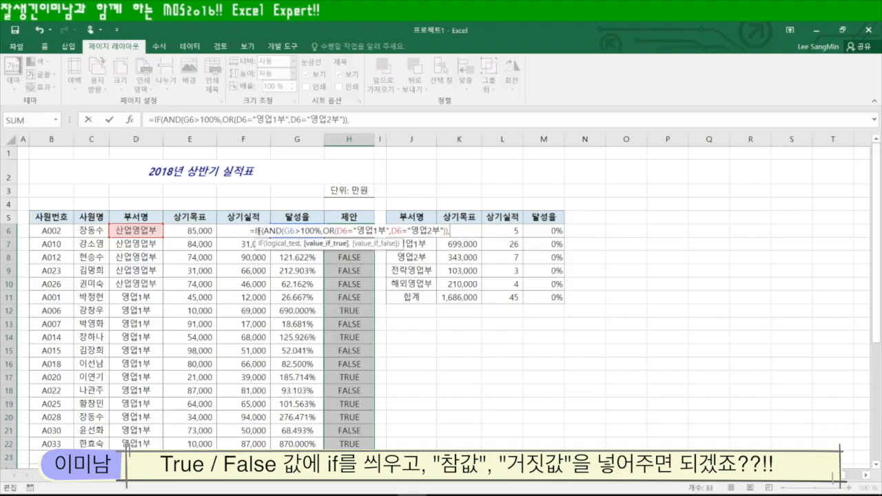
pyautogui.write('"부서이동",')
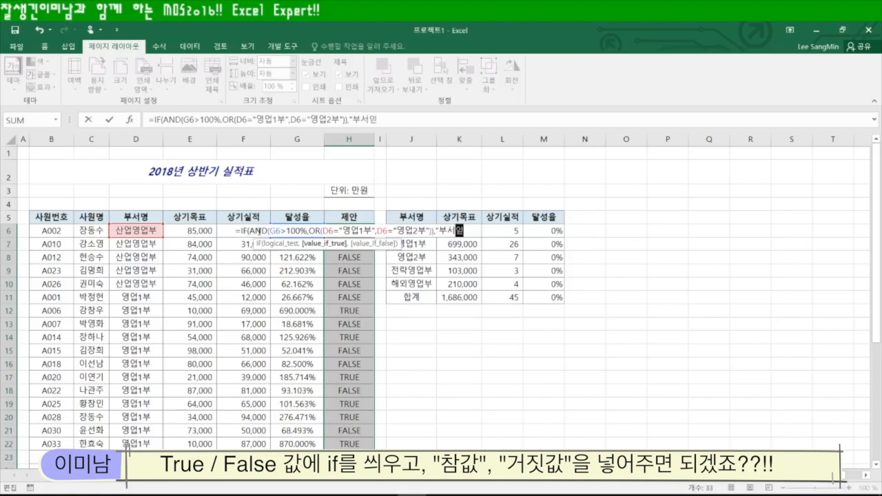
pyautogui.write('"보류')
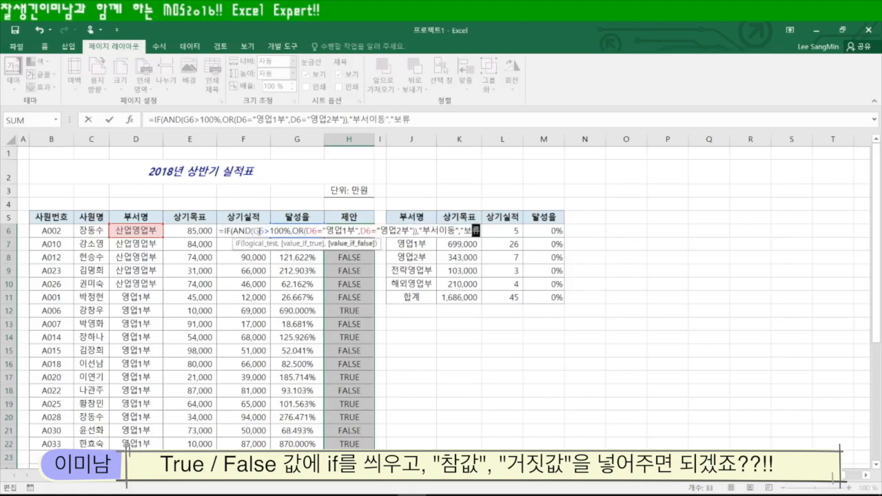
pyautogui.write('")')
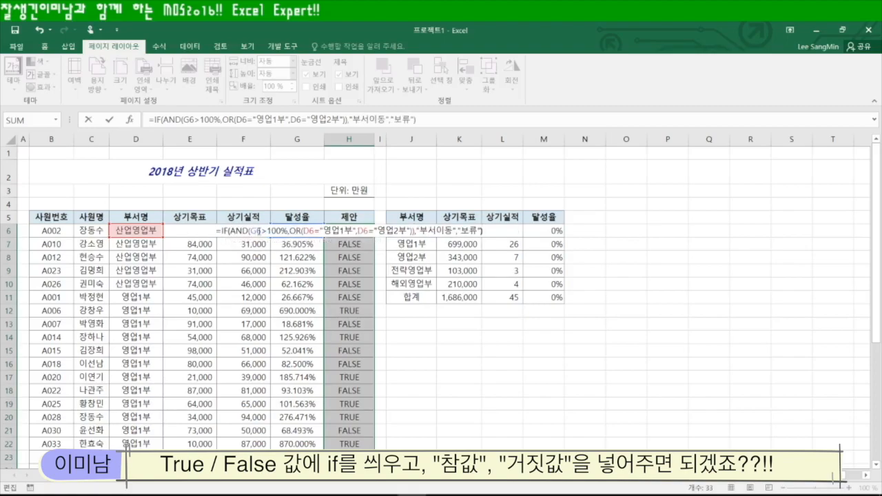
pyautogui.hotkey('ctrl', 'Return')
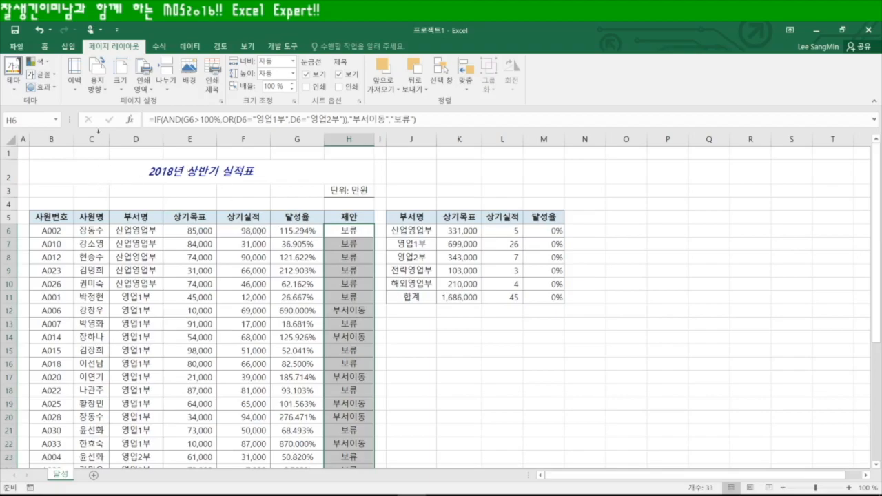
# Redefine the 부서명 name in Name Manager to refer to =달성!$D$6:$D$38
pyautogui.click(58, 120)
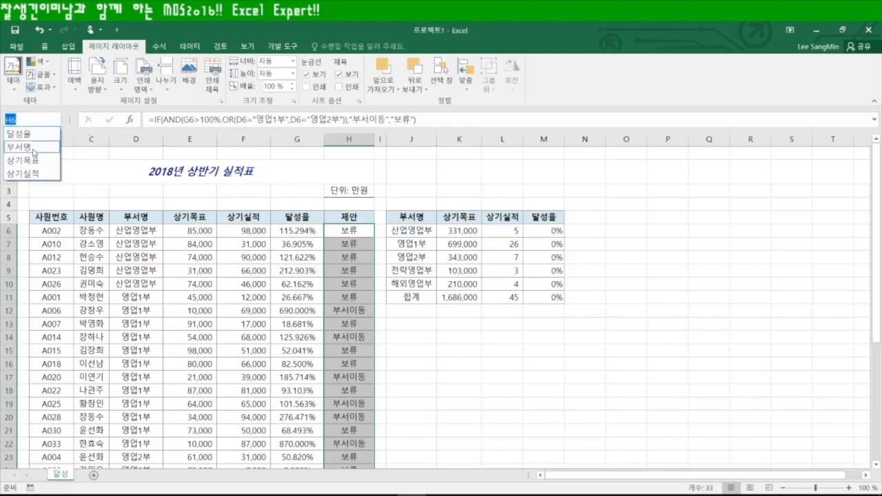
pyautogui.click(28, 148)
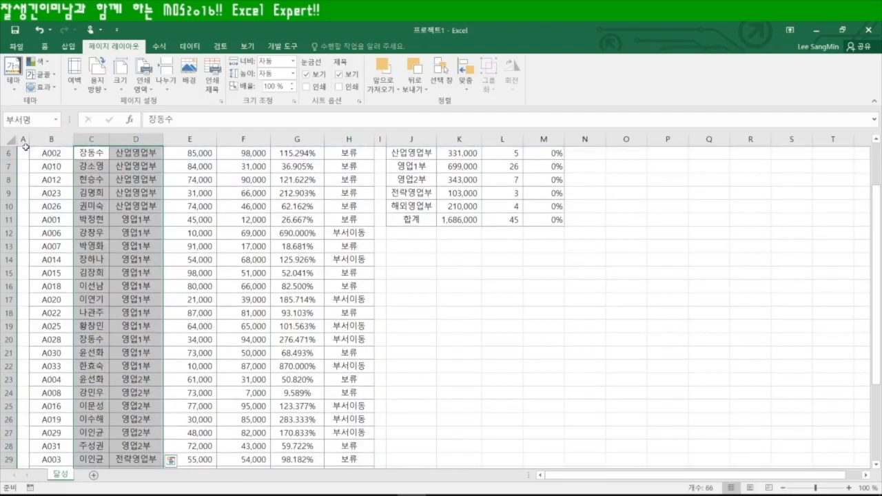
pyautogui.scroll(2, 166, 314)
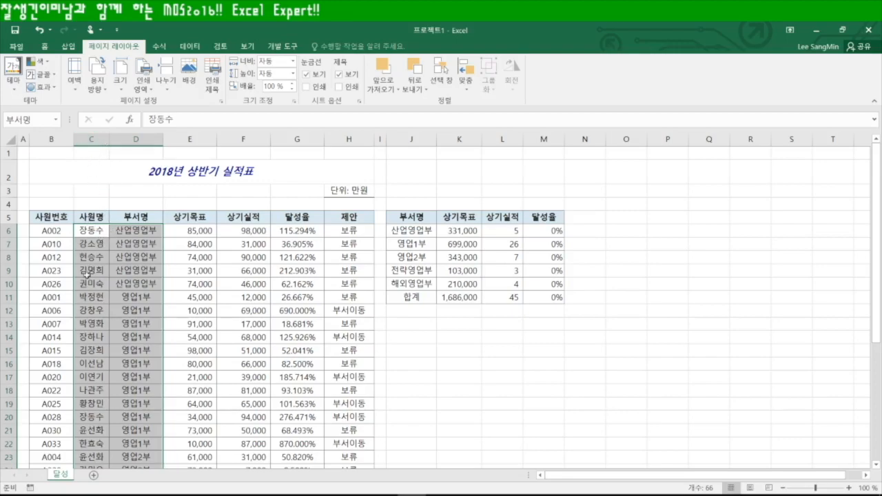
pyautogui.click(160, 46)
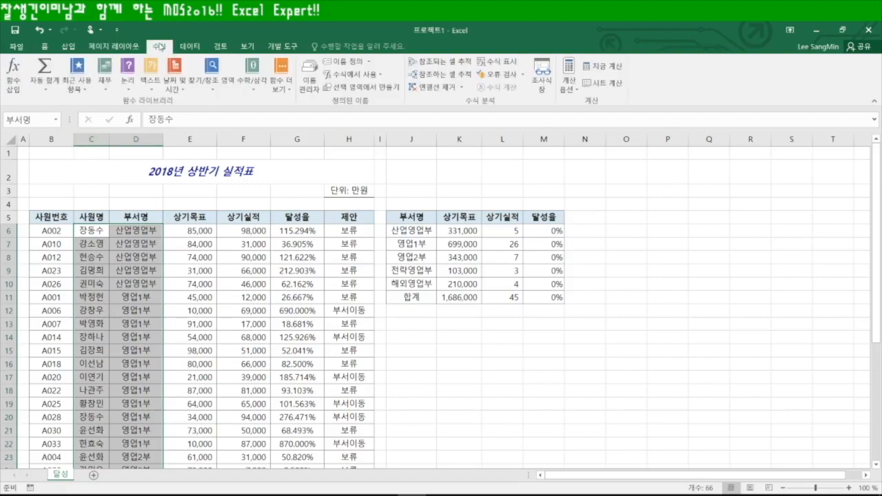
pyautogui.click(310, 77)
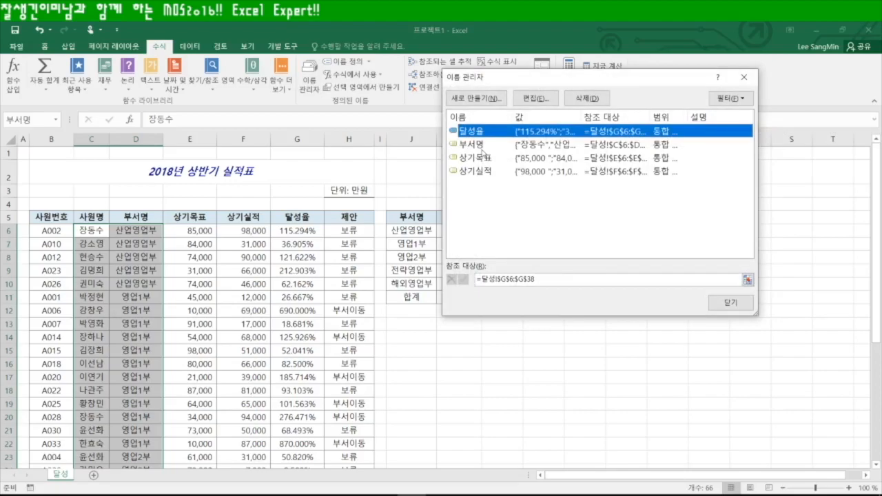
pyautogui.click(476, 144)
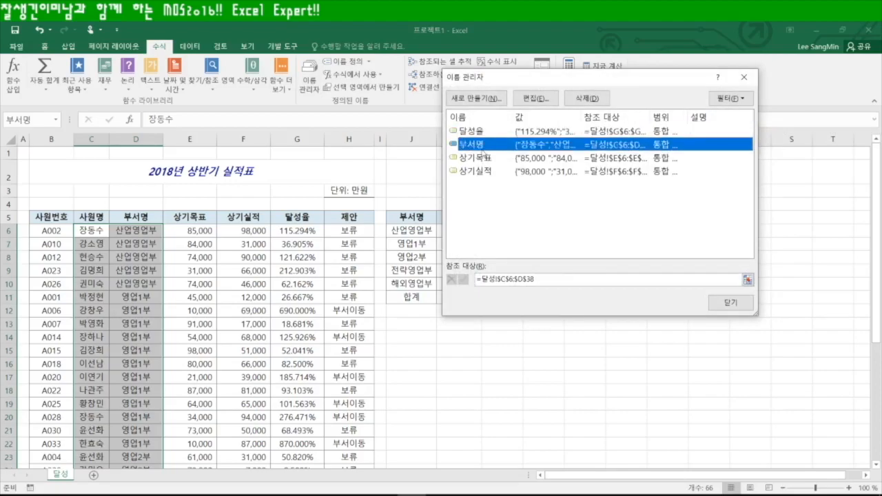
pyautogui.click(515, 278)
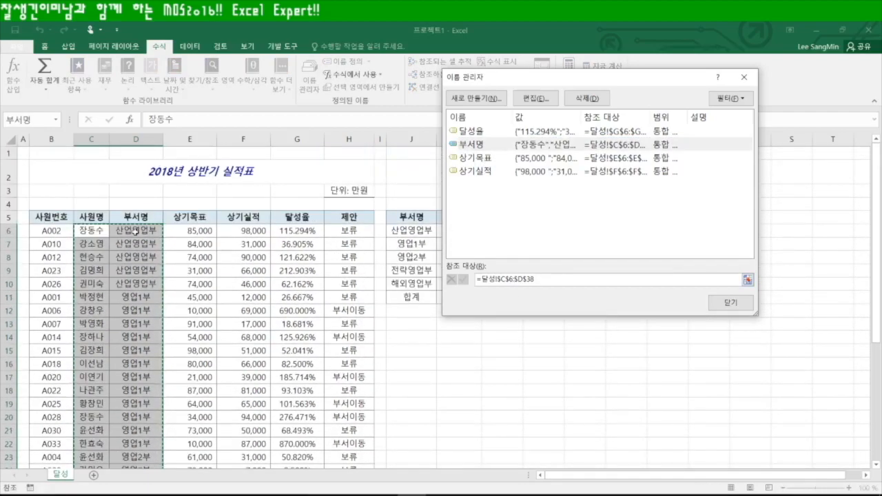
pyautogui.moveTo(135, 231); pyautogui.dragTo(137, 449)
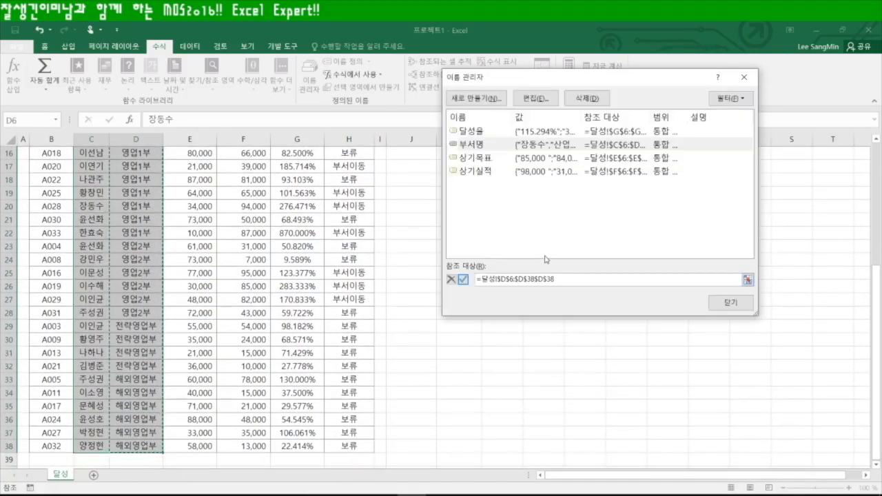
pyautogui.click(731, 301)
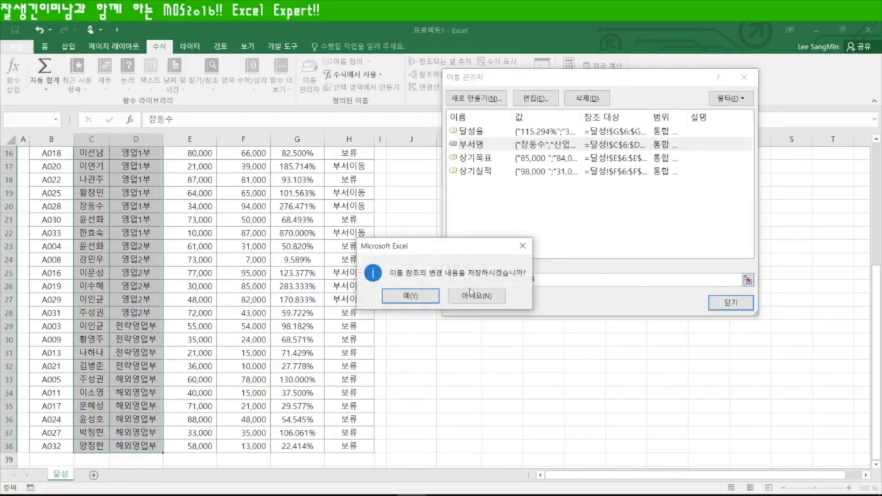
pyautogui.click(417, 298)
pyautogui.click(459, 338)
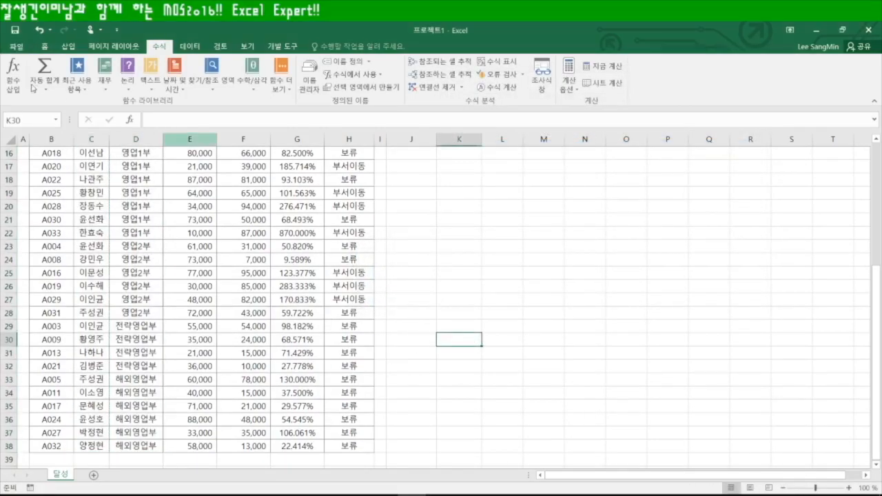
# Verify that 부서명 now covers only D6:D38 via the Name Box and Name Manager
pyautogui.click(57, 120)
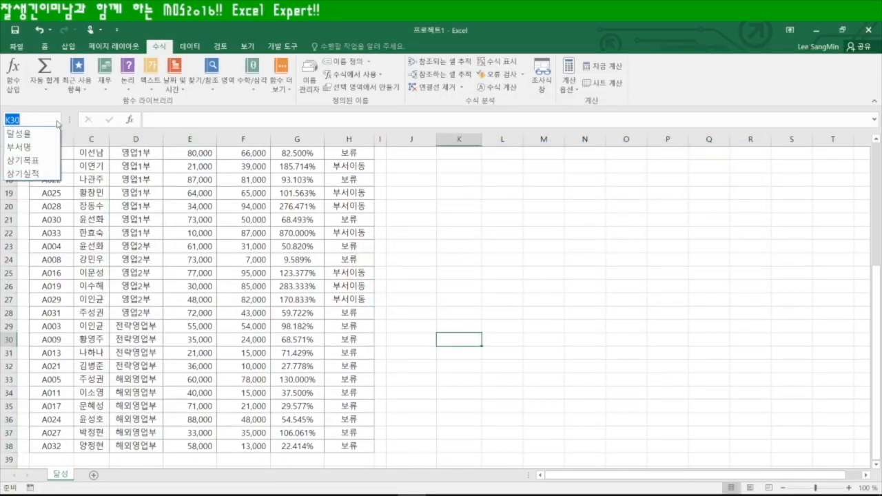
pyautogui.click(26, 149)
pyautogui.scroll(2, 137, 219)
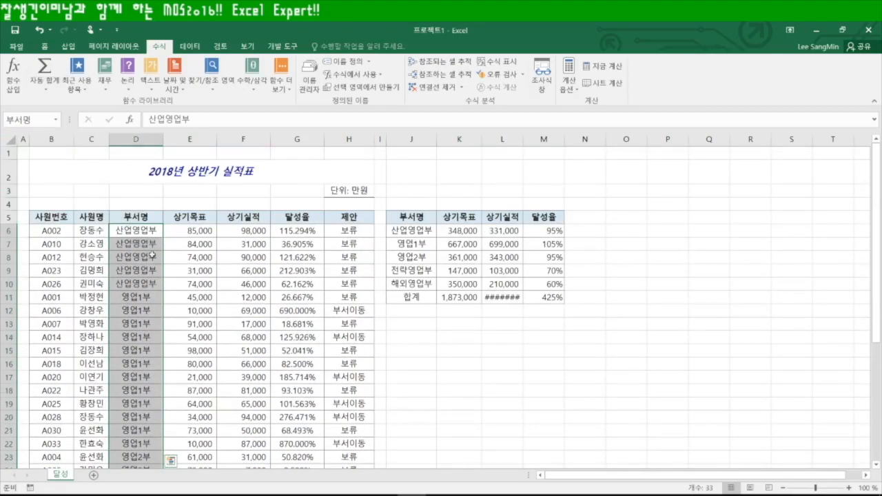
pyautogui.click(310, 71)
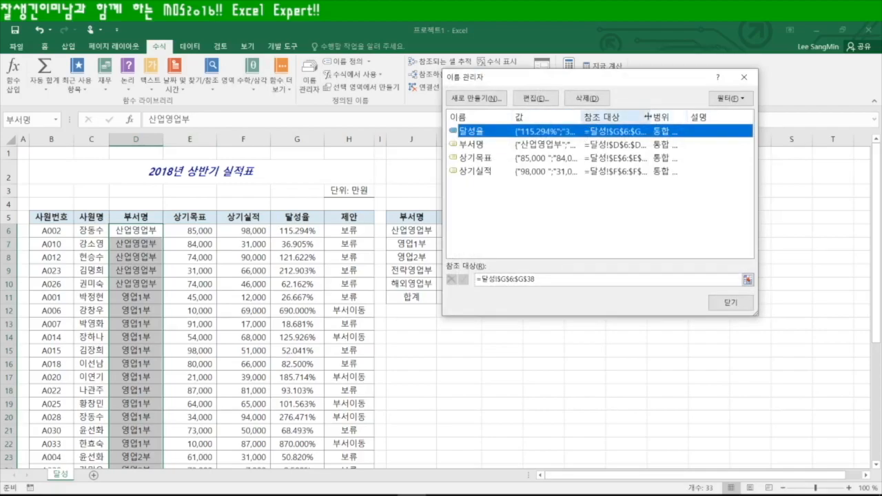
pyautogui.click(489, 147)
pyautogui.moveTo(650, 119); pyautogui.dragTo(729, 125)
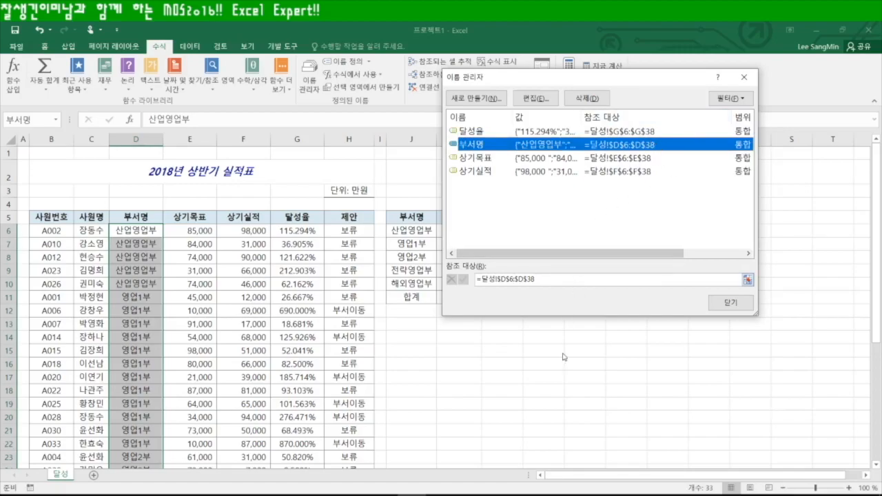
pyautogui.click(732, 303)
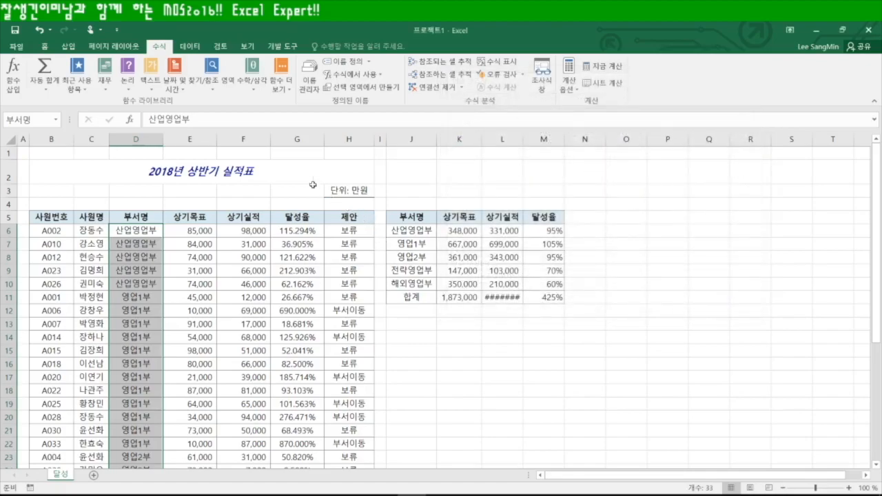
# Trace two levels of precedent arrows for M6, then go to the File page
pyautogui.click(554, 233)
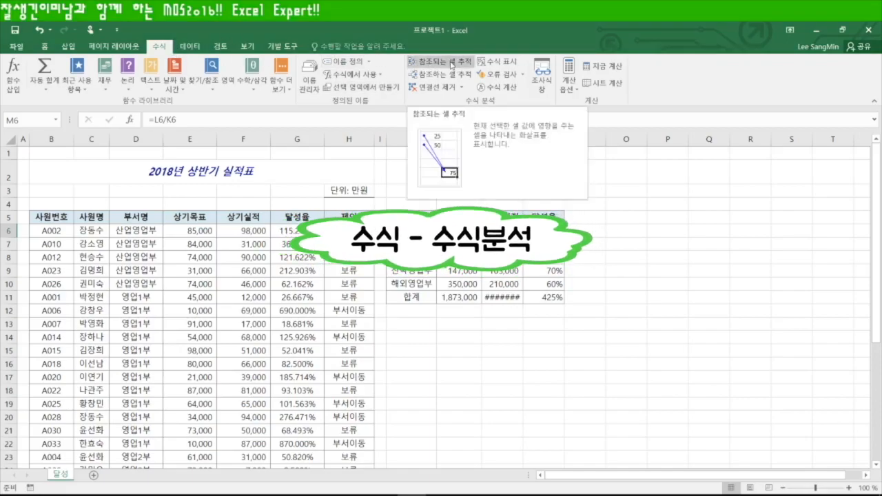
pyautogui.click(451, 62)
pyautogui.click(451, 62)
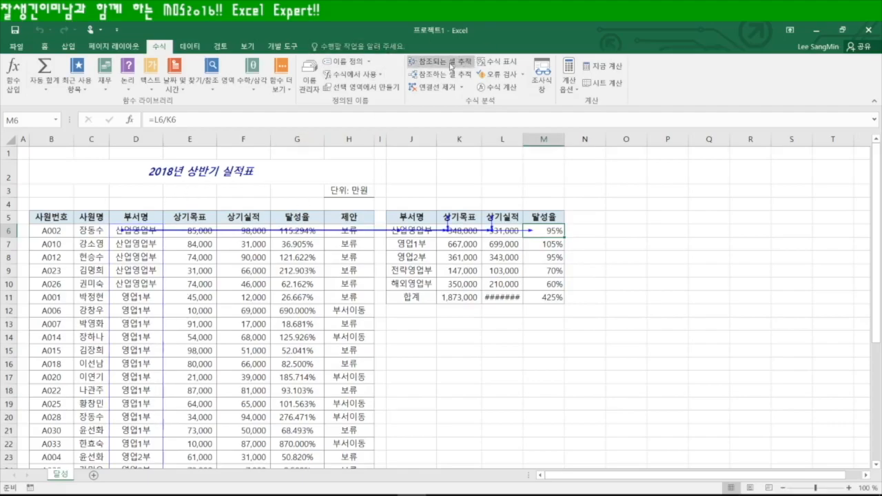
pyautogui.click(447, 363)
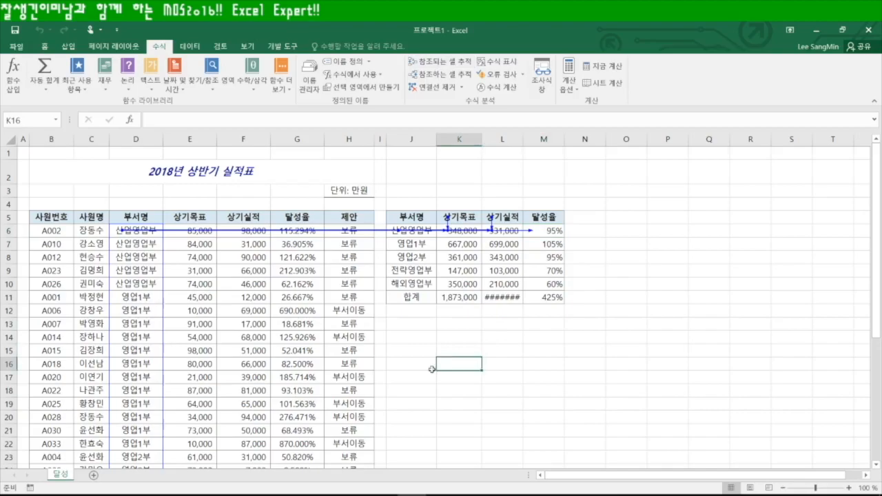
pyautogui.scroll(-5, 324, 416)
pyautogui.scroll(-4, 323, 417)
pyautogui.scroll(9, 247, 336)
pyautogui.click(502, 337)
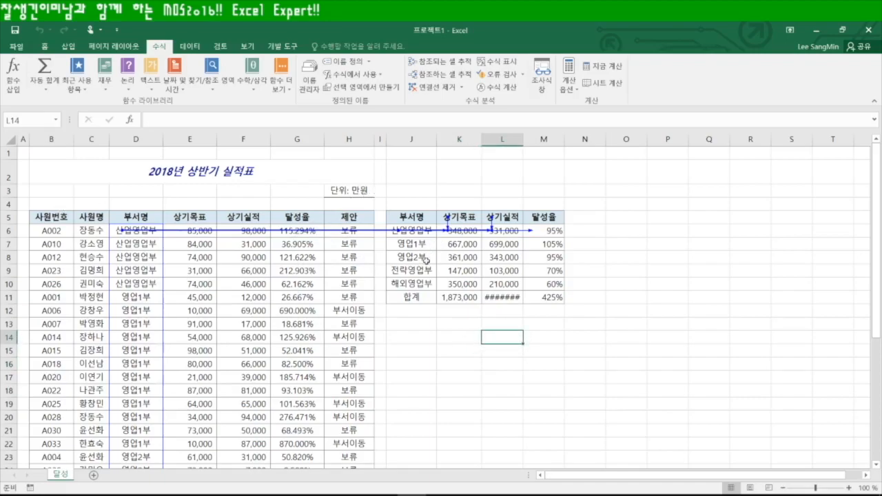
pyautogui.click(15, 46)
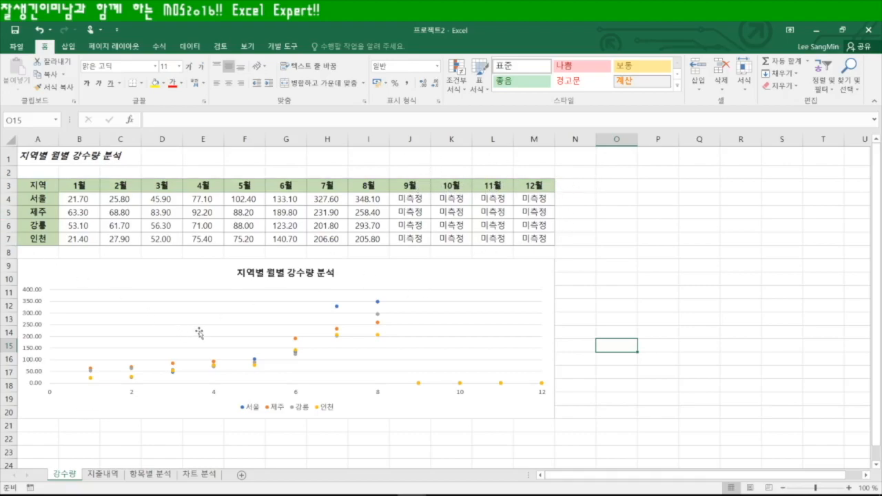
# Add a linear trendline to the rainfall chart's 제주 series
pyautogui.click(295, 339)
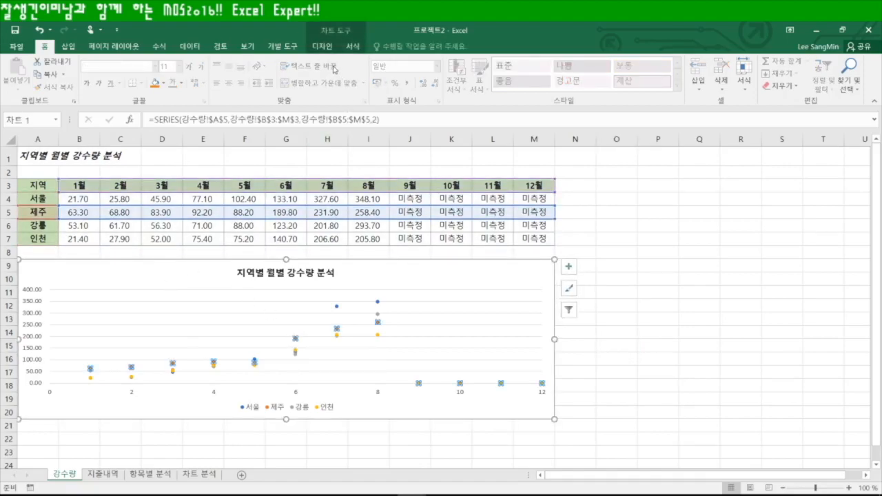
pyautogui.click(322, 47)
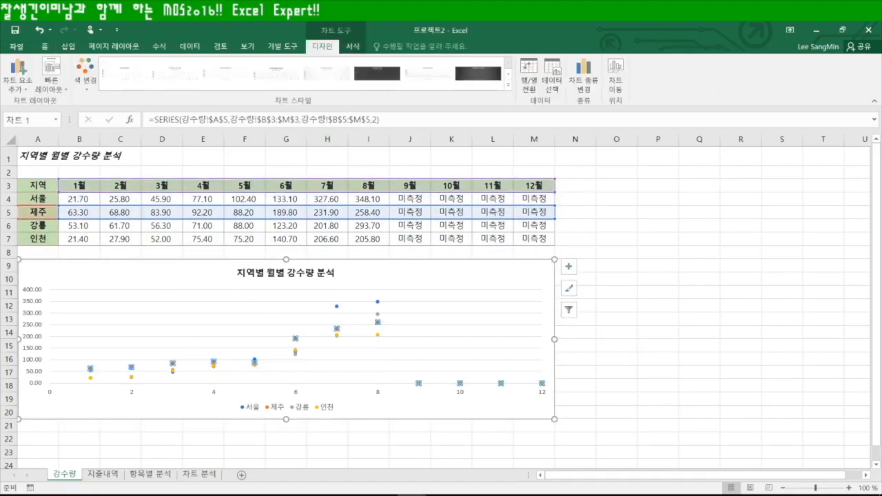
pyautogui.click(25, 91)
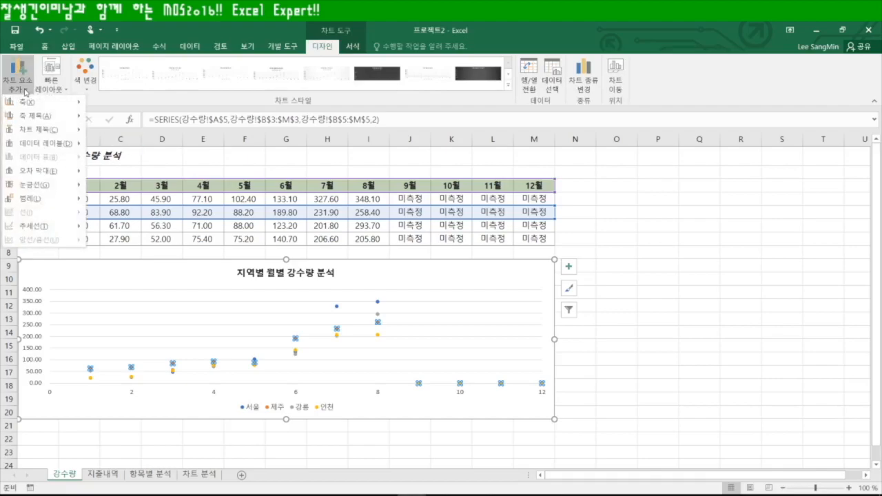
pyautogui.moveTo(45, 230)
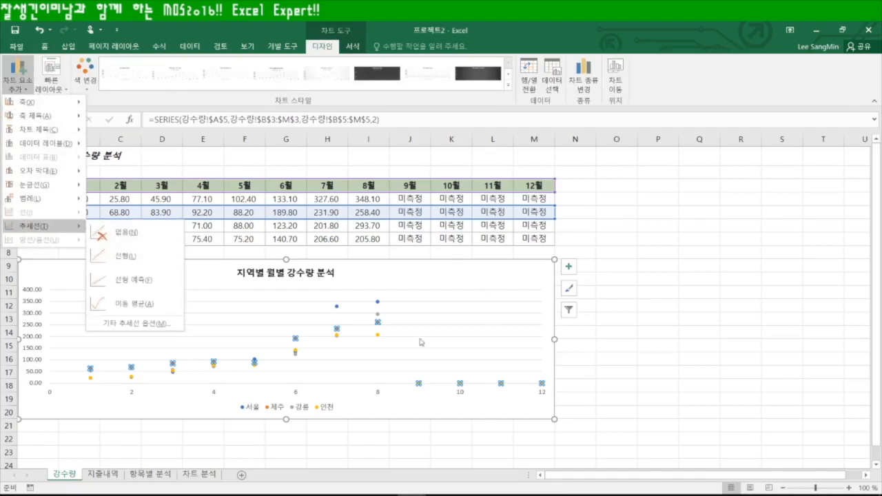
pyautogui.click(337, 330)
pyautogui.rightClick(337, 329)
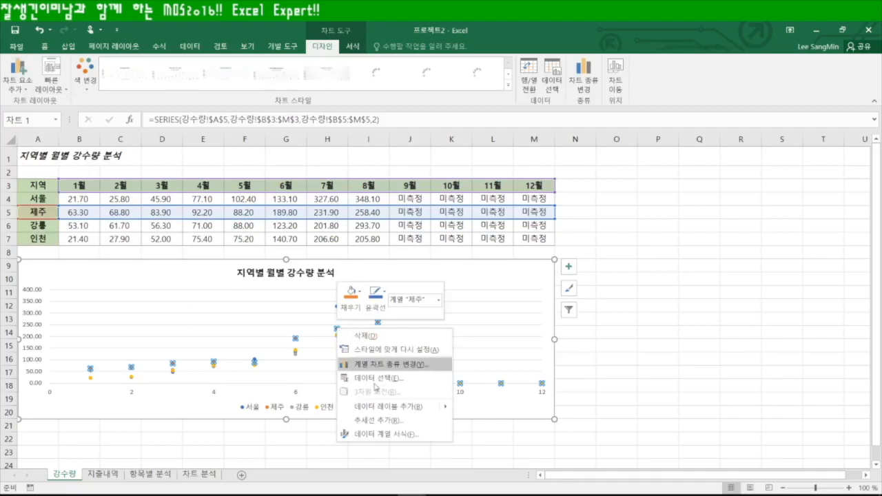
pyautogui.click(372, 420)
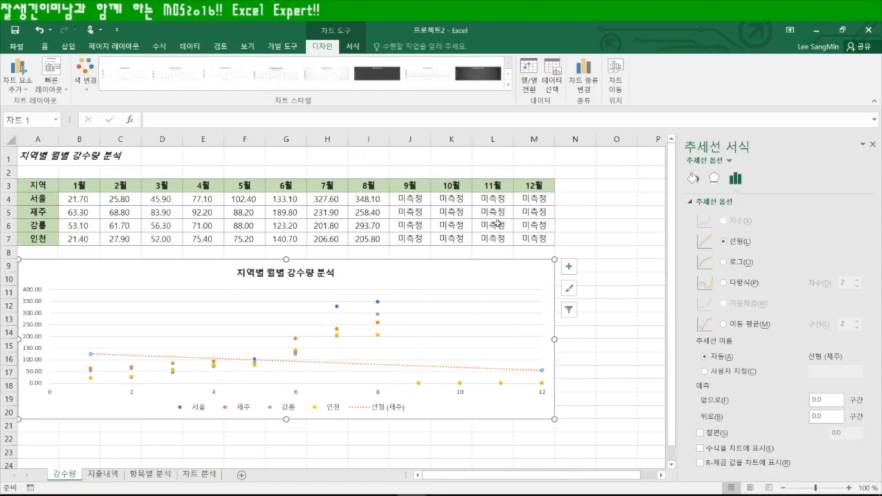
# Set the trendline's forward forecast to 4, then undo the last change
pyautogui.moveTo(833, 401); pyautogui.dragTo(775, 401)
pyautogui.write('4')
pyautogui.click(602, 362)
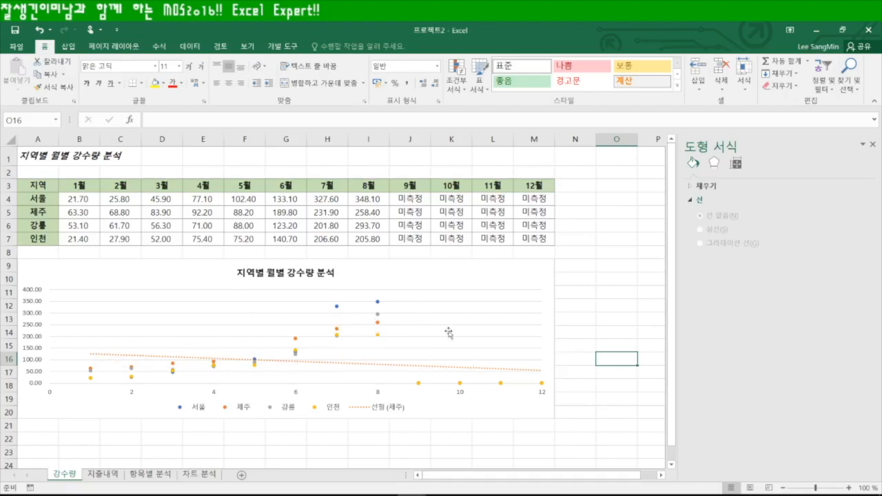
pyautogui.hotkey('ctrl', 'z')
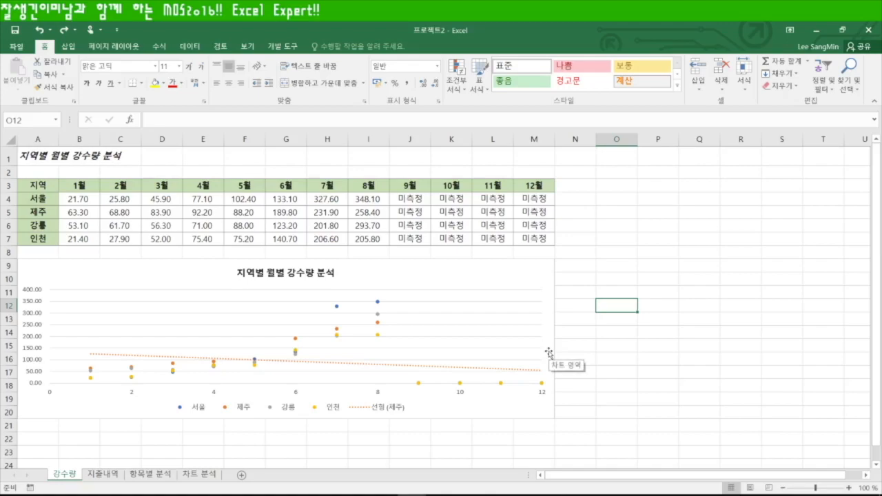
# On 항목별 분석, switch the pivot table to tabular form and show the PivotTable Field List
pyautogui.click(149, 475)
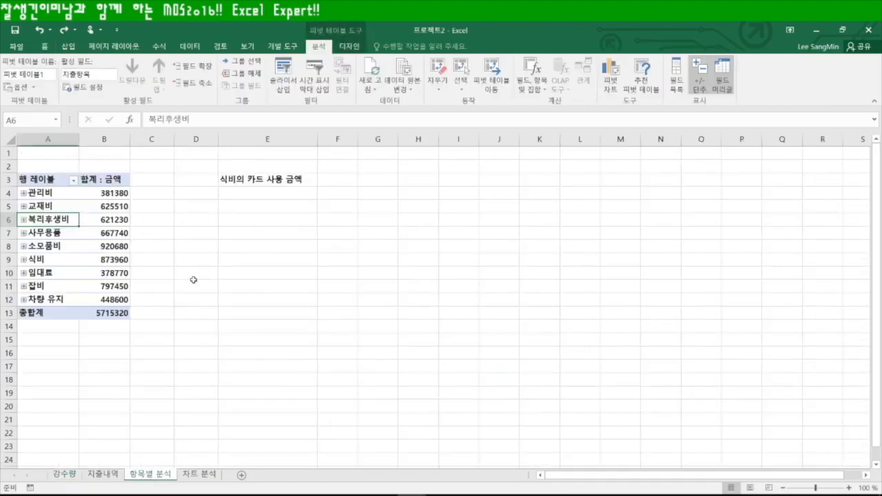
pyautogui.click(250, 250)
pyautogui.click(110, 220)
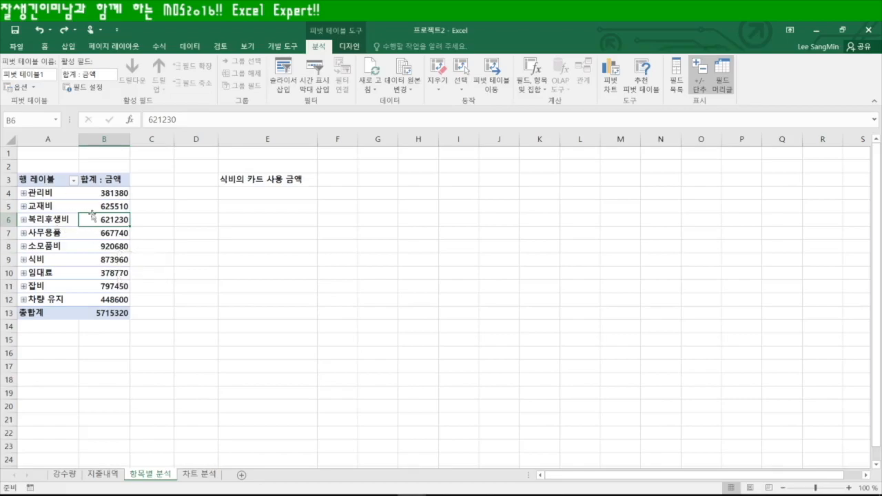
pyautogui.moveTo(88, 223)
pyautogui.click(353, 47)
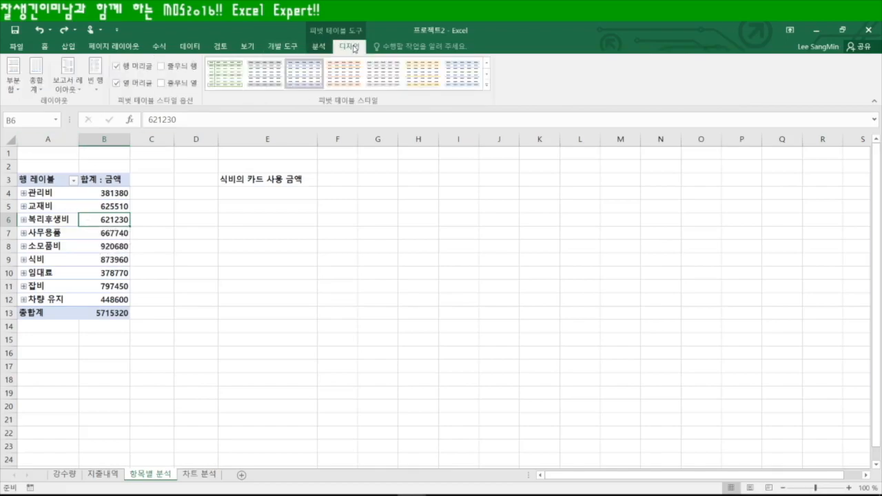
pyautogui.click(58, 89)
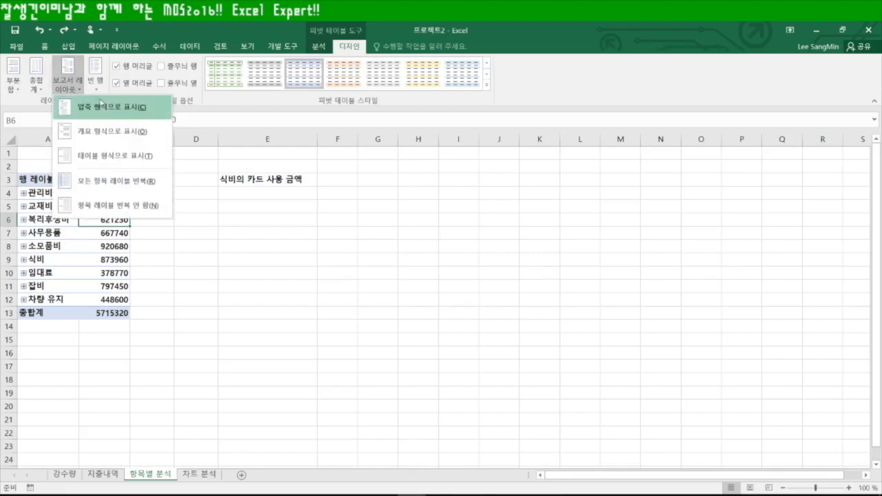
pyautogui.click(115, 153)
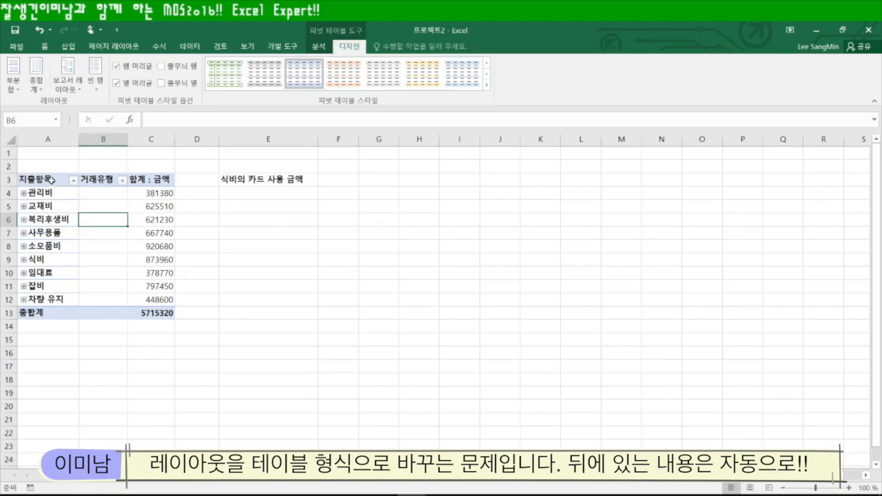
pyautogui.click(319, 46)
pyautogui.click(675, 77)
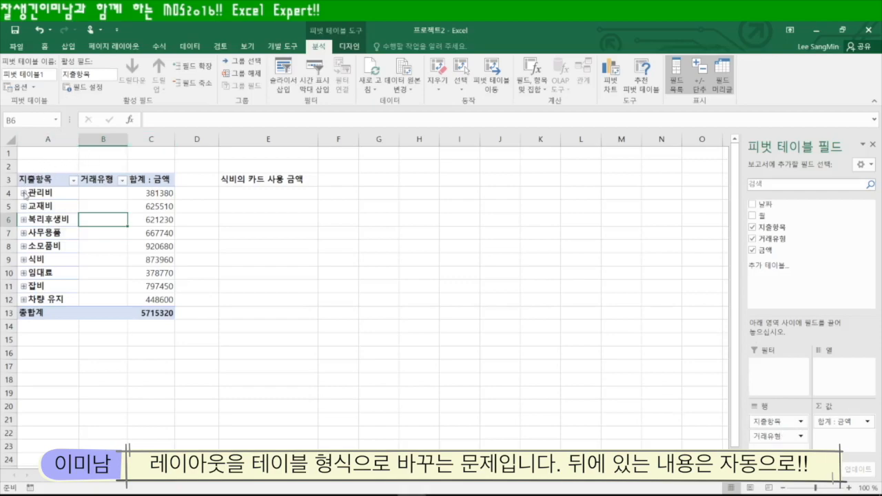
# Expand 관리비, 교재비 and 복리후생비 into 카드 and 현금 rows, then select E4
pyautogui.click(24, 193)
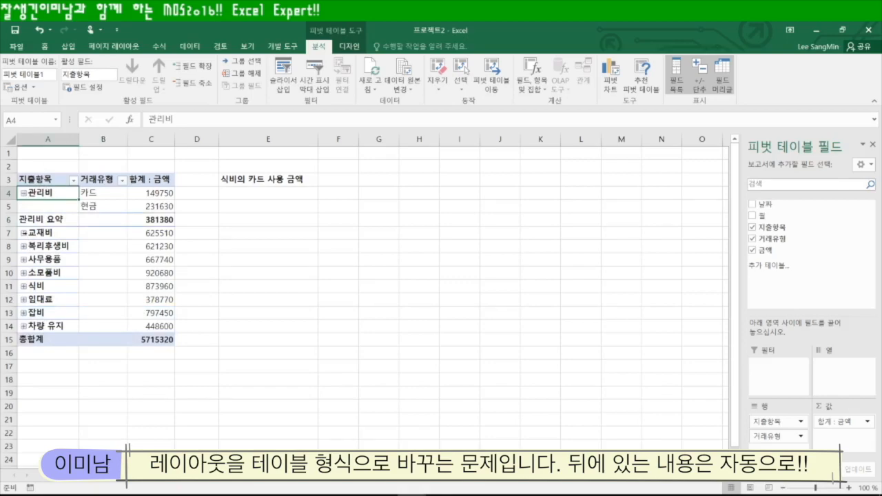
pyautogui.click(23, 233)
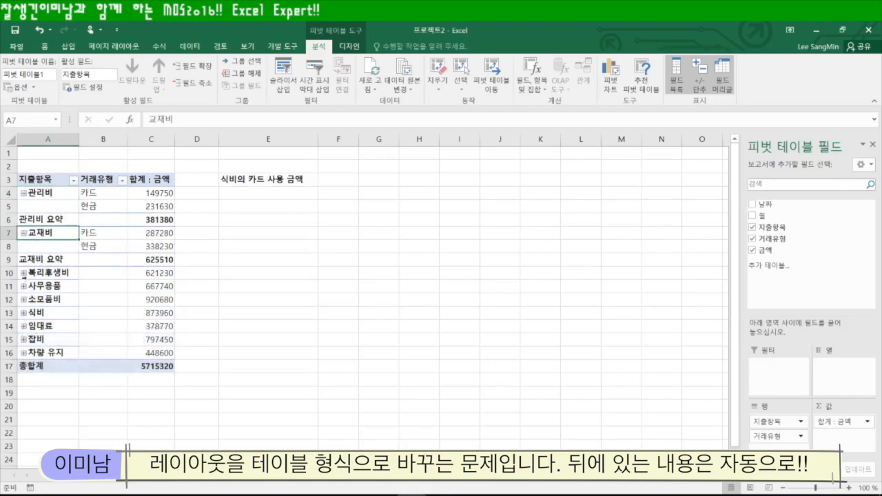
pyautogui.click(24, 272)
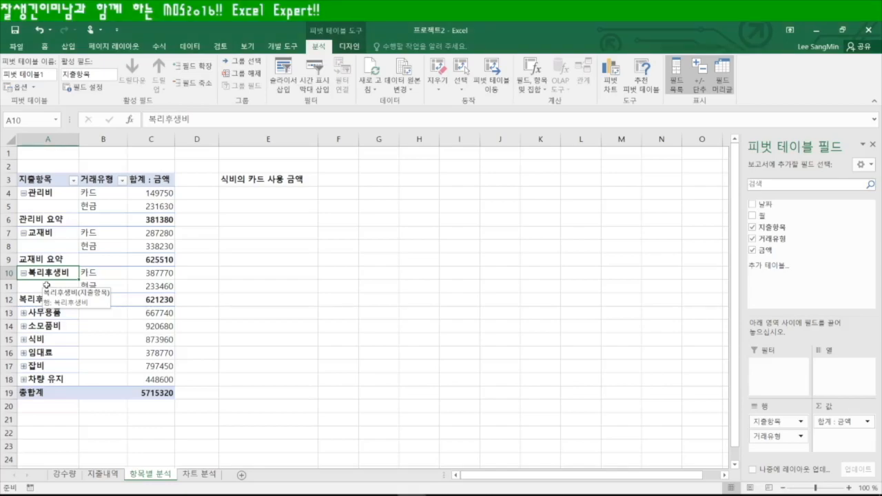
pyautogui.click(282, 193)
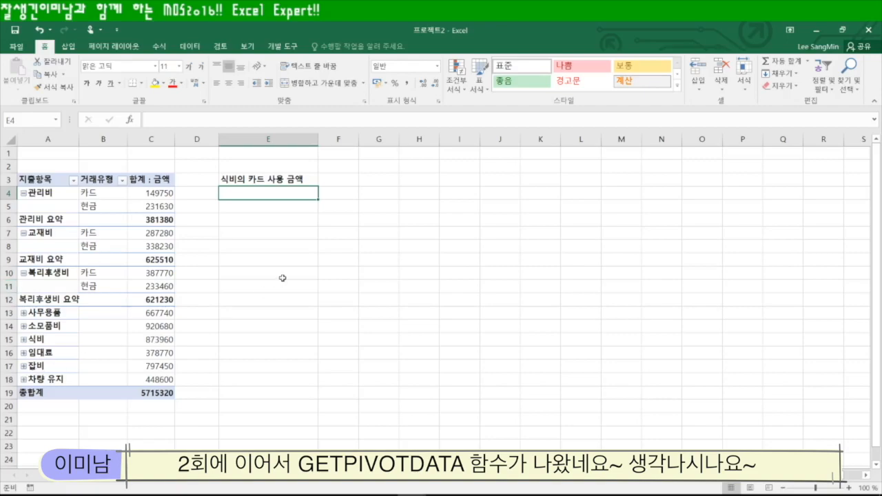
# Expand 식비 into 카드 and 현금, review the 지출내역 data, and select E4
pyautogui.click(23, 339)
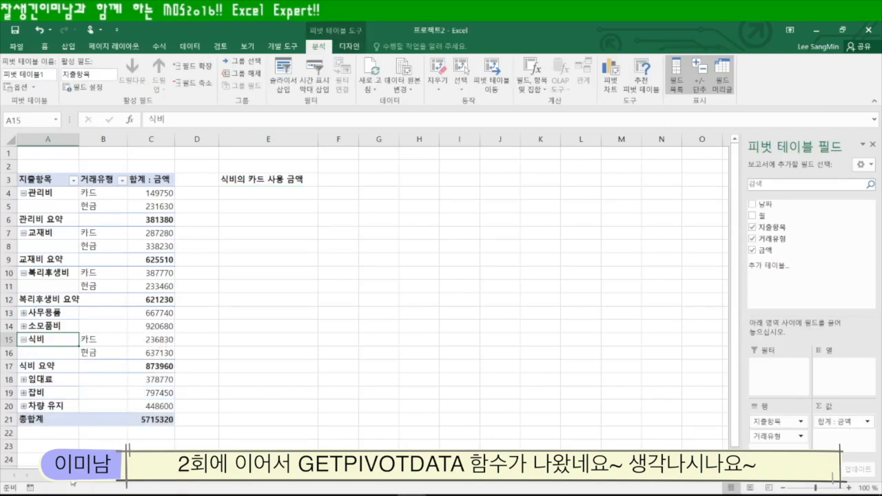
pyautogui.click(109, 483)
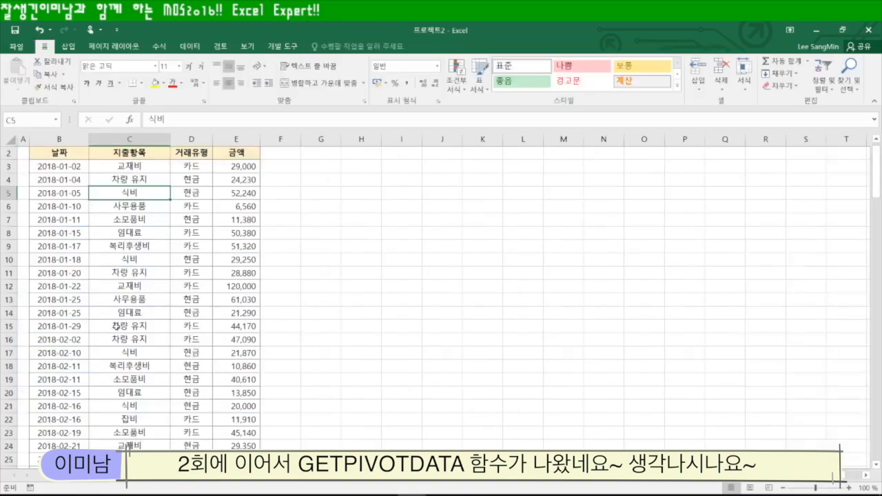
pyautogui.scroll(1, 129, 402)
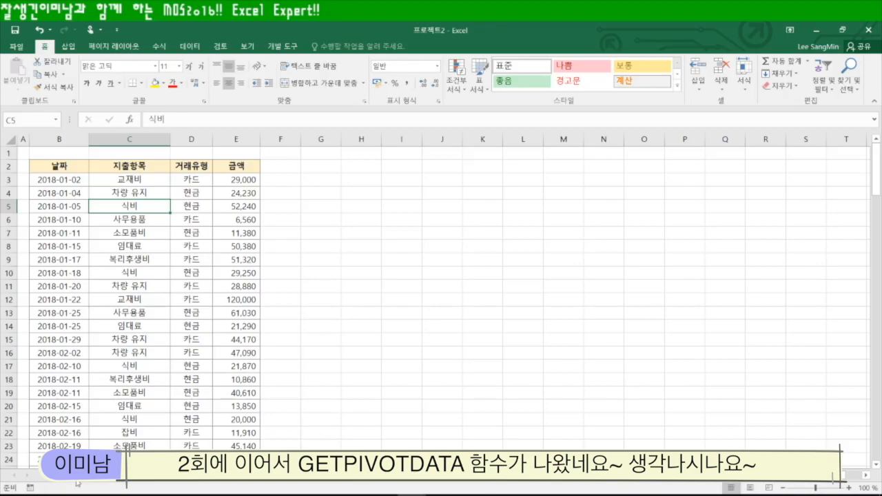
pyautogui.click(137, 475)
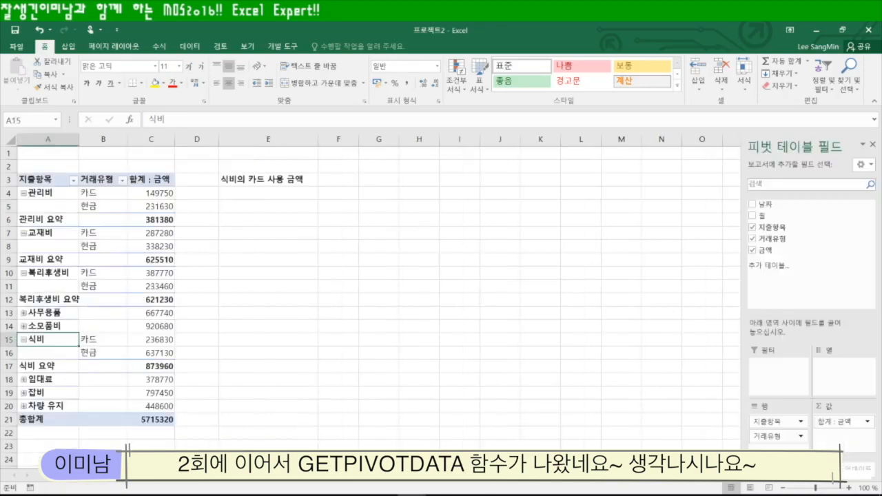
pyautogui.click(283, 197)
# Start a GETPIVOTDATA formula in E4 for "금액" referencing the pivot table at A3
pyautogui.write('=ge')
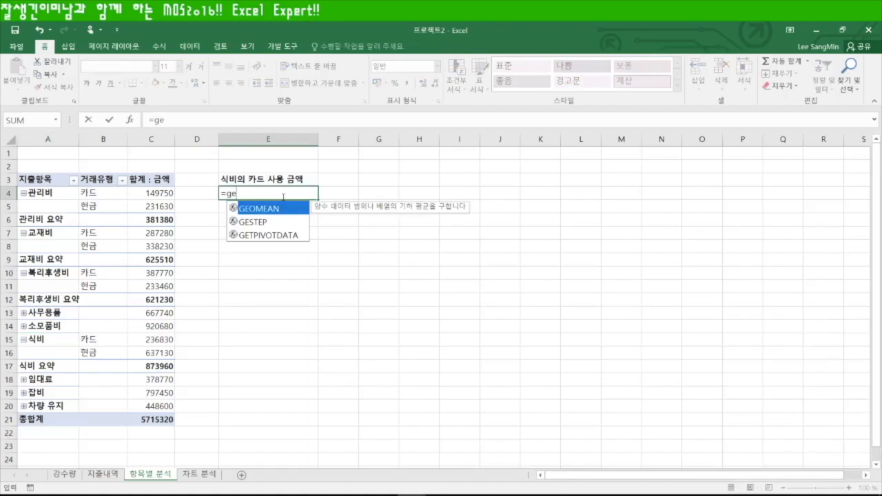
pyautogui.press('Down')
pyautogui.press('Down')
pyautogui.press('Tab')
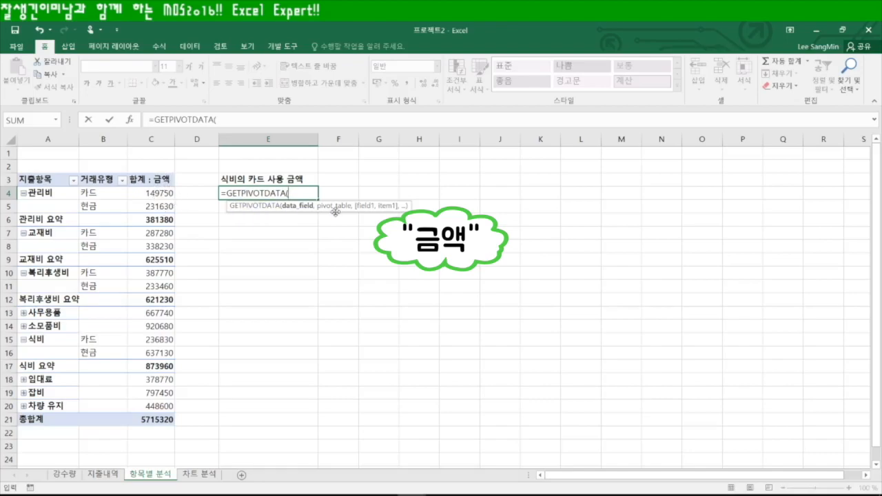
pyautogui.write('"금액')
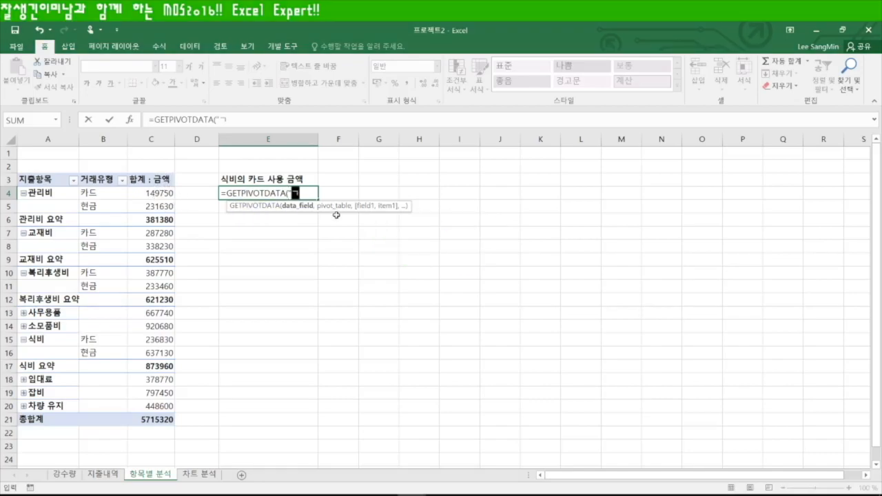
pyautogui.write('",')
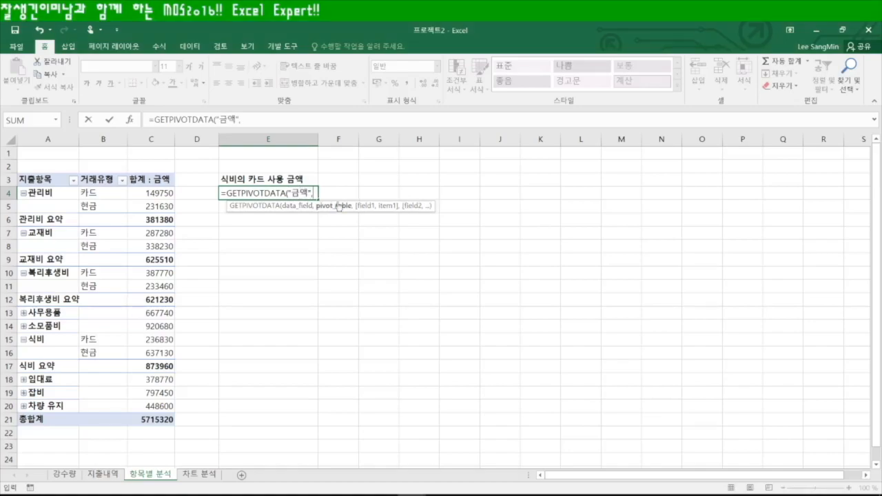
pyautogui.click(57, 180)
pyautogui.write(',')
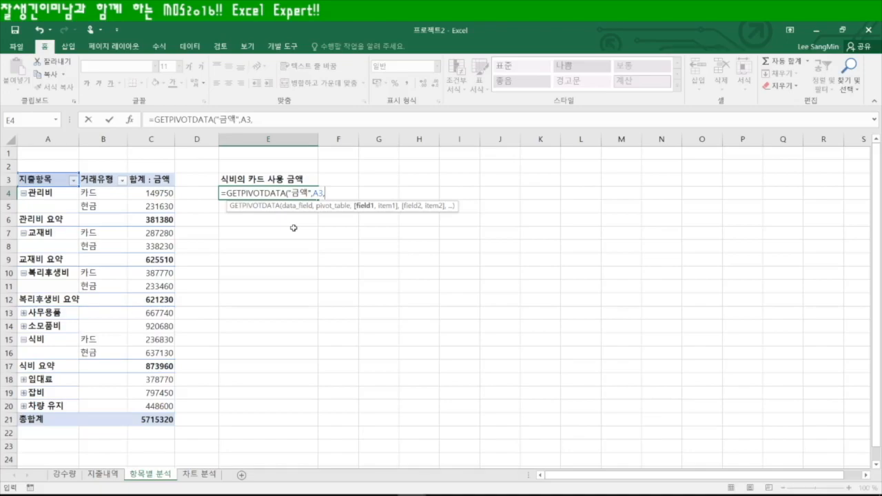
# Add 지출내역 C2/C5 and D2/D3 as field-item pairs for 식비 card spending and commit
pyautogui.click(101, 474)
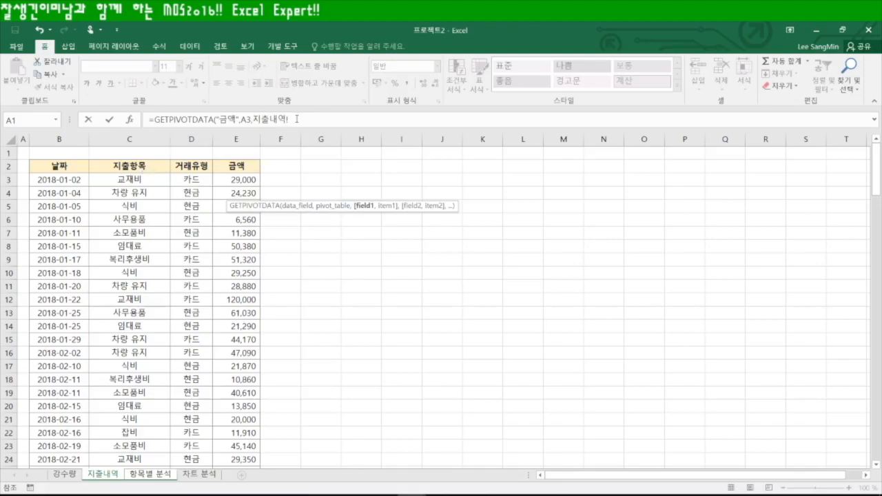
pyautogui.click(131, 166)
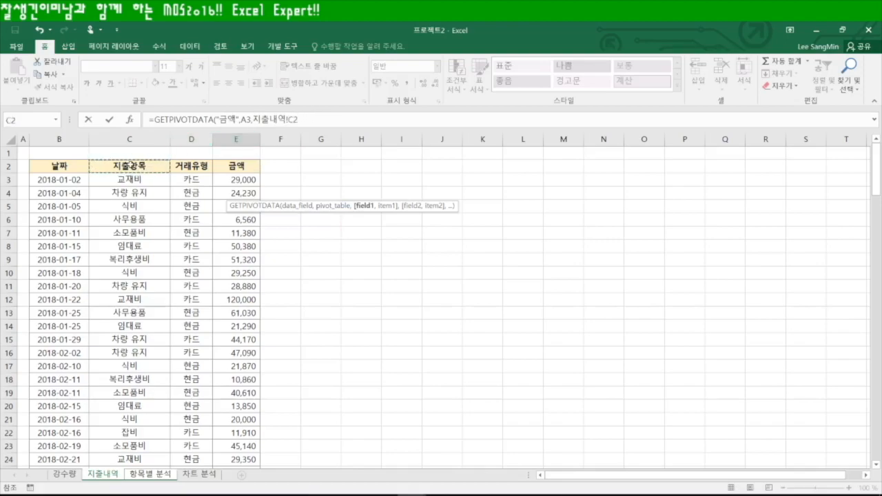
pyautogui.write(',')
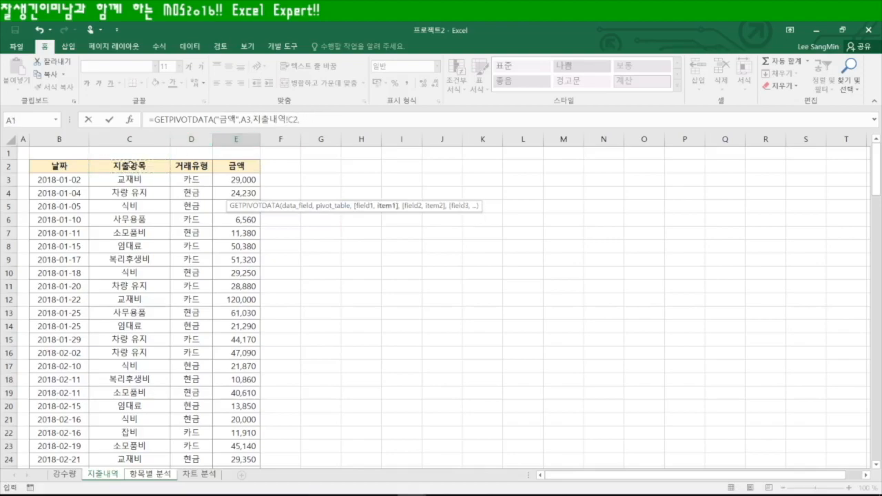
pyautogui.click(143, 206)
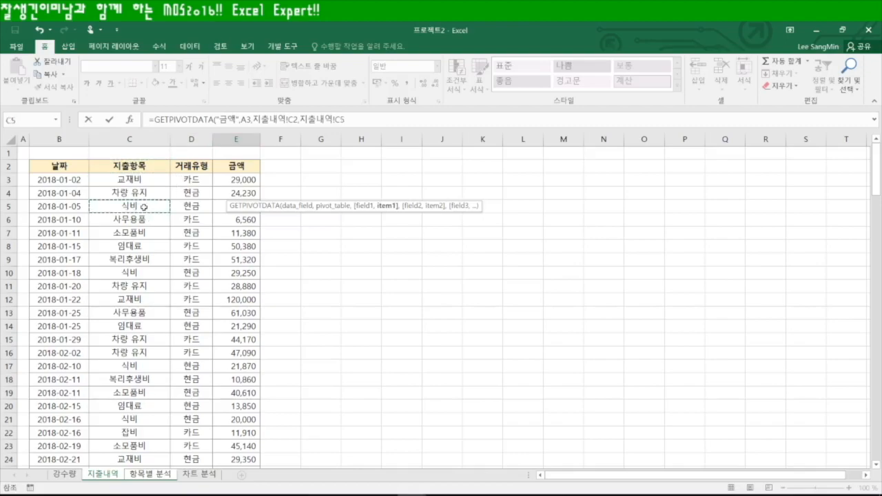
pyautogui.write(',')
pyautogui.click(198, 166)
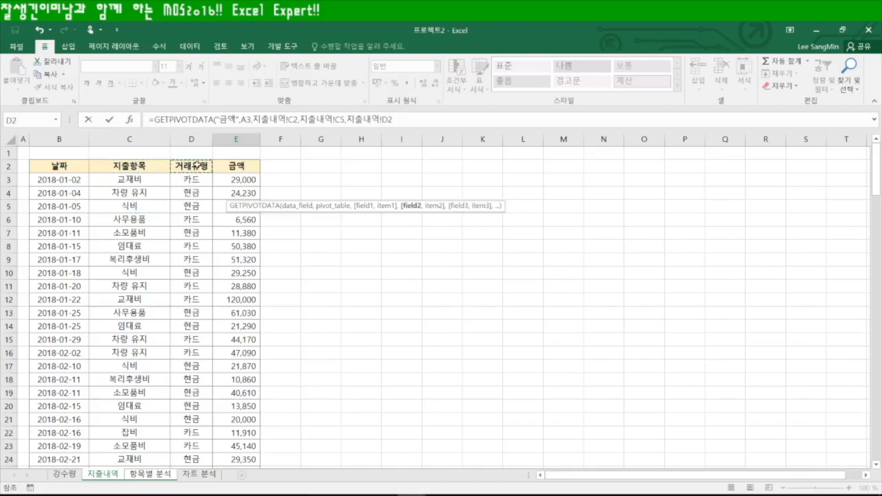
pyautogui.write(',')
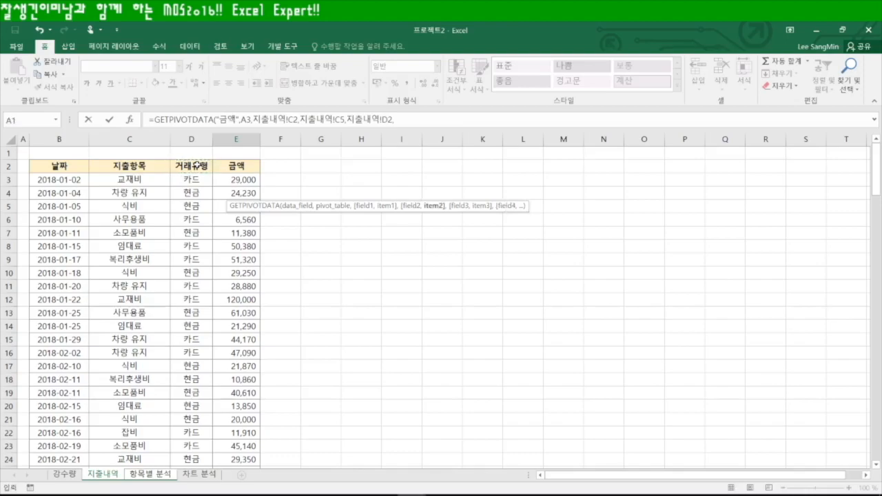
pyautogui.click(198, 181)
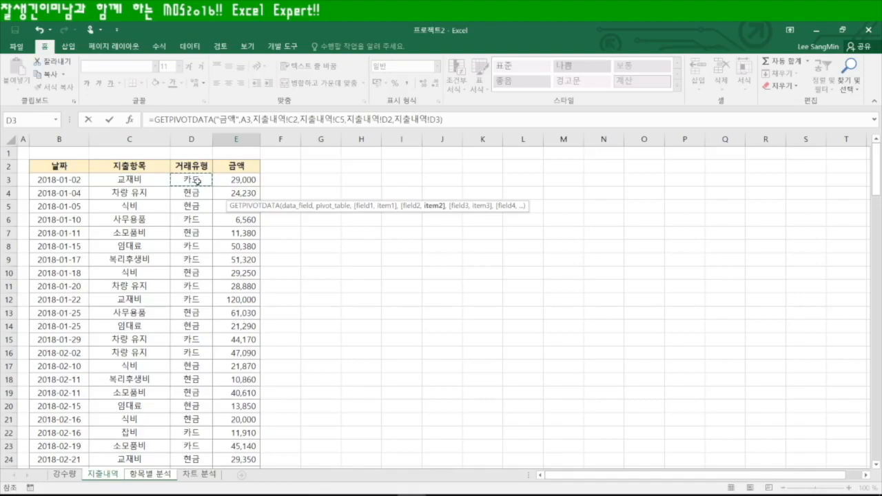
pyautogui.press('Return')
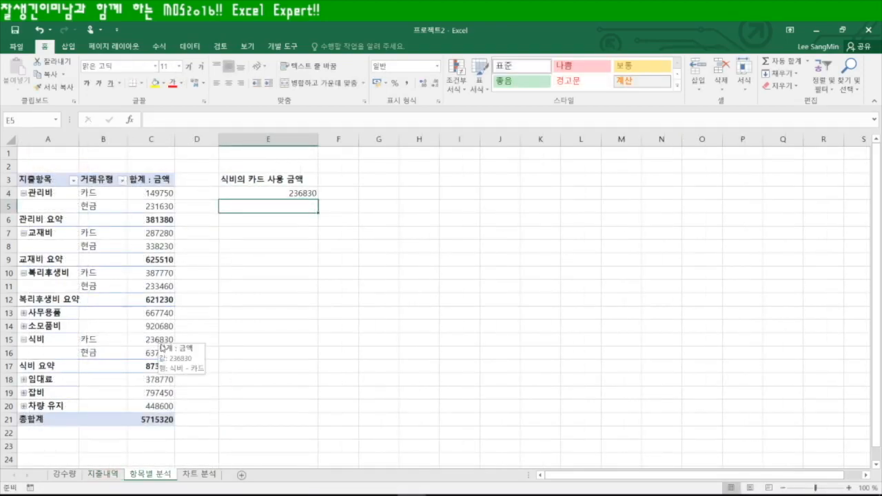
# Enter =GETPIVOTDATA("금액",A3,"지출항목","식비","거래유형","카드") in E5, returning 236830
pyautogui.doubleClick(276, 208)
pyautogui.write('=get')
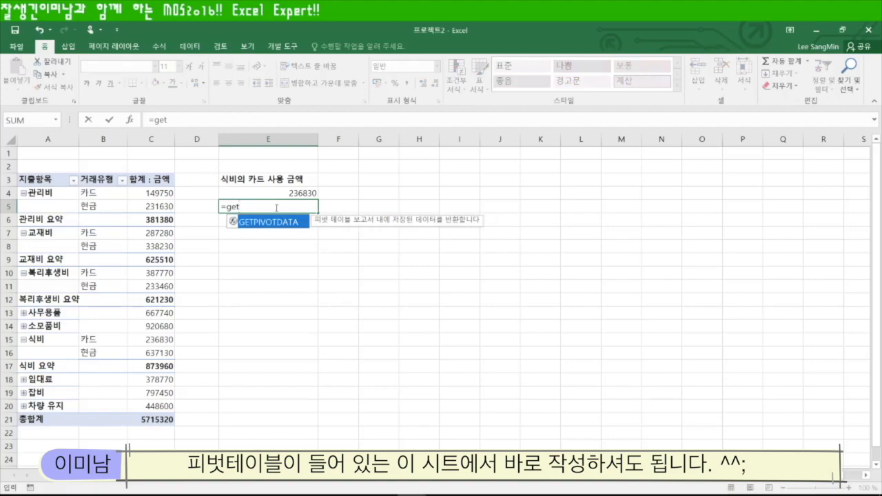
pyautogui.press('Tab')
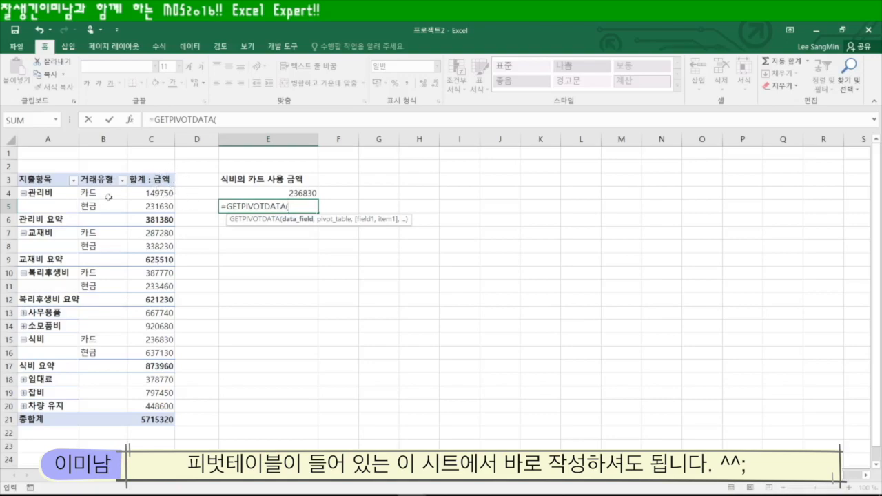
pyautogui.write('그맥')
pyautogui.press('BackSpace')
pyautogui.press('BackSpace')
pyautogui.press('BackSpace')
pyautogui.press('BackSpace')
pyautogui.write('금ㅇㅐㄱ"')
pyautogui.write(',')
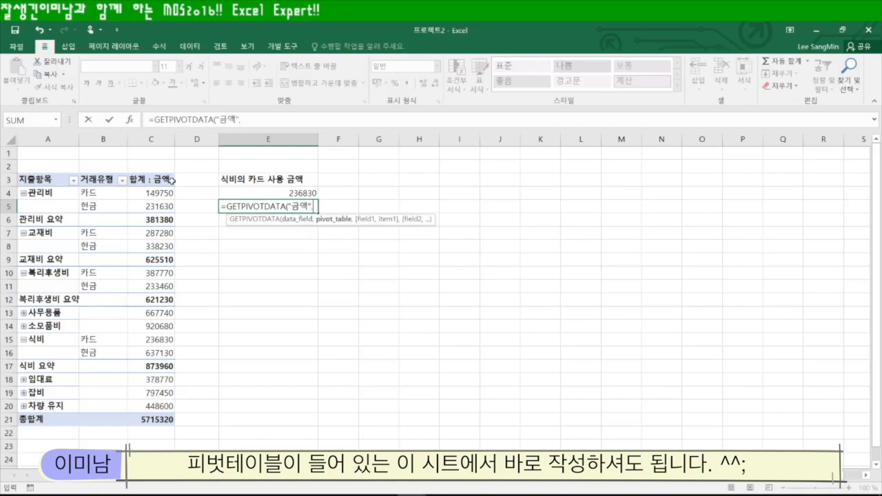
pyautogui.click(40, 179)
pyautogui.write(',')
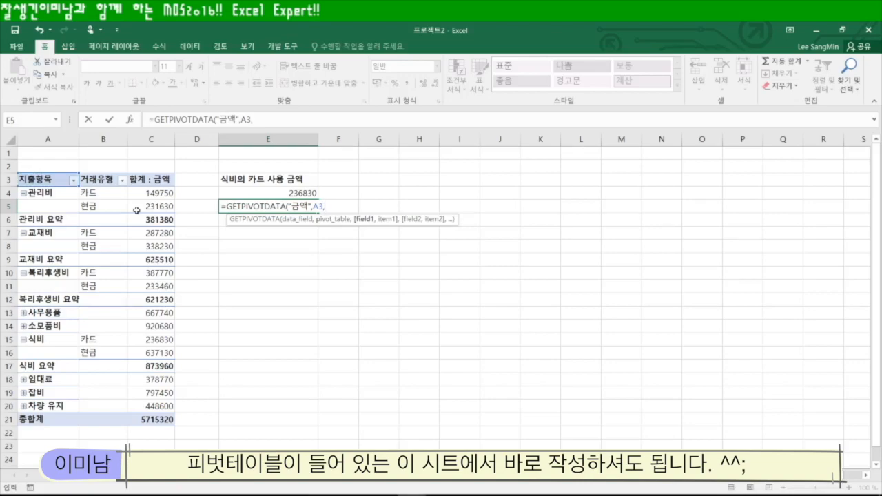
pyautogui.write('"지출')
pyautogui.write('항목')
pyautogui.write('",')
pyautogui.write('"식비",')
pyautogui.write('"거랭')
pyautogui.write('유형","')
pyautogui.write('카드"')
pyautogui.press('Return')
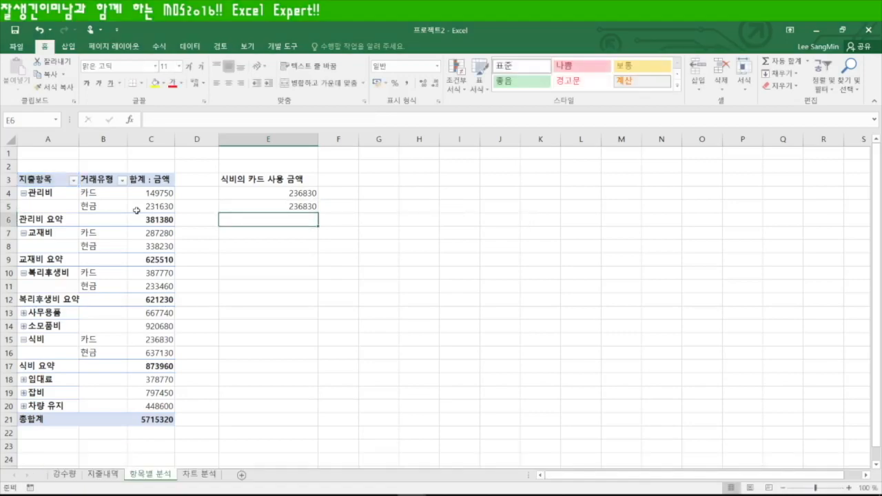
# Check the 지출내역 expense list against the 항목별 분석 pivot results
pyautogui.moveTo(136, 210)
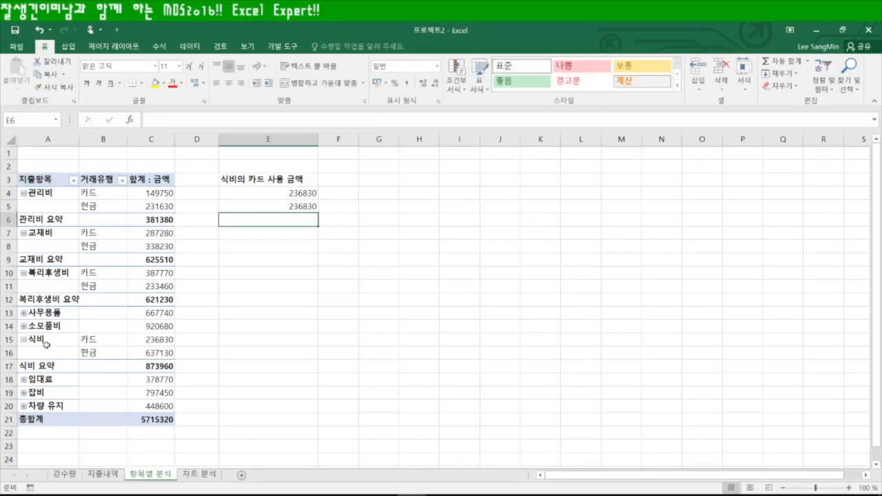
pyautogui.click(104, 474)
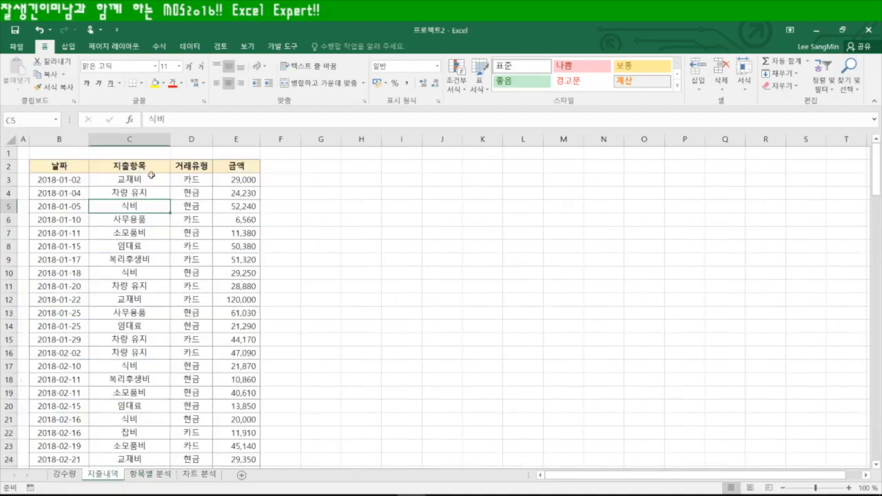
pyautogui.click(142, 475)
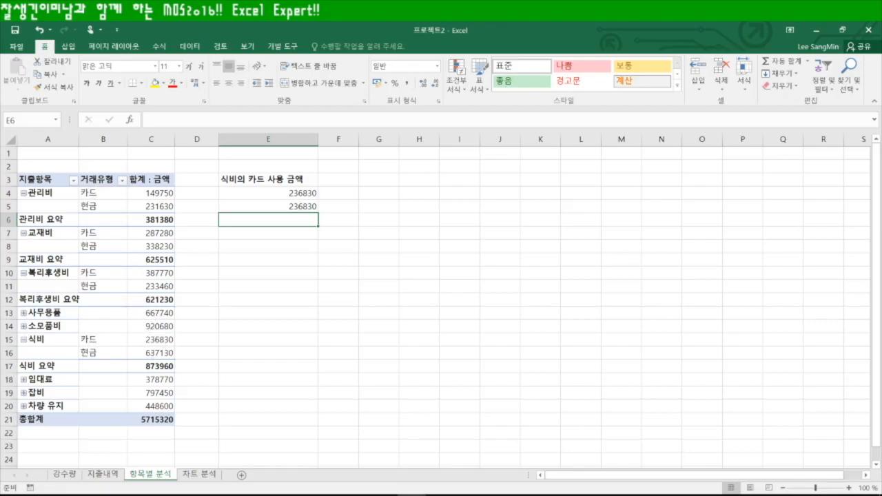
pyautogui.click(104, 477)
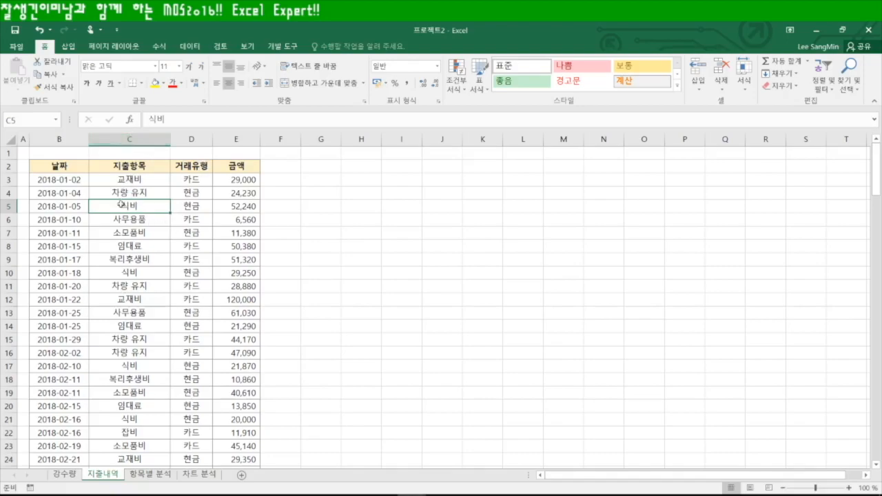
pyautogui.click(147, 475)
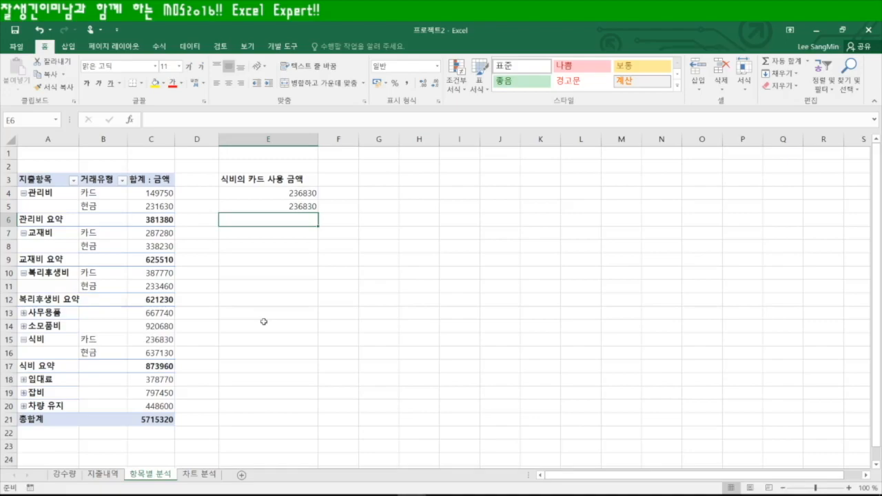
# Insert a 지출항목 slicer for the pivot table and drag it beneath E5
pyautogui.click(137, 285)
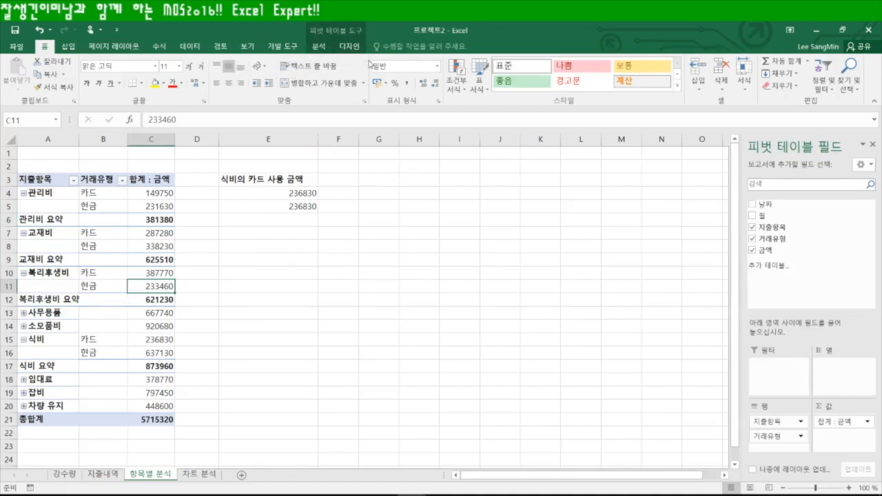
pyautogui.click(346, 49)
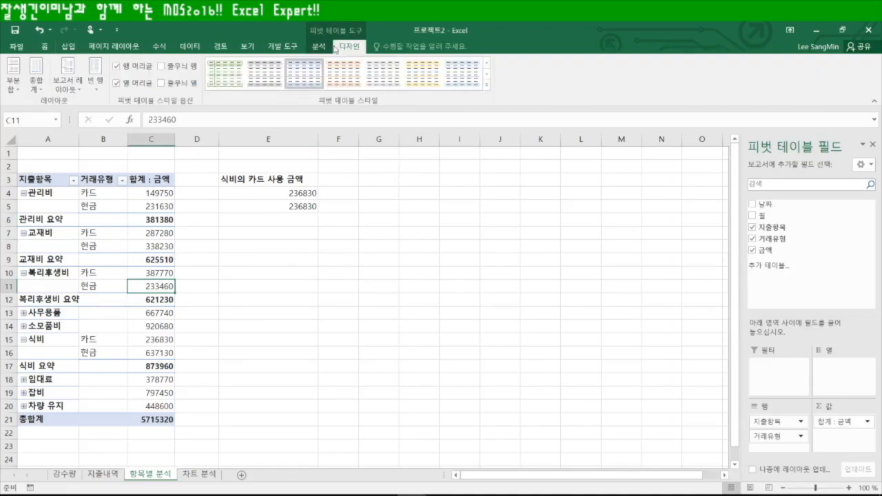
pyautogui.click(318, 47)
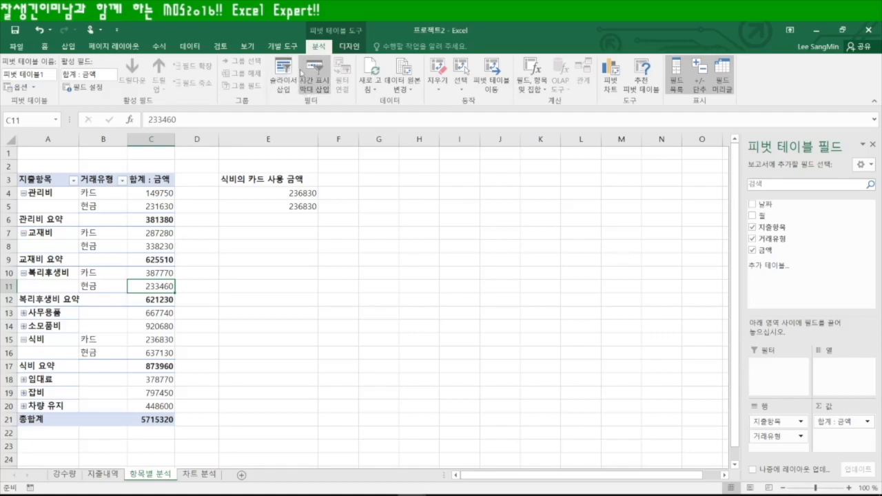
pyautogui.click(67, 47)
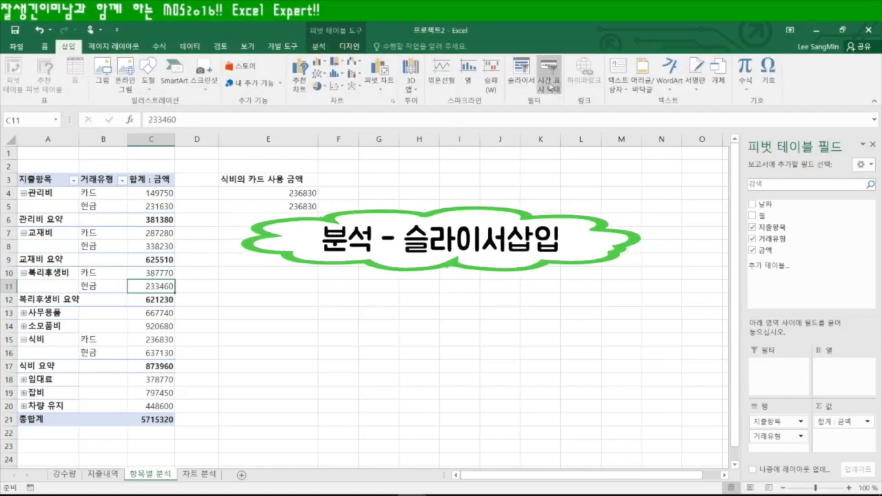
pyautogui.click(522, 71)
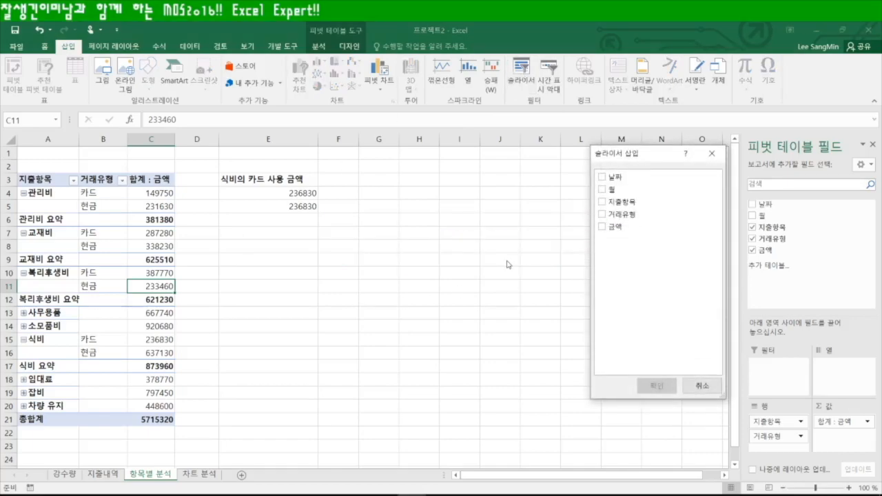
pyautogui.click(602, 201)
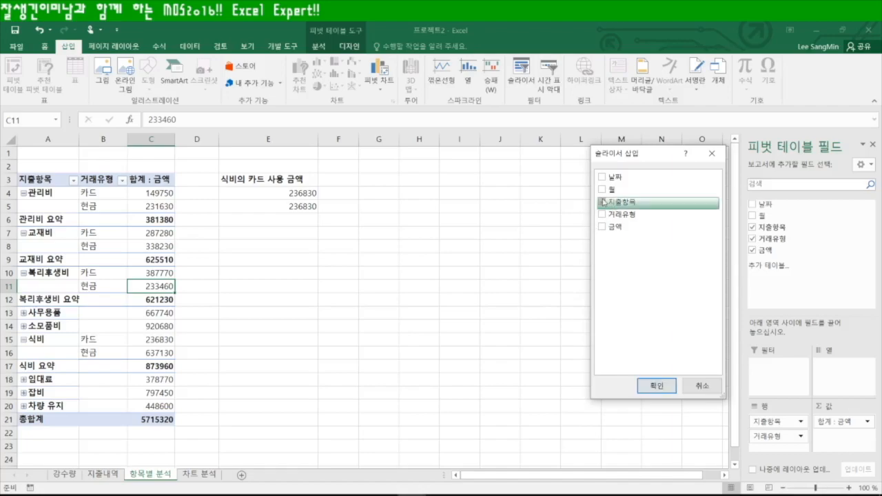
pyautogui.click(656, 385)
pyautogui.moveTo(372, 243); pyautogui.dragTo(264, 233)
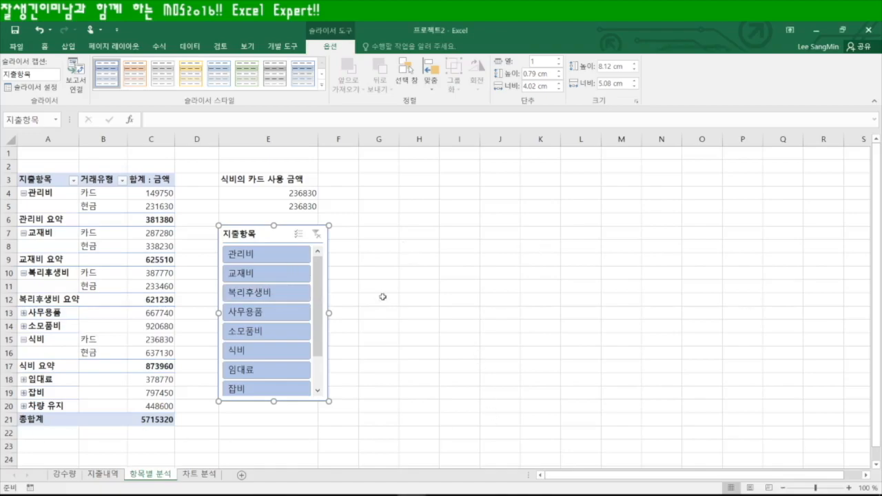
# Select the entire 지출내역 expense data region
pyautogui.click(102, 474)
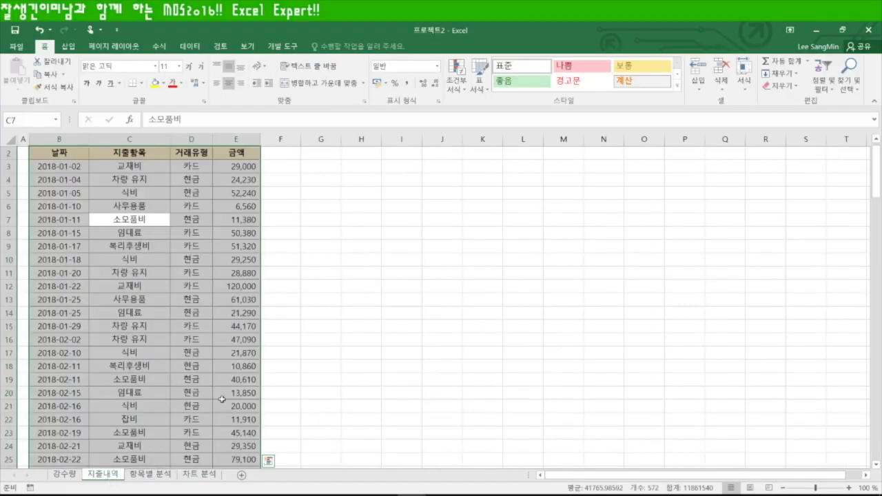
pyautogui.click(354, 360)
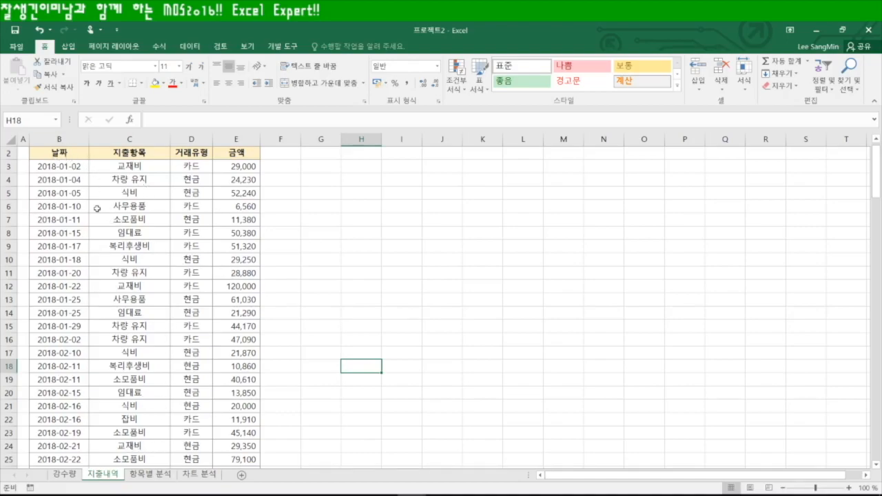
pyautogui.click(137, 208)
pyautogui.hotkey('ctrl', 'a')
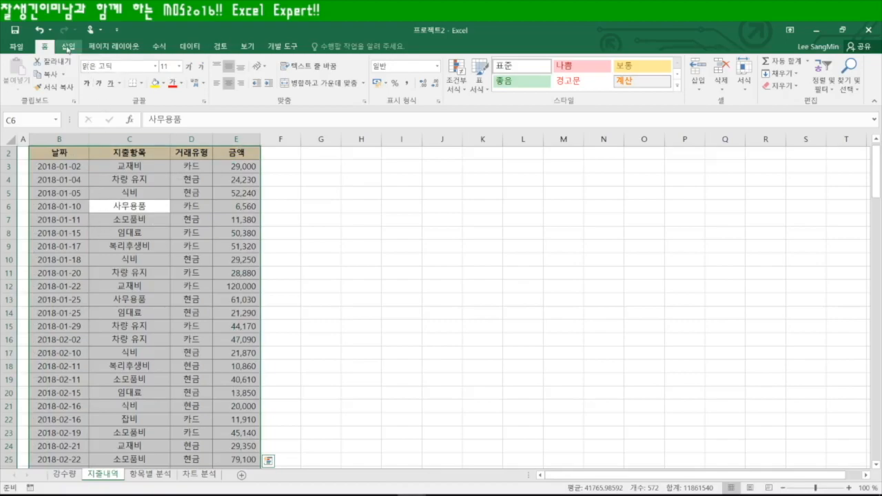
# Create a PivotChart from that data on the existing 차트 분석 sheet at A1
pyautogui.click(68, 47)
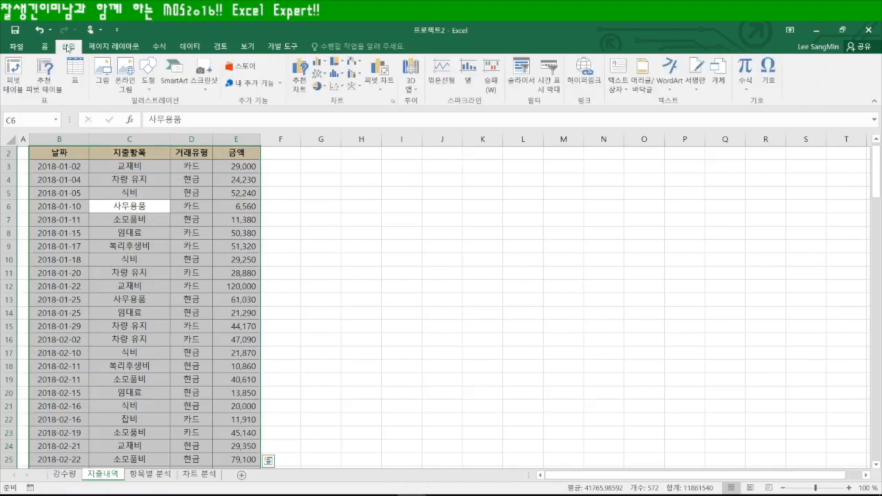
pyautogui.click(379, 82)
pyautogui.click(385, 111)
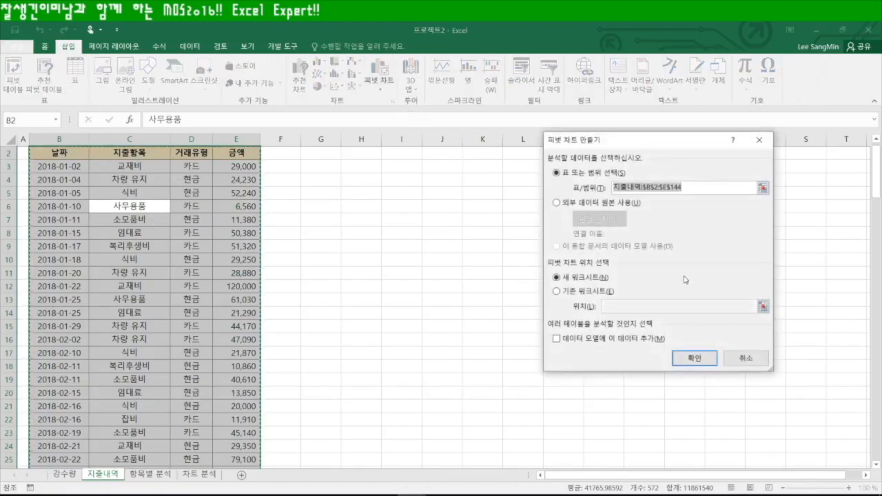
pyautogui.click(556, 291)
pyautogui.click(624, 308)
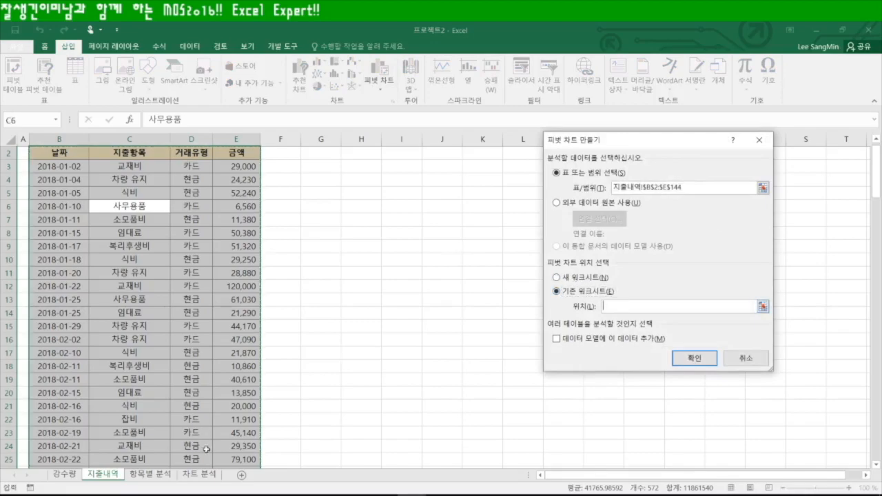
pyautogui.click(199, 474)
pyautogui.click(36, 156)
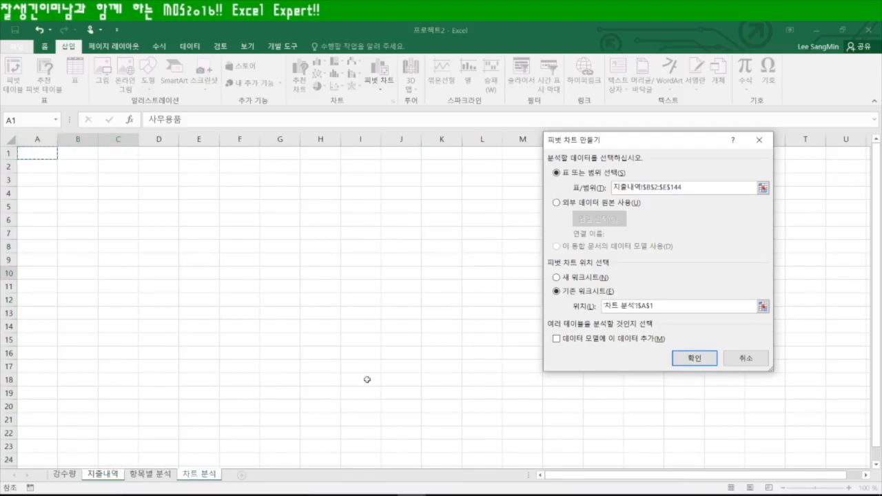
pyautogui.click(694, 358)
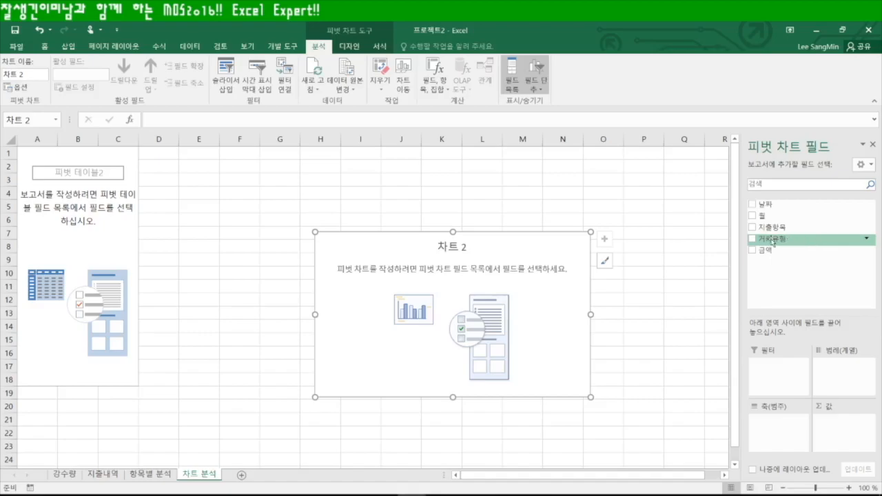
# Lay out the chart with 거래유형 on the axis, 지출항목 as legend, and 금액 counted
pyautogui.moveTo(783, 242); pyautogui.dragTo(776, 427)
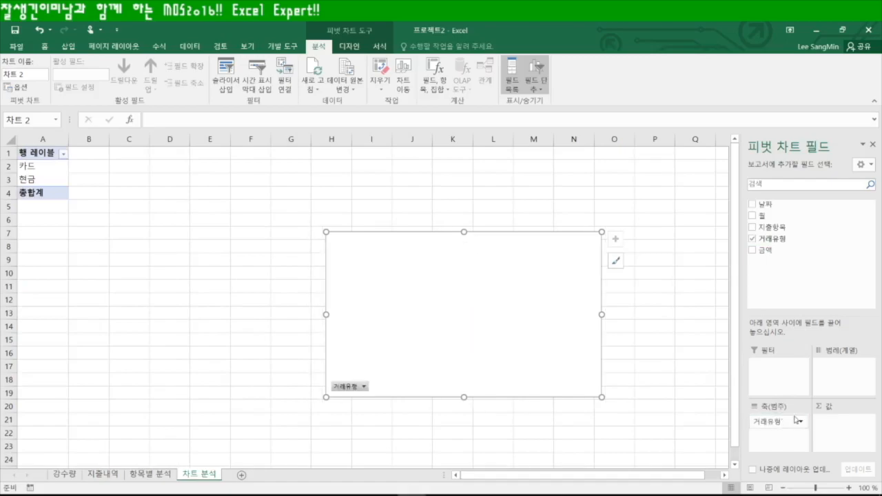
pyautogui.moveTo(770, 228); pyautogui.dragTo(852, 377)
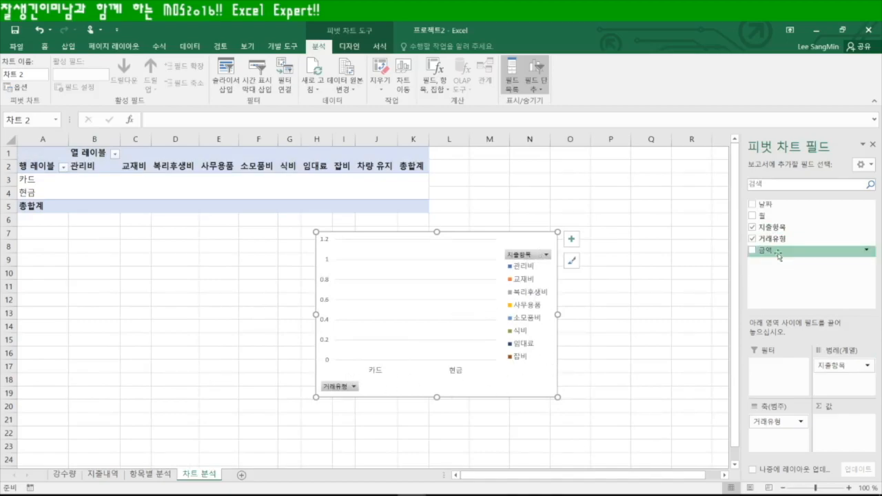
pyautogui.moveTo(773, 251); pyautogui.dragTo(858, 434)
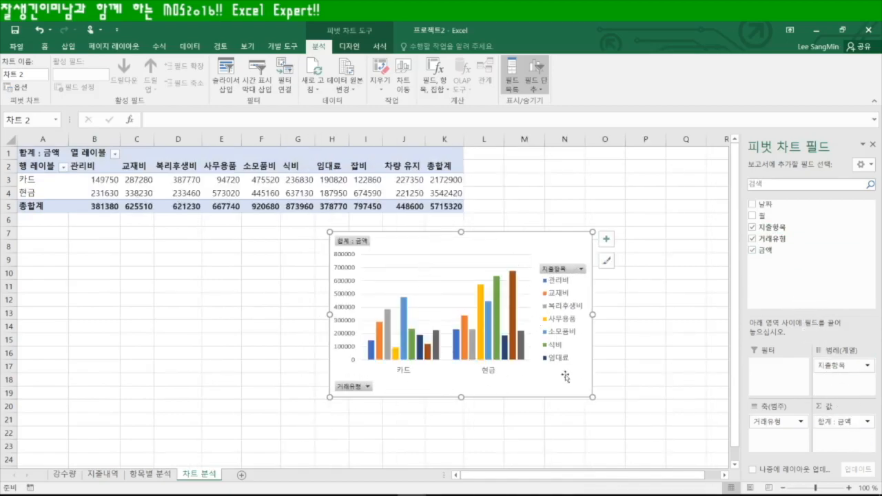
pyautogui.click(868, 421)
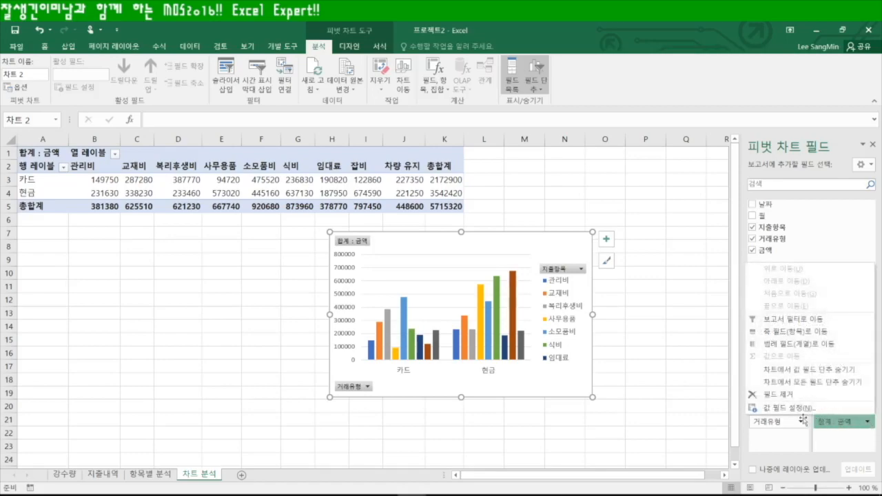
pyautogui.click(794, 410)
pyautogui.click(559, 272)
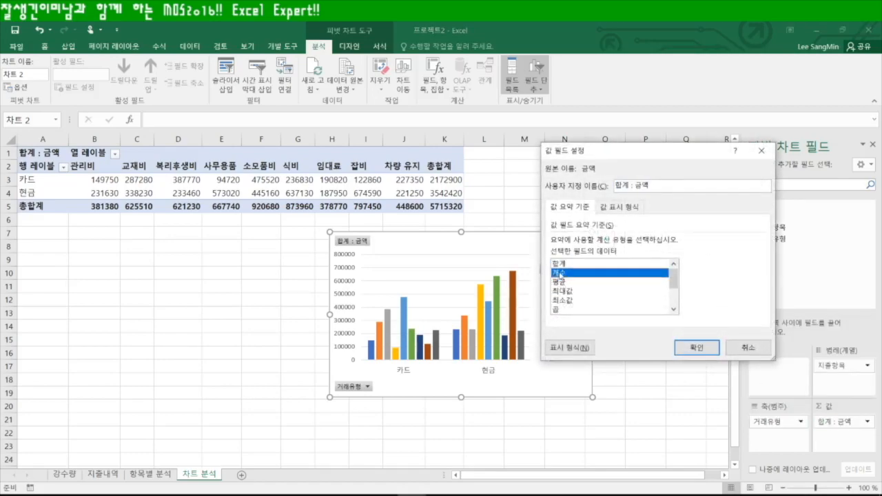
pyautogui.click(695, 347)
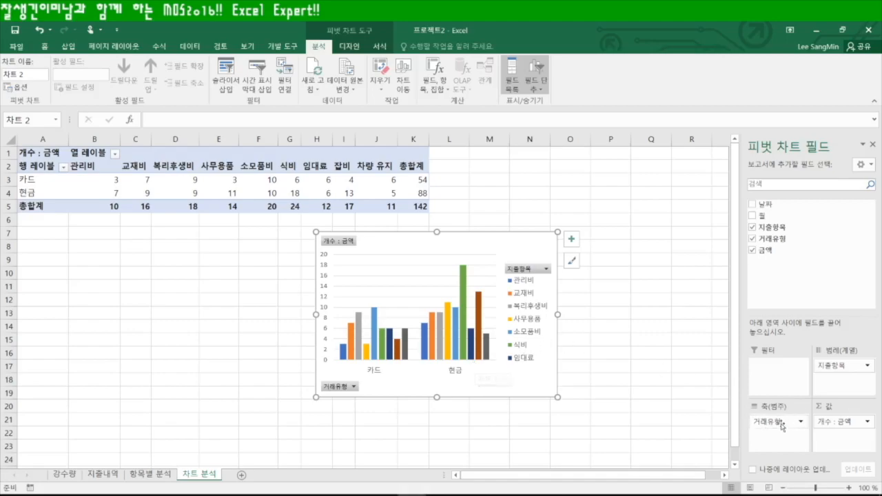
# Move 지출항목 to the category axis and open the workbook's File info page
pyautogui.moveTo(844, 365); pyautogui.dragTo(788, 435)
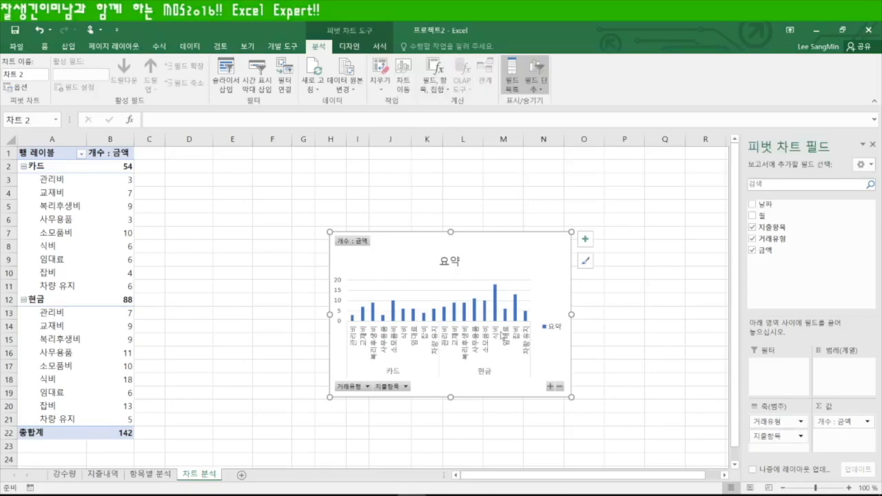
pyautogui.click(244, 269)
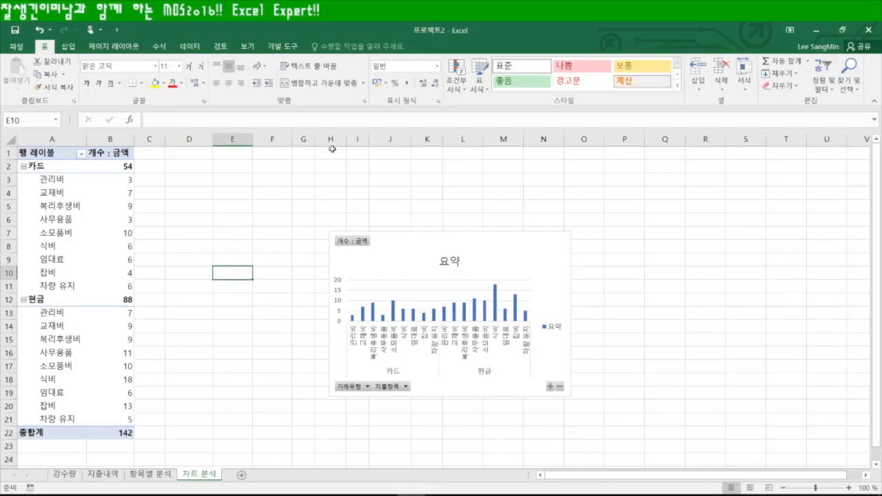
pyautogui.click(16, 48)
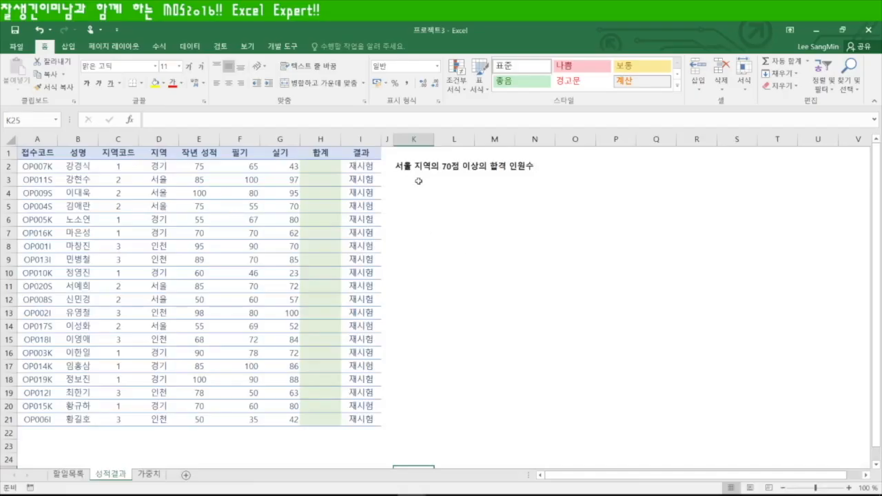
# Open the 프로젝트3 workbook from the File backstage
pyautogui.click(419, 181)
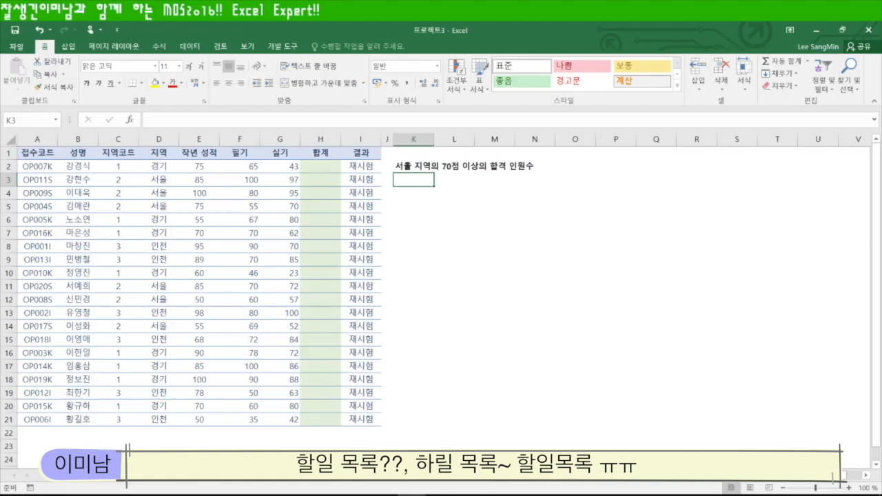
# Show the 할일목록 sheet and select the 계획 day count in D3
pyautogui.click(103, 475)
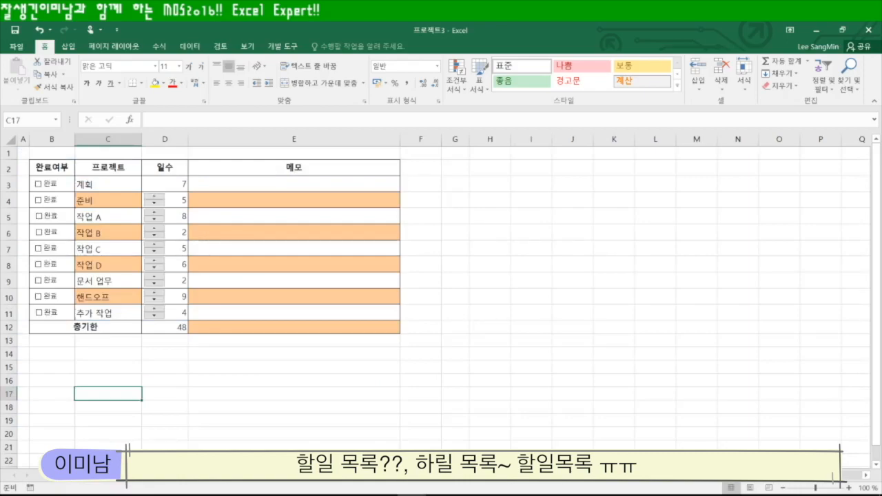
pyautogui.click(158, 180)
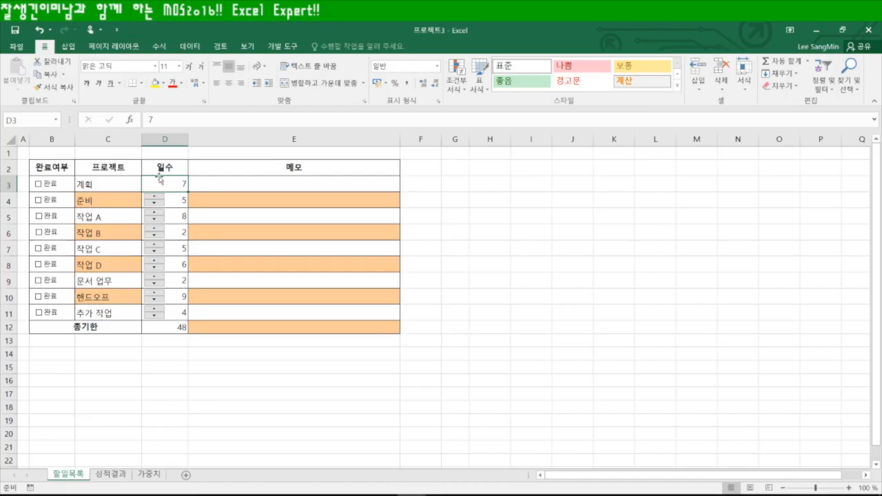
# Draw a Form Control spin button inside cell D3
pyautogui.click(283, 46)
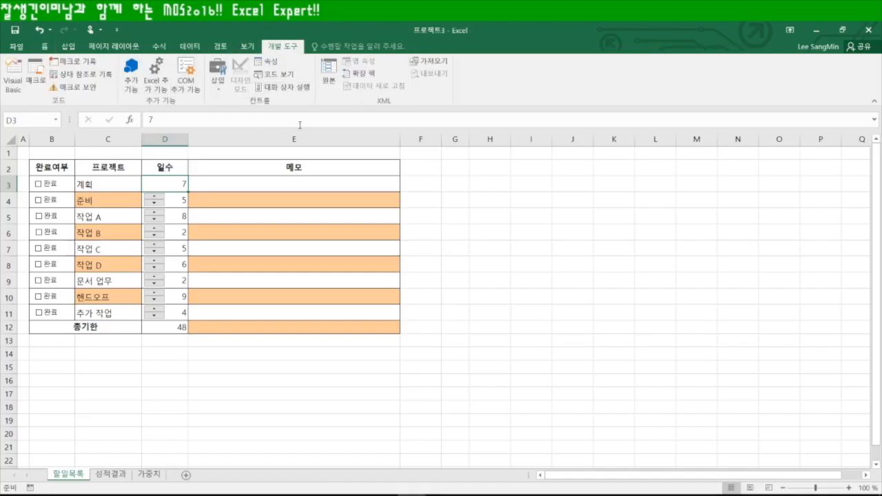
pyautogui.click(218, 74)
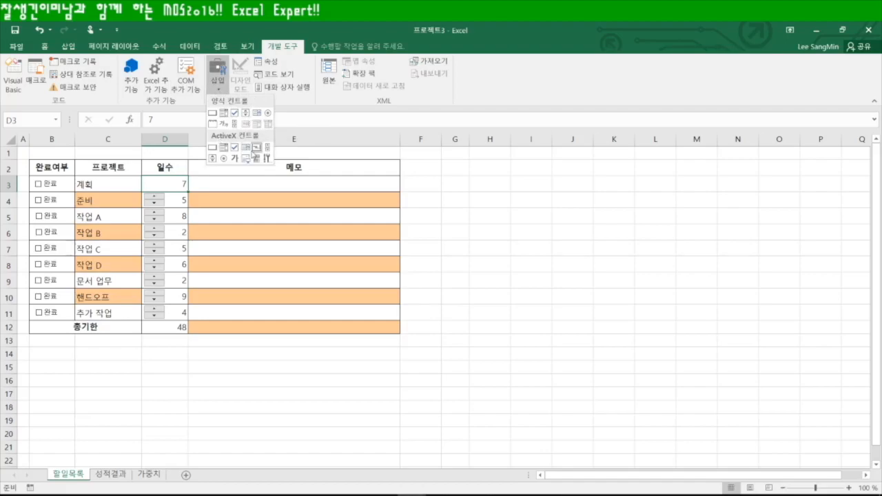
pyautogui.click(246, 114)
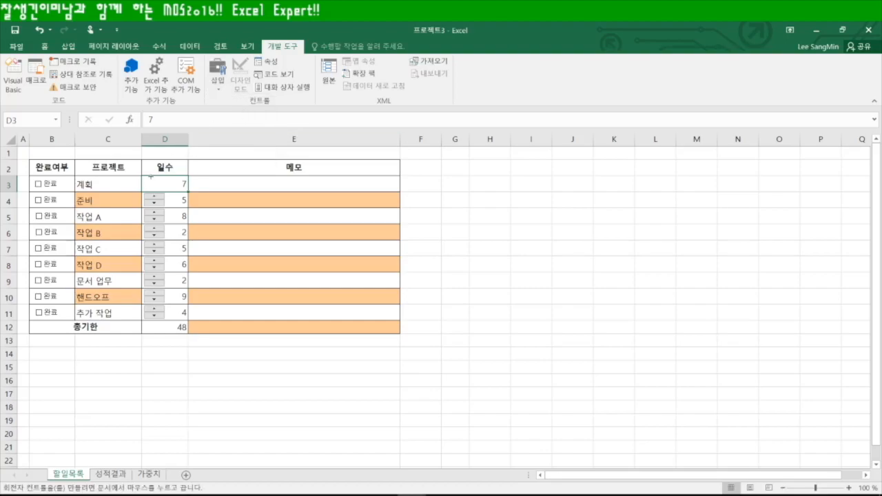
pyautogui.moveTo(146, 176); pyautogui.dragTo(164, 191)
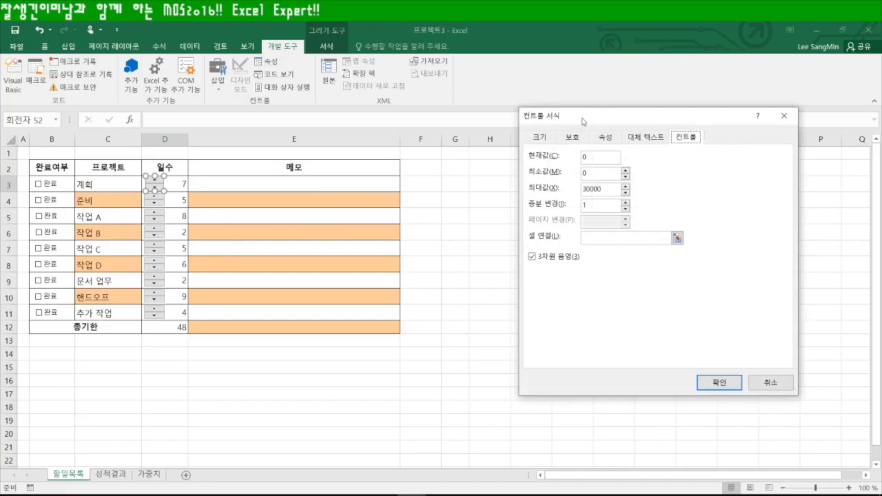
# Set the spin button to minimum 1, maximum 60, linked to $D$3
pyautogui.moveTo(591, 119); pyautogui.dragTo(498, 137)
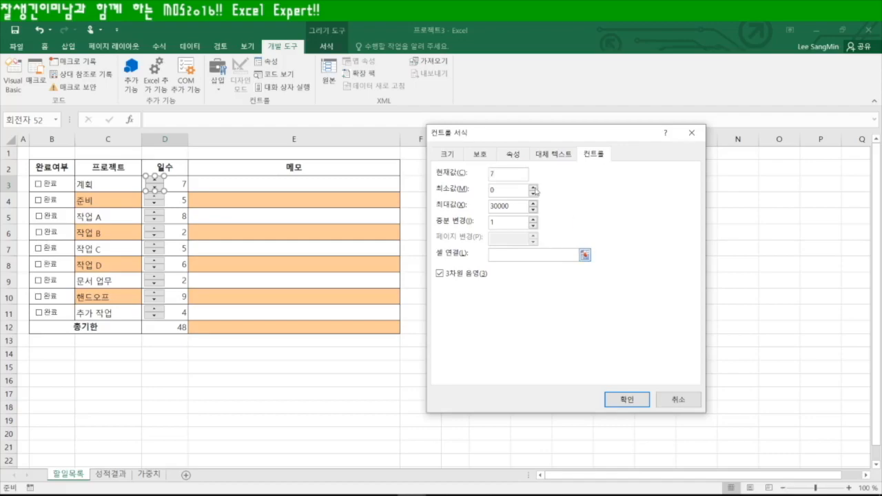
pyautogui.press('Tab')
pyautogui.moveTo(514, 208); pyautogui.dragTo(480, 209)
pyautogui.write('60')
pyautogui.click(584, 256)
pyautogui.click(180, 184)
pyautogui.press('Return')
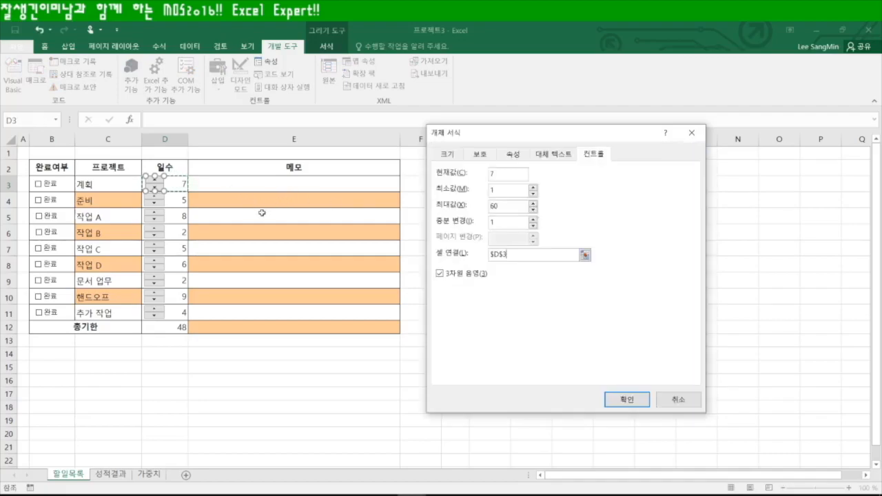
pyautogui.click(627, 400)
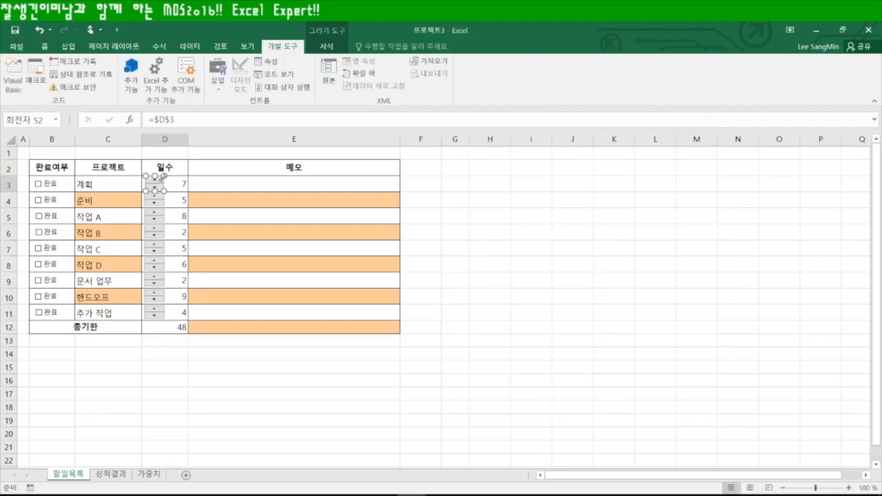
# Test the spinner, raising 계획 days from 7 to 9 and back down
pyautogui.click(541, 250)
pyautogui.click(156, 180)
pyautogui.click(155, 181)
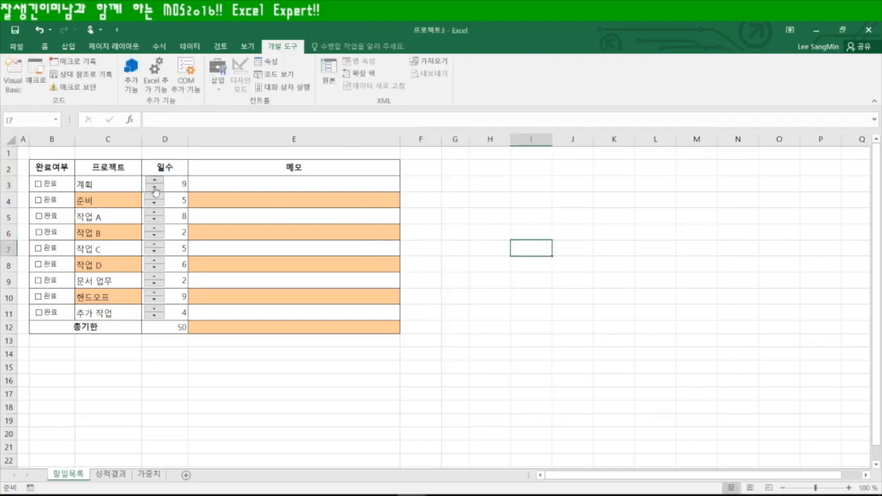
pyautogui.click(155, 191)
pyautogui.click(457, 265)
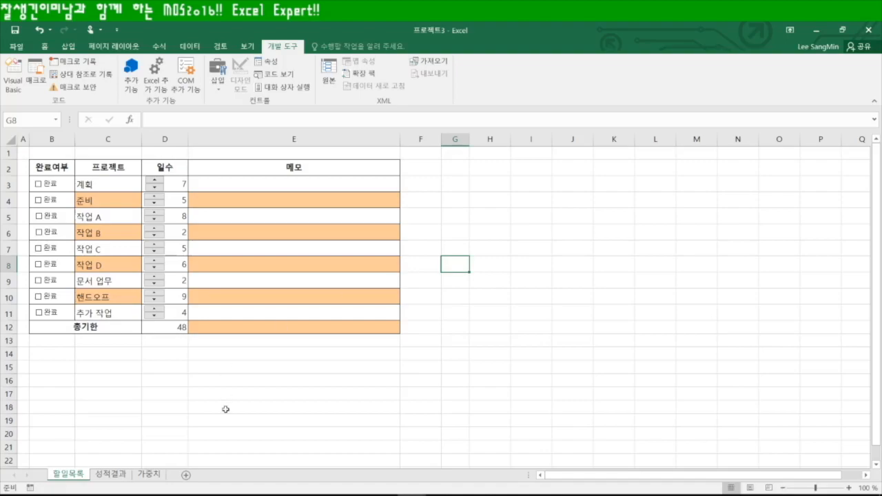
# Copy 성적결과 C1:H6 (지역코드 through 합계) and paste it at G1 on 가중치
pyautogui.click(109, 475)
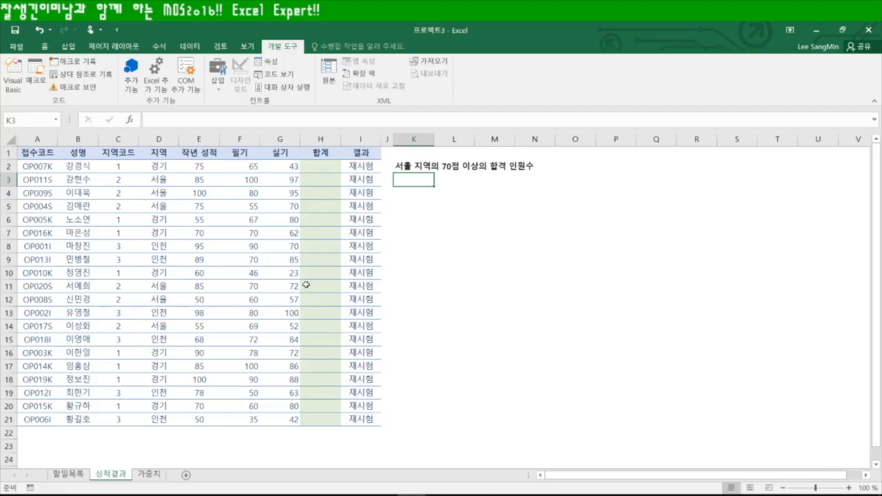
pyautogui.click(323, 168)
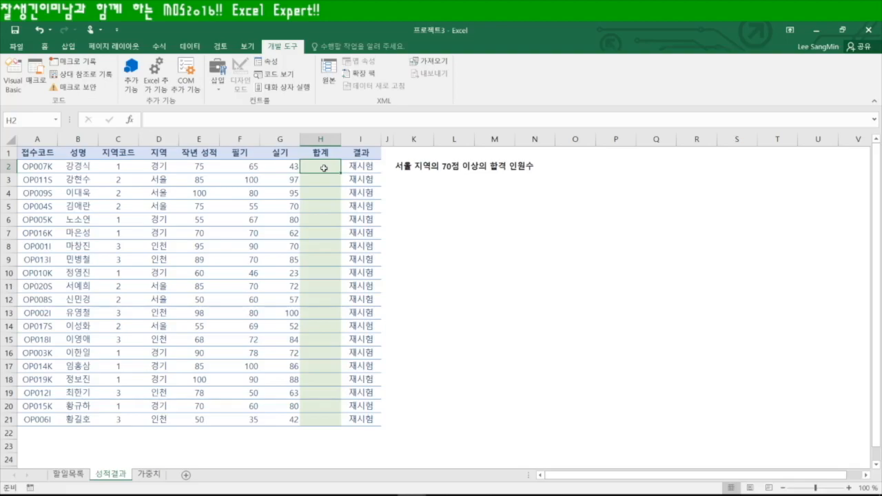
pyautogui.hotkey('ctrl', 'pagedown')
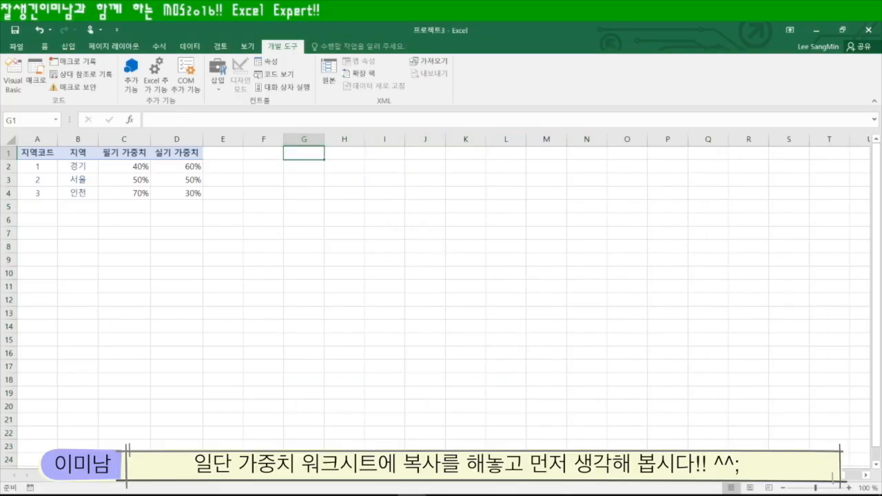
pyautogui.hotkey('ctrl', 'pageup')
pyautogui.hotkey('ctrl', 'c')
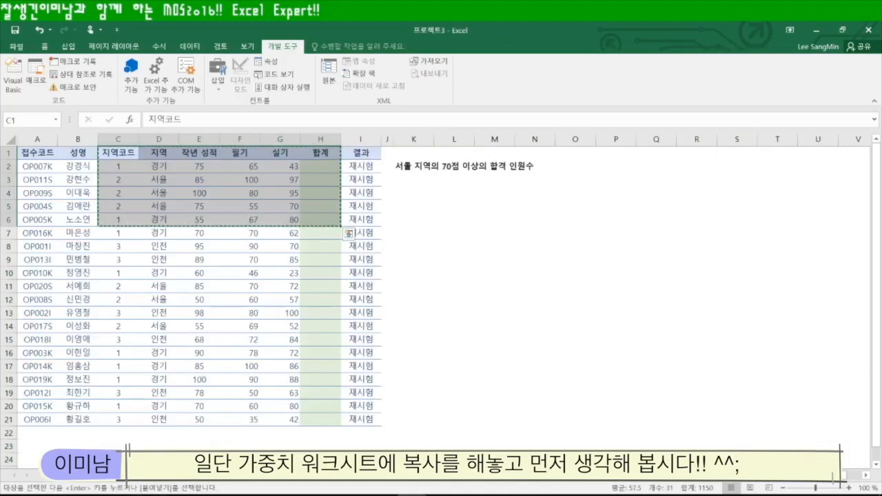
pyautogui.hotkey('ctrl', 'pagedown')
pyautogui.hotkey('ctrl', 'v')
pyautogui.click(419, 277)
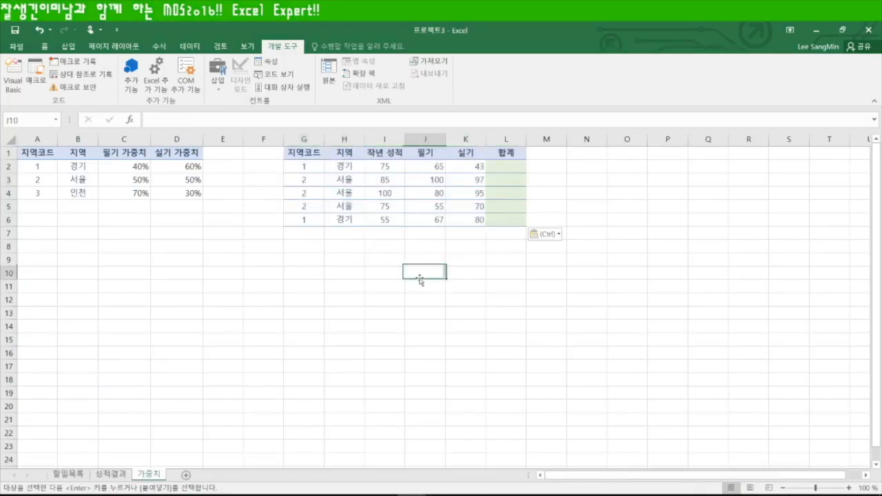
pyautogui.click(508, 168)
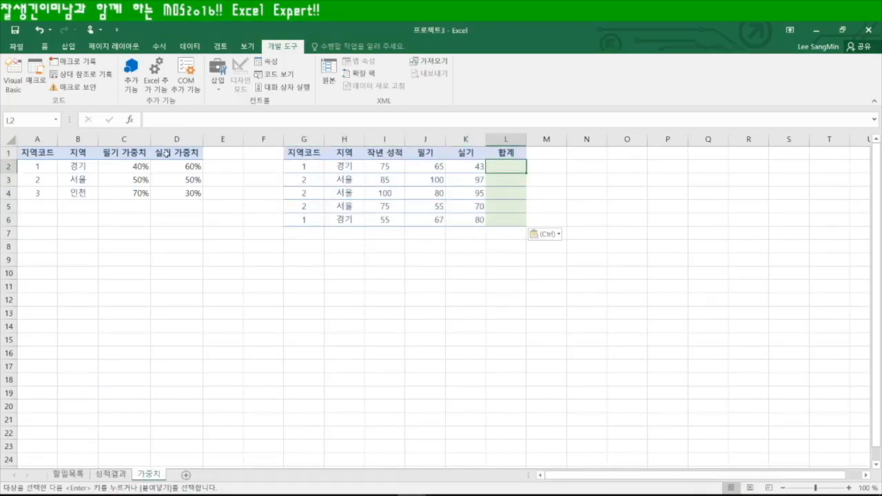
# Start L2's total with the written term INDEX($C$2:$C$4,G2)*J2
pyautogui.write('=n')
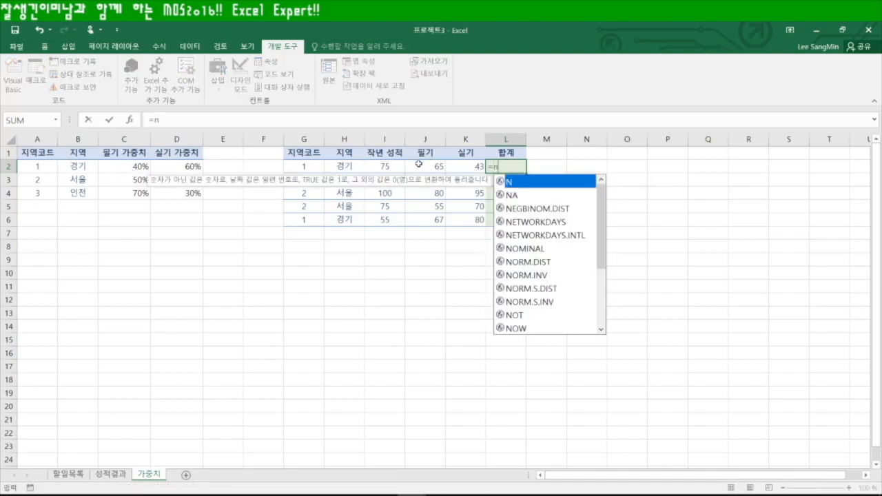
pyautogui.press('BackSpace')
pyautogui.write('index')
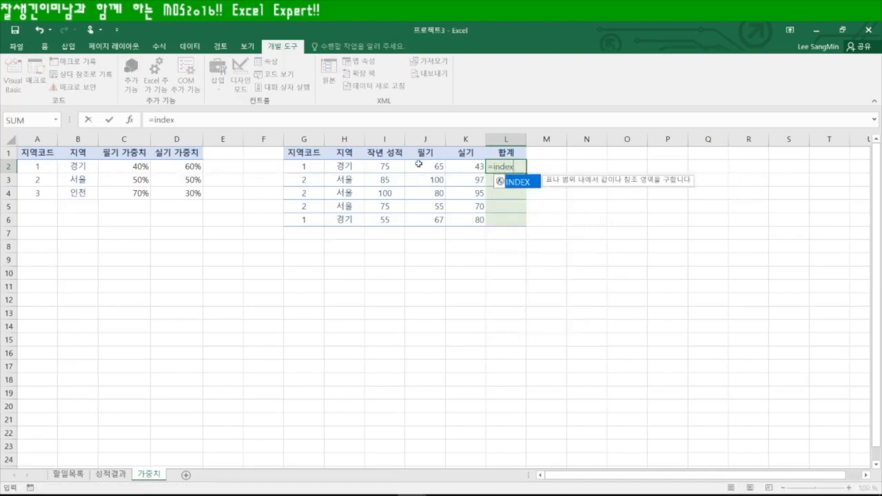
pyautogui.press('Tab')
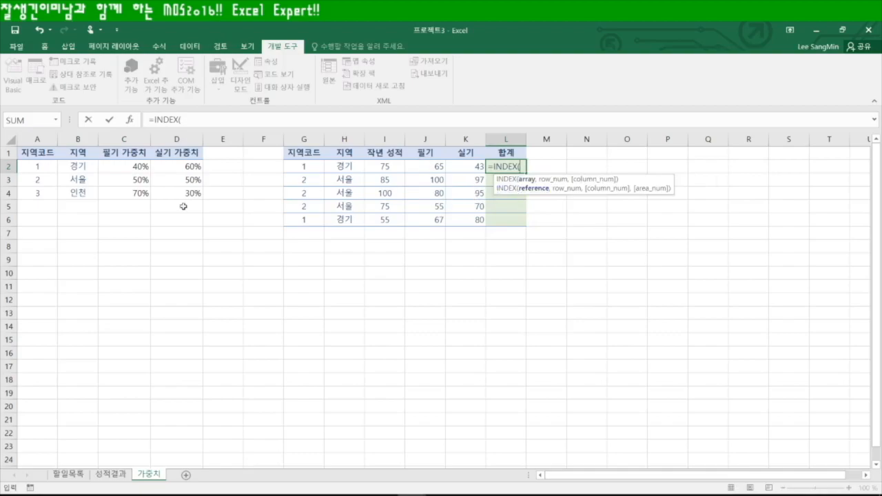
pyautogui.moveTo(132, 167); pyautogui.dragTo(132, 194)
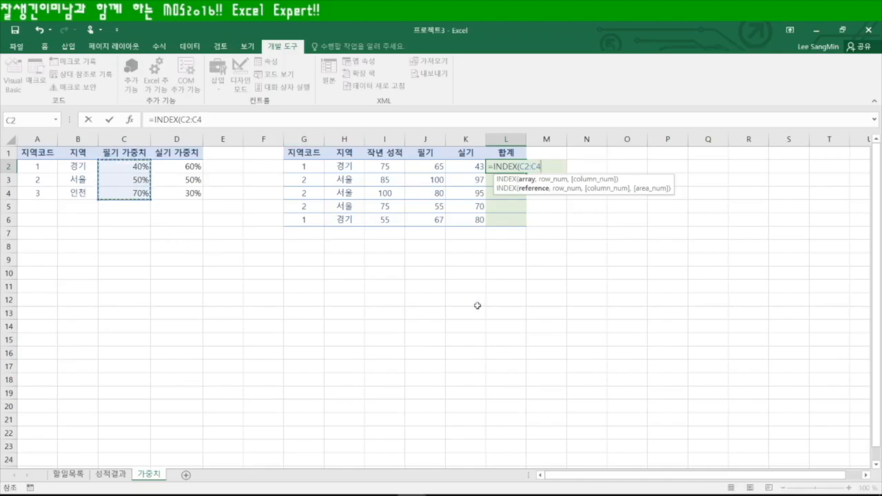
pyautogui.press('F4')
pyautogui.write(',')
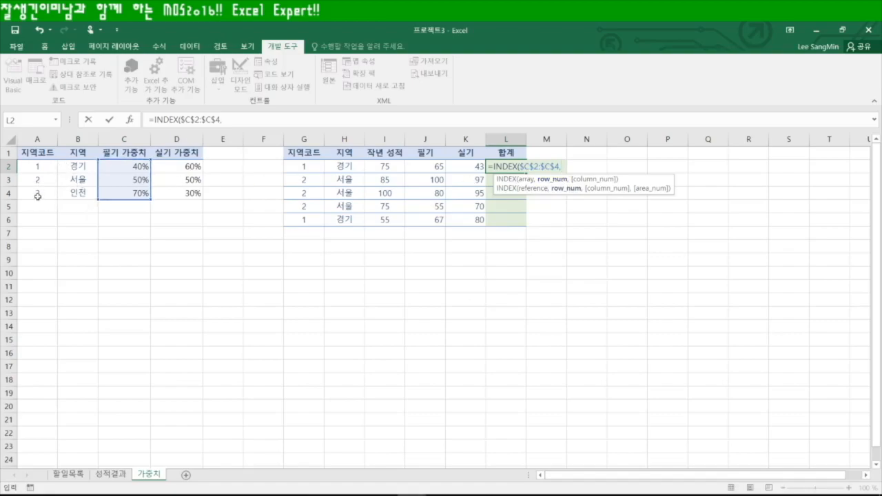
pyautogui.click(307, 168)
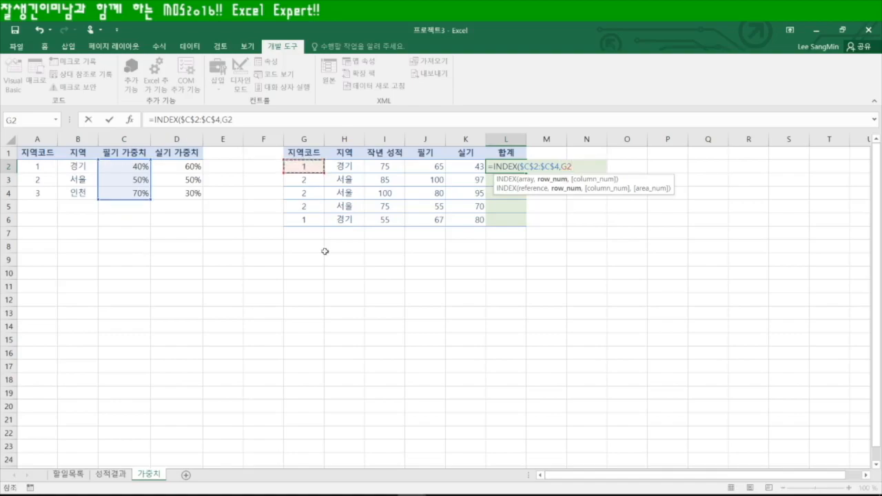
pyautogui.write(')*')
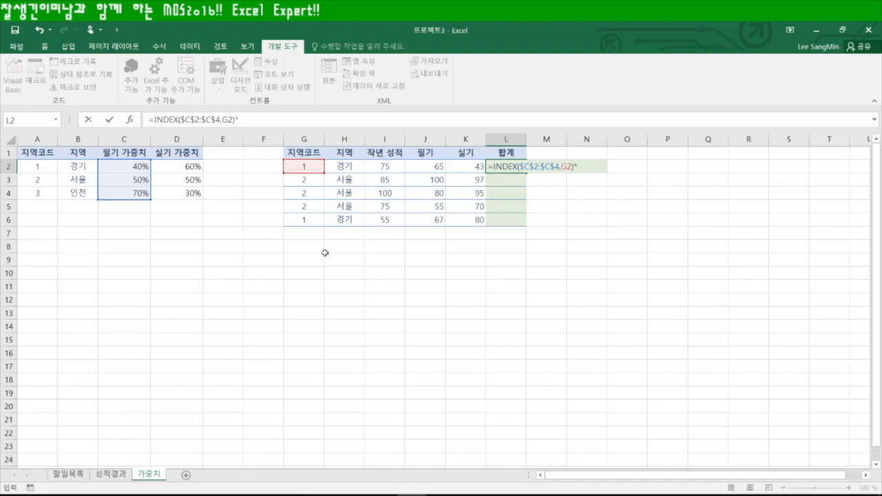
pyautogui.click(434, 171)
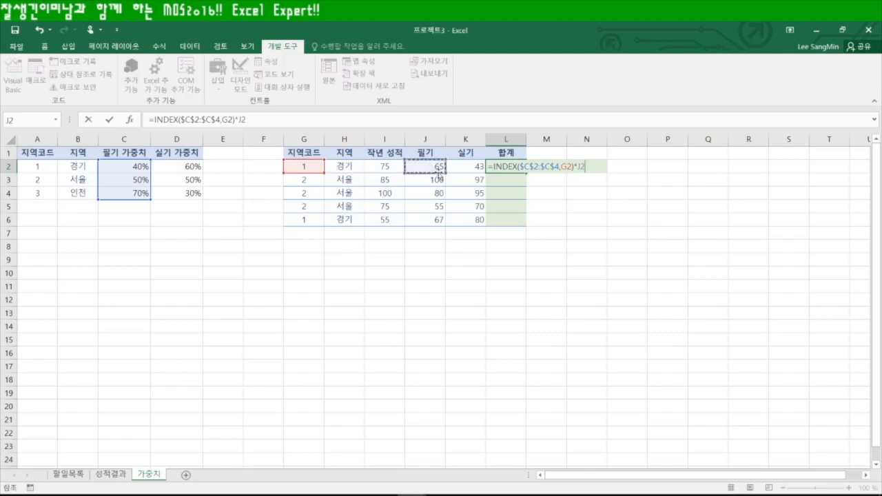
# Complete L2 by adding +INDEX($D$2:$D$4,A2)*K2 for the practical score
pyautogui.write('+INDEX(')
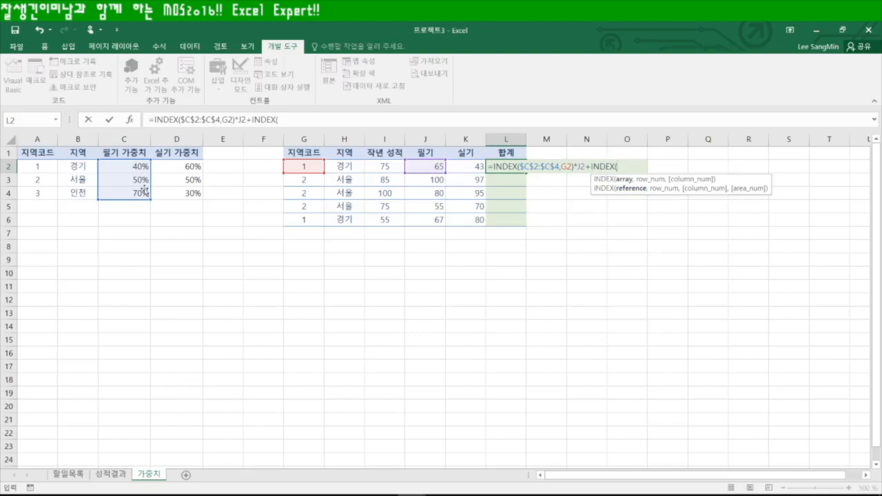
pyautogui.moveTo(180, 166); pyautogui.dragTo(181, 193)
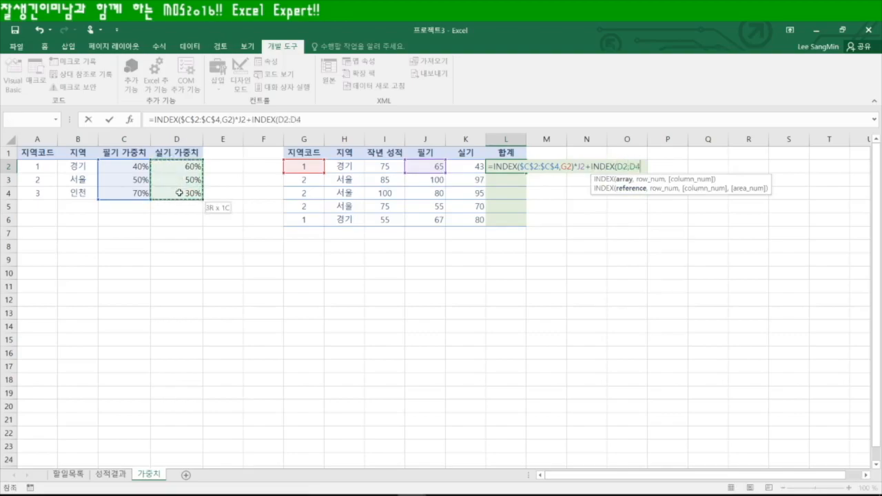
pyautogui.press('F4')
pyautogui.write(',')
pyautogui.click(41, 168)
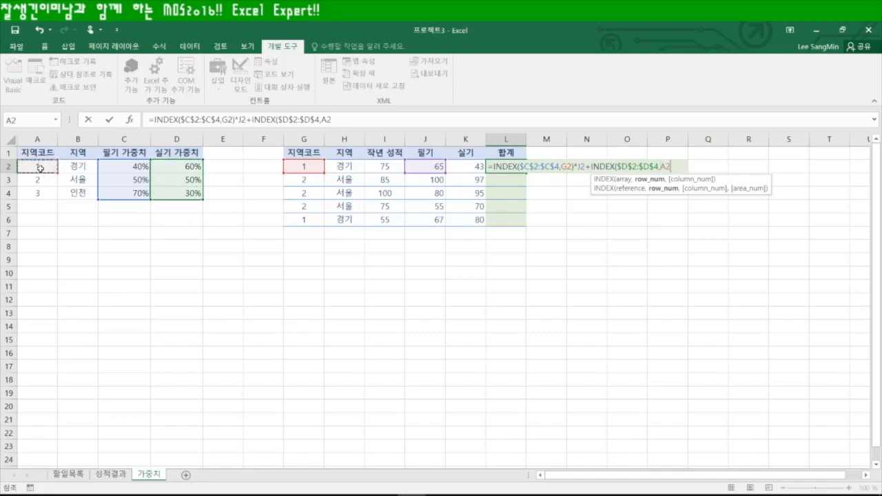
pyautogui.write(')*')
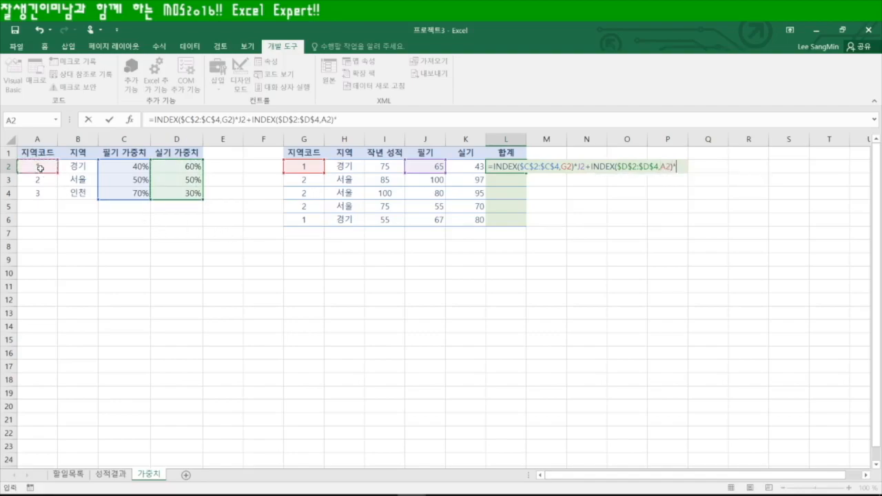
pyautogui.click(467, 167)
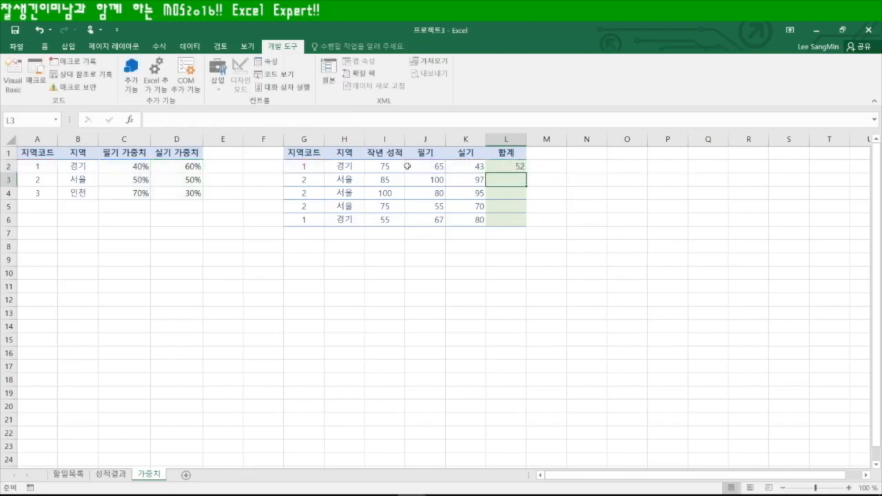
# Fill the formula down to L6 (52, 99, 69, two #VALUE!) and inspect L5
pyautogui.click(516, 166)
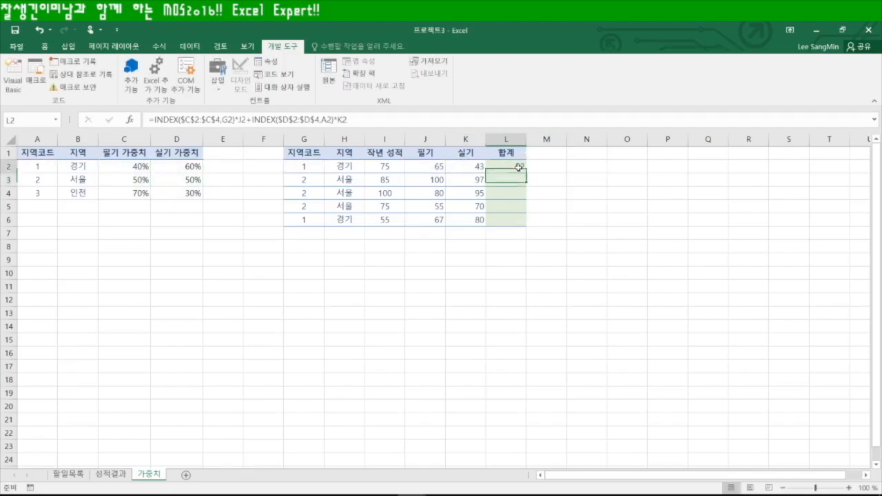
pyautogui.doubleClick(526, 174)
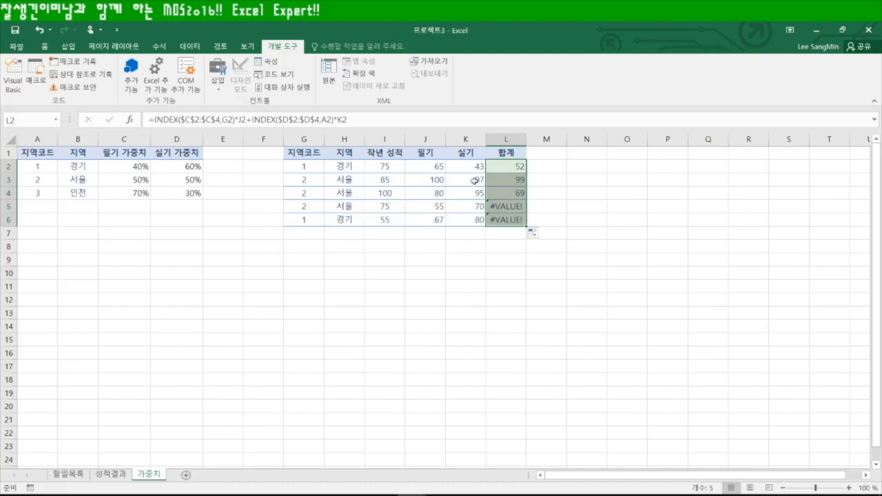
pyautogui.click(518, 208)
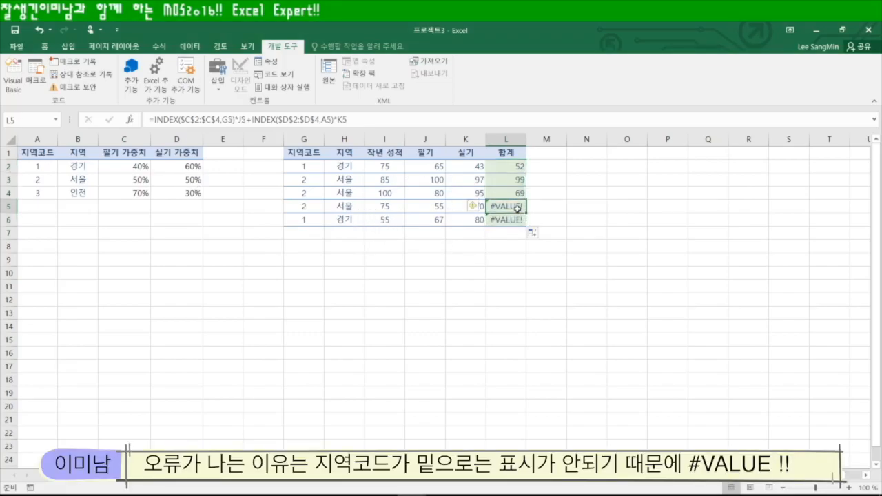
pyautogui.doubleClick(517, 208)
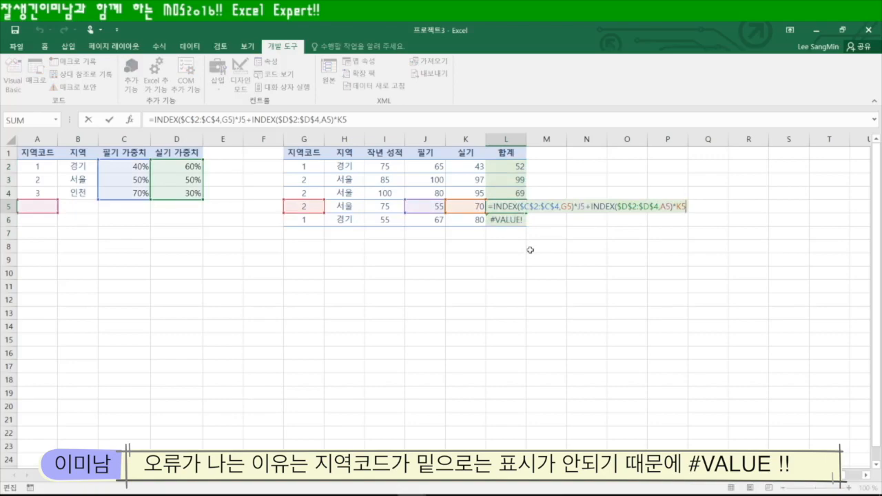
pyautogui.click(529, 260)
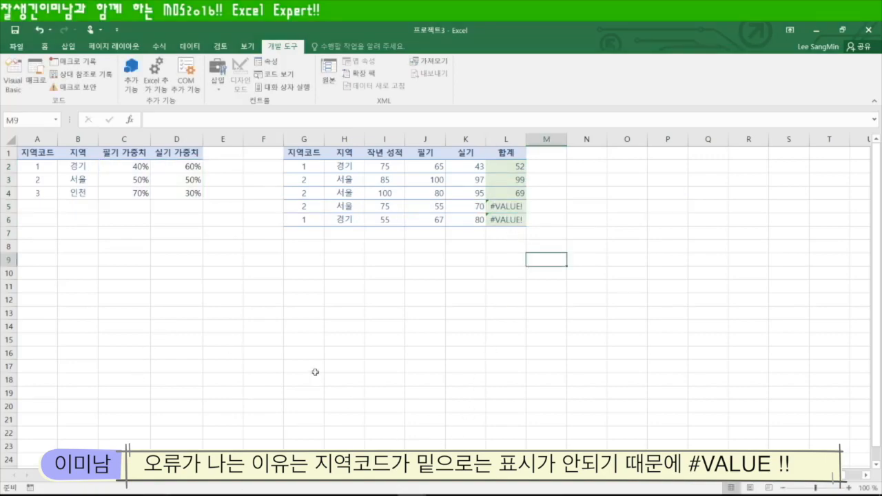
pyautogui.click(62, 476)
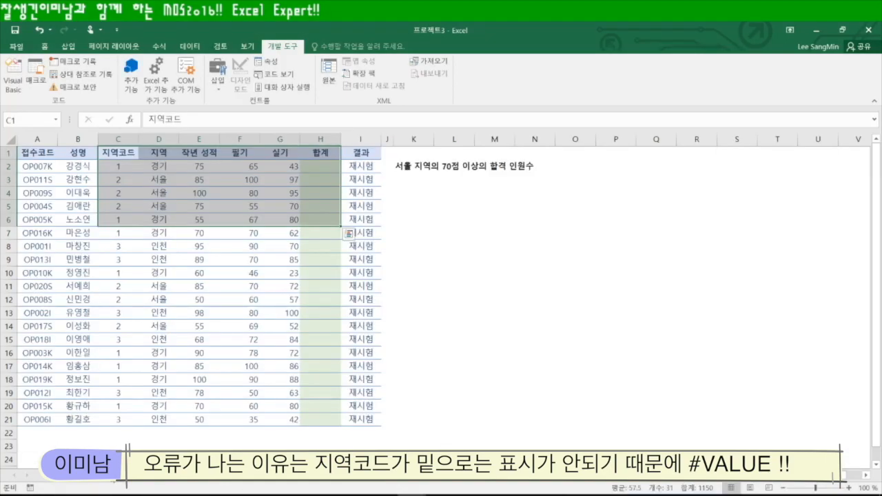
# Begin H2 with =INDEX(가중치!$C$2:$C$4,C2)*F2 for the weighted 필기 score
pyautogui.click(318, 168)
pyautogui.write('=')
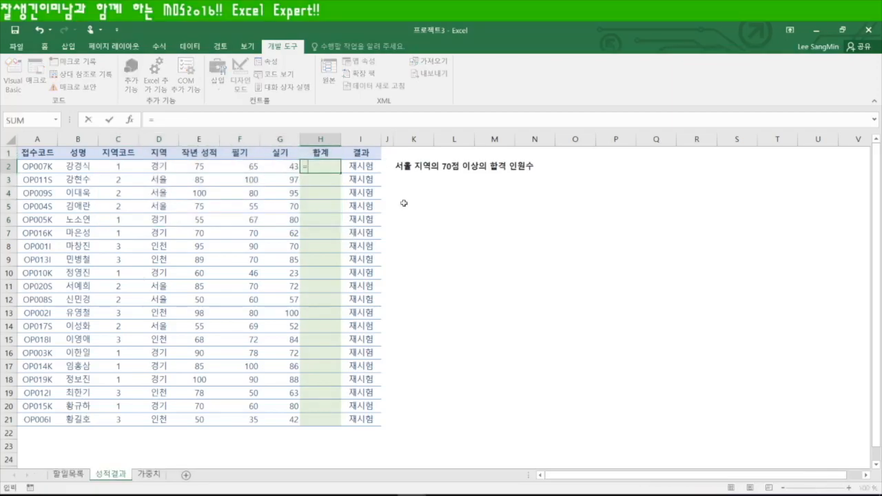
pyautogui.write('index')
pyautogui.press('Tab')
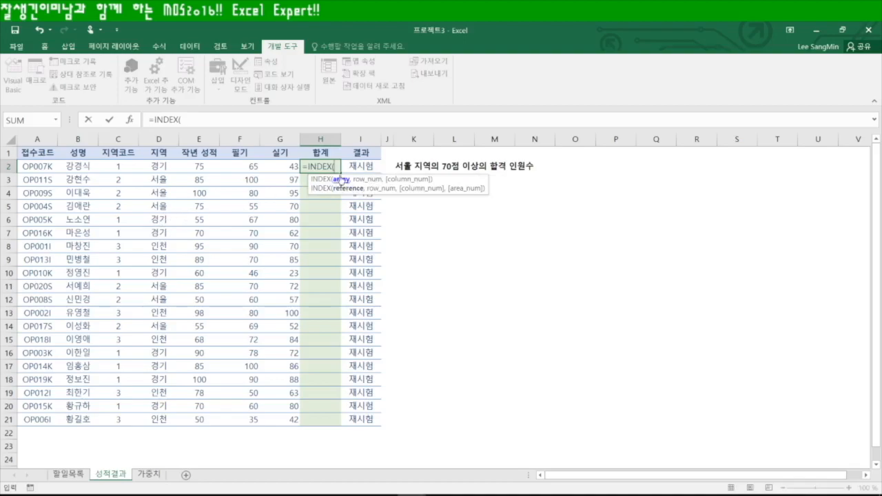
pyautogui.click(149, 475)
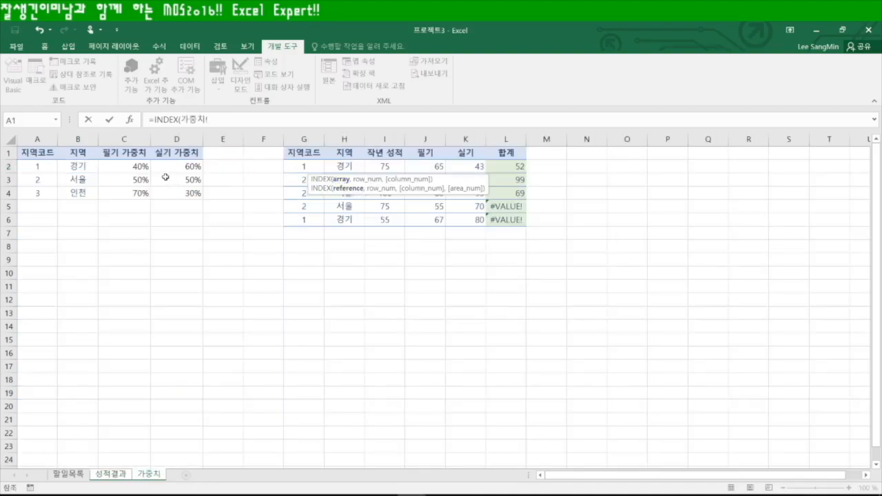
pyautogui.moveTo(123, 161); pyautogui.dragTo(142, 196)
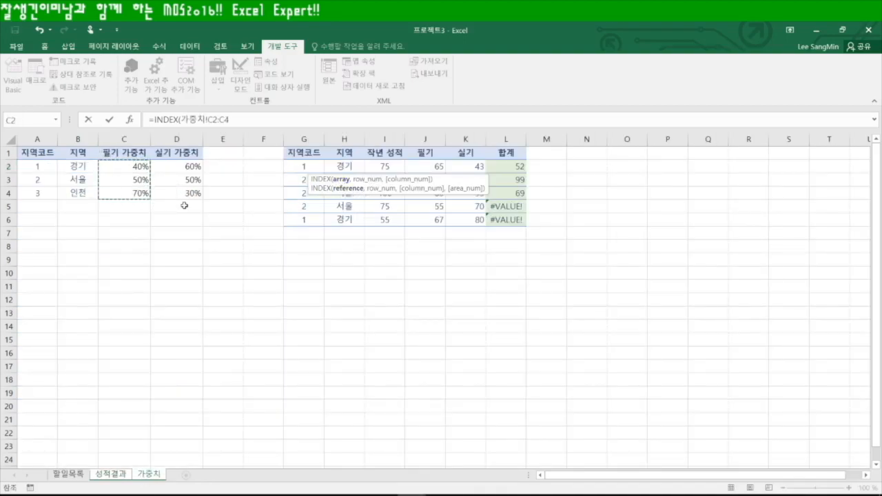
pyautogui.press('F4')
pyautogui.write(',')
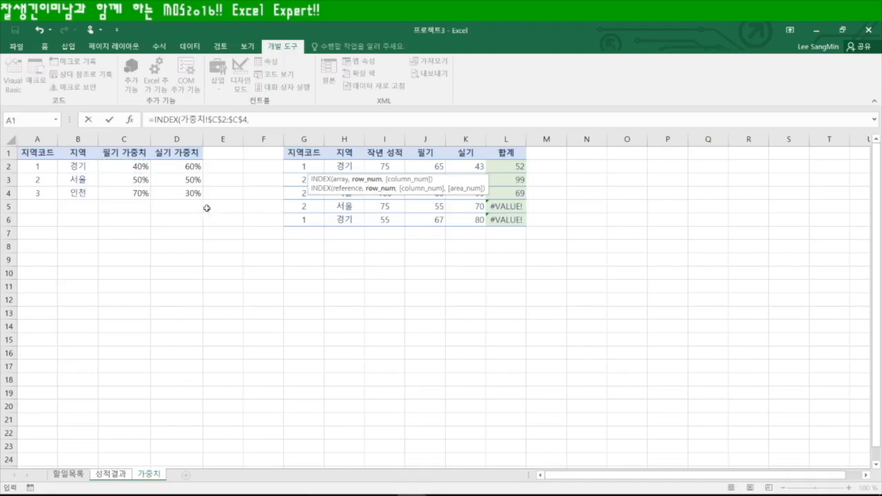
pyautogui.click(102, 475)
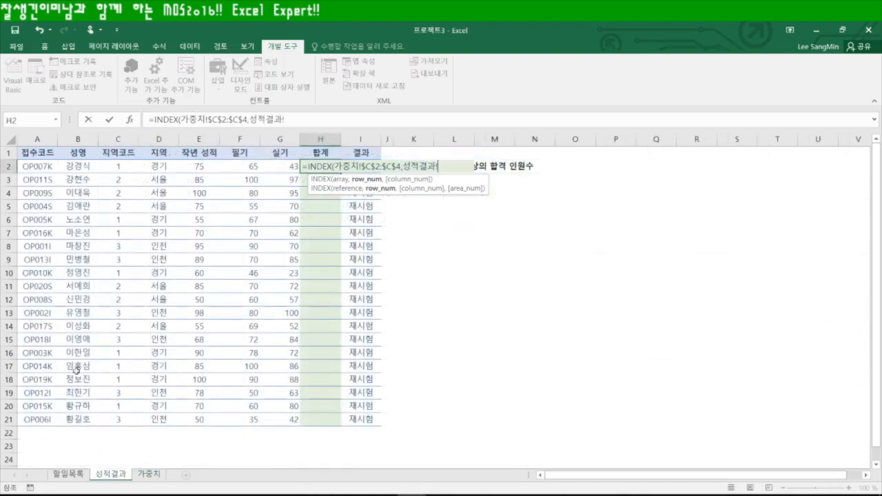
pyautogui.click(118, 167)
pyautogui.write(')*')
pyautogui.click(239, 168)
# Add +INDEX(가중치!$D$2:$D$4,C2)*G2, then fill the formula down to H21
pyautogui.write('+')
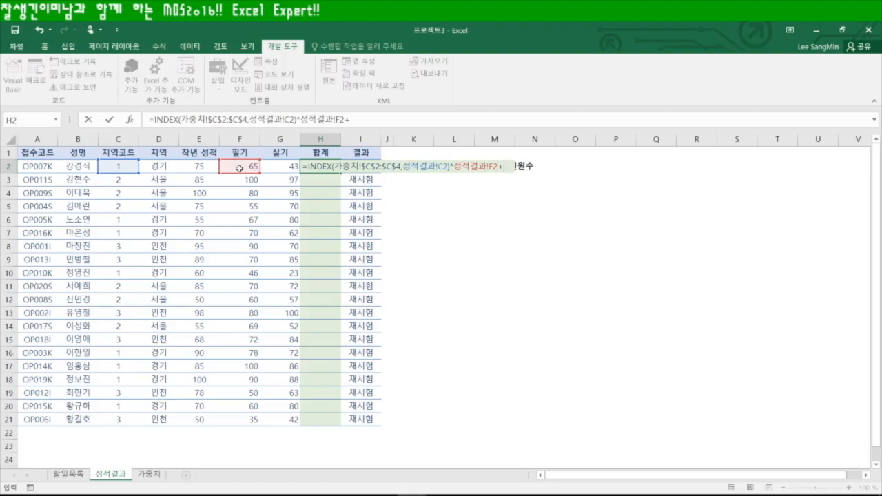
pyautogui.write('index')
pyautogui.press('Tab')
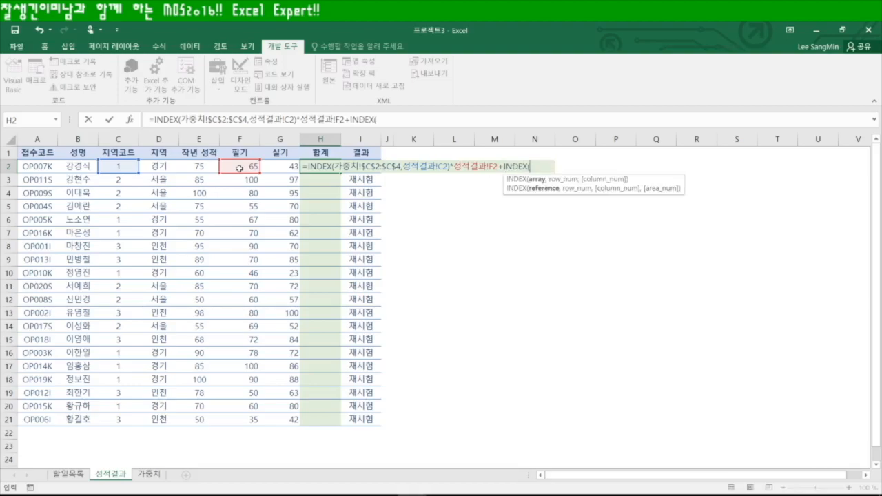
pyautogui.click(149, 474)
pyautogui.moveTo(176, 166); pyautogui.dragTo(177, 194)
pyautogui.press('F4')
pyautogui.write(',')
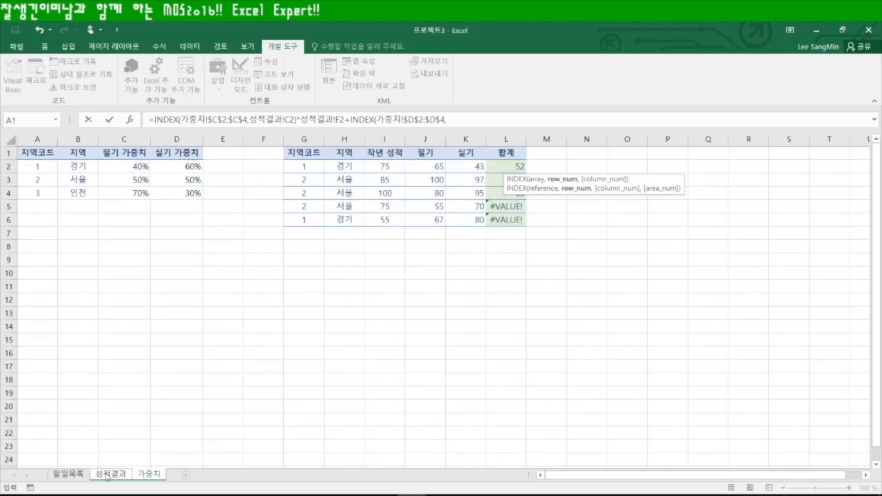
pyautogui.click(106, 476)
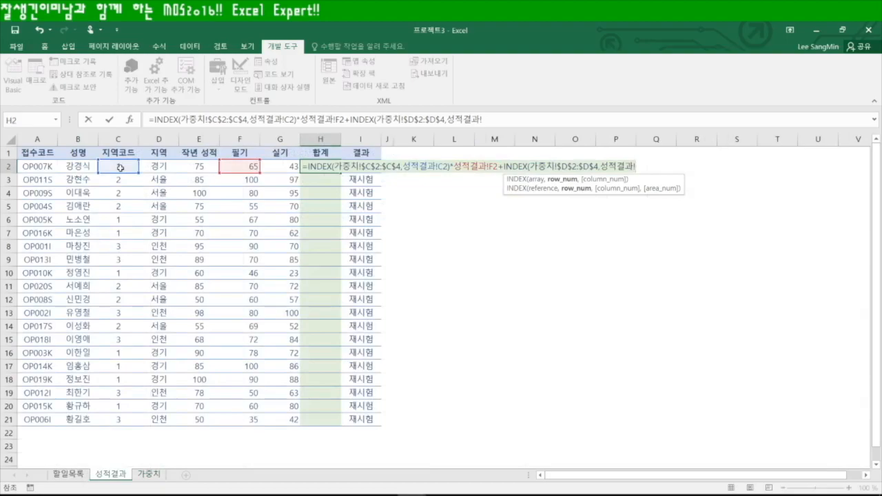
pyautogui.click(120, 167)
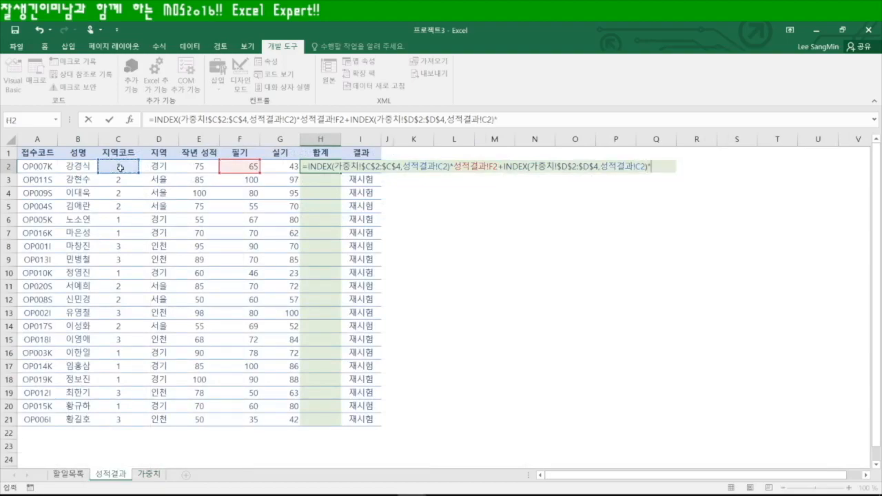
pyautogui.click(281, 166)
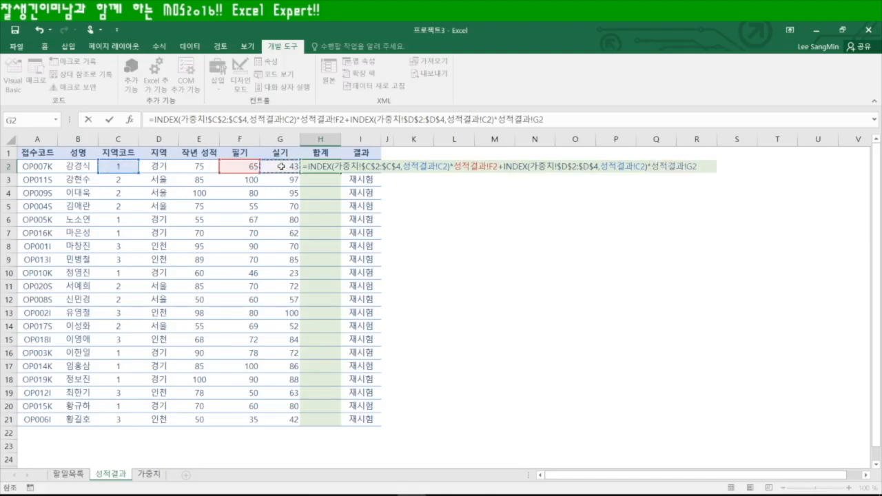
pyautogui.hotkey('ctrl', 'Return')
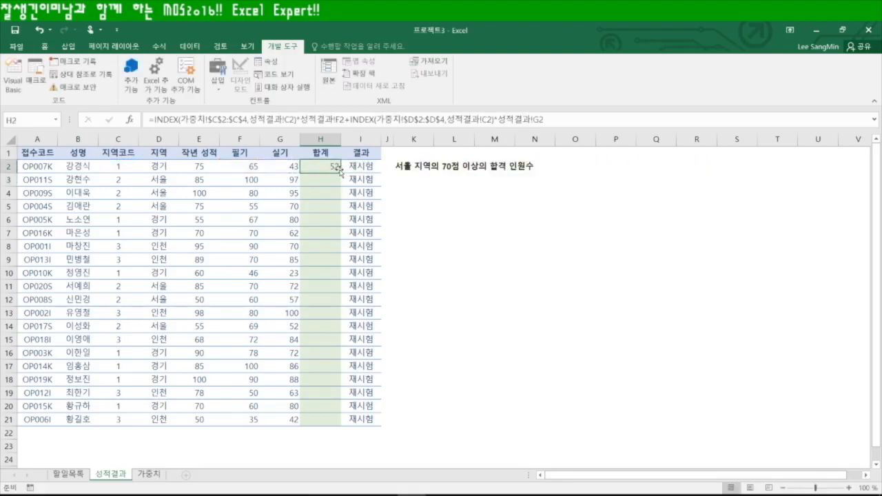
pyautogui.doubleClick(340, 172)
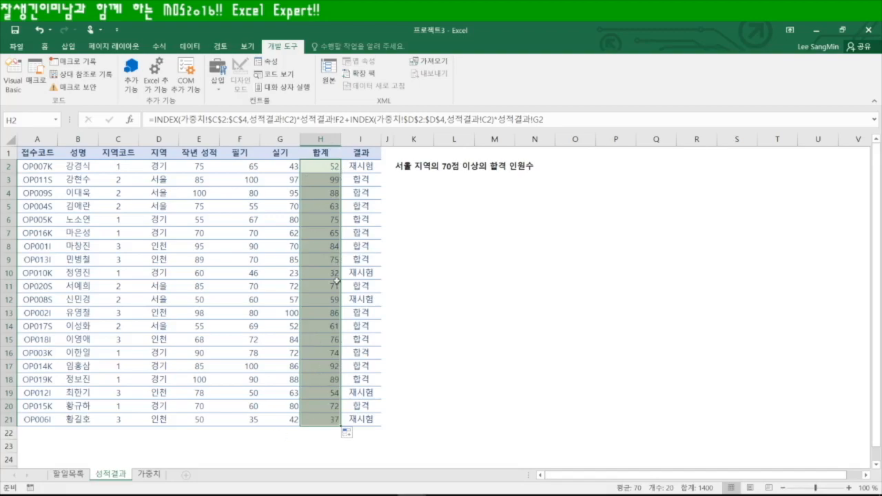
# Check the #VALUE! error in 가중치 L5, then review the INDEX-weighted total formula in 성적결과 H2
pyautogui.click(143, 474)
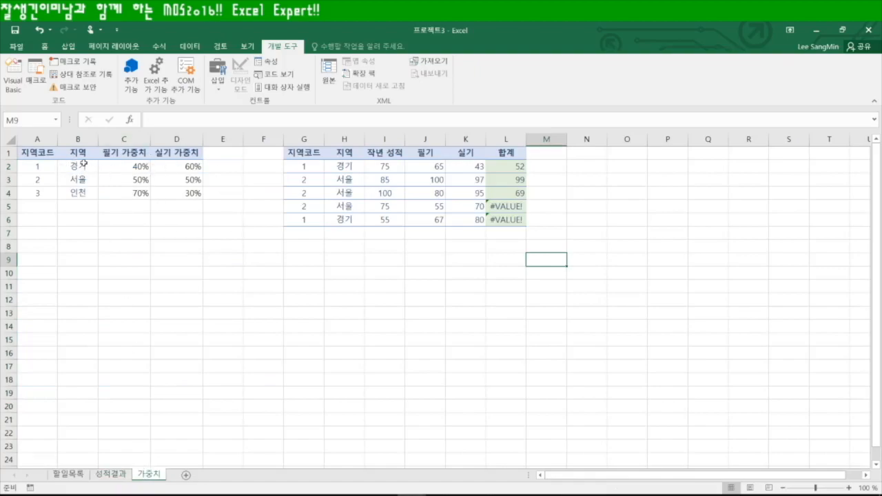
pyautogui.click(506, 209)
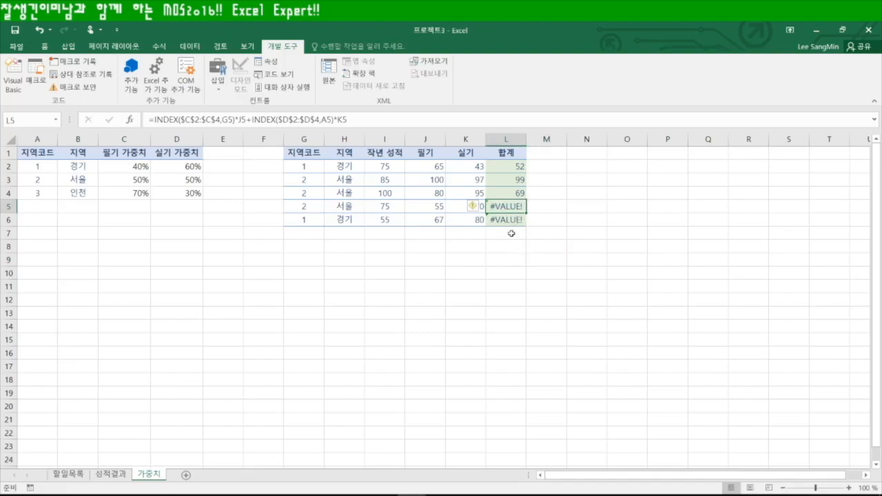
pyautogui.click(112, 475)
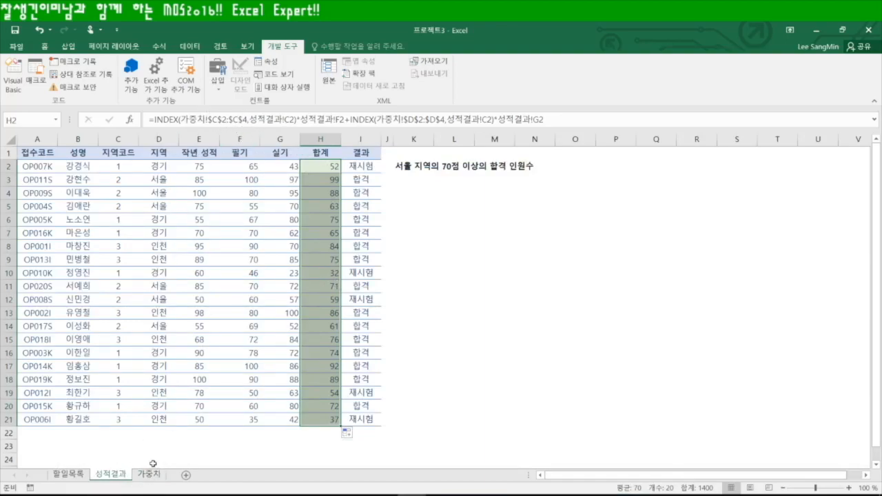
pyautogui.click(148, 474)
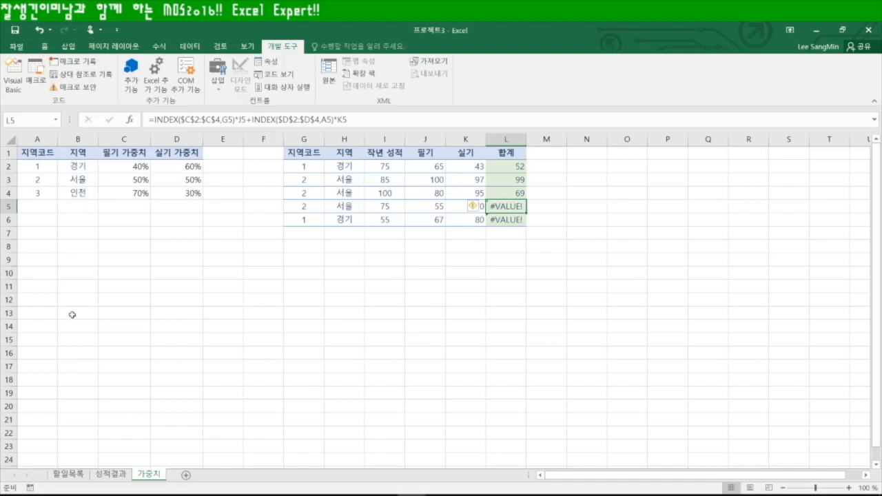
pyautogui.click(119, 475)
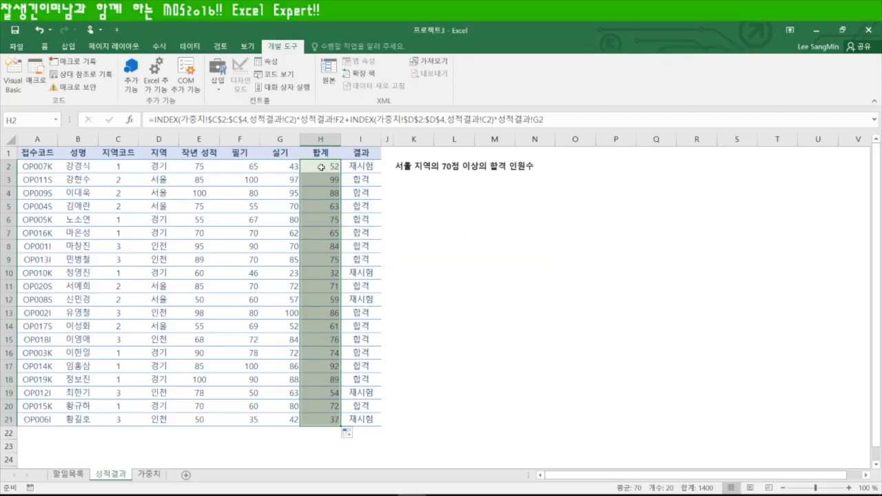
pyautogui.click(321, 167)
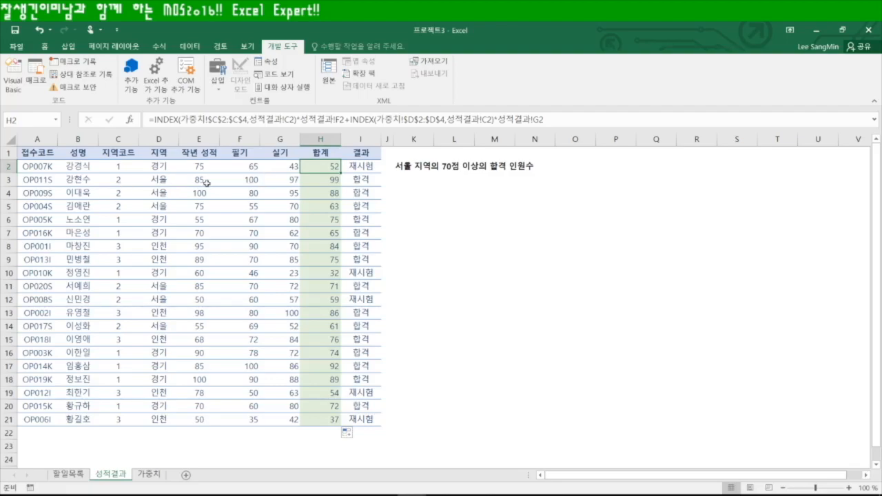
# Select A2:I21 and start a new formula-based conditional formatting rule
pyautogui.moveTo(40, 168); pyautogui.dragTo(365, 169)
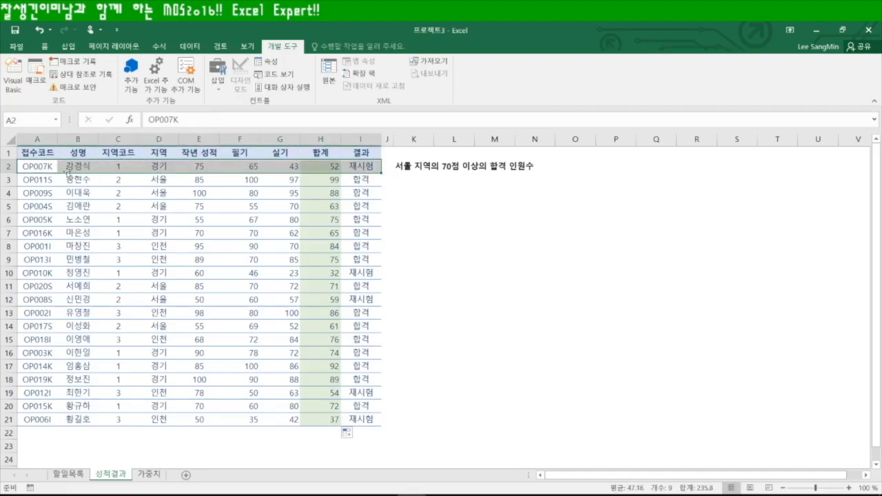
pyautogui.moveTo(43, 166); pyautogui.dragTo(365, 420)
pyautogui.moveTo(40, 166); pyautogui.dragTo(371, 424)
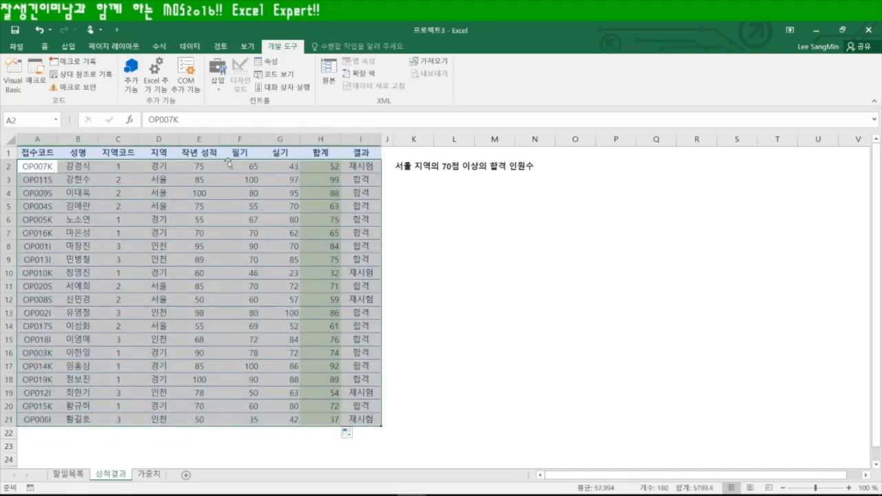
pyautogui.click(44, 46)
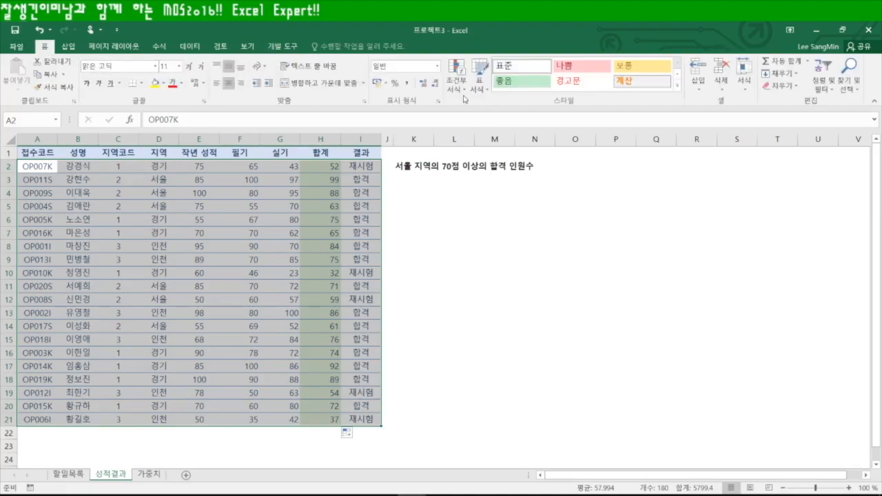
pyautogui.click(458, 88)
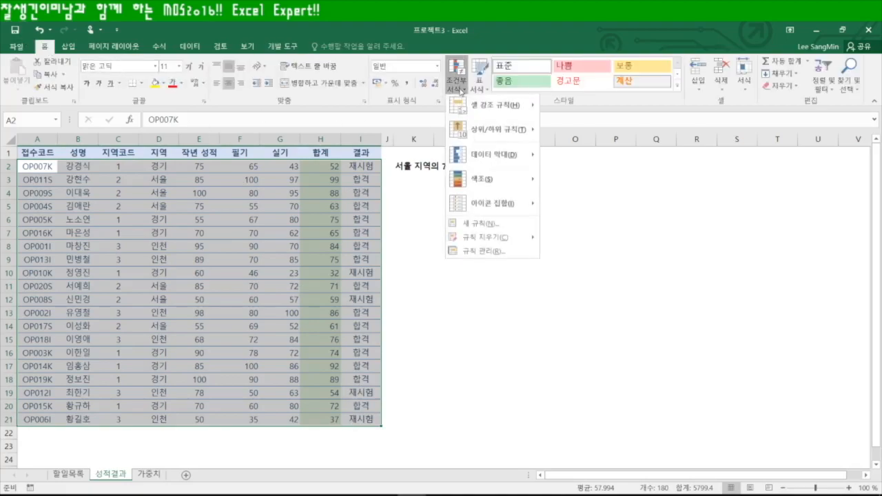
pyautogui.click(496, 228)
pyautogui.moveTo(541, 170); pyautogui.dragTo(397, 187)
pyautogui.click(370, 281)
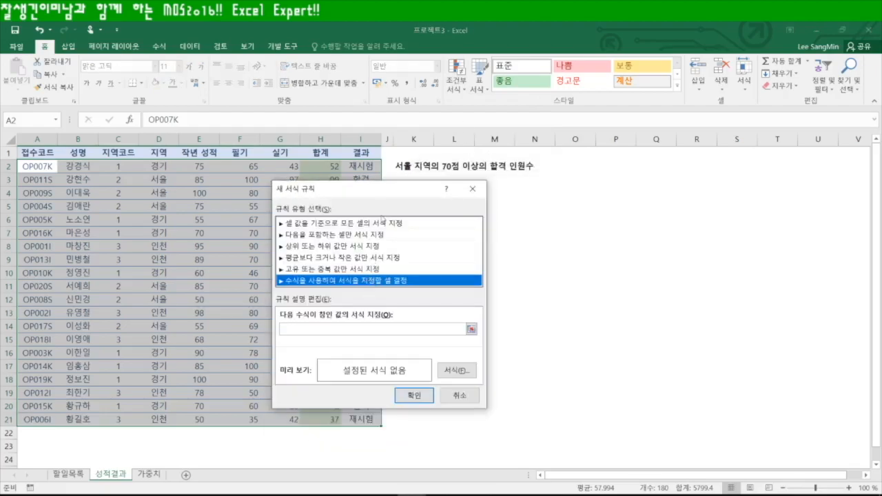
# Enter the rule formula =$H2>$E2*0.9 with column-locked references
pyautogui.click(307, 328)
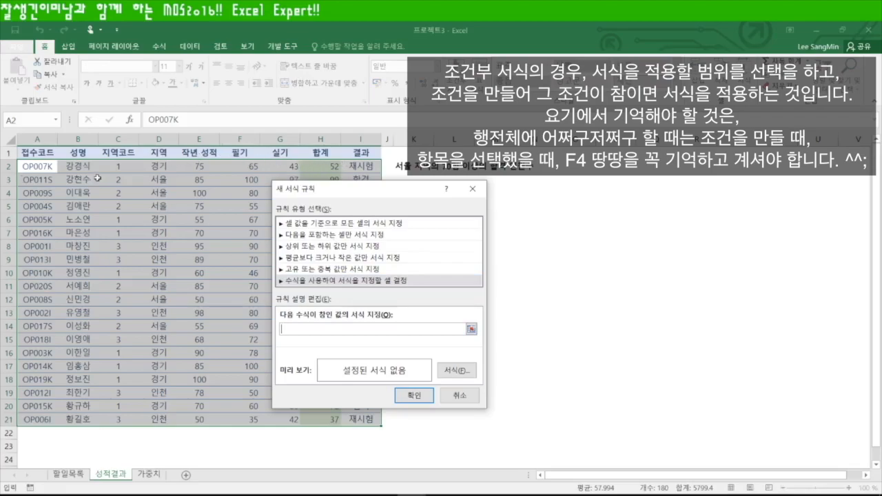
pyautogui.click(321, 166)
pyautogui.press('F4')
pyautogui.press('F4')
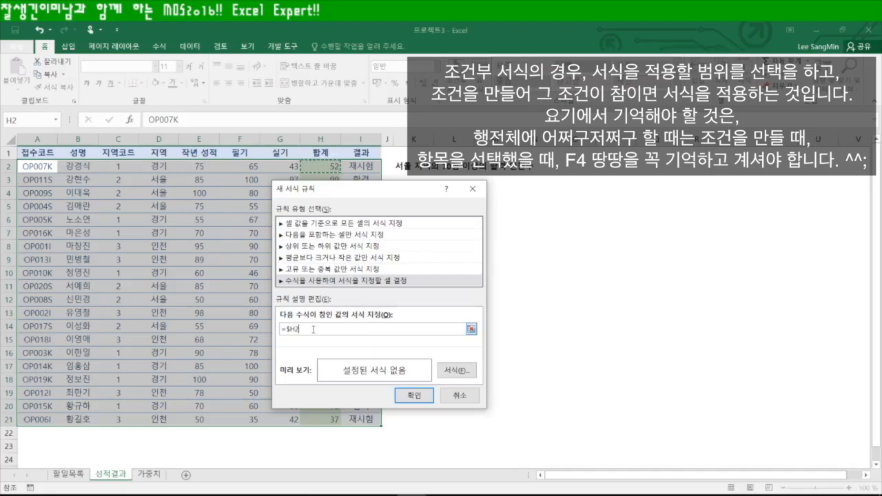
pyautogui.write('>')
pyautogui.click(199, 166)
pyautogui.press('F4')
pyautogui.press('F4')
pyautogui.write('*0.9')
# Format matching rows as bold italic green text and apply the rule
pyautogui.click(460, 373)
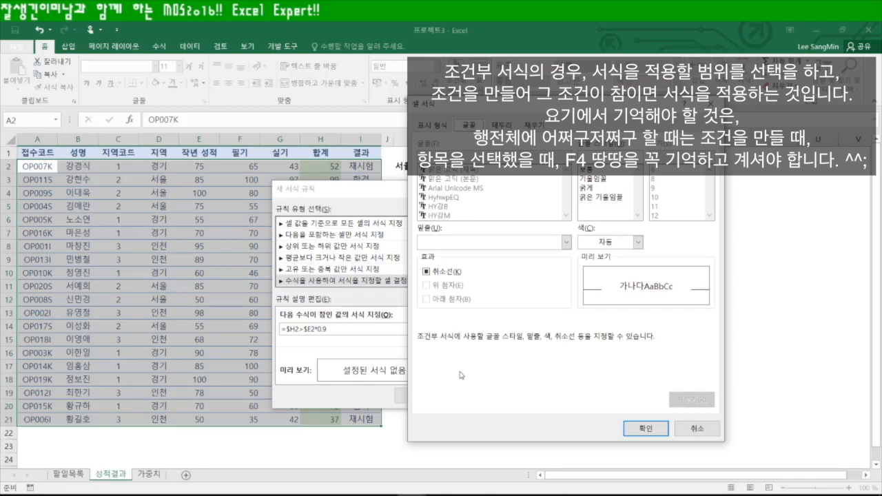
pyautogui.click(611, 198)
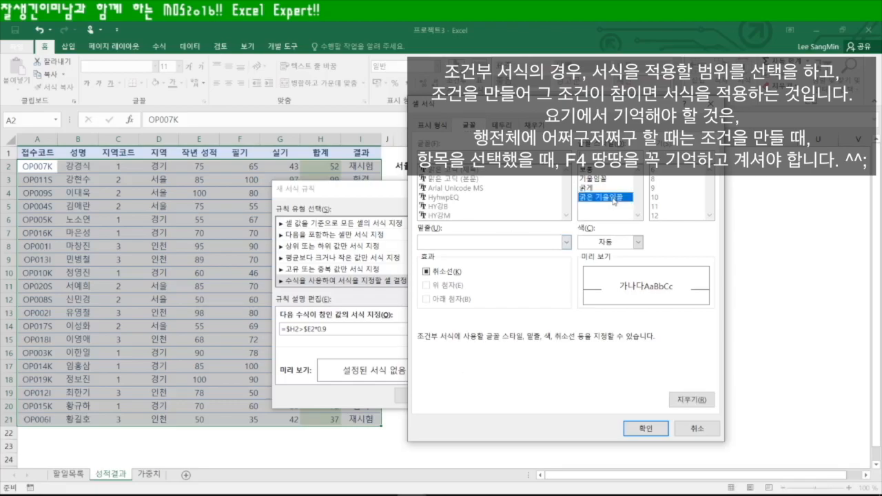
pyautogui.click(638, 241)
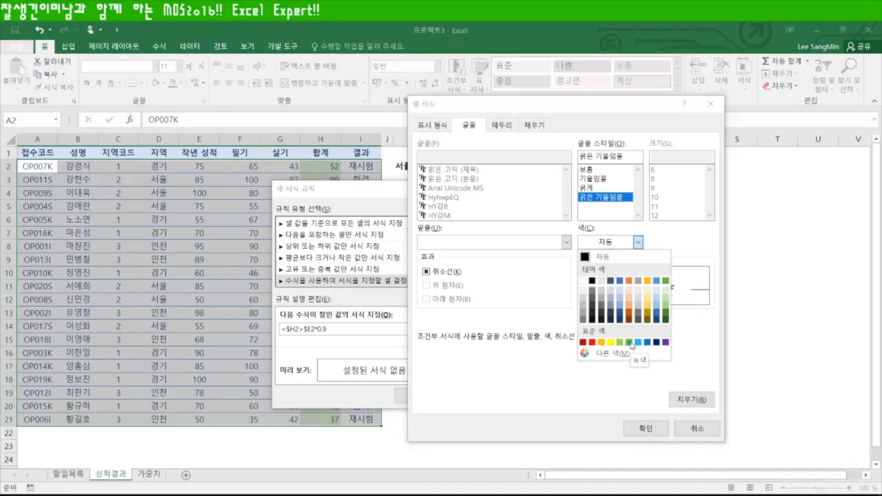
pyautogui.click(629, 343)
pyautogui.click(645, 429)
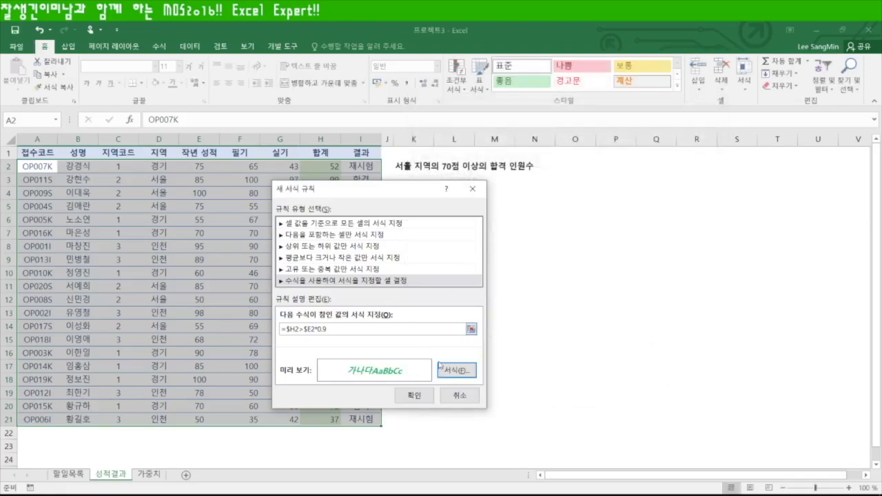
pyautogui.click(421, 397)
pyautogui.click(487, 342)
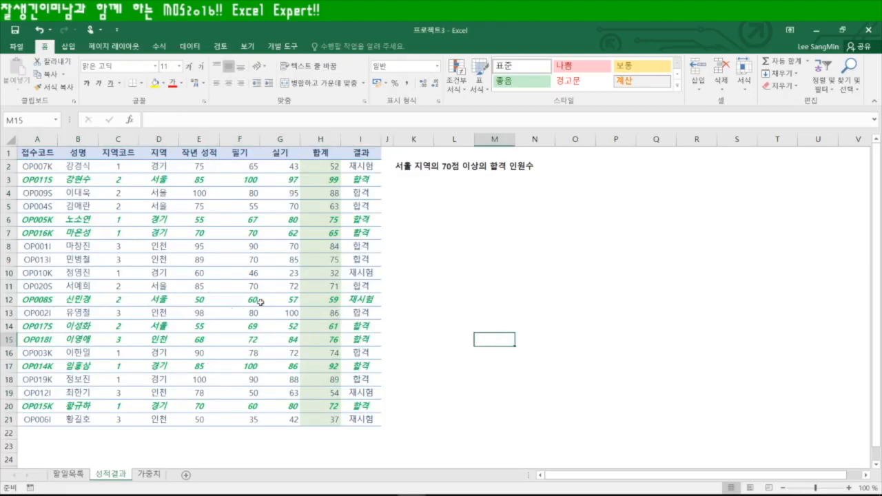
pyautogui.click(414, 272)
pyautogui.click(415, 181)
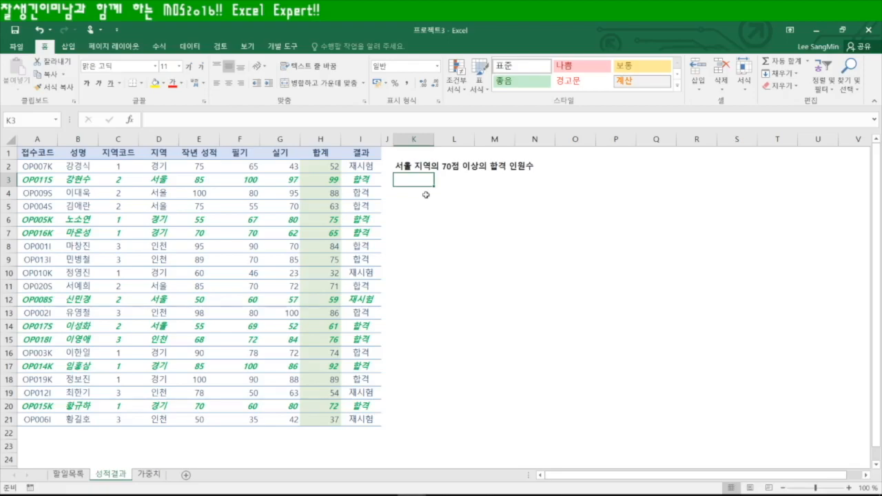
# Enter =COUNTIFS(D2:D21,D3,H2:H21,">=70",I2:I21,I3) in K3 to count 서울 passes scoring 70+
pyautogui.write('=count')
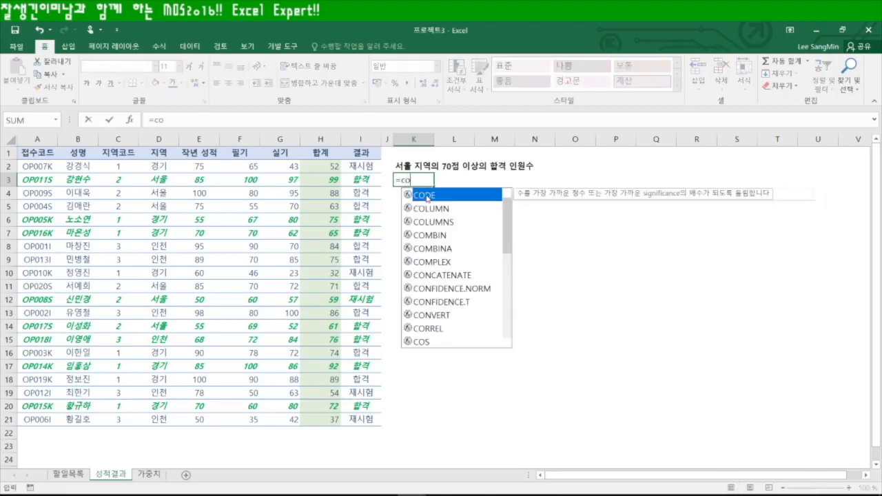
pyautogui.press('Down')
pyautogui.press('Down')
pyautogui.press('Down')
pyautogui.press('Down')
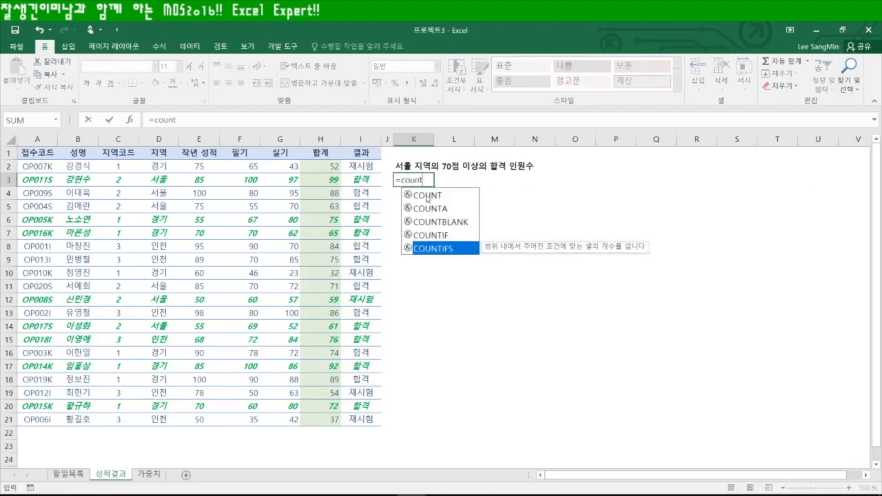
pyautogui.press('Tab')
pyautogui.moveTo(157, 166); pyautogui.dragTo(162, 419)
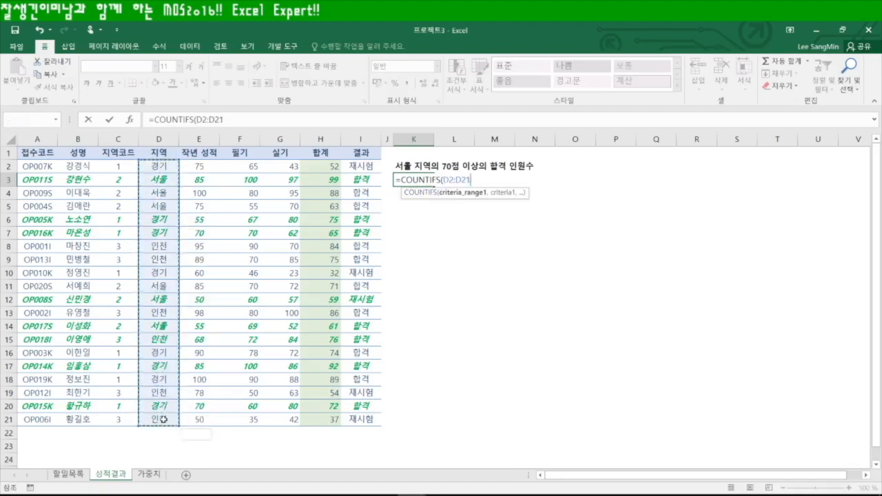
pyautogui.write(',')
pyautogui.click(158, 181)
pyautogui.write(',')
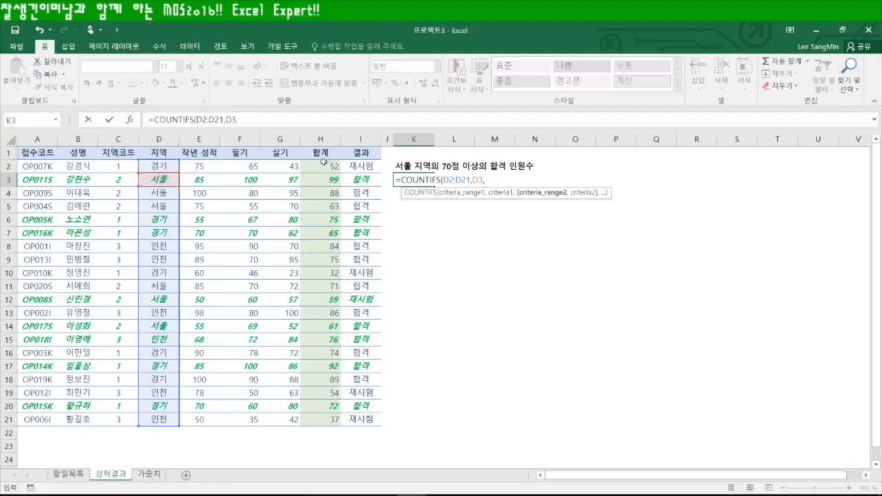
pyautogui.moveTo(324, 164); pyautogui.dragTo(338, 426)
pyautogui.write(',"')
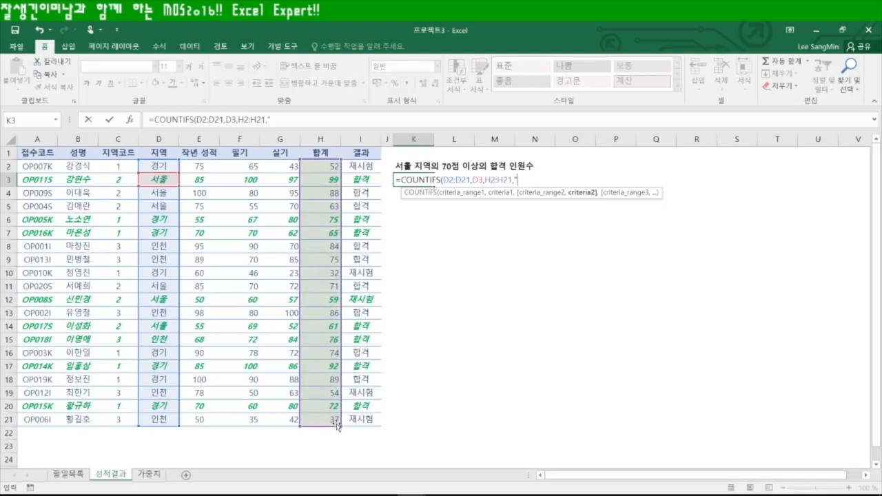
pyautogui.write('>=70",')
pyautogui.moveTo(357, 166); pyautogui.dragTo(361, 419)
pyautogui.write(',')
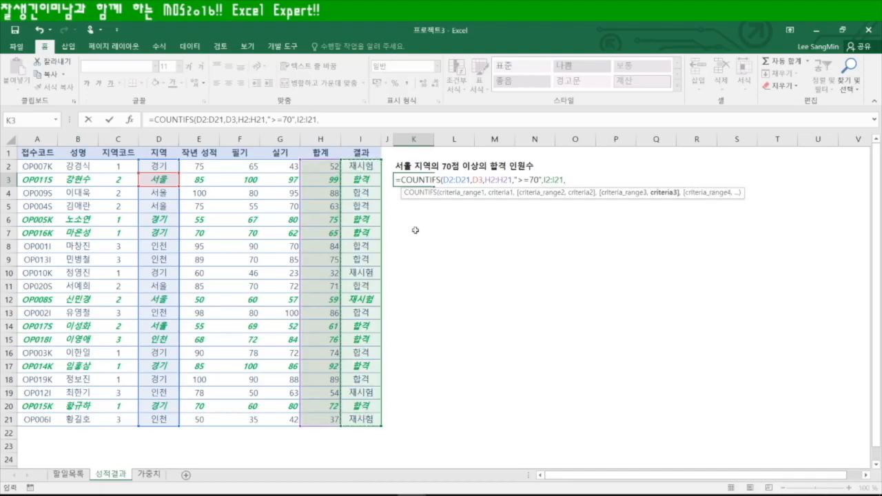
pyautogui.click(365, 179)
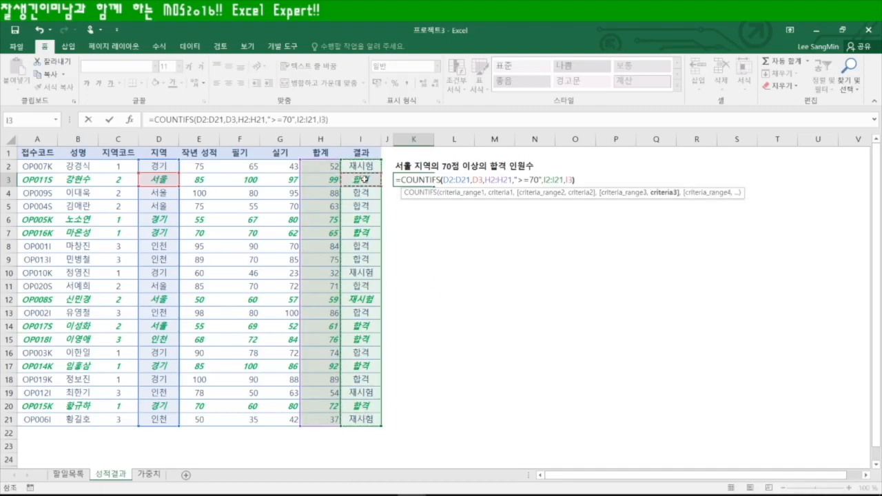
pyautogui.press('Return')
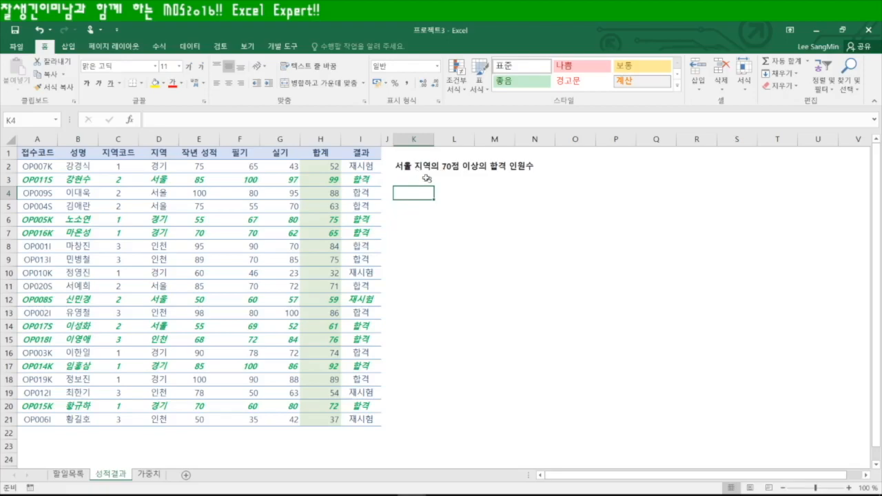
pyautogui.click(423, 180)
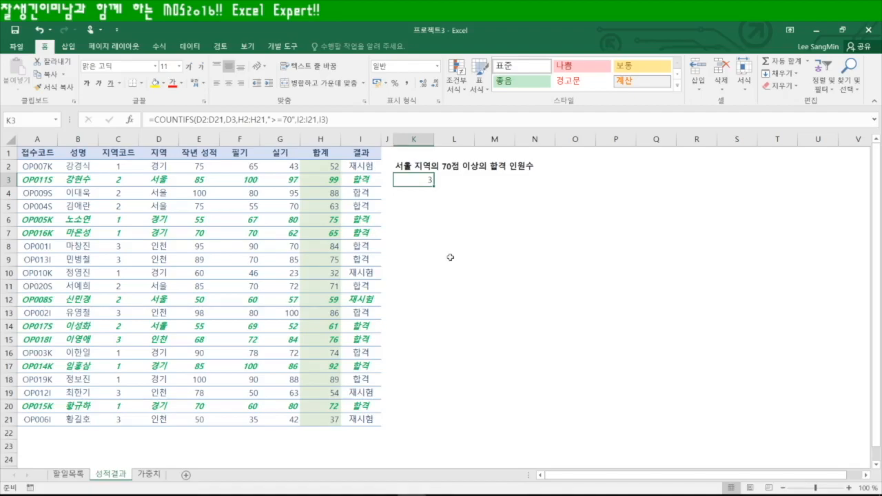
# Open the Protect Sheet settings from the Review tab, toggle the formatting options, then cancel
pyautogui.click(221, 45)
pyautogui.click(321, 79)
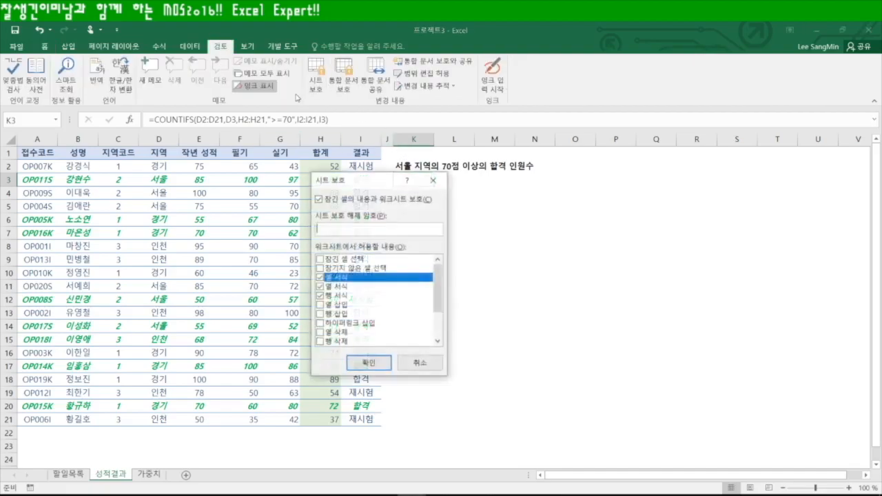
pyautogui.moveTo(366, 181); pyautogui.dragTo(416, 130)
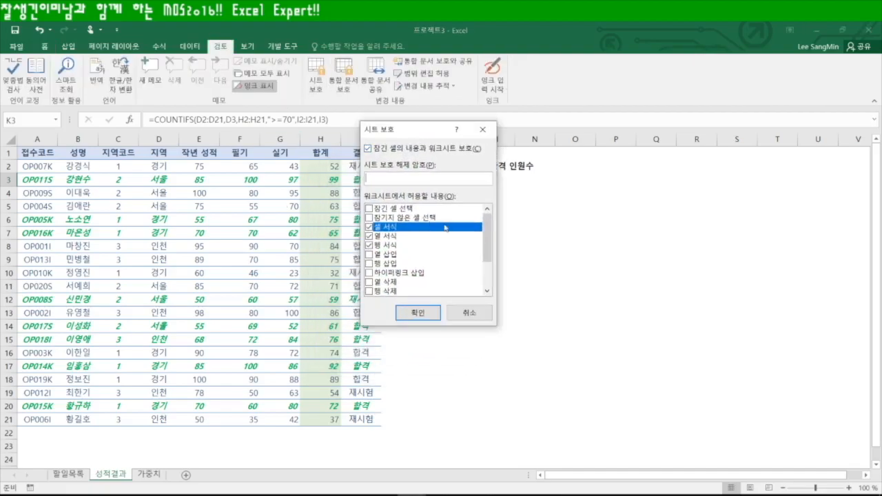
pyautogui.click(369, 235)
pyautogui.click(370, 246)
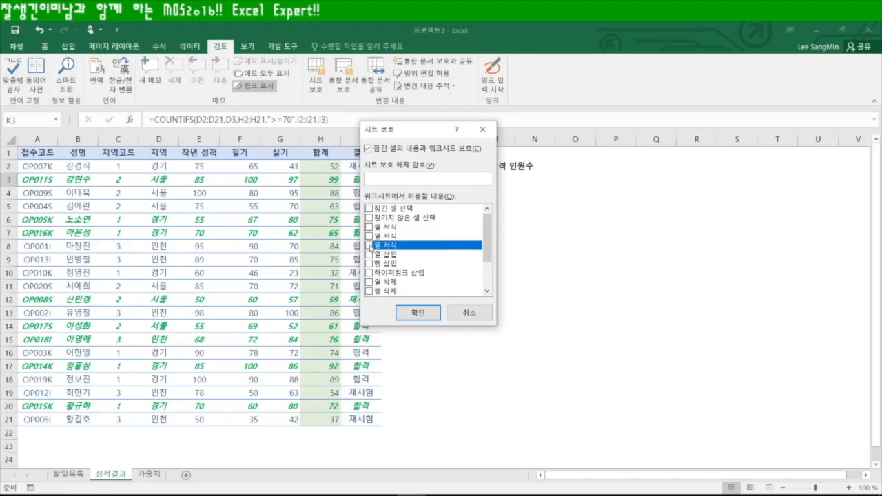
pyautogui.click(418, 312)
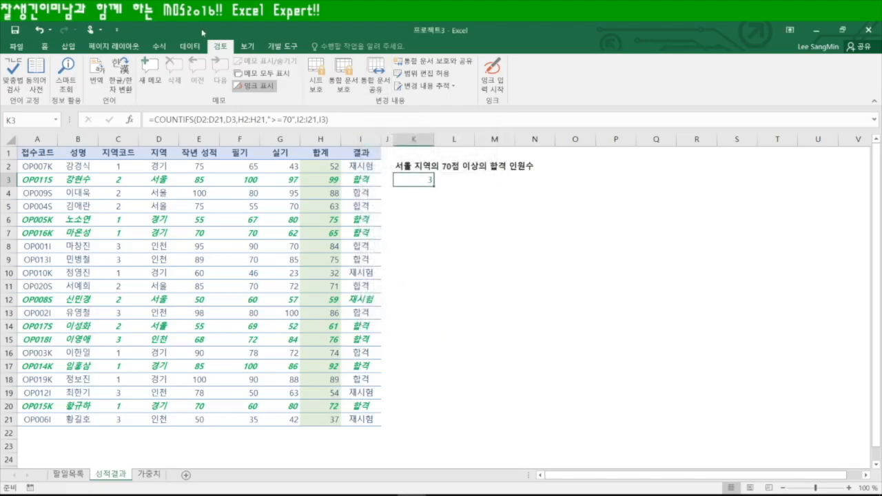
# Reopen Protect Sheet and allow formatting of cells, columns and rows
pyautogui.click(319, 73)
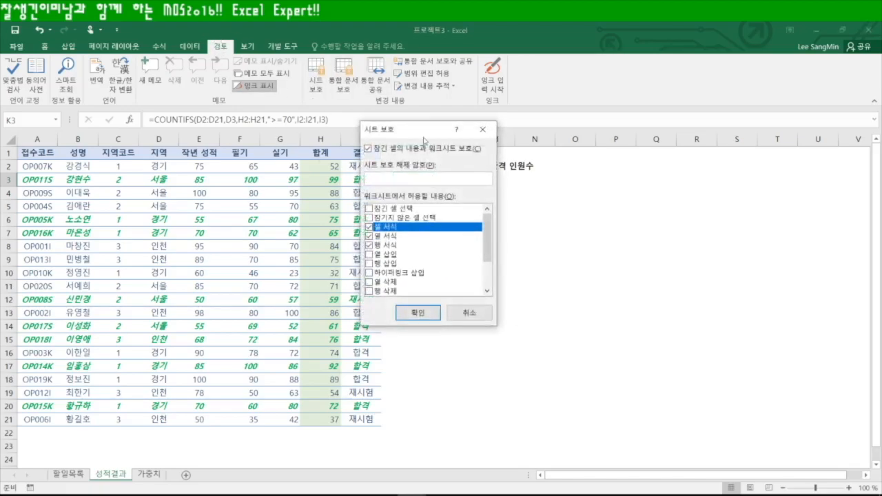
pyautogui.click(370, 208)
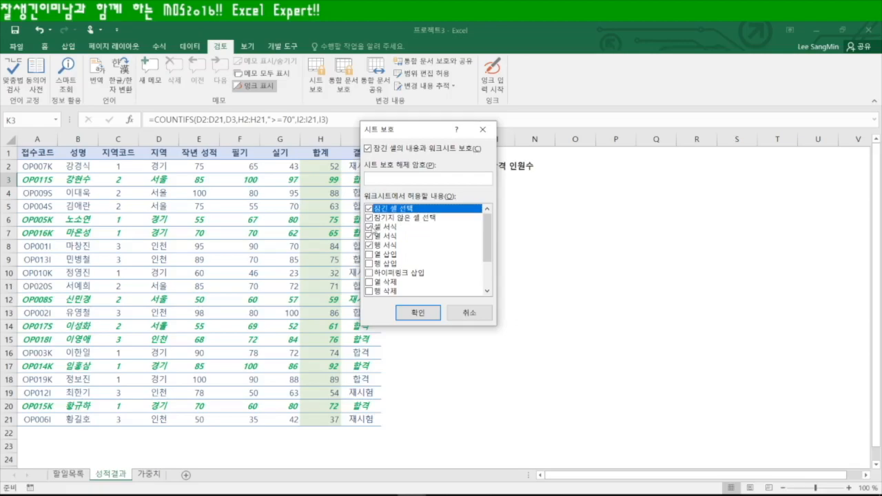
pyautogui.click(376, 228)
pyautogui.click(369, 227)
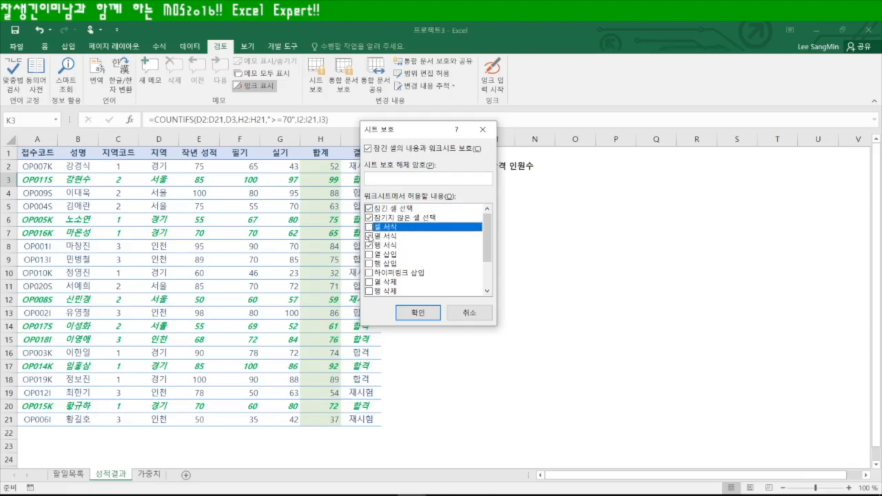
pyautogui.click(368, 236)
pyautogui.click(369, 245)
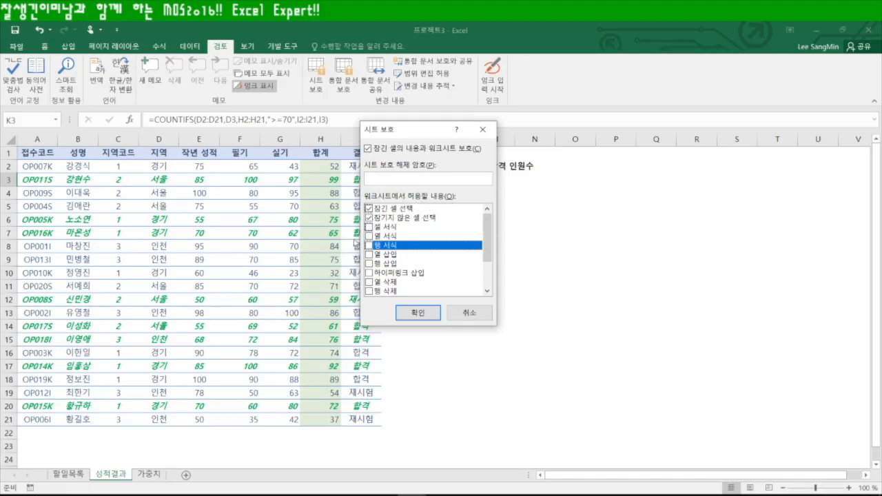
pyautogui.click(369, 226)
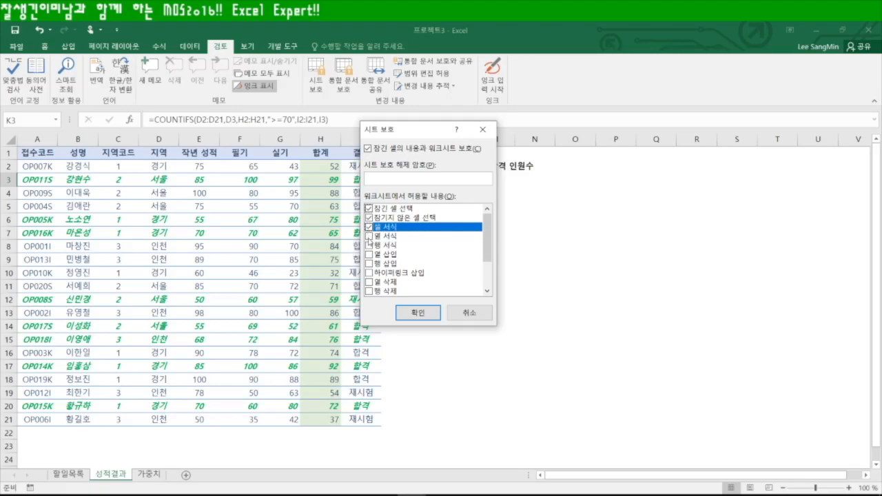
pyautogui.click(368, 235)
pyautogui.click(369, 246)
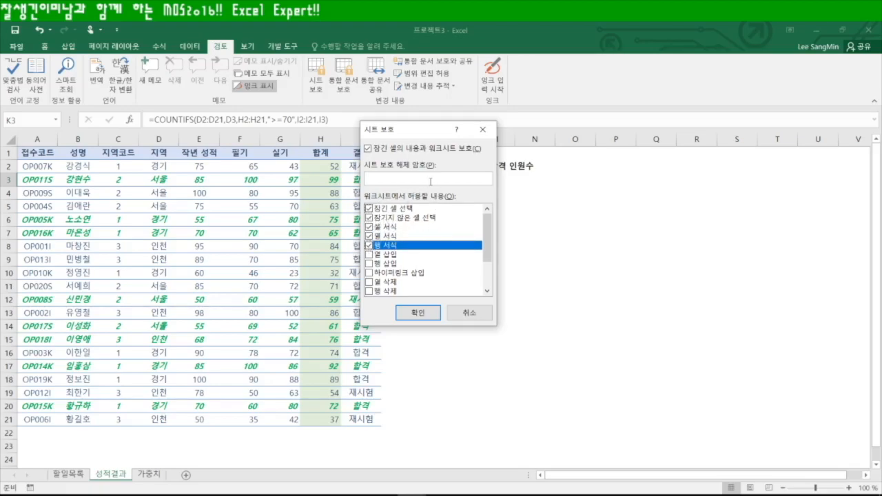
# Enter a protection password and confirm it to protect the 성적결과 sheet
pyautogui.click(408, 182)
pyautogui.write('1234')
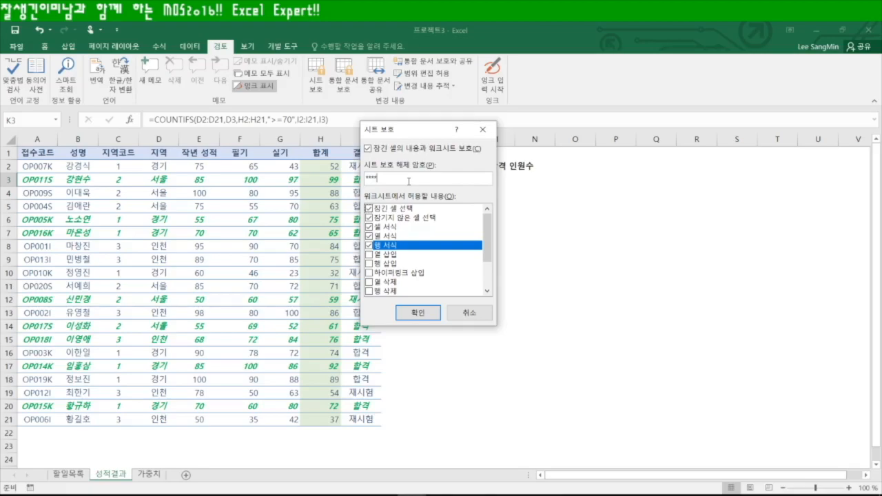
pyautogui.press('Return')
pyautogui.write('1234')
pyautogui.press('Return')
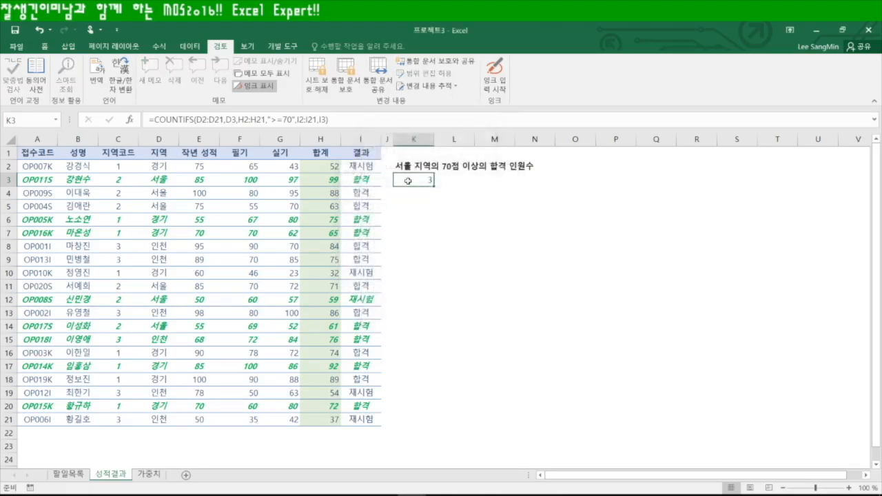
pyautogui.click(414, 205)
# Select K4:N11 on the protected sheet and fill it yellow
pyautogui.moveTo(438, 218); pyautogui.dragTo(460, 248)
pyautogui.moveTo(551, 271); pyautogui.dragTo(579, 299)
pyautogui.moveTo(498, 232); pyautogui.dragTo(538, 241)
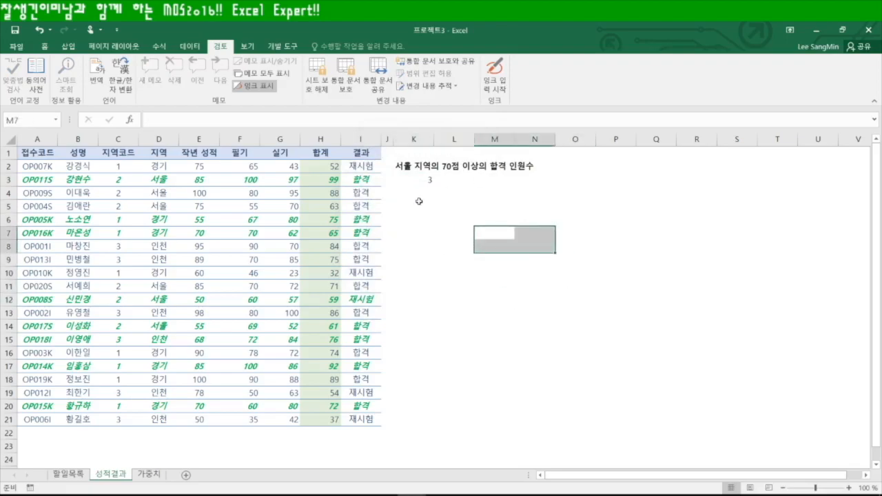
pyautogui.moveTo(415, 193); pyautogui.dragTo(528, 287)
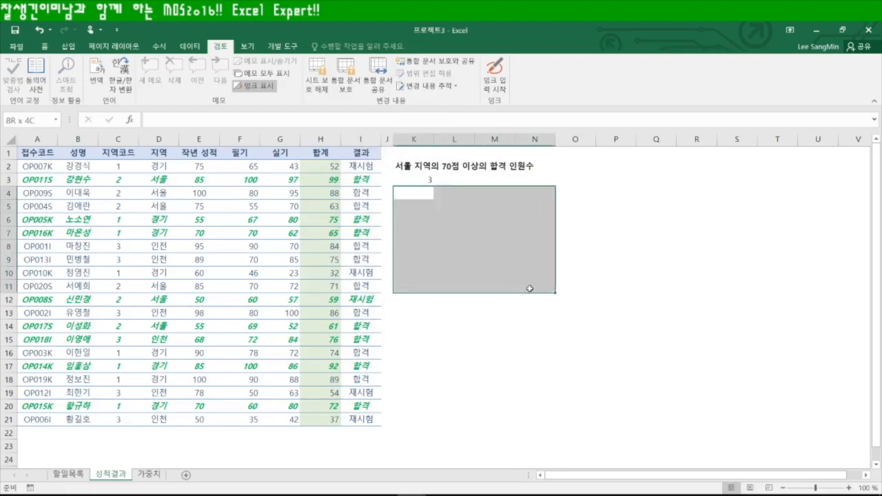
pyautogui.click(45, 47)
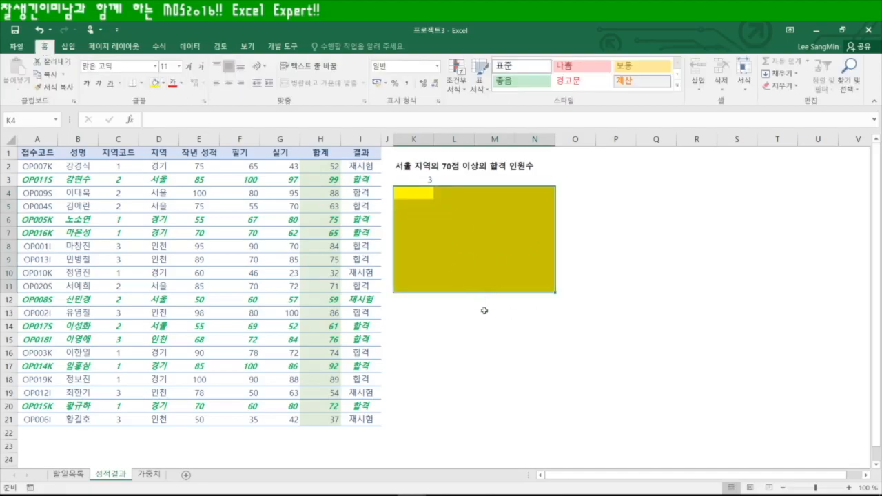
pyautogui.click(494, 352)
# Check the column options for columns L–N and K, then go to the 가중치 sheet
pyautogui.moveTo(453, 139); pyautogui.dragTo(526, 139)
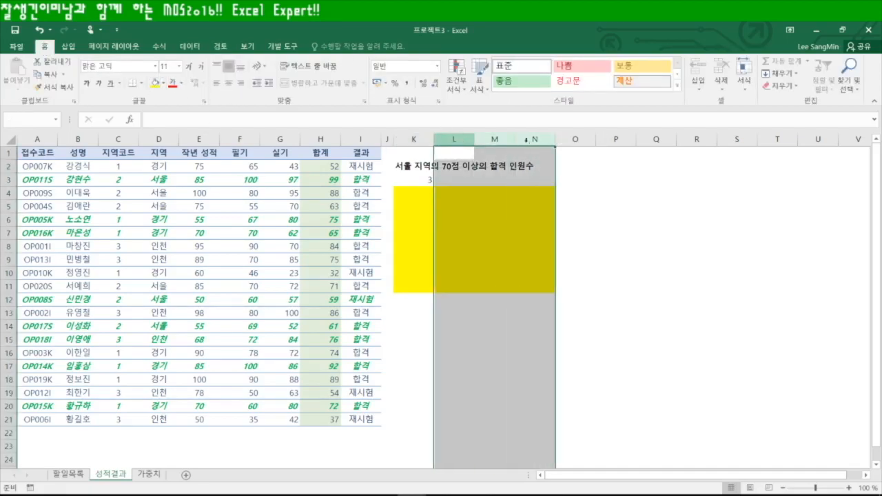
pyautogui.rightClick(489, 141)
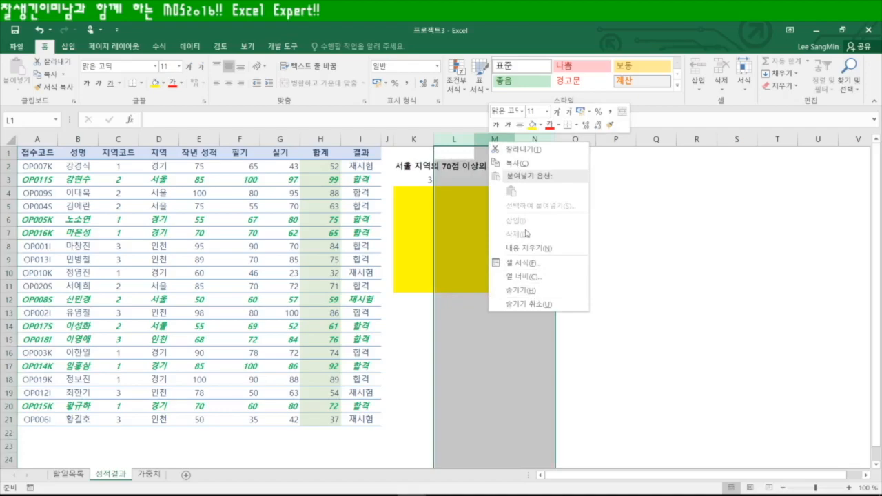
pyautogui.press('Escape')
pyautogui.click(413, 139)
pyautogui.rightClick(423, 140)
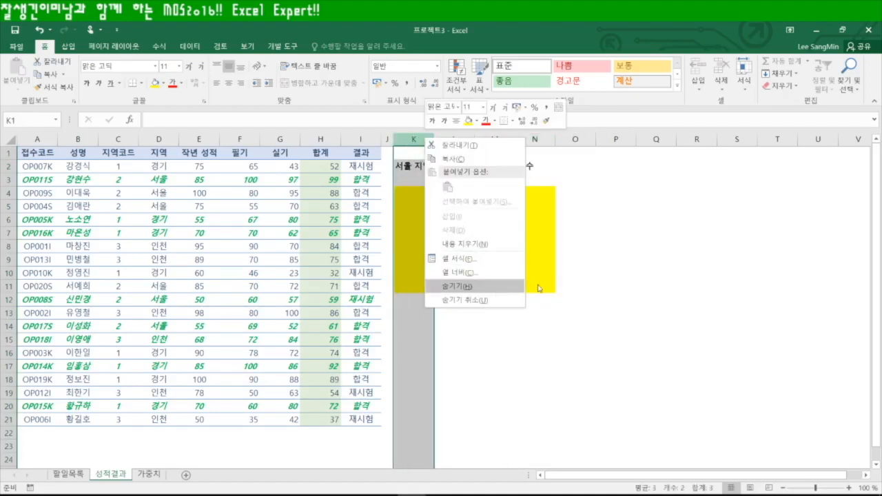
pyautogui.click(465, 300)
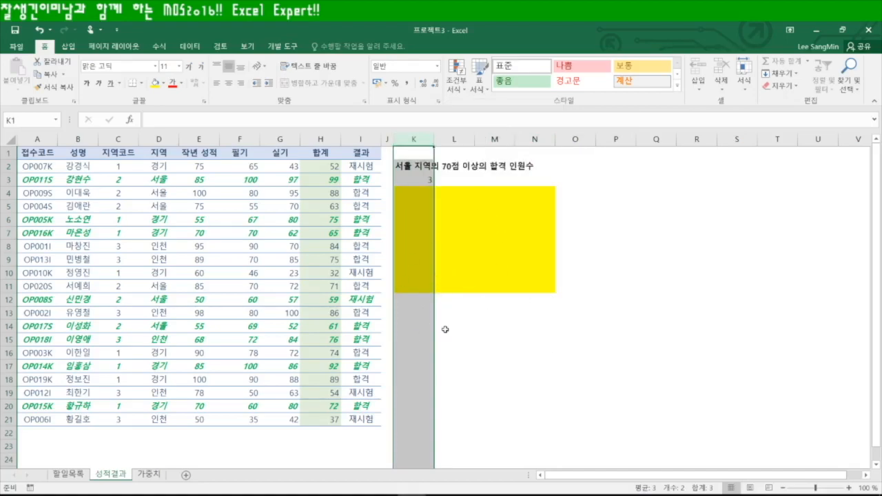
pyautogui.click(149, 475)
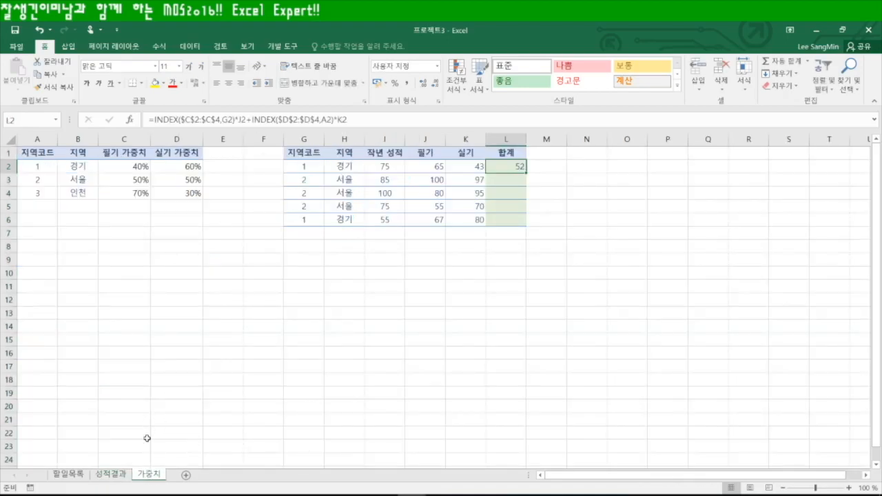
# Open Protect Sheet for the 가중치 sheet from its tab menu
pyautogui.rightClick(151, 477)
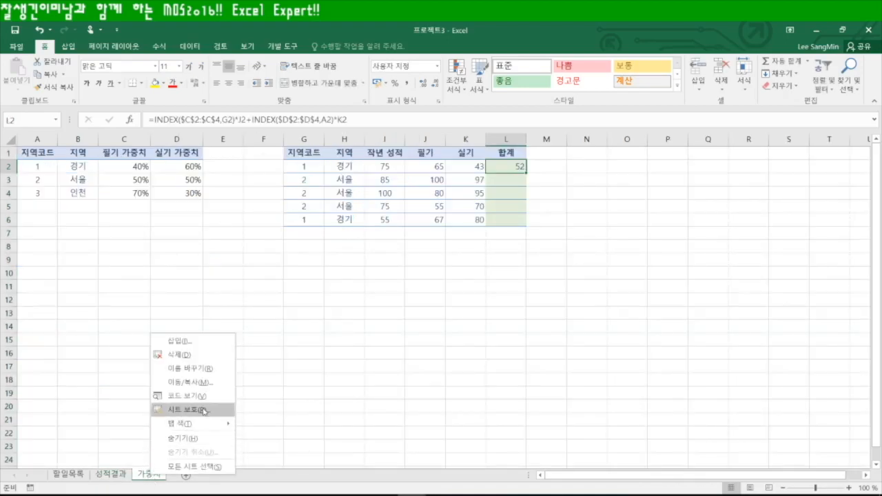
pyautogui.click(220, 46)
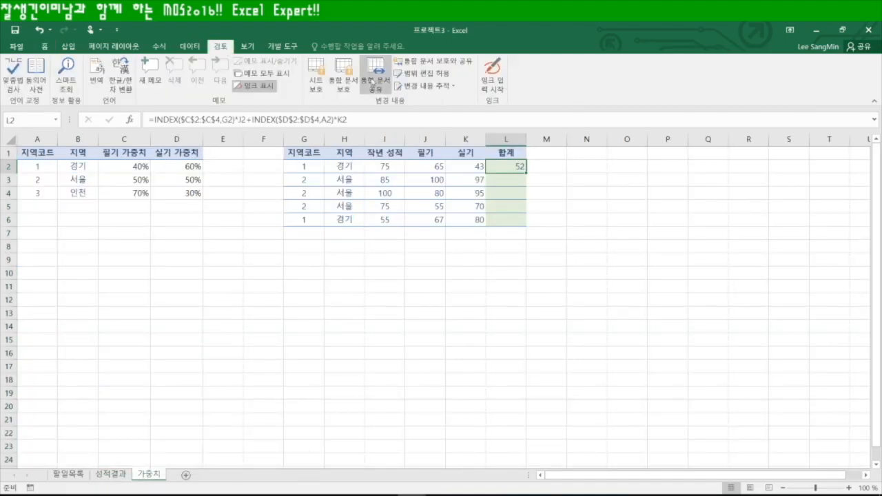
pyautogui.rightClick(151, 478)
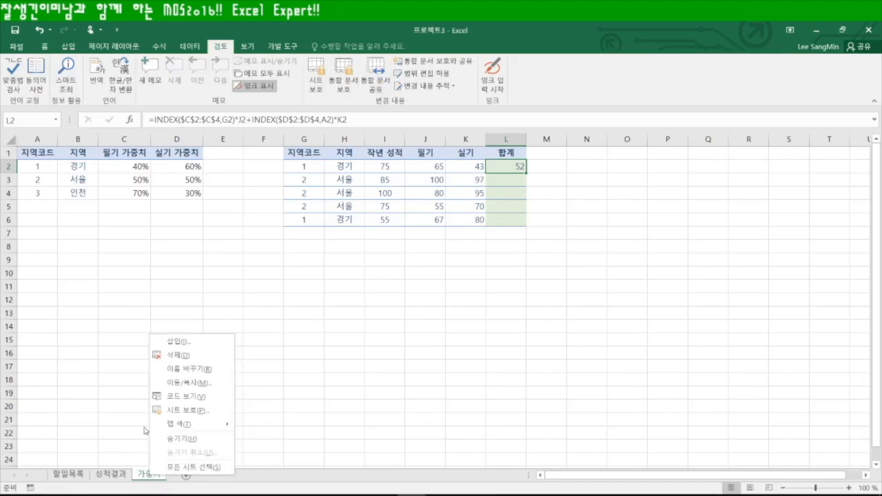
pyautogui.click(194, 411)
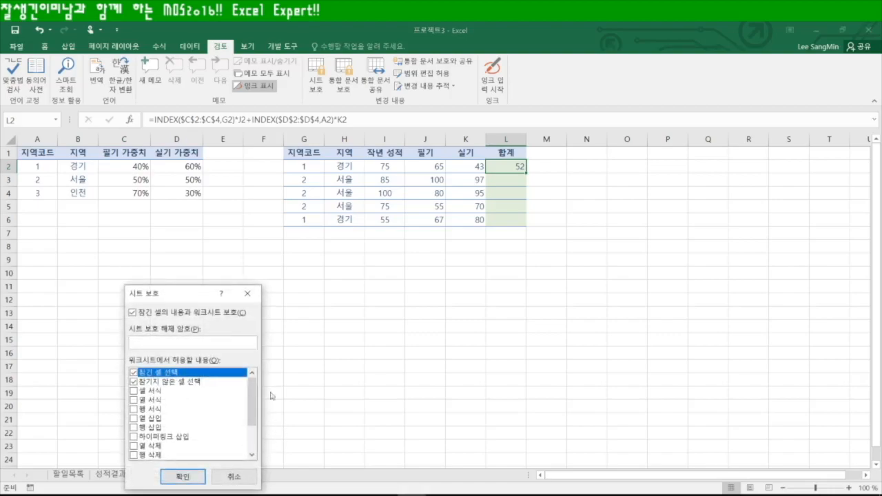
pyautogui.moveTo(207, 291); pyautogui.dragTo(546, 163)
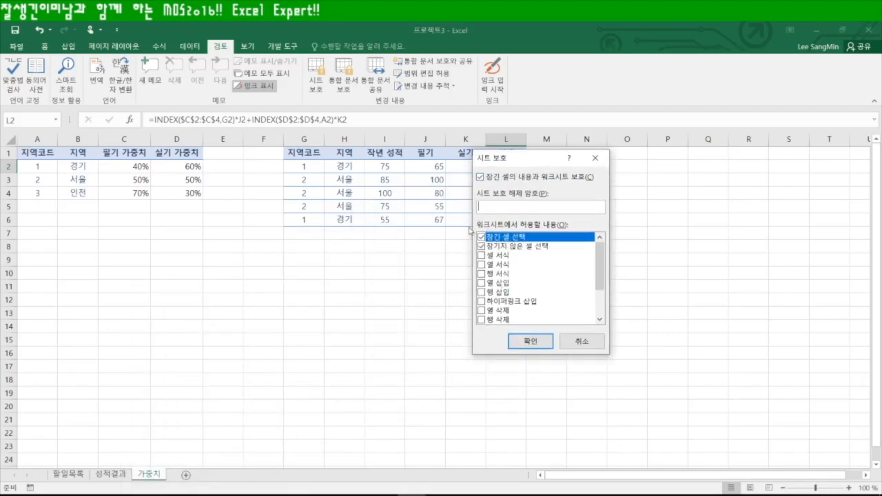
# Allow formatting cells, columns and rows, then set and confirm a protection password
pyautogui.click(482, 255)
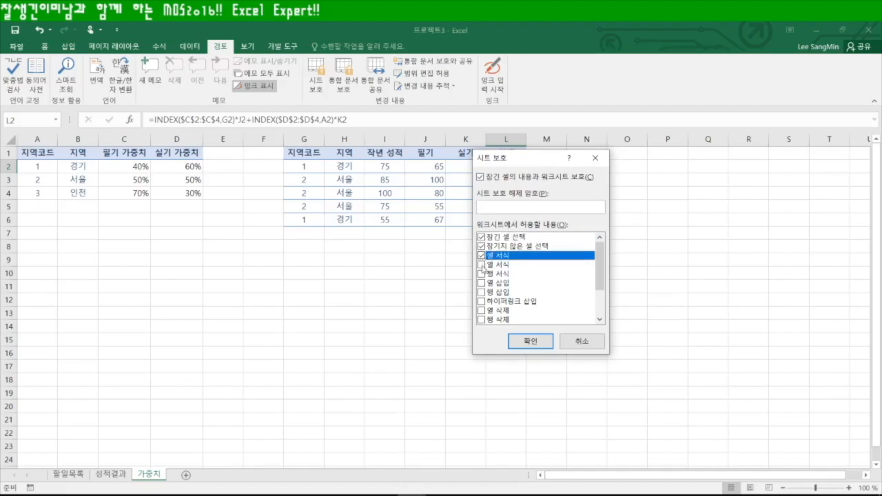
pyautogui.click(481, 265)
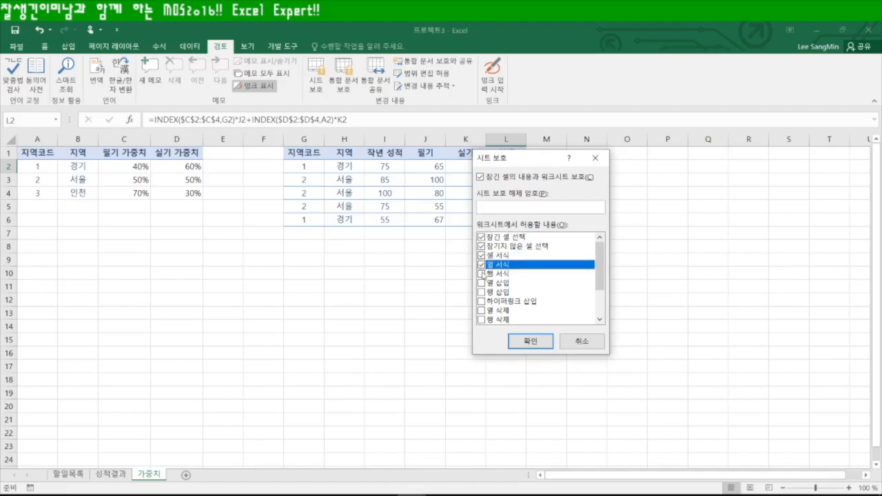
pyautogui.click(481, 274)
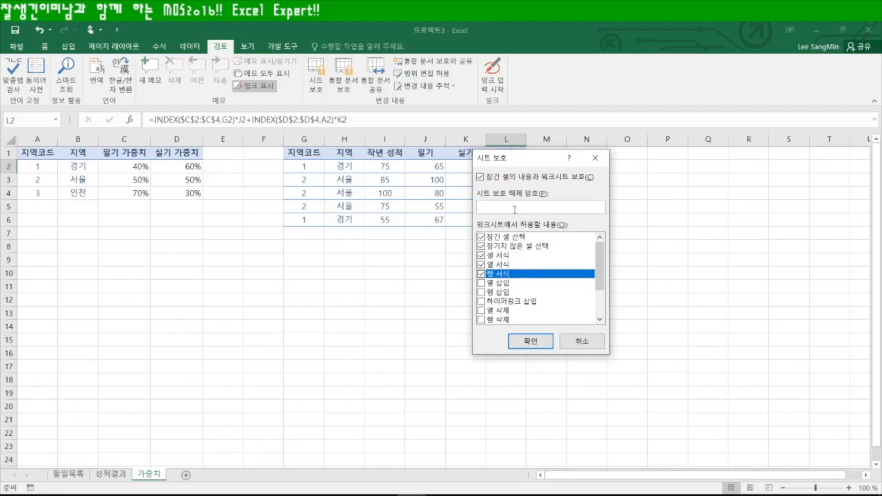
pyautogui.write('***')
pyautogui.write('34')
pyautogui.click(530, 341)
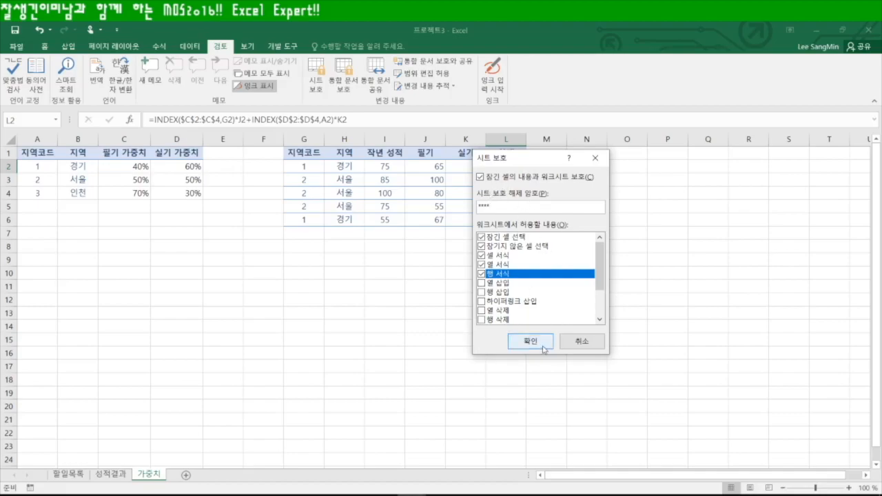
pyautogui.write('1234')
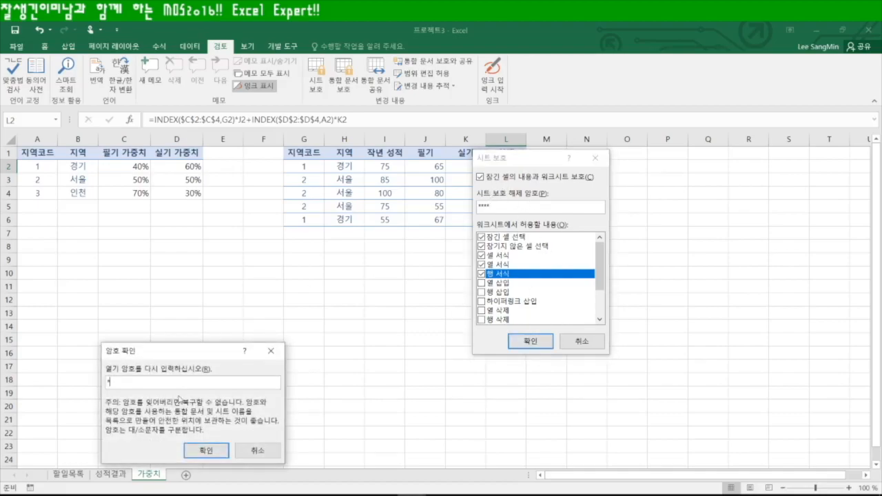
pyautogui.press('Return')
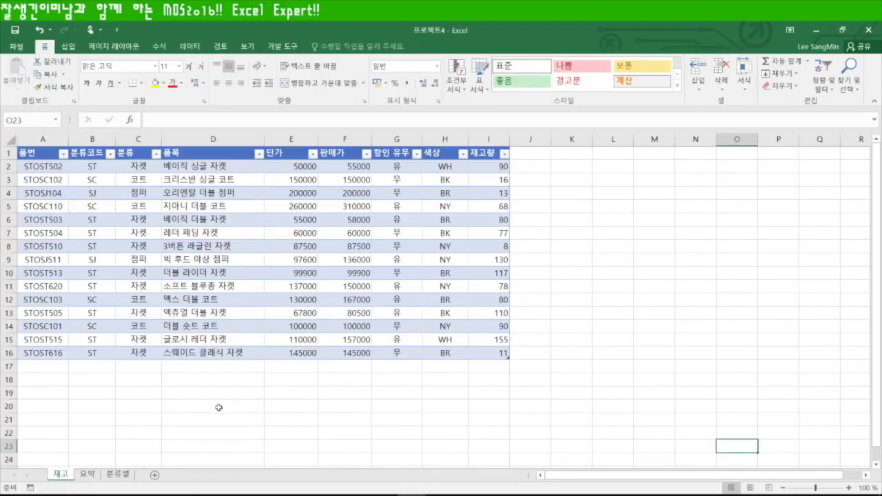
# Go to the 요약 pivot summary sheet and select F3 beside the minimum-stock heading
pyautogui.click(168, 396)
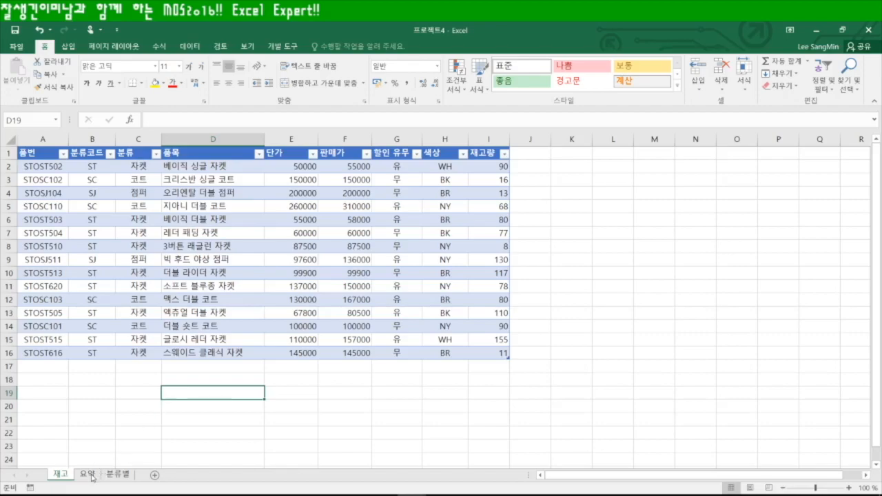
pyautogui.click(91, 475)
pyautogui.click(432, 181)
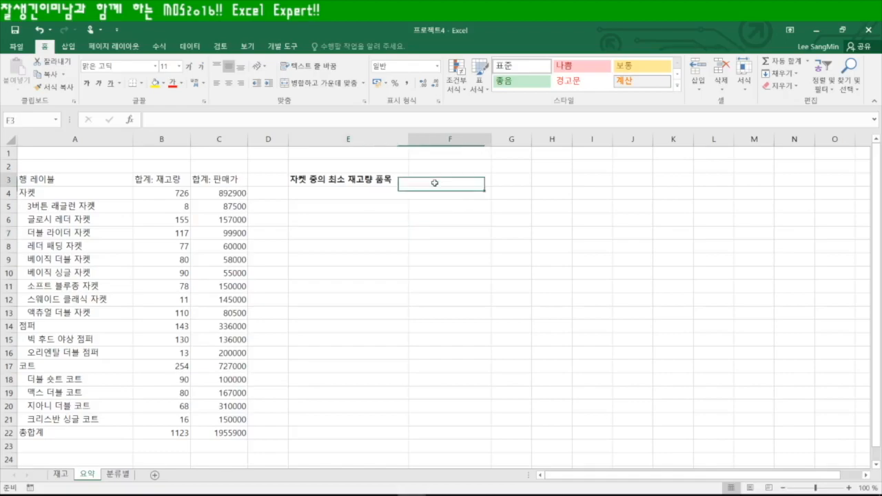
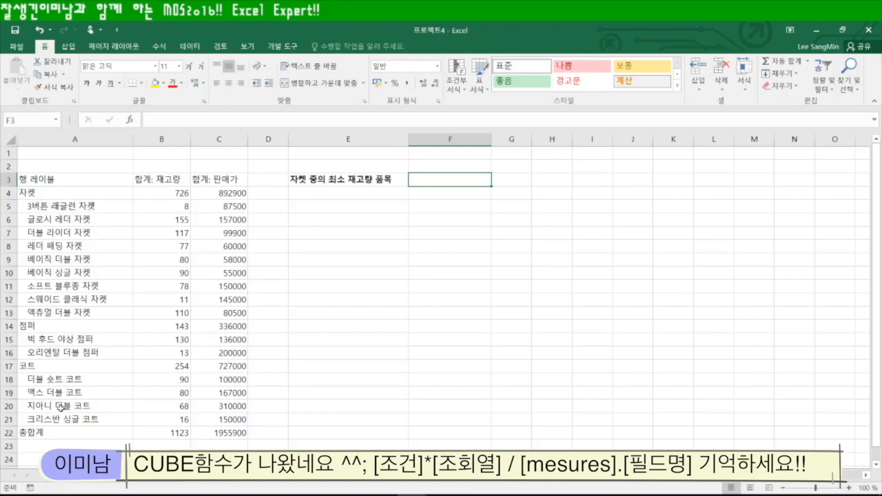
# Review the 재고 product table, then return to 요약 and start a formula in F3
pyautogui.click(62, 476)
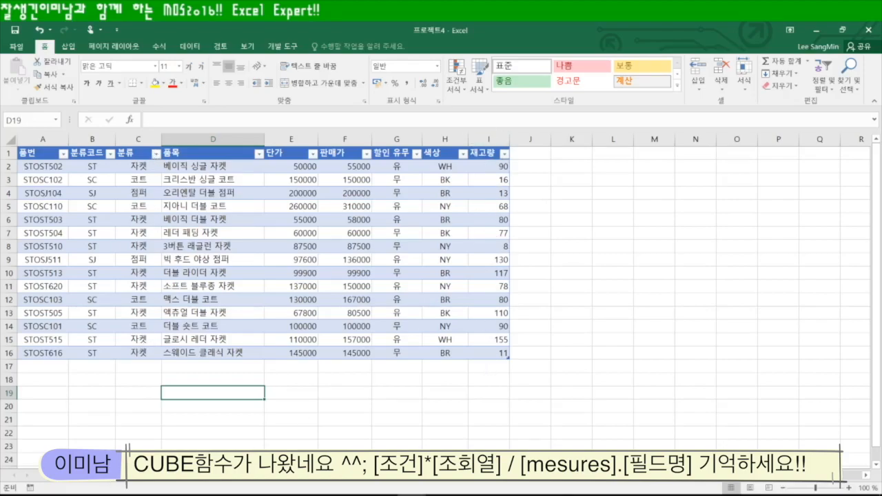
pyautogui.click(87, 474)
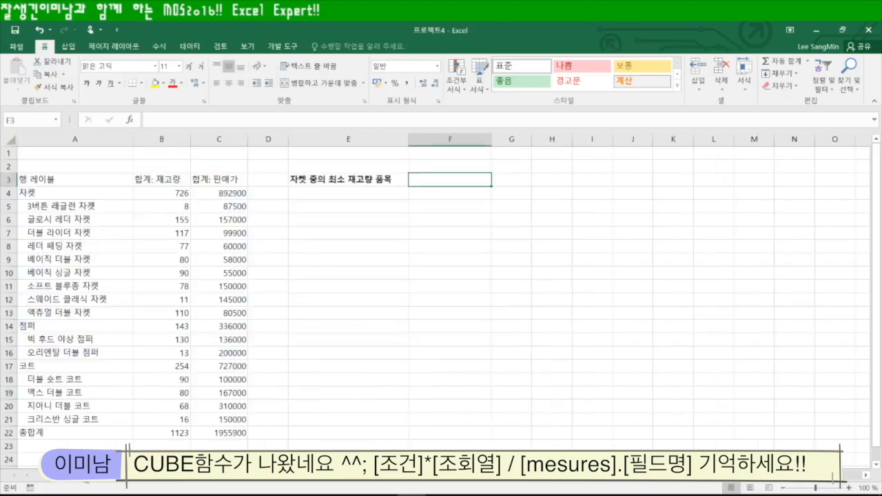
pyautogui.write('=')
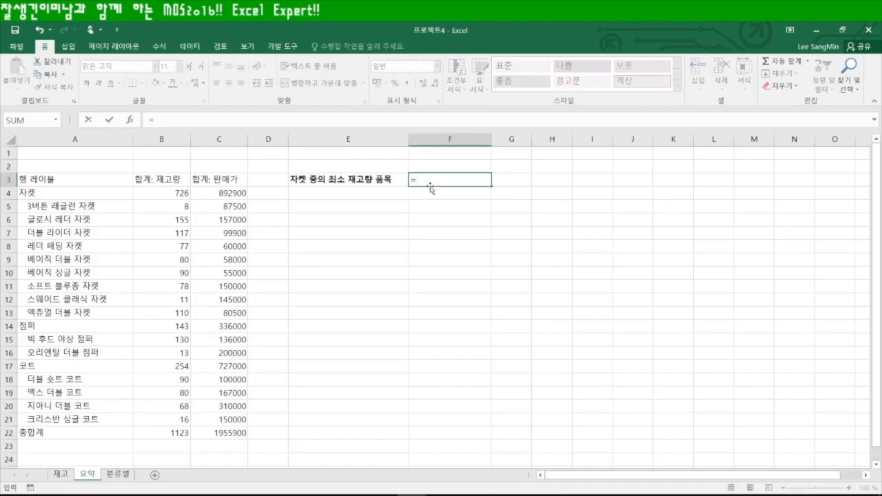
# Enter CUBERANKEDMEMBER with a nested CUBESET, both on the ThisWorkbookDataModel connection
pyautogui.write('cube')
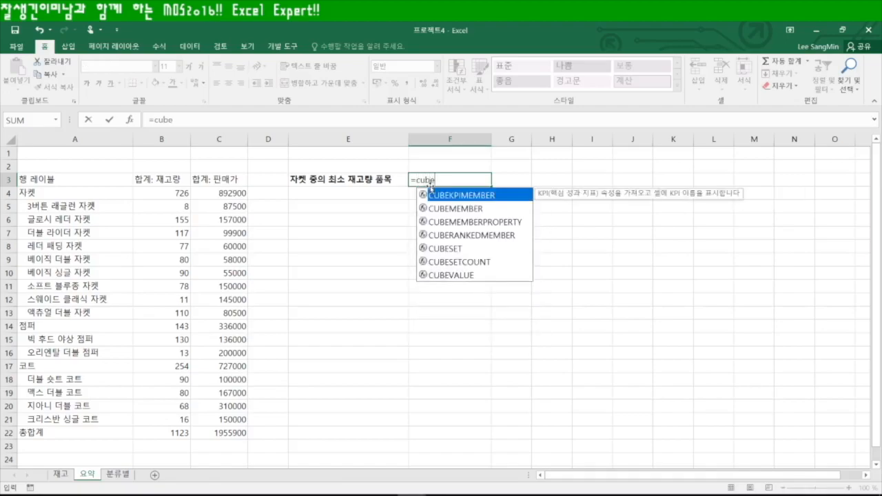
pyautogui.press('Down')
pyautogui.press('Down')
pyautogui.press('Down')
pyautogui.press('Tab')
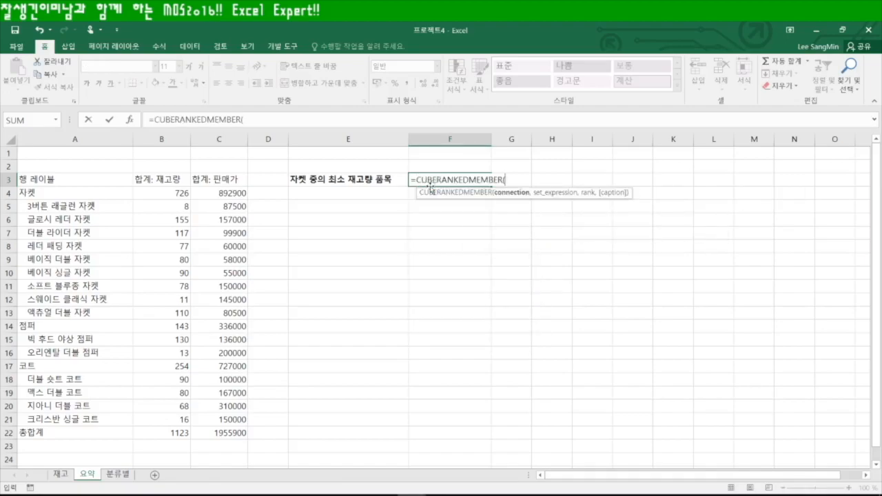
pyautogui.write('"')
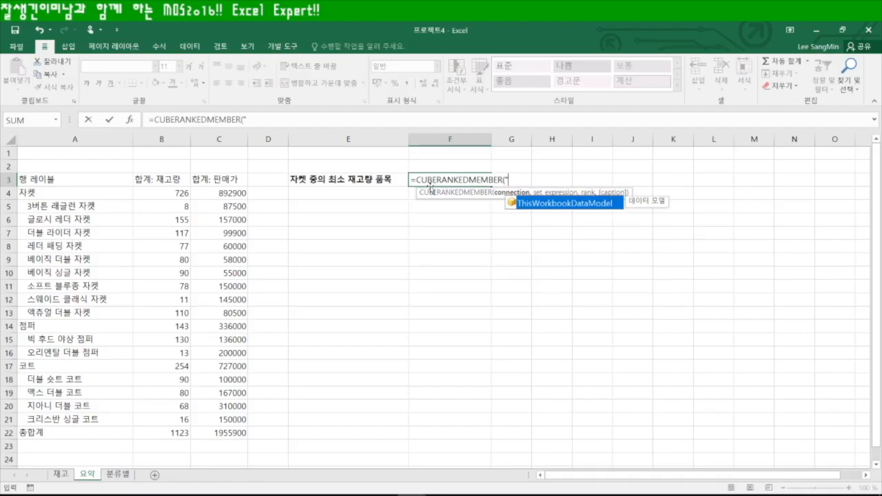
pyautogui.press('Tab')
pyautogui.write('",')
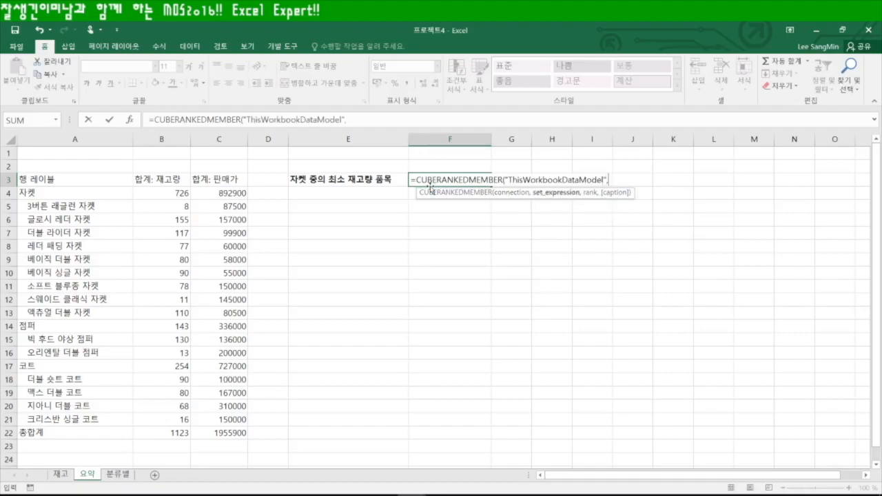
pyautogui.write('cu')
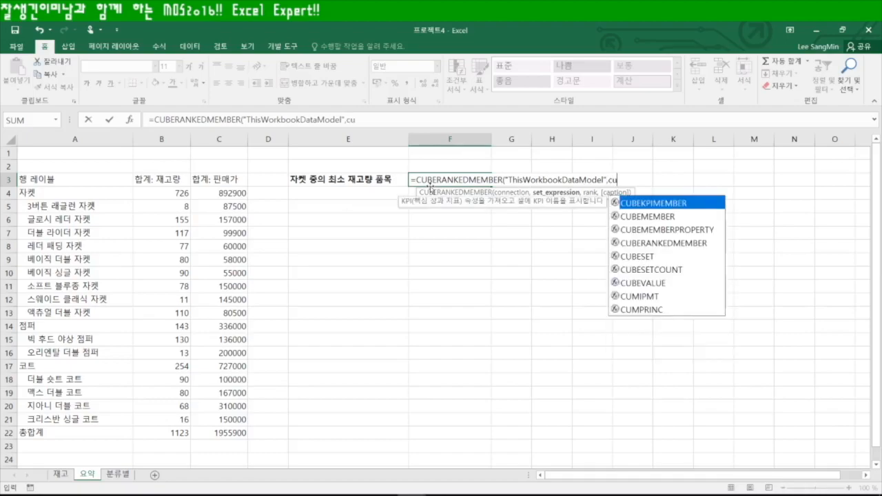
pyautogui.press('Down')
pyautogui.press('Down')
pyautogui.press('Down')
pyautogui.press('Down')
pyautogui.press('Tab')
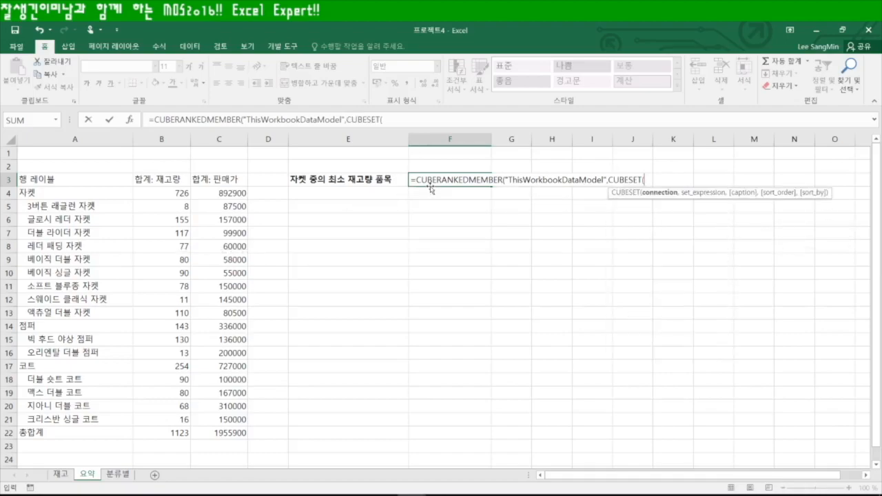
pyautogui.write('"')
pyautogui.press('Tab')
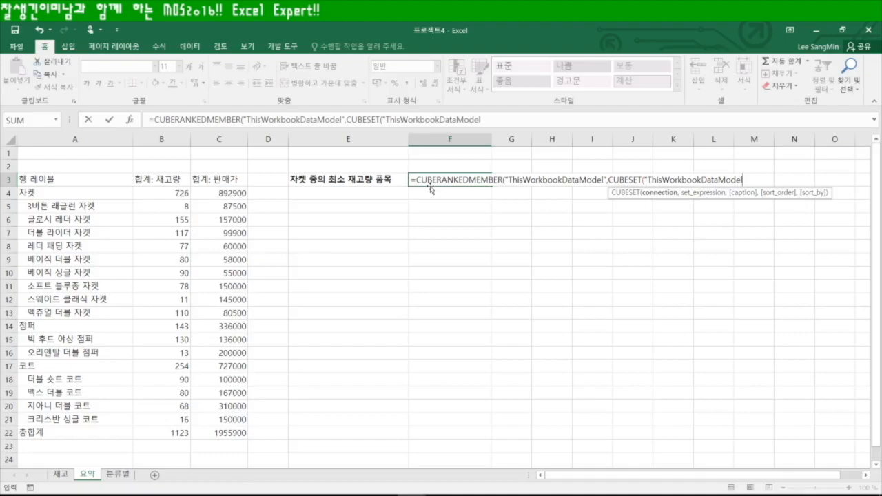
pyautogui.write(',')
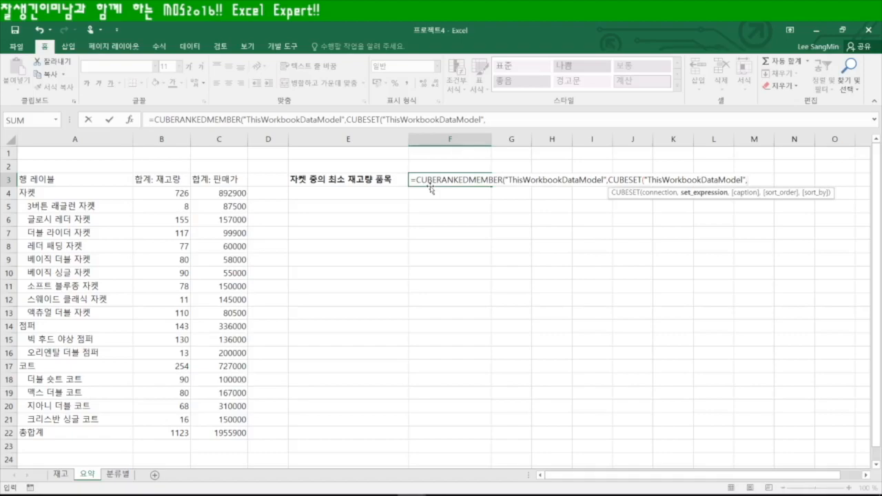
# Begin the CUBESET set expression with the [재고] table, then check its field names
pyautogui.write('"')
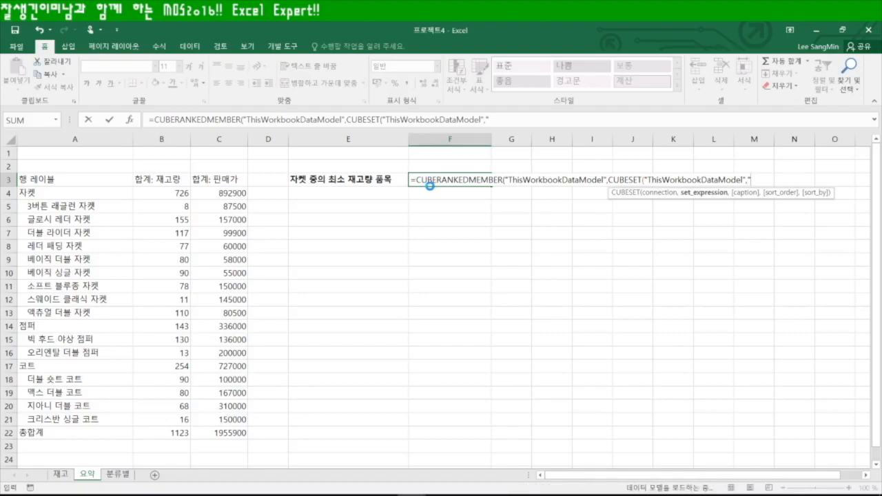
pyautogui.write('[')
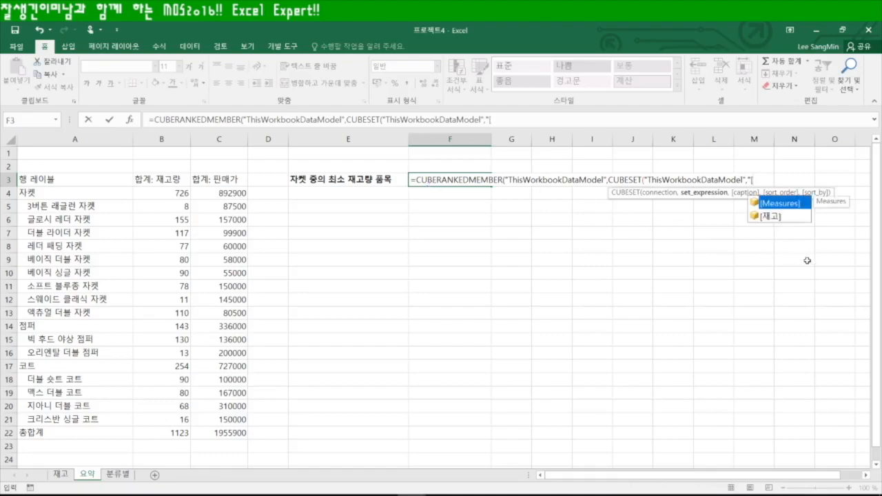
pyautogui.click(774, 218)
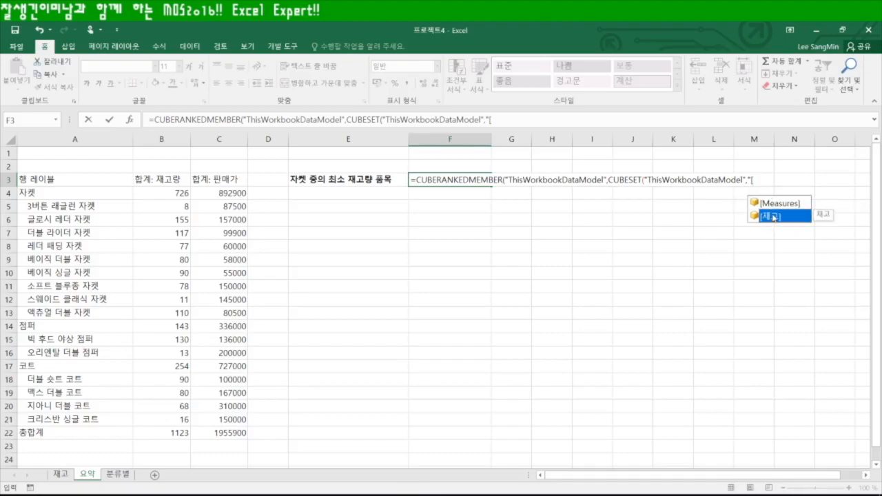
pyautogui.doubleClick(773, 217)
pyautogui.write('.')
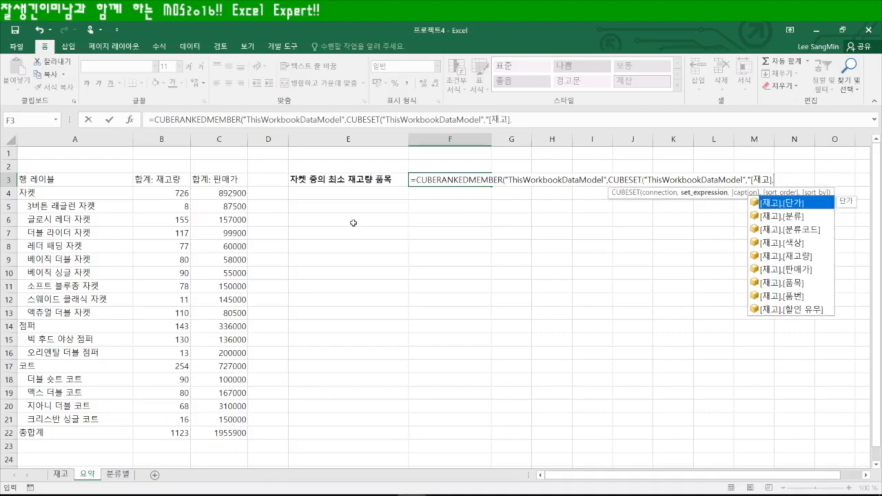
pyautogui.click(61, 474)
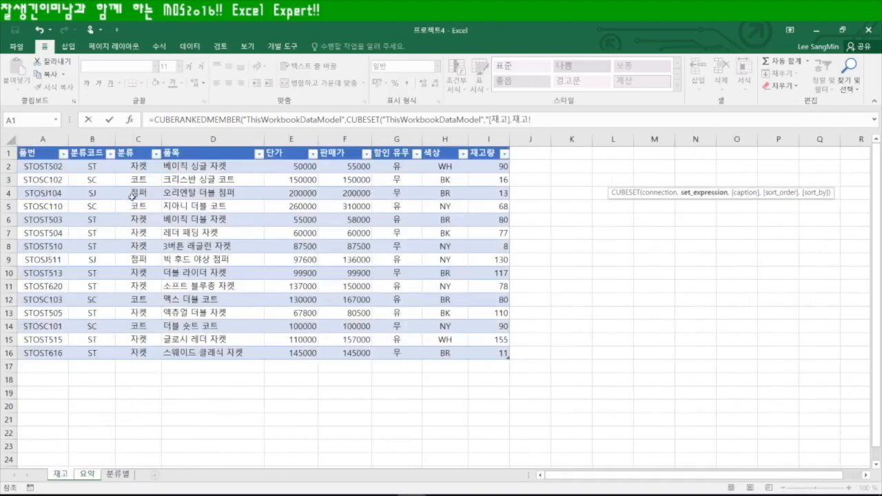
# Replace the stray sheet reference with [분류].[자켓] and append [재고]. to the set
pyautogui.click(87, 474)
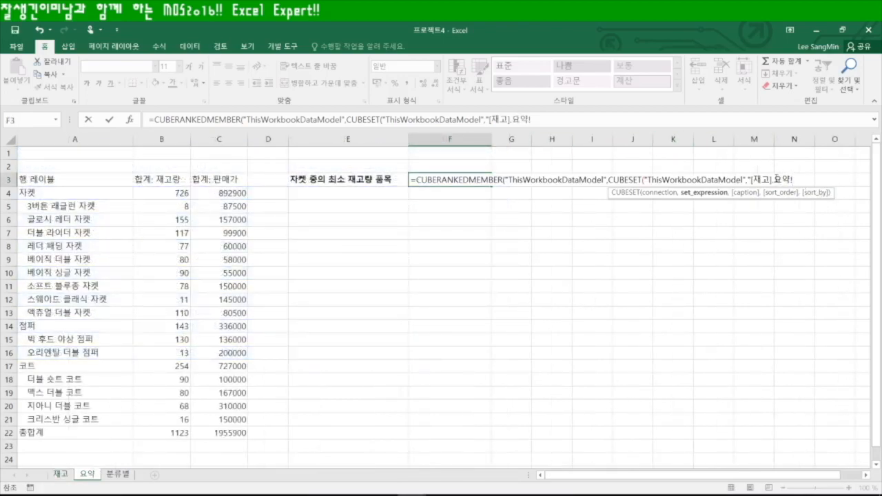
pyautogui.moveTo(774, 179); pyautogui.dragTo(796, 177)
pyautogui.write('[부ㄴ류].[ㅈㅏ켓]')
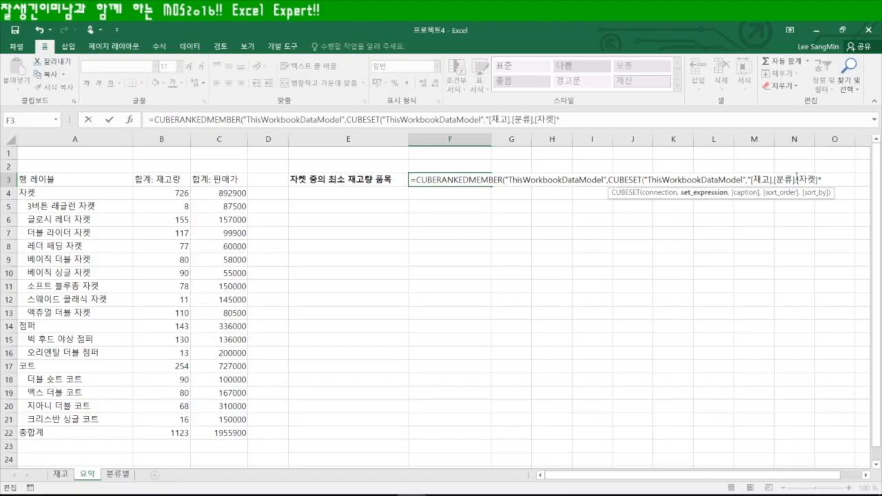
pyautogui.write('[재고].')
# Check the 재고 columns and replace another stray reference with the [품목] field
pyautogui.click(62, 474)
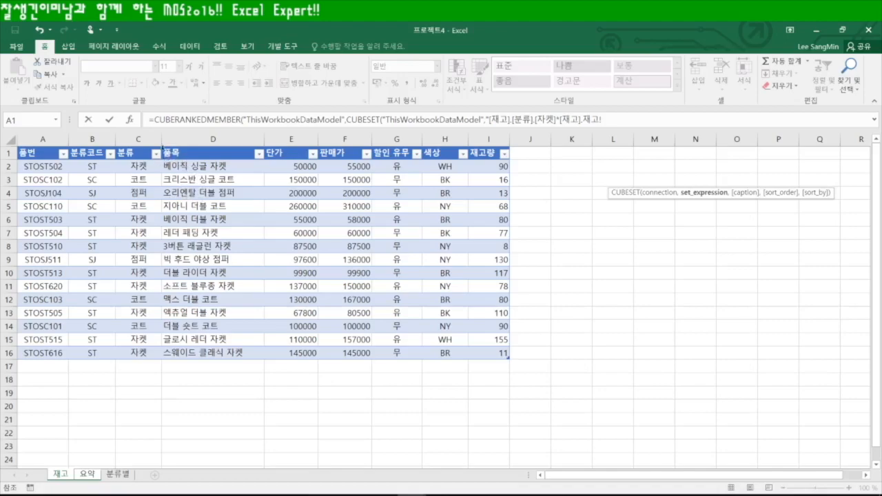
pyautogui.click(87, 475)
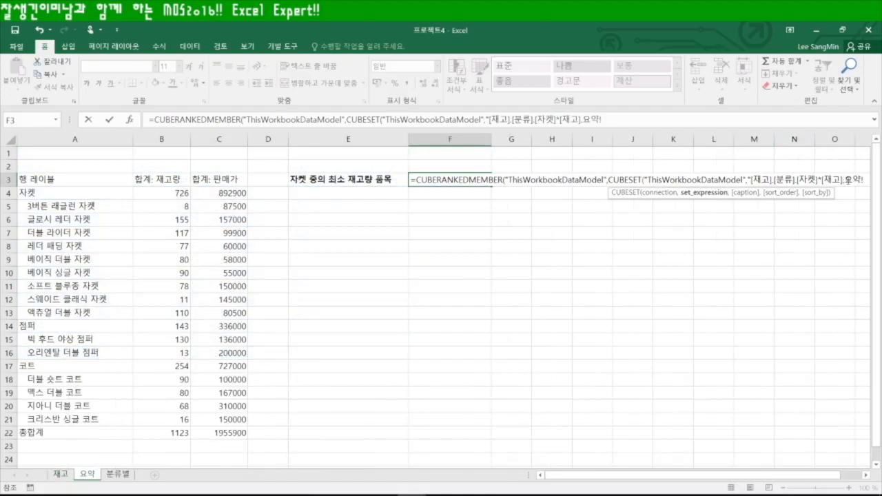
pyautogui.moveTo(846, 180); pyautogui.dragTo(864, 180)
pyautogui.write('[품목]')
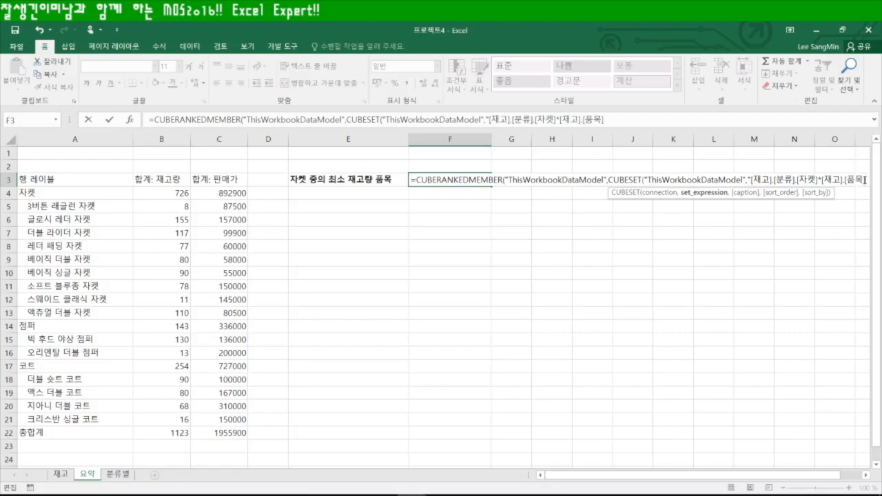
pyautogui.click(867, 475)
pyautogui.click(867, 475)
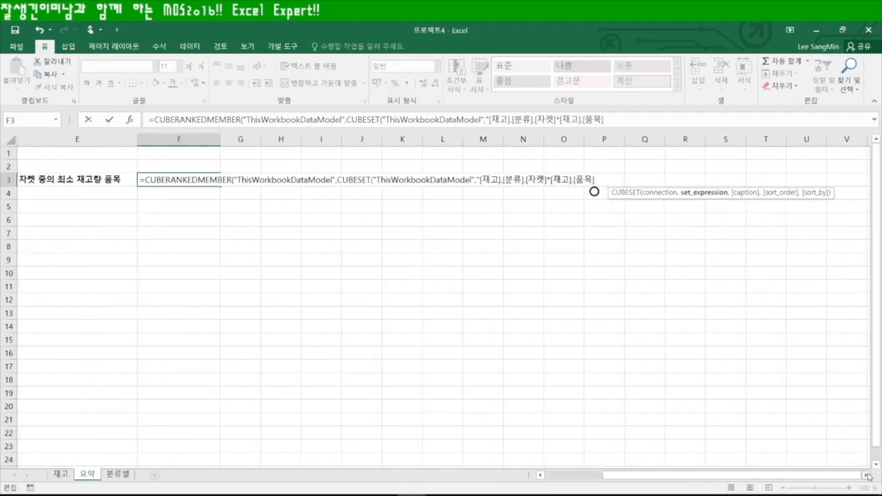
# Add .[all].children to the set, sort order 1, and start the sort-by as [Measures]
pyautogui.write('.[all].children')
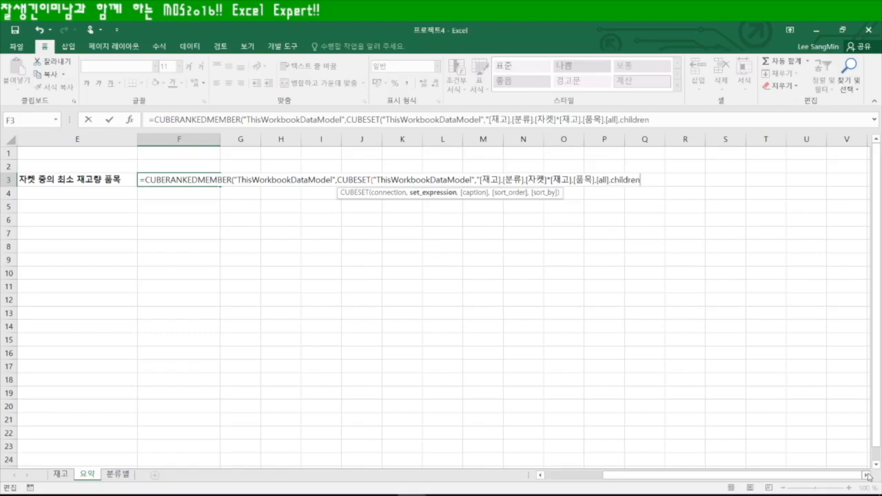
pyautogui.write('",')
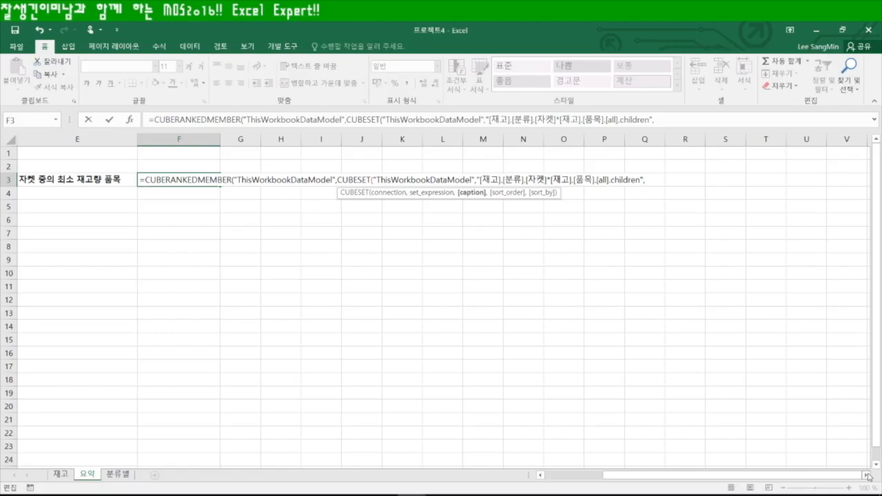
pyautogui.write(',')
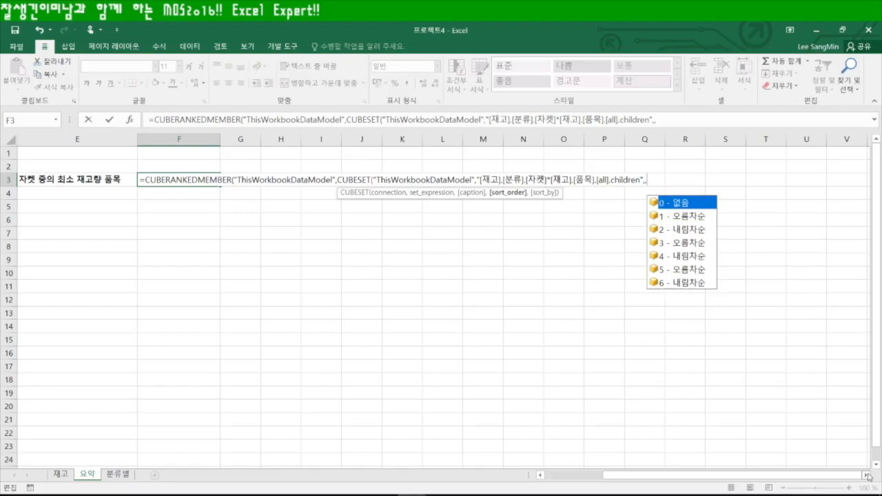
pyautogui.write('1,')
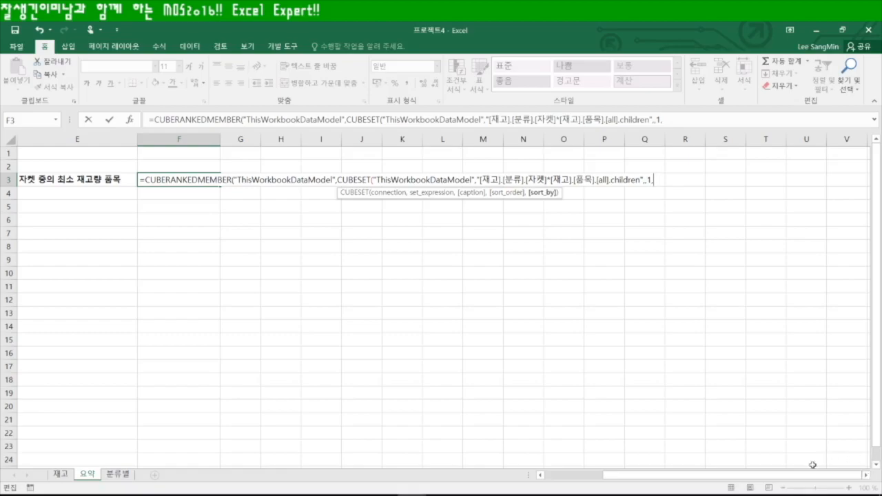
pyautogui.moveTo(761, 480); pyautogui.dragTo(672, 480)
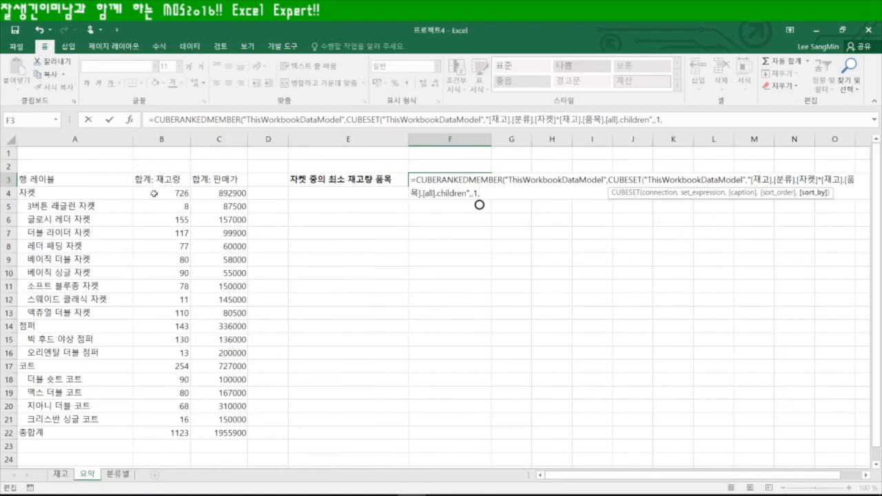
pyautogui.moveTo(693, 475); pyautogui.dragTo(816, 474)
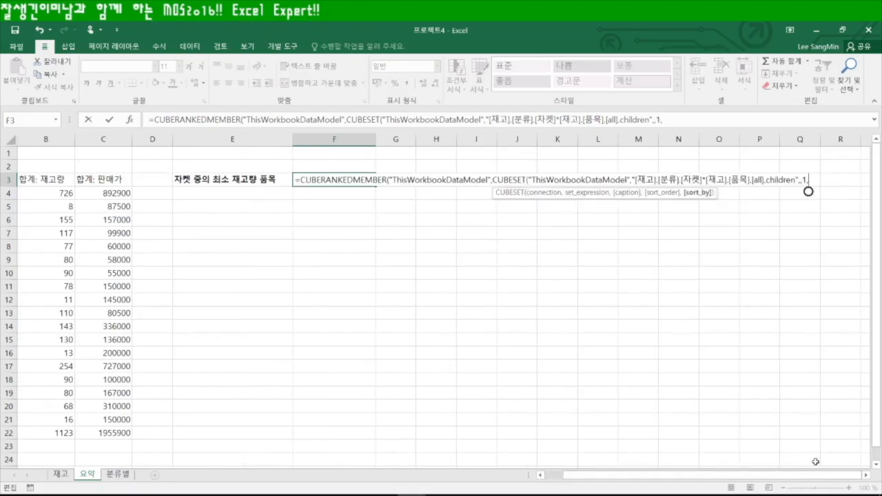
pyautogui.write('[')
pyautogui.press('BackSpace')
pyautogui.write('"')
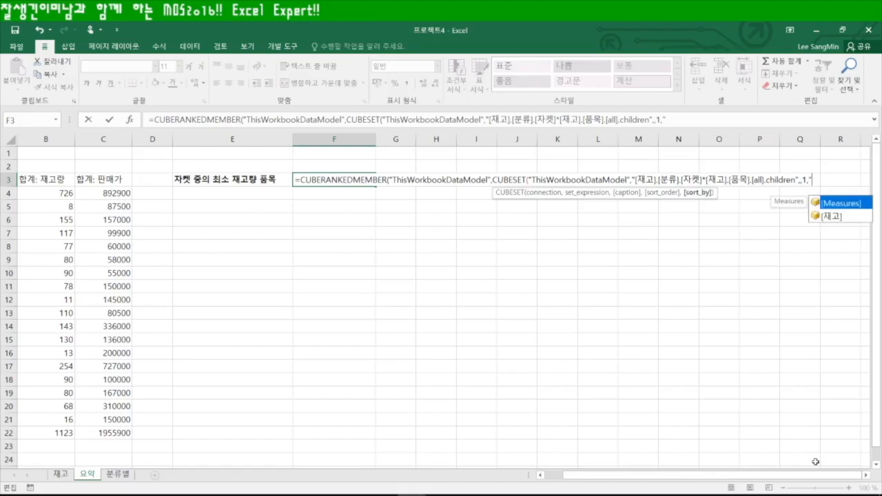
pyautogui.press('Tab')
pyautogui.write('.')
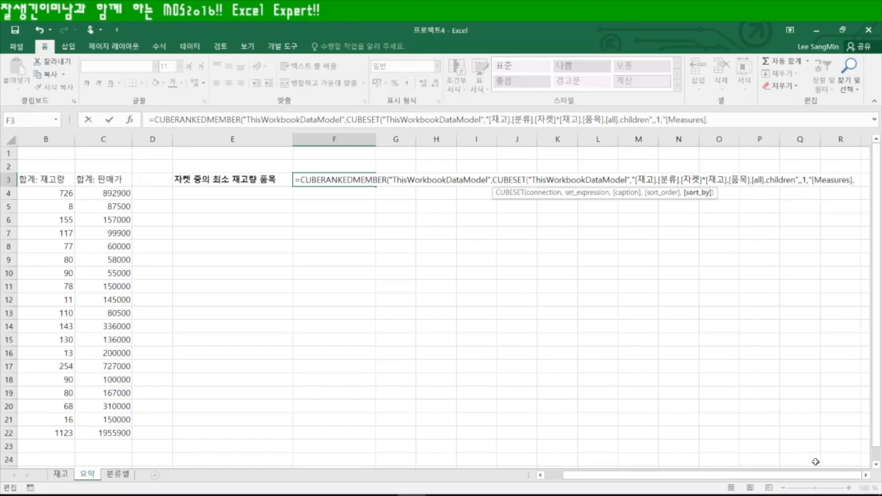
# Complete the sort-by as [Measures].[합계: 재고량] and set the rank to 1
pyautogui.click(866, 475)
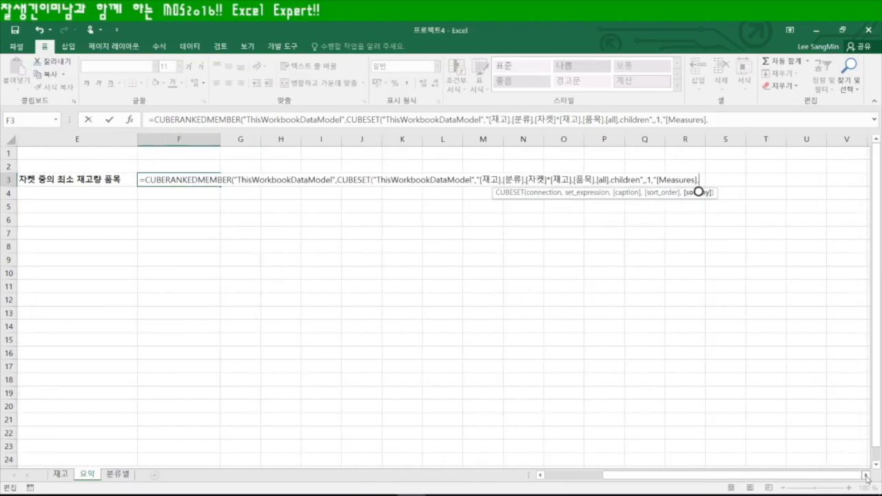
pyautogui.write('[')
pyautogui.moveTo(830, 475); pyautogui.dragTo(690, 476)
pyautogui.write('gk')
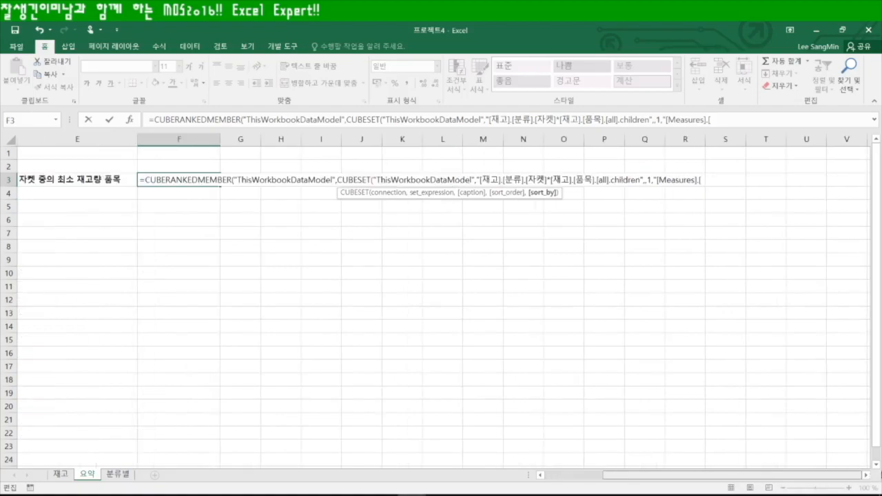
pyautogui.press('BackSpace')
pyautogui.press('BackSpace')
pyautogui.press('Hangul')
pyautogui.write('합계: 재')
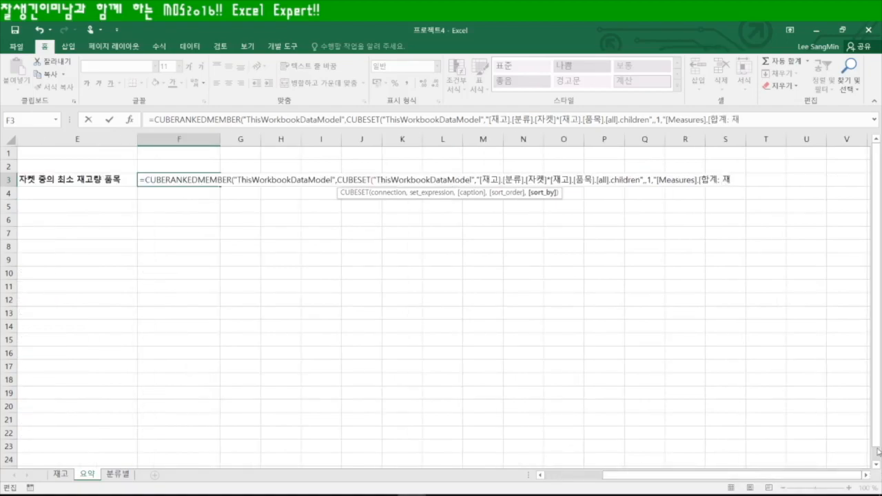
pyautogui.write('고량]"),')
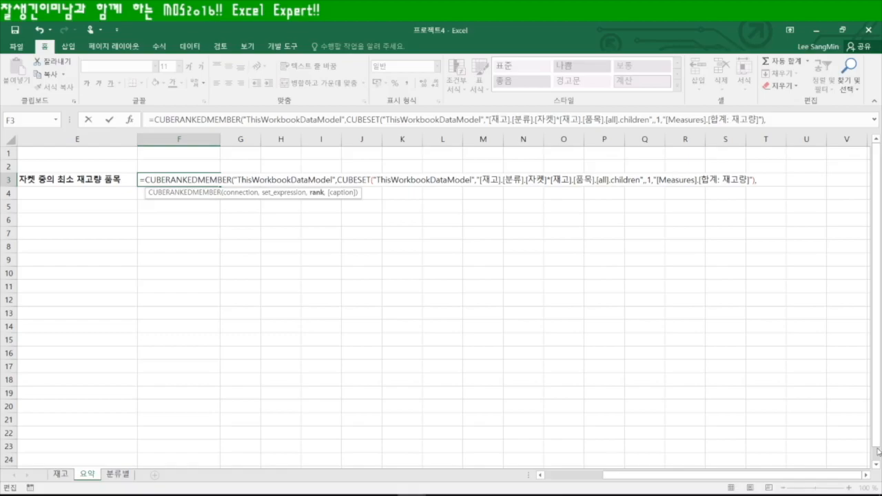
pyautogui.write('1')
# Enter F3's formula, then change its rank argument to 2 so it shows 스웨이드 클래식 자켓
pyautogui.press('Return')
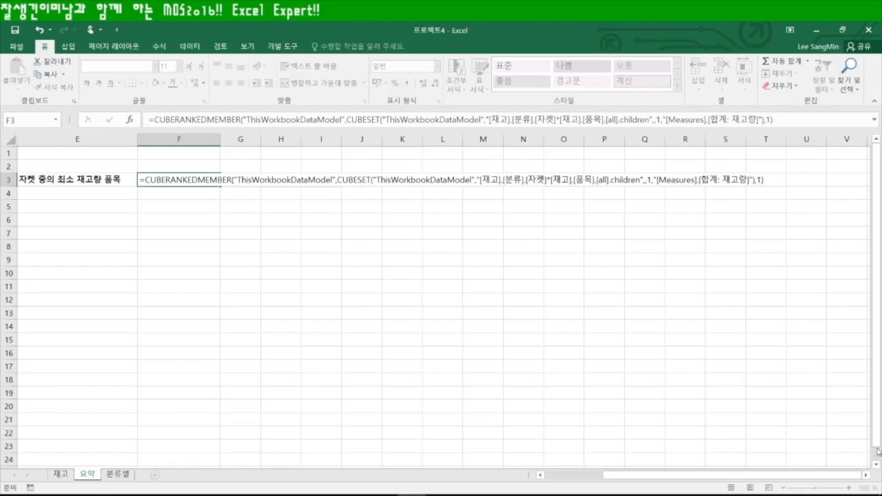
pyautogui.moveTo(797, 476); pyautogui.dragTo(647, 477)
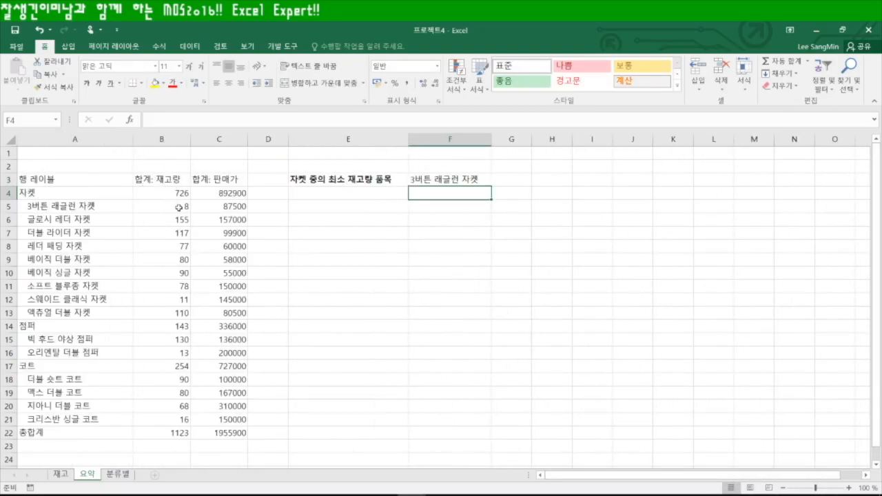
pyautogui.click(445, 180)
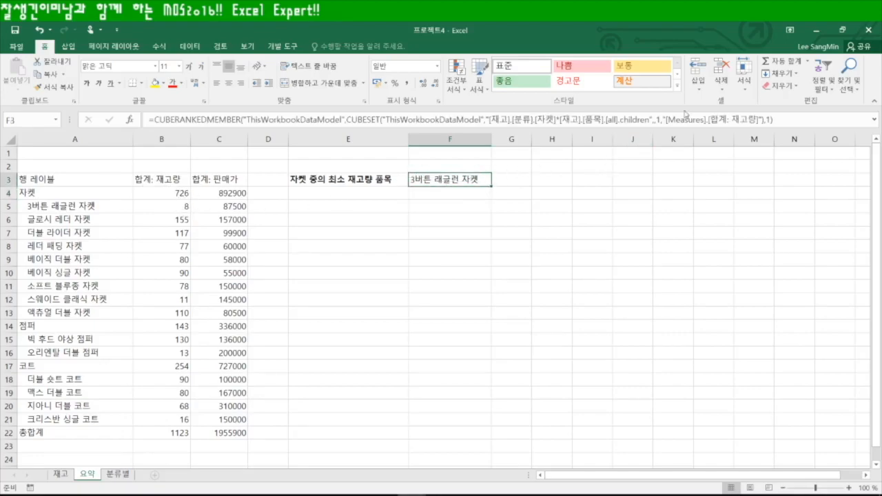
pyautogui.click(768, 119)
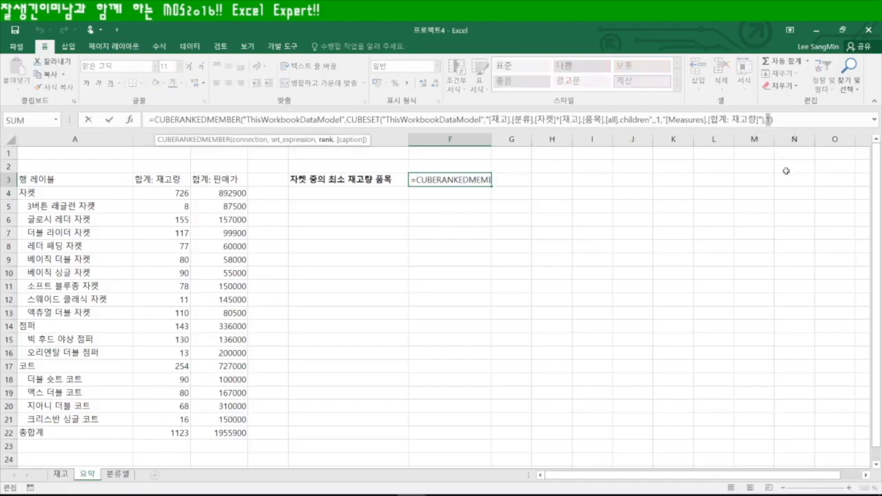
pyautogui.write('2')
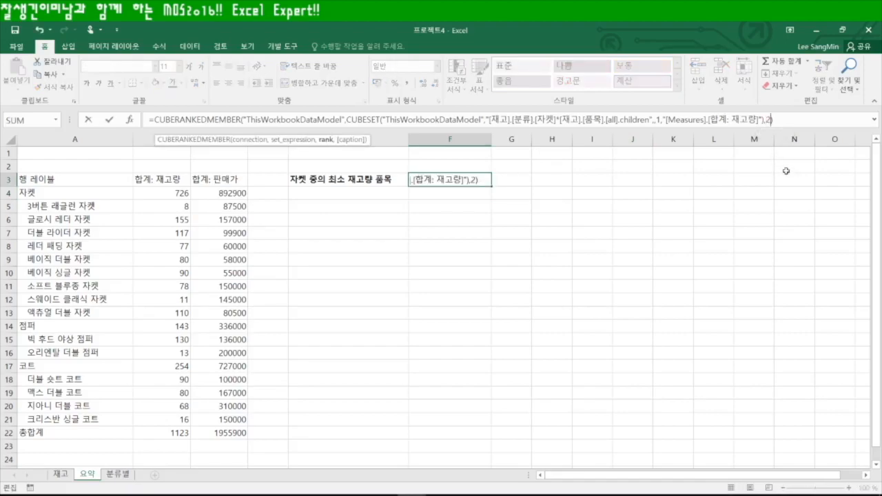
pyautogui.press('Return')
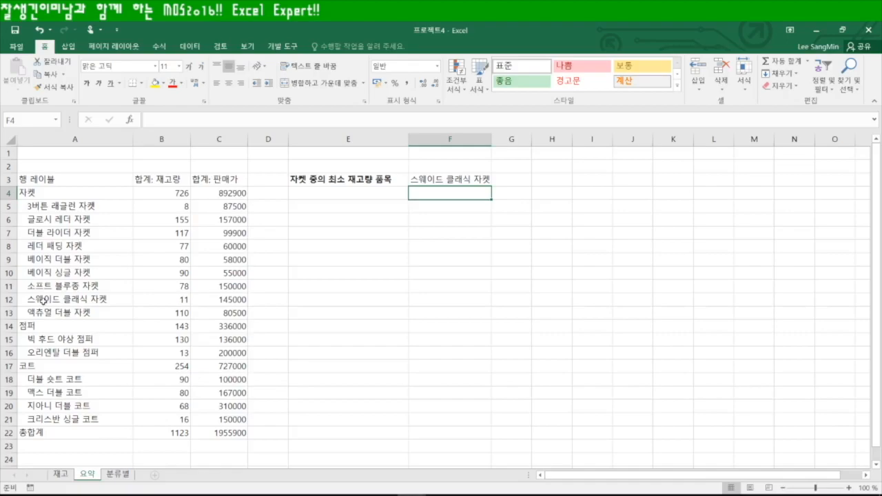
# Recheck F3's formula, then begin a new CUBE formula in F4
pyautogui.click(473, 179)
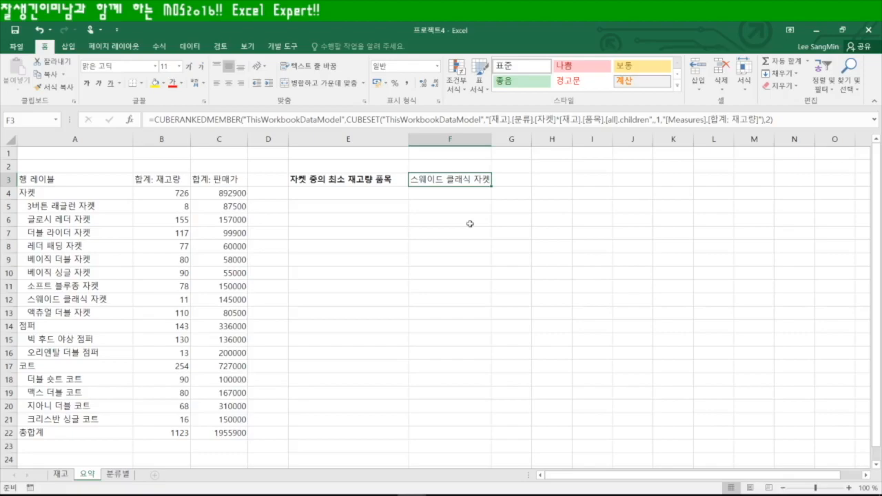
pyautogui.click(448, 192)
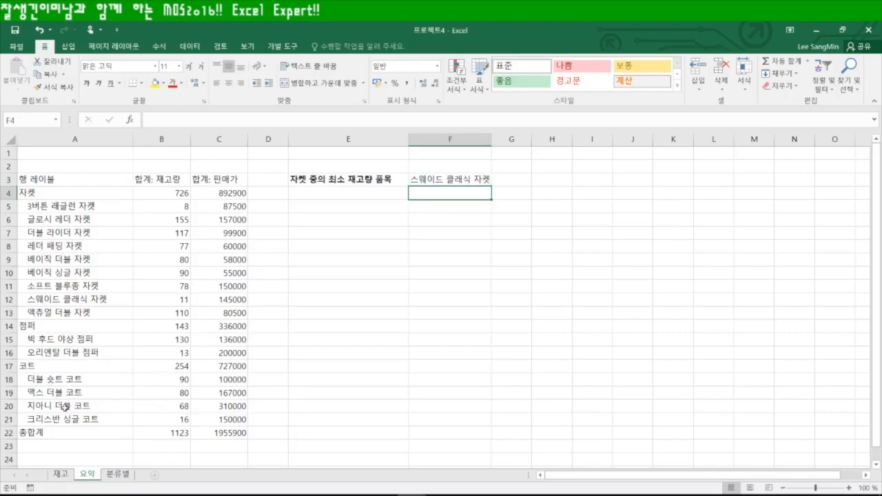
pyautogui.write('=')
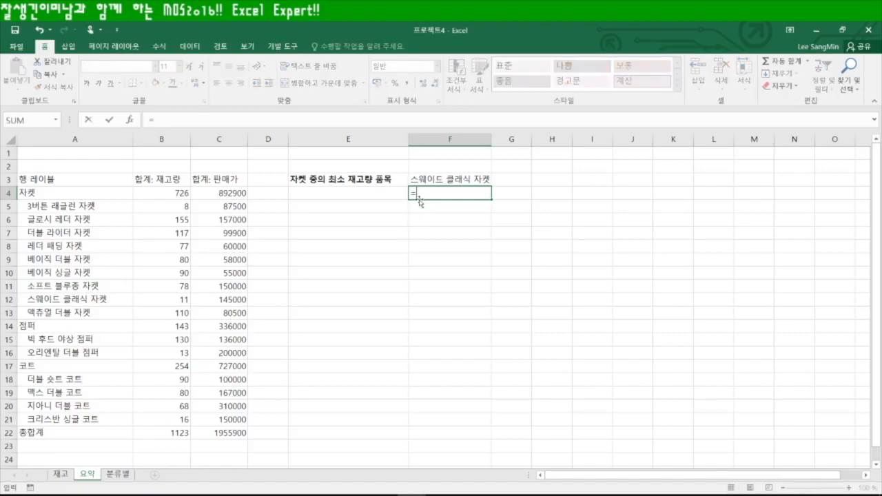
pyautogui.write('cub')
# Insert CUBERANKEDMEMBER with a nested CUBESET, both on ThisWorkbookDataModel, in F4
pyautogui.press('Down')
pyautogui.press('Down')
pyautogui.press('Down')
pyautogui.press('Down')
pyautogui.press('Up')
pyautogui.press('Tab')
pyautogui.write('"')
pyautogui.press('Tab')
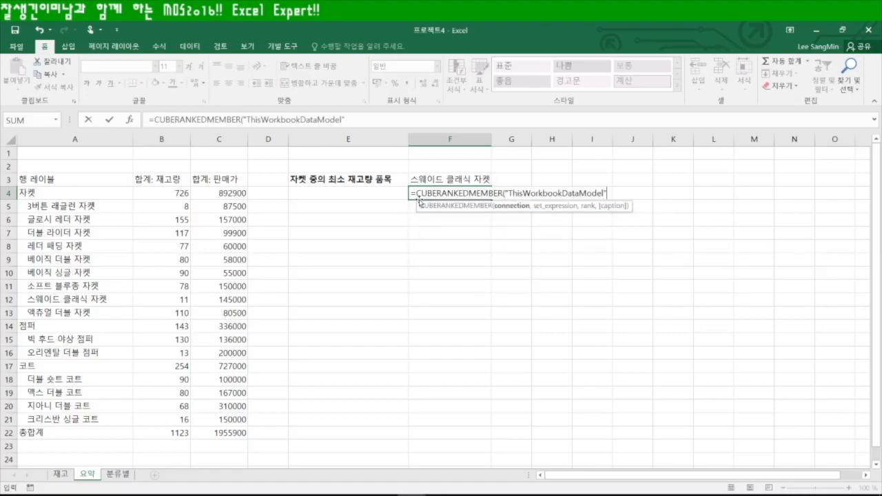
pyautogui.write(',')
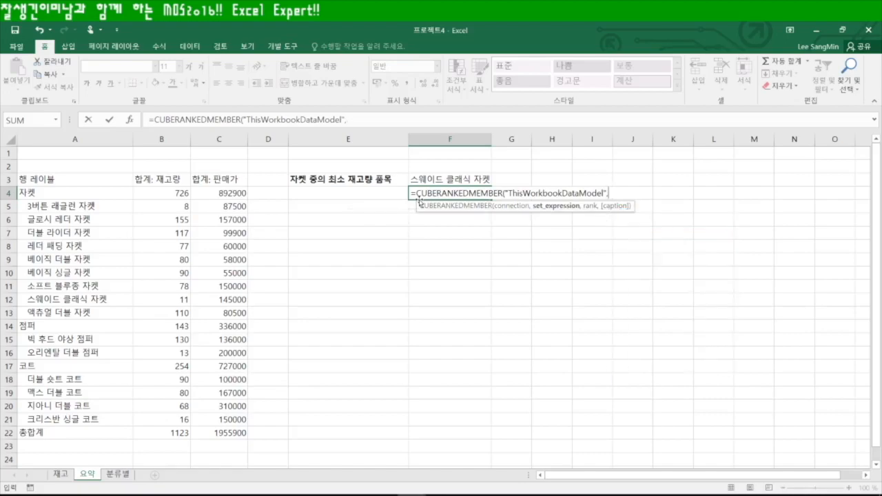
pyautogui.write('cube')
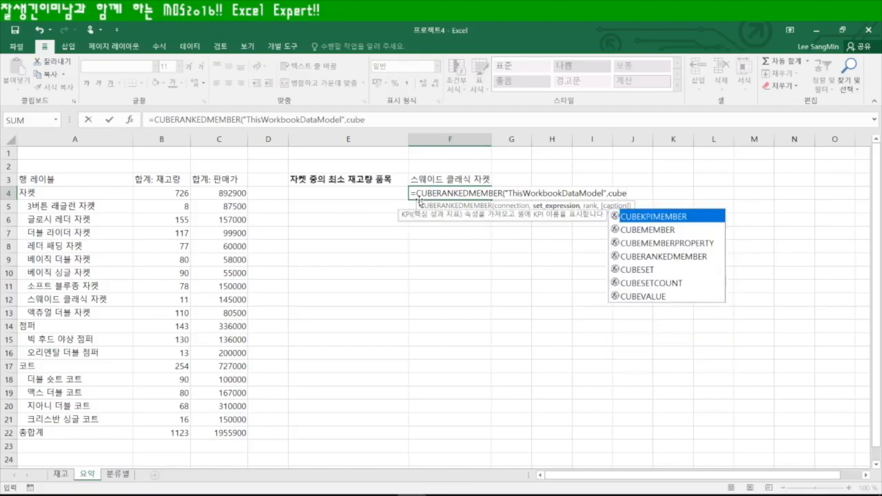
pyautogui.press('Down')
pyautogui.press('Down')
pyautogui.press('Down')
pyautogui.press('Down')
pyautogui.press('Tab')
pyautogui.write('"')
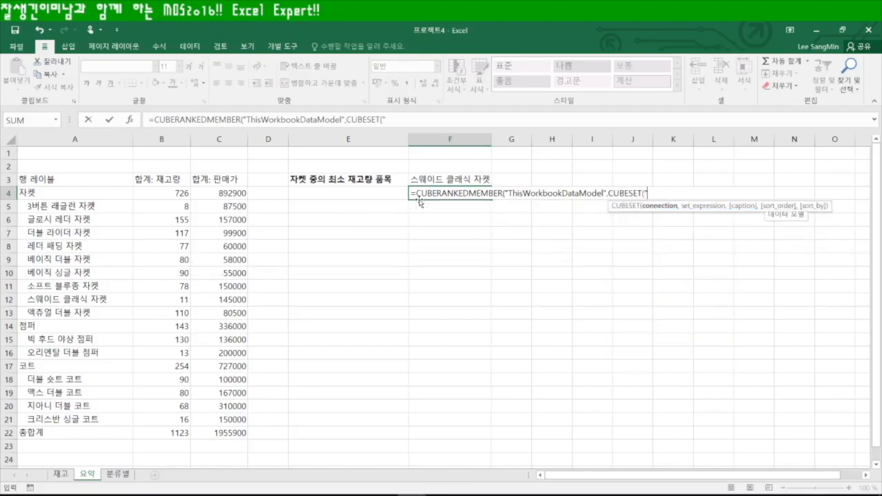
pyautogui.press('Tab')
pyautogui.write('"')
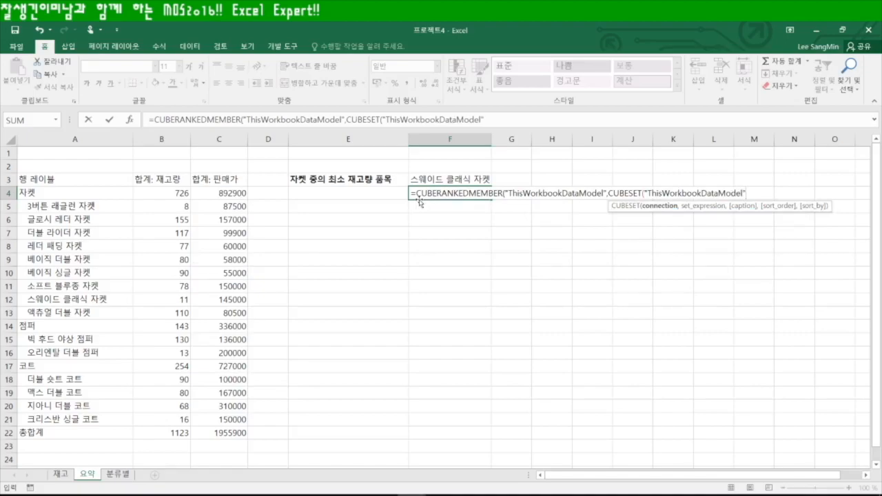
pyautogui.write(',')
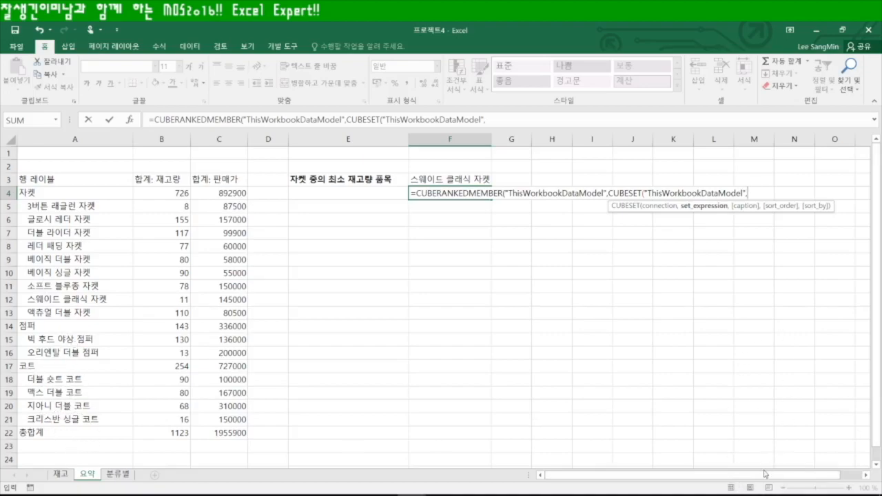
# Start F4's set expression with the [재고] table picked from AutoComplete
pyautogui.moveTo(776, 477); pyautogui.dragTo(801, 478)
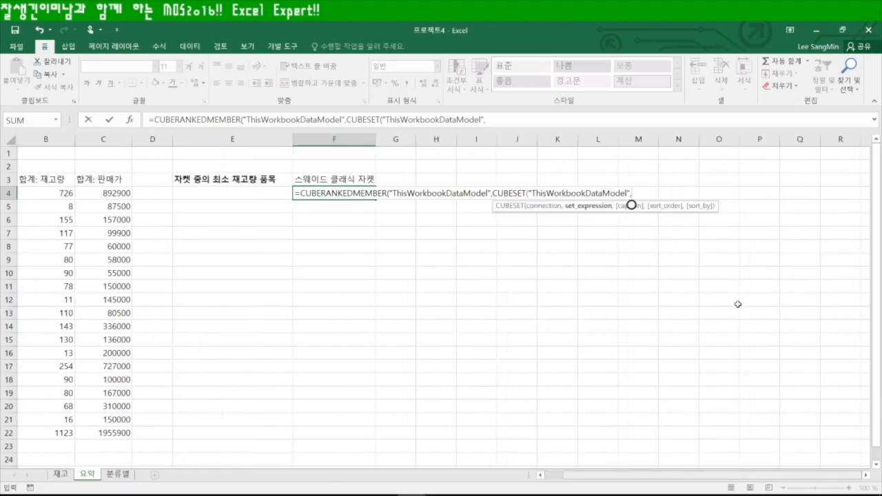
pyautogui.write('"')
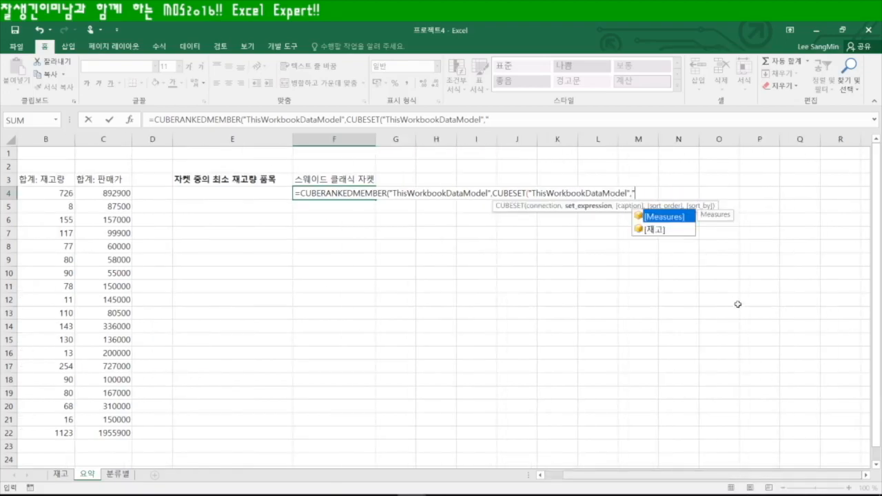
pyautogui.press('Down')
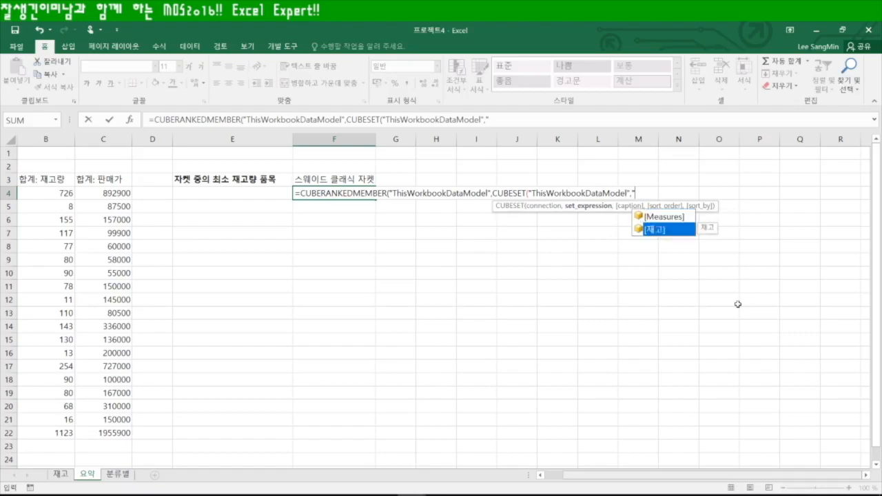
pyautogui.press('Tab')
pyautogui.write('.')
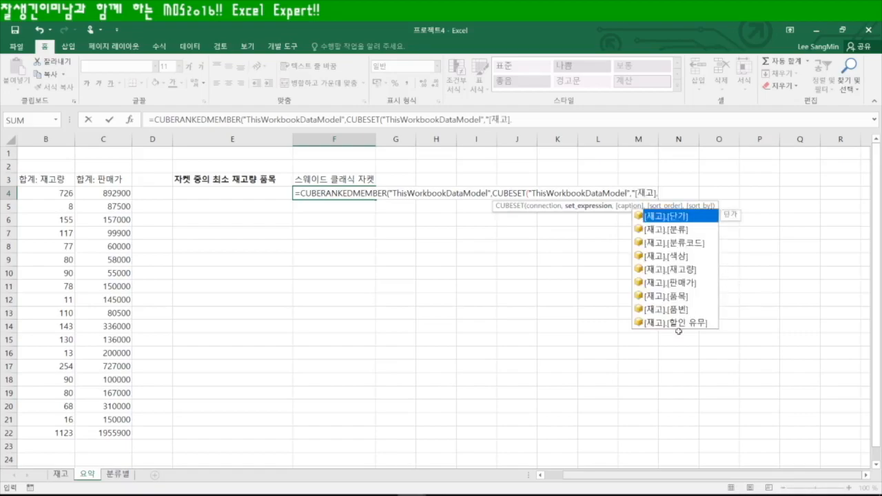
# After checking the 재고 fields, type [분류].[코트] and [재고].[품목] into F4's set, fixing typos
pyautogui.click(61, 474)
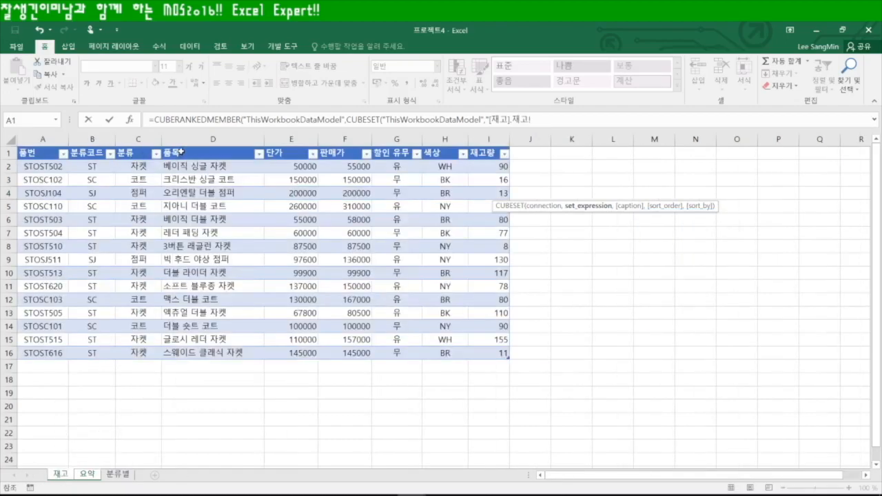
pyautogui.click(87, 474)
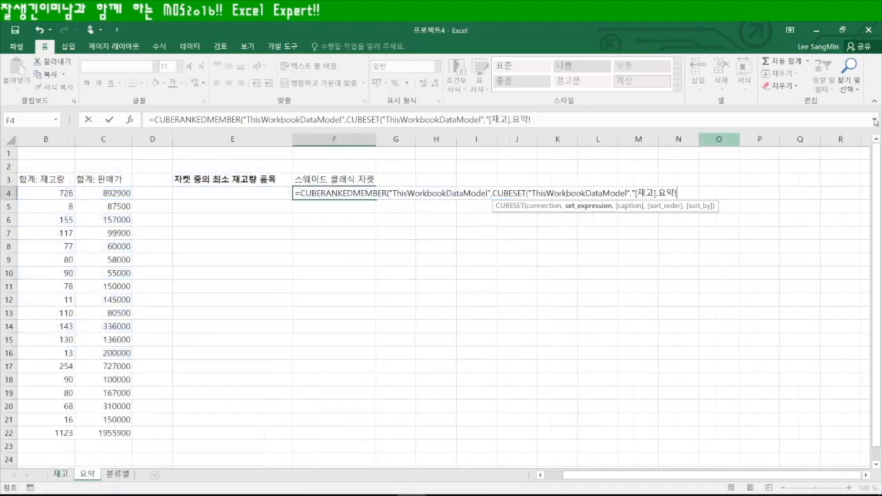
pyautogui.write('요')
pyautogui.press('BackSpace')
pyautogui.write('[qns')
pyautogui.press('BackSpace')
pyautogui.press('BackSpace')
pyautogui.press('BackSpace')
pyautogui.press('BackSpace')
pyautogui.write('[분류].')
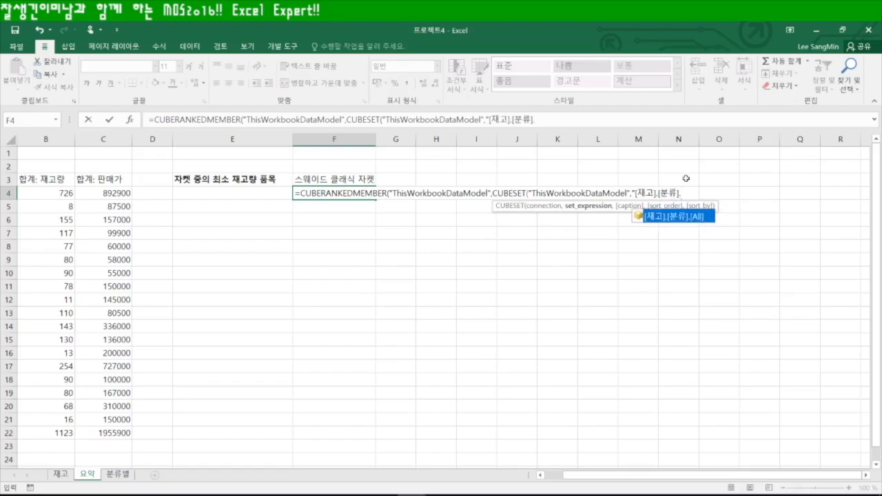
pyautogui.moveTo(653, 481); pyautogui.dragTo(578, 478)
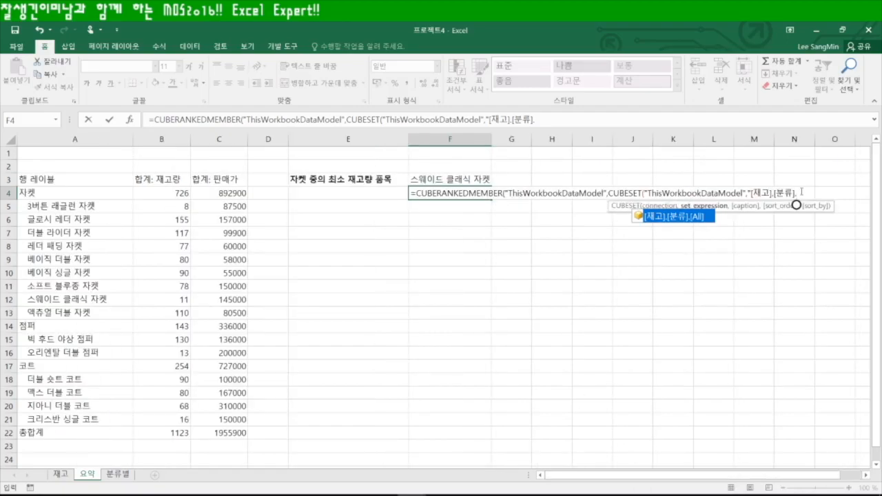
pyautogui.write('[코트')
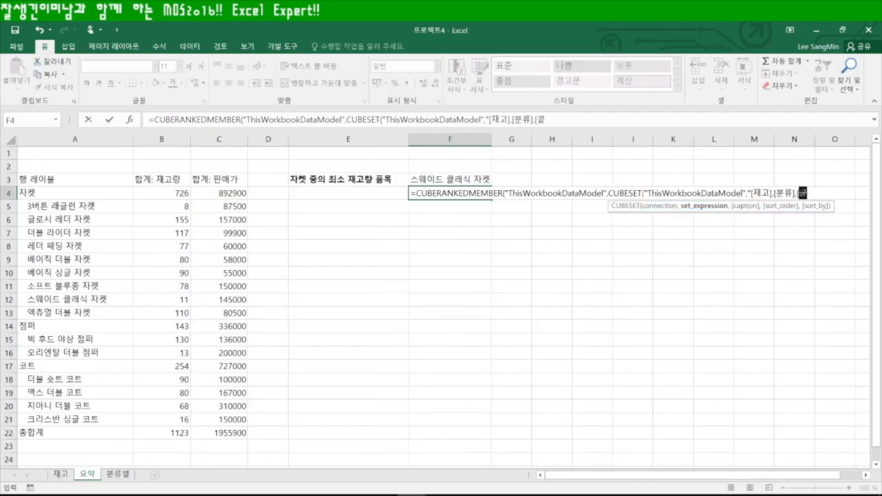
pyautogui.write(']')
pyautogui.write('"')
pyautogui.write('[재고')
pyautogui.write('].')
pyautogui.write('[품목].')
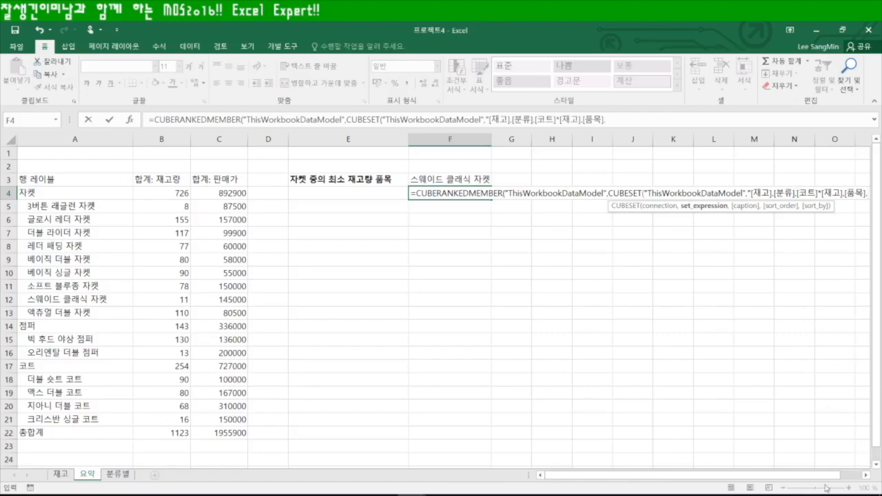
# Add [all].children to F4's set and use sort order 2
pyautogui.click(866, 475)
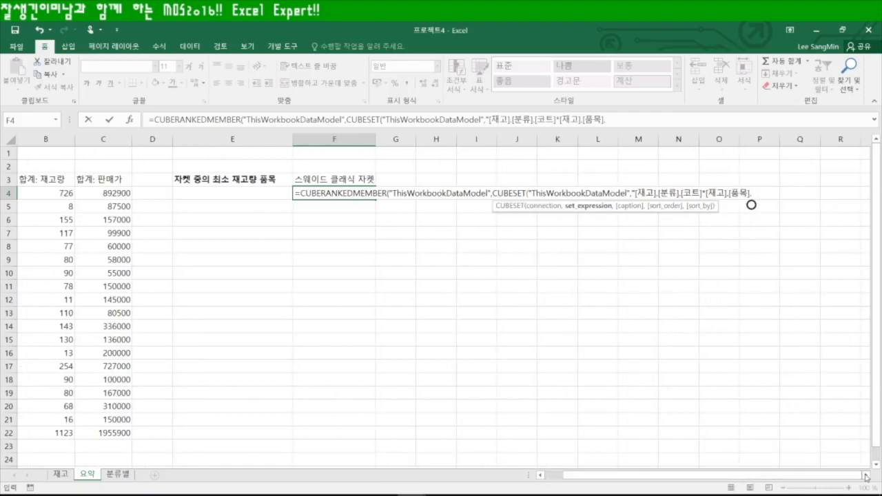
pyautogui.write('[all].children')
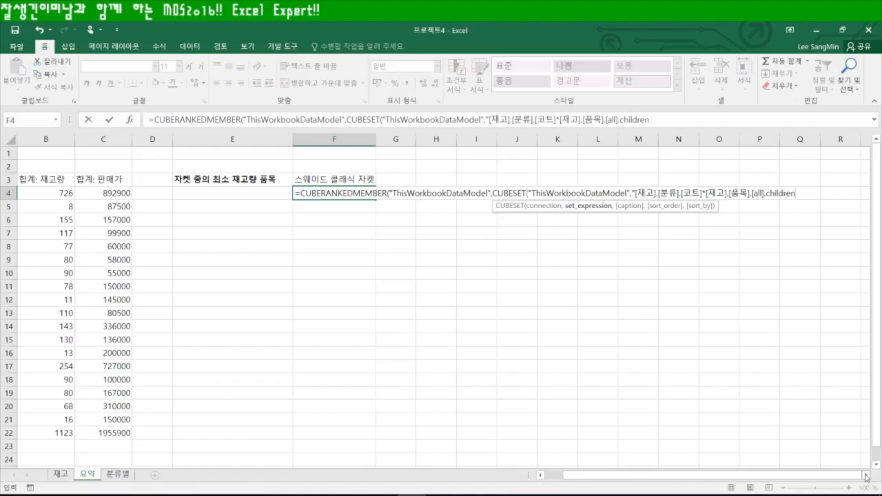
pyautogui.write('",')
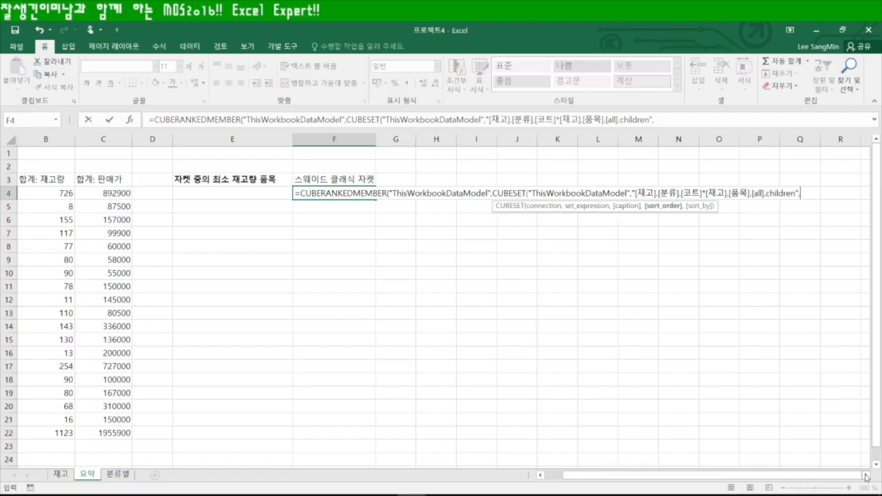
pyautogui.write(',')
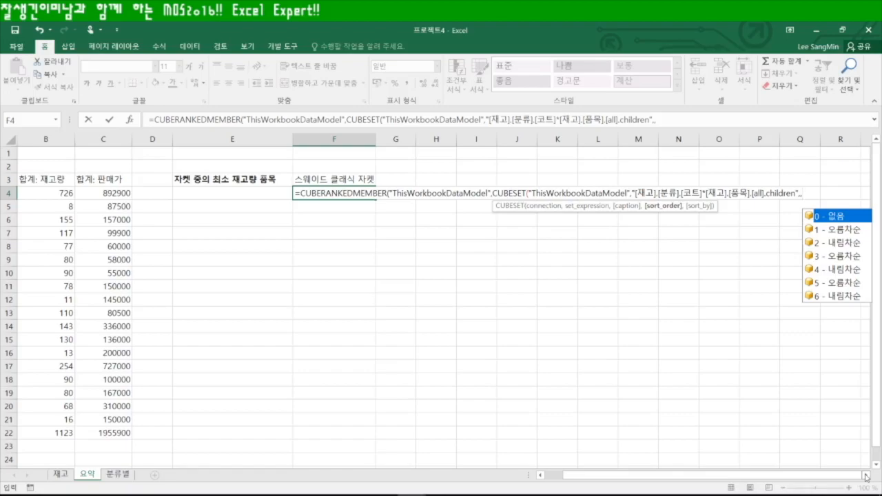
pyautogui.moveTo(740, 477); pyautogui.dragTo(696, 480)
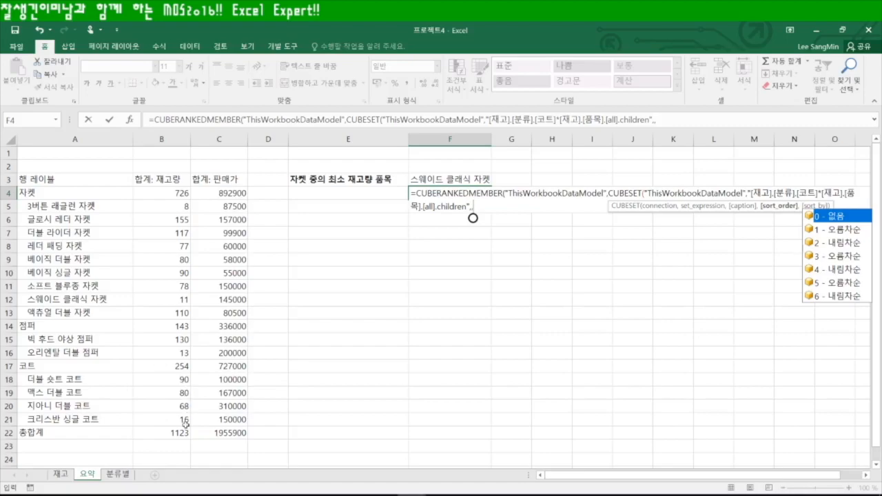
pyautogui.moveTo(792, 476); pyautogui.dragTo(815, 477)
pyautogui.write('2')
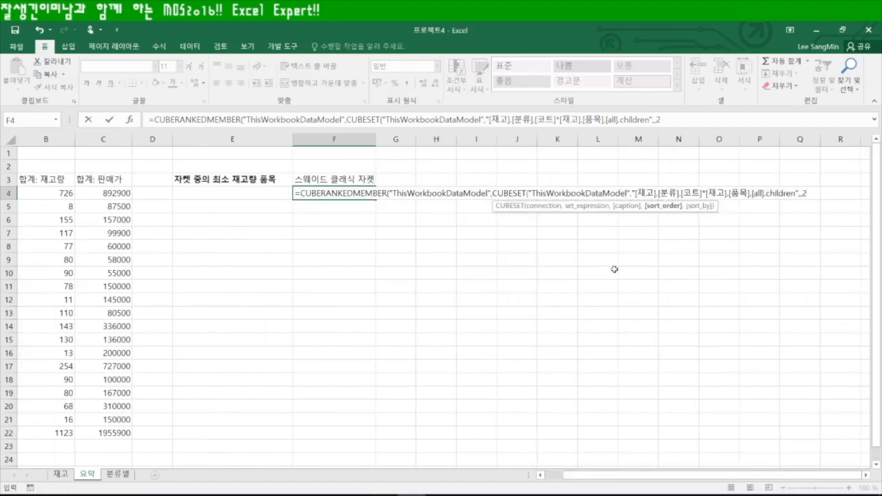
pyautogui.write(',')
# Sort by [Measures].[합계: 재고량] with rank 1 and enter the coat formula
pyautogui.moveTo(762, 475); pyautogui.dragTo(840, 466)
pyautogui.write('"')
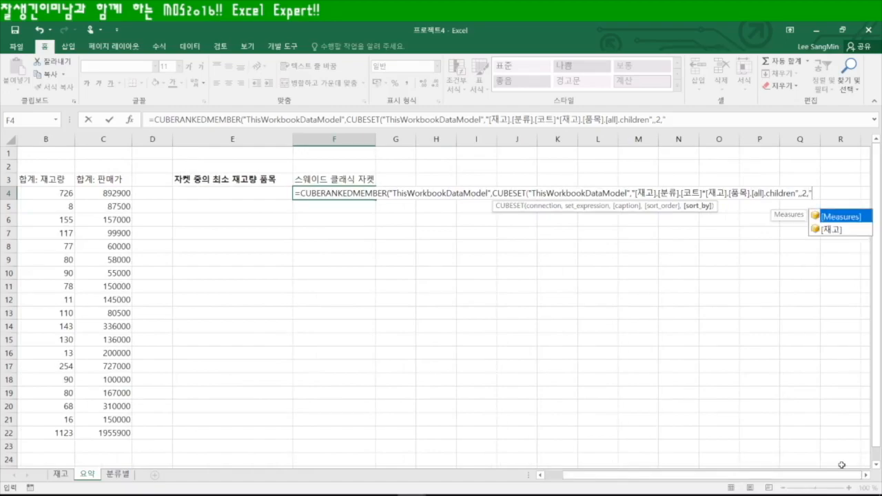
pyautogui.write('[')
pyautogui.doubleClick(841, 214)
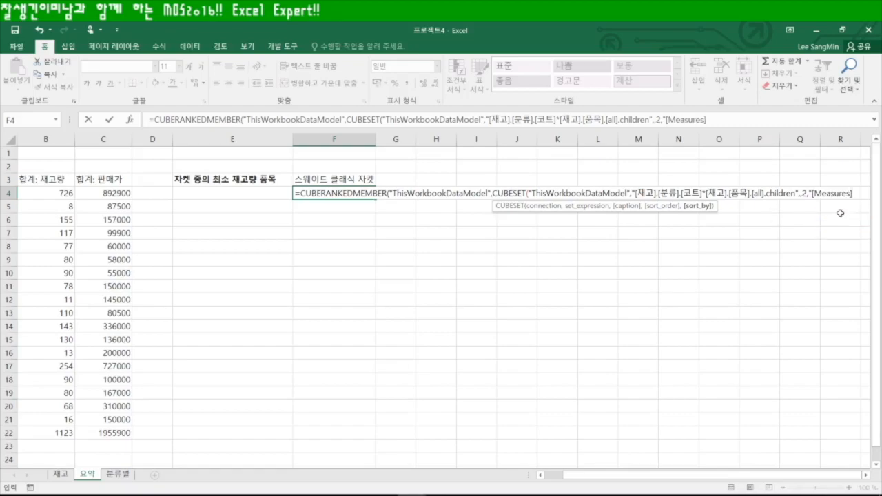
pyautogui.write('.[합계: ')
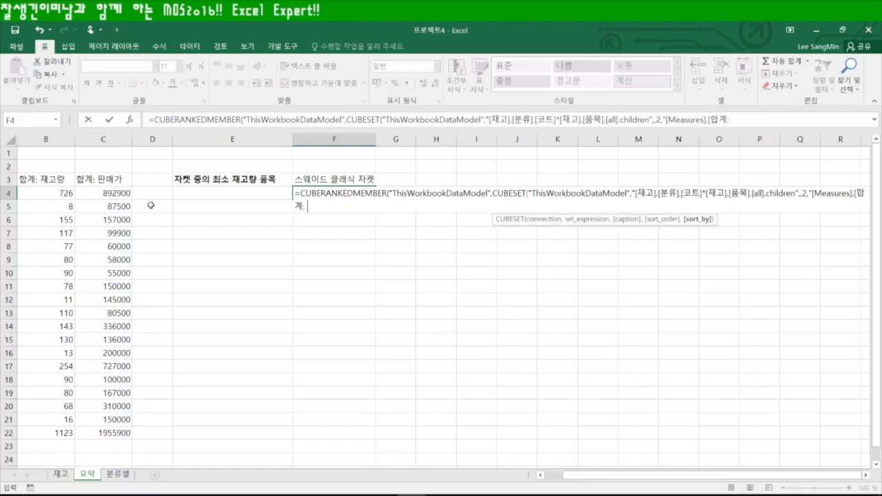
pyautogui.write('잭고량]"),')
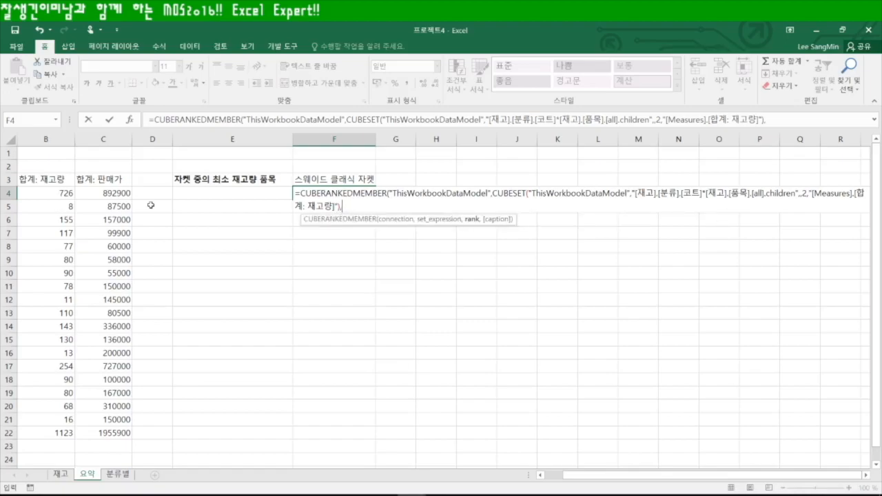
pyautogui.write('1)')
pyautogui.press('Return')
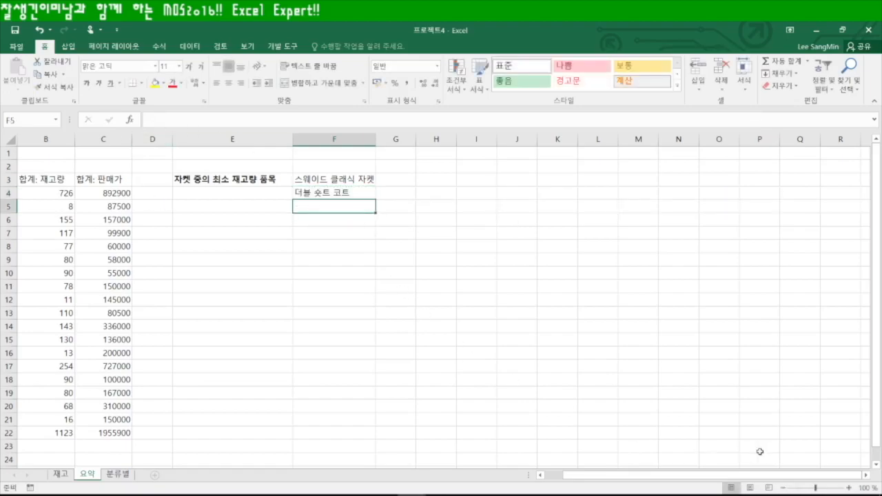
# Inspect B18's stock formula and F4's finished formula, selecting its coat set portion
pyautogui.moveTo(761, 476); pyautogui.dragTo(729, 474)
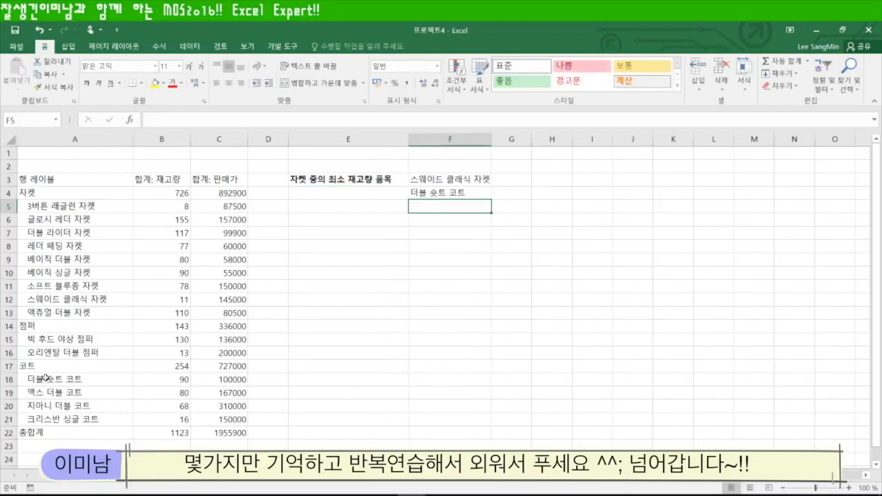
pyautogui.click(182, 380)
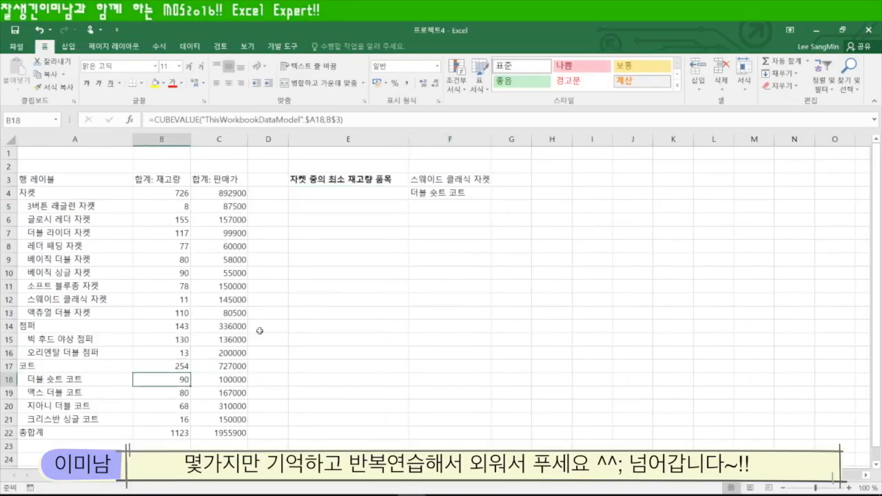
pyautogui.click(454, 193)
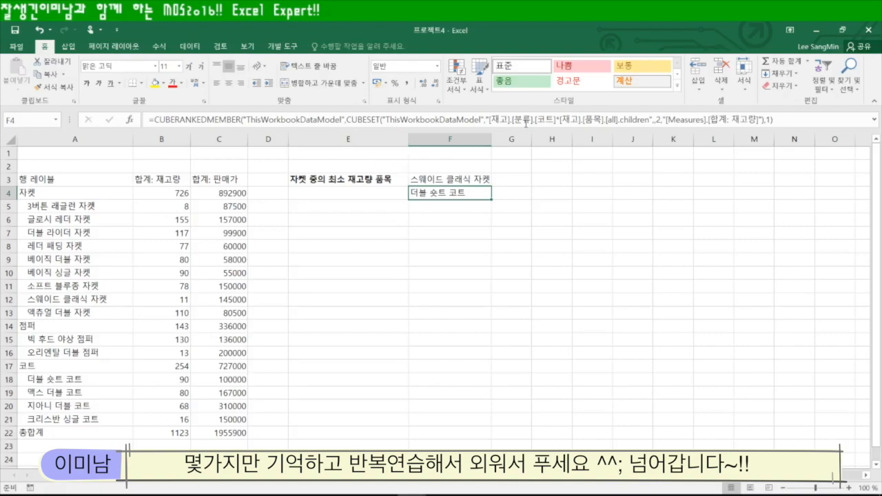
pyautogui.moveTo(489, 120); pyautogui.dragTo(762, 119)
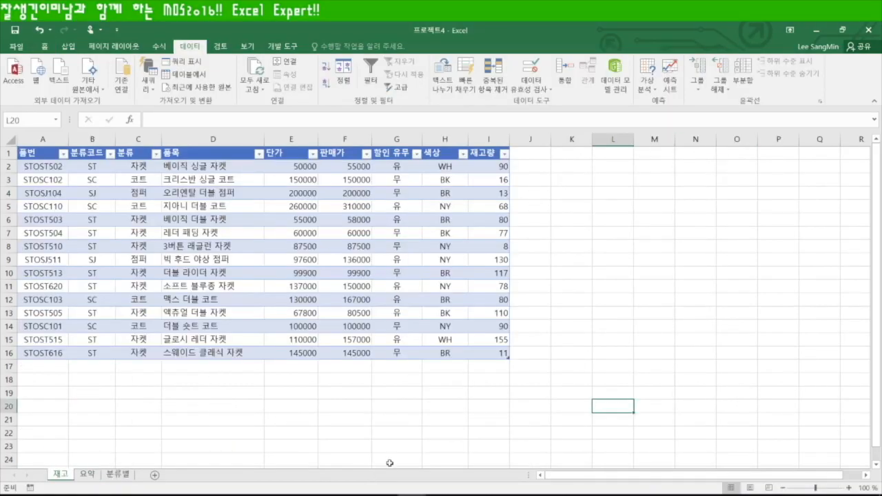
# Glance at the 요약 sheet, then select column G (할인 유무) on the 재고 sheet
pyautogui.click(87, 474)
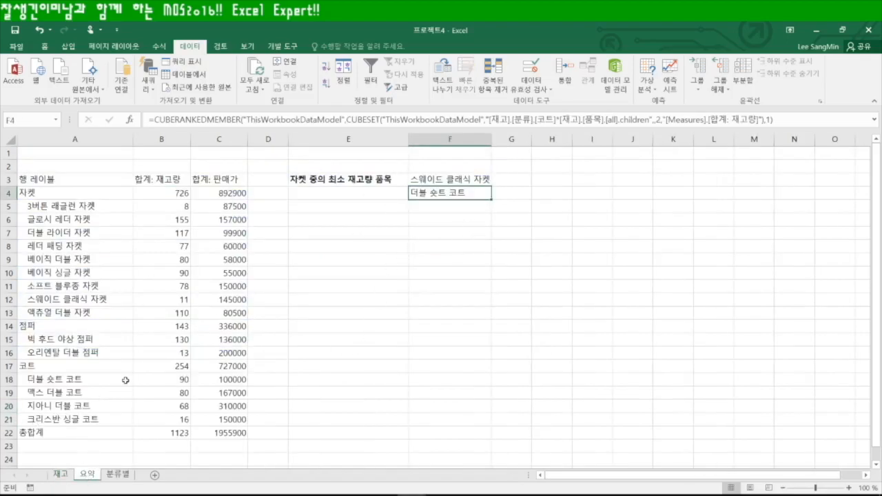
pyautogui.click(62, 474)
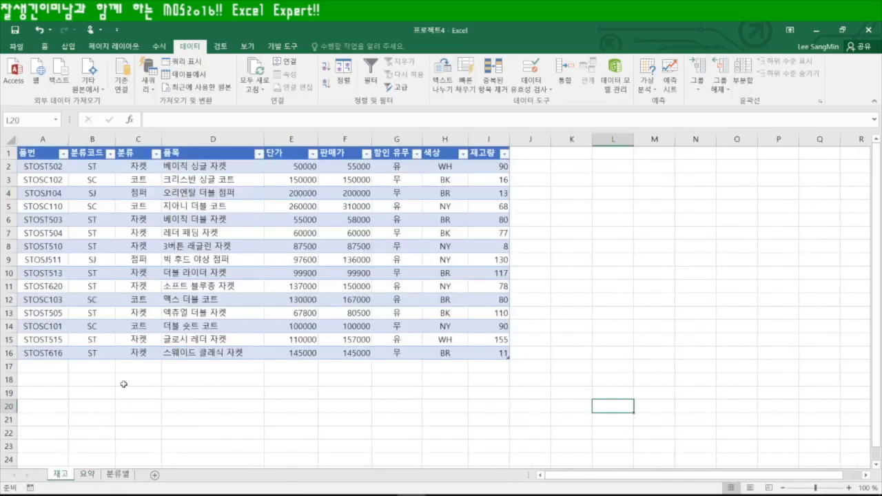
pyautogui.click(400, 140)
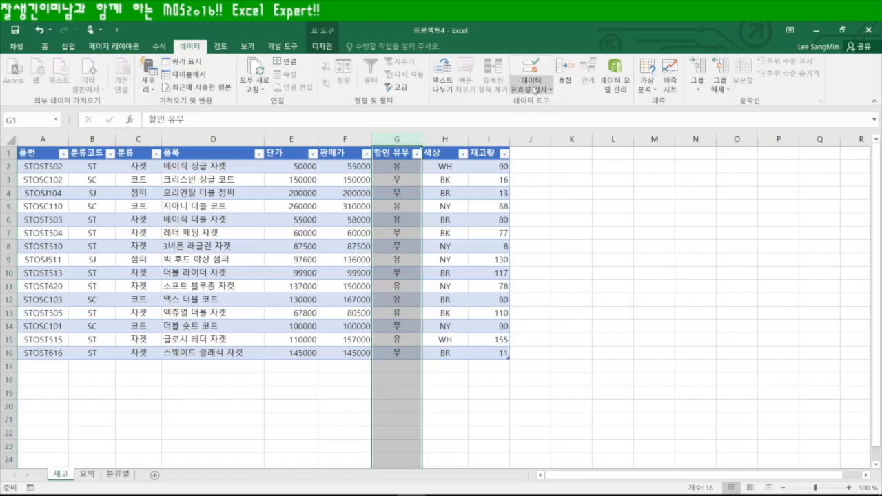
# Add data validation allowing only a list with source 유,무
pyautogui.click(532, 89)
pyautogui.click(541, 103)
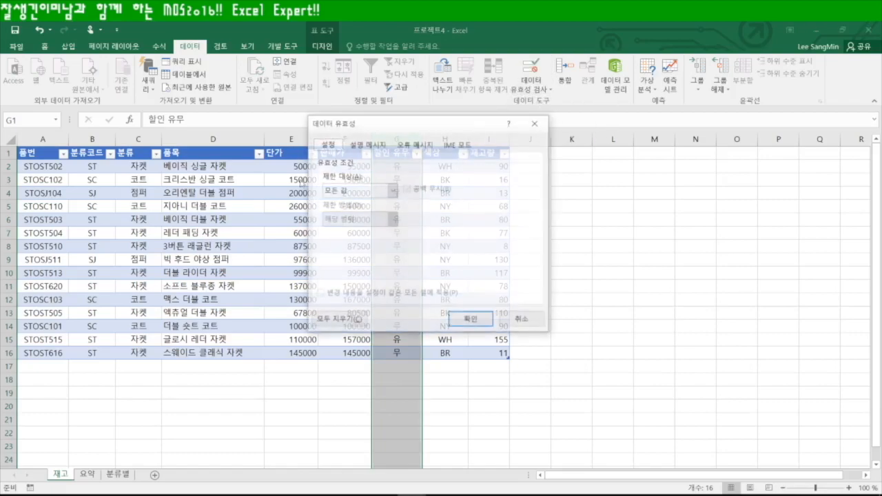
pyautogui.click(393, 190)
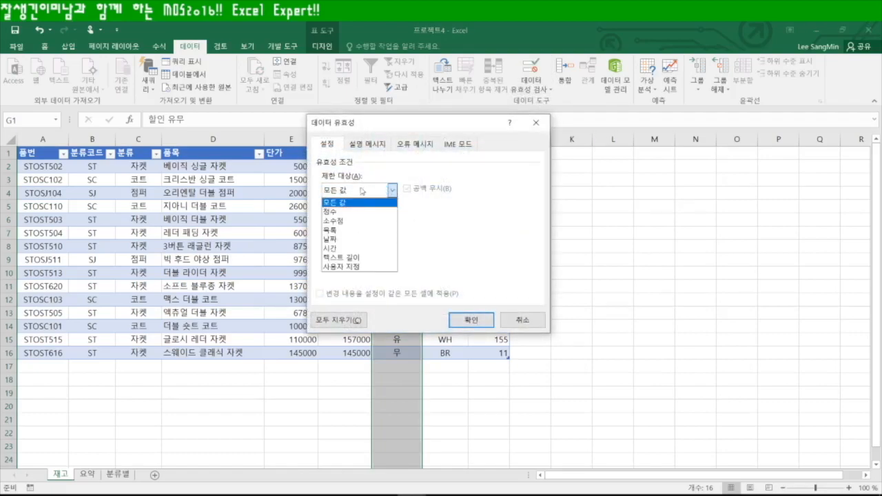
pyautogui.click(343, 229)
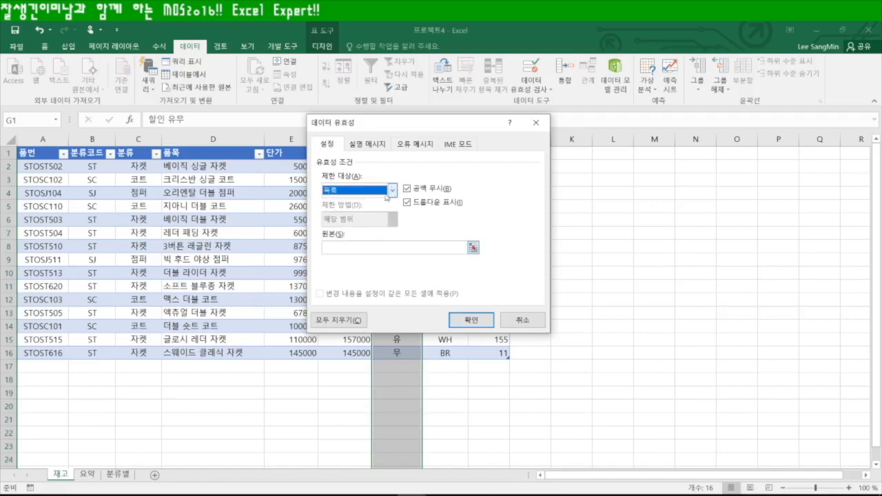
pyautogui.click(356, 248)
pyautogui.write('유,무')
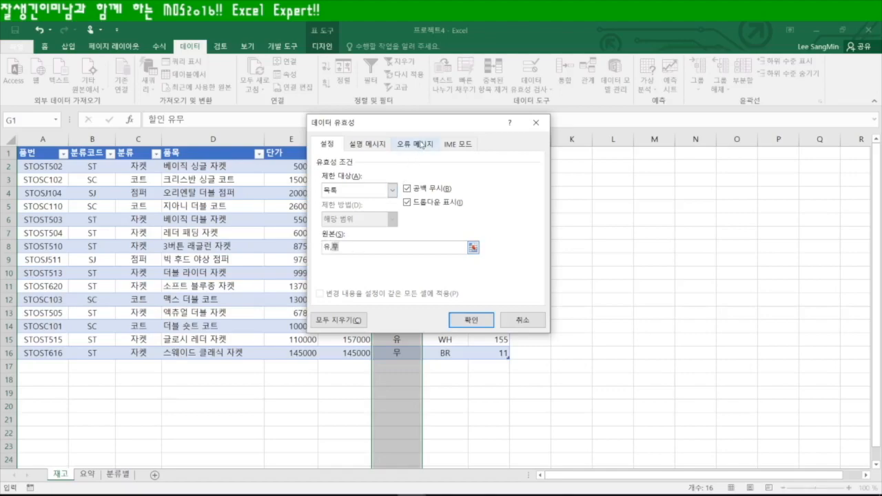
# Add a Warning error alert titled 잘못된 할인정보 asking to choose from 유, 무, then select G17
pyautogui.click(412, 146)
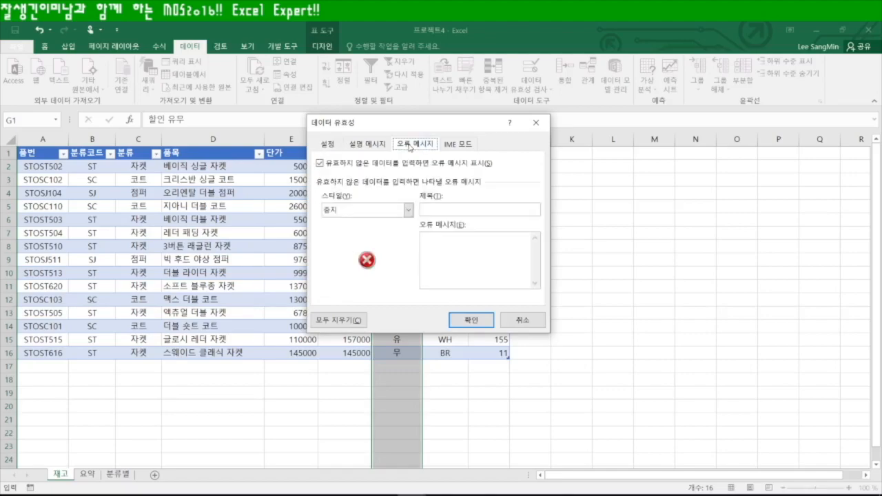
pyautogui.click(409, 211)
pyautogui.click(360, 229)
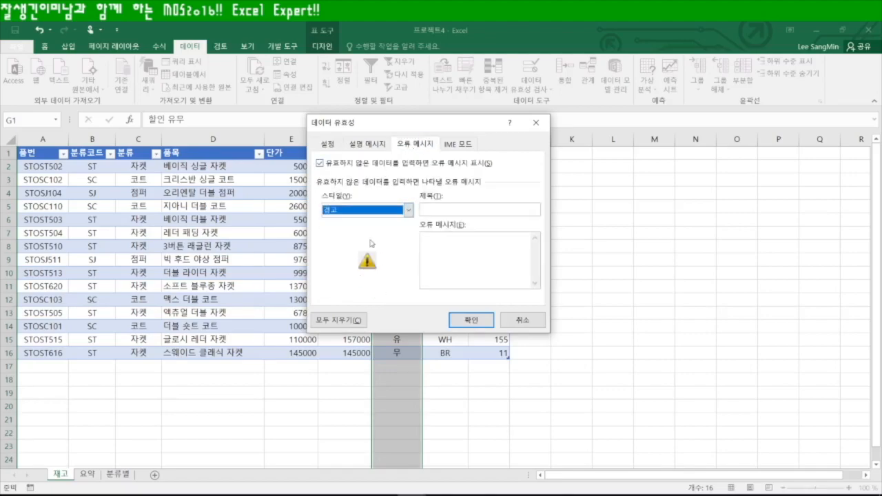
pyautogui.click(448, 211)
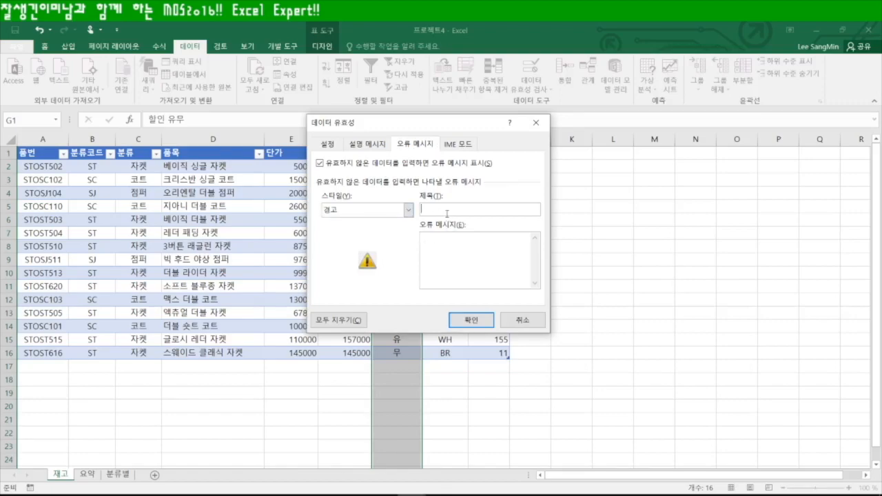
pyautogui.write('wkf')
pyautogui.press('BackSpace')
pyautogui.press('BackSpace')
pyautogui.press('BackSpace')
pyautogui.write('잘못된 할인정보')
pyautogui.click(439, 246)
pyautogui.write('ㅇ, 무에서 선택')
pyautogui.click(471, 319)
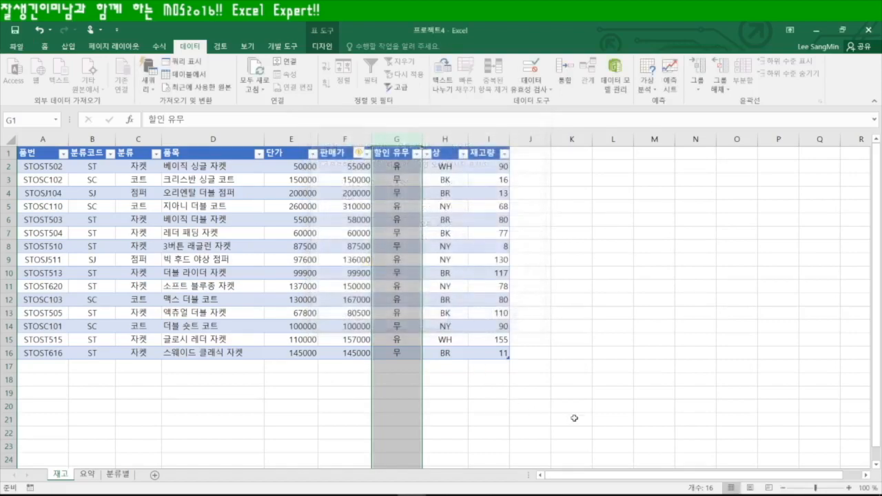
pyautogui.click(563, 404)
pyautogui.click(404, 366)
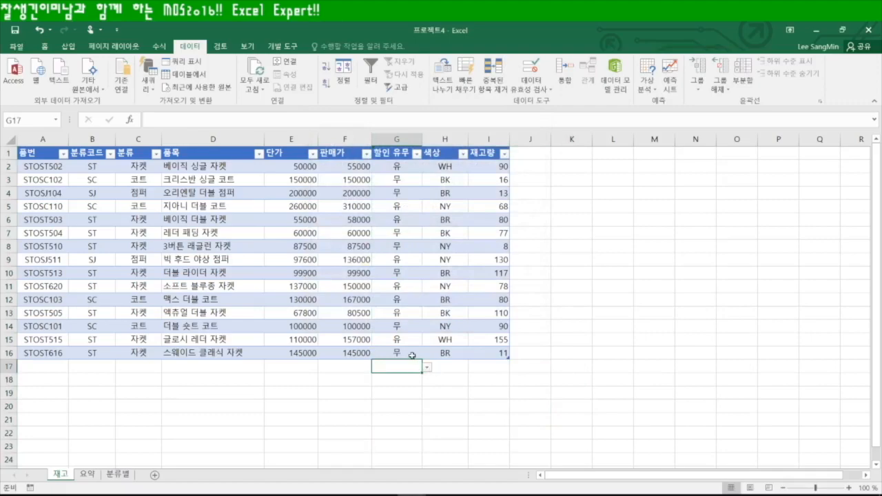
pyautogui.click(401, 420)
pyautogui.click(427, 421)
pyautogui.click(404, 418)
pyautogui.write('이미남')
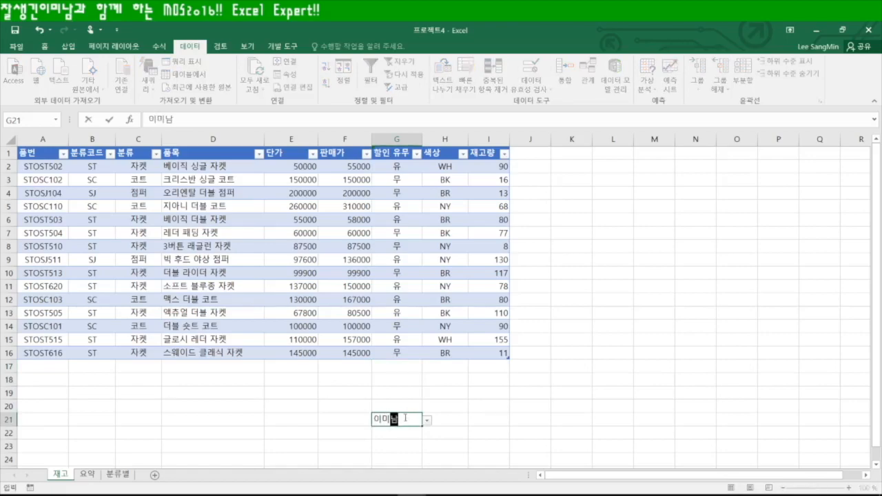
pyautogui.press('Return')
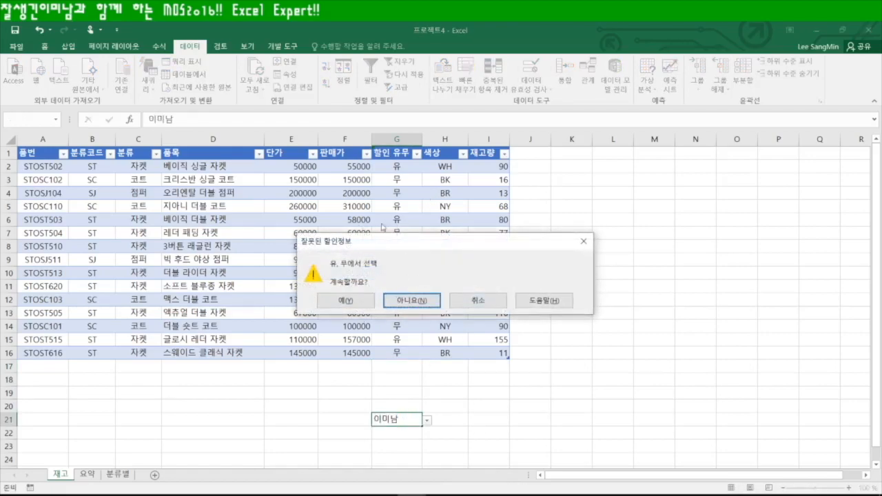
pyautogui.click(474, 302)
pyautogui.click(400, 369)
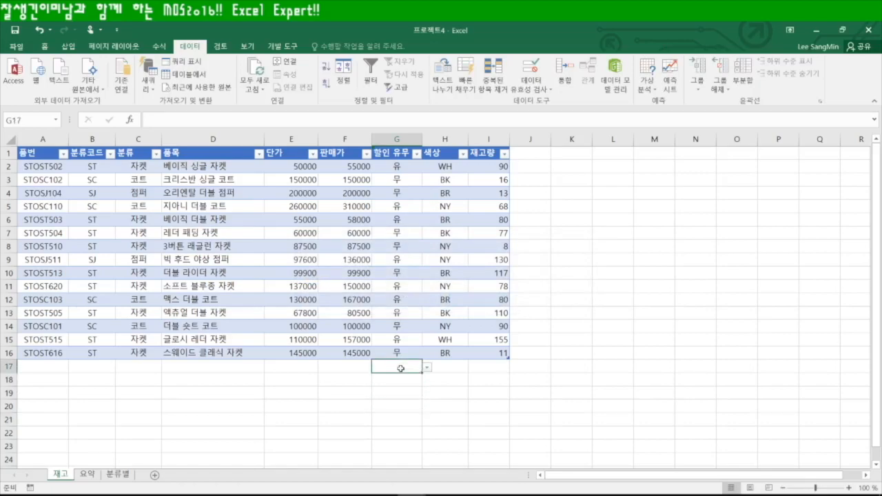
pyautogui.click(487, 166)
# Select I2:I16 and change the existing 상위 10 rule to format values above average
pyautogui.moveTo(487, 166); pyautogui.dragTo(510, 356)
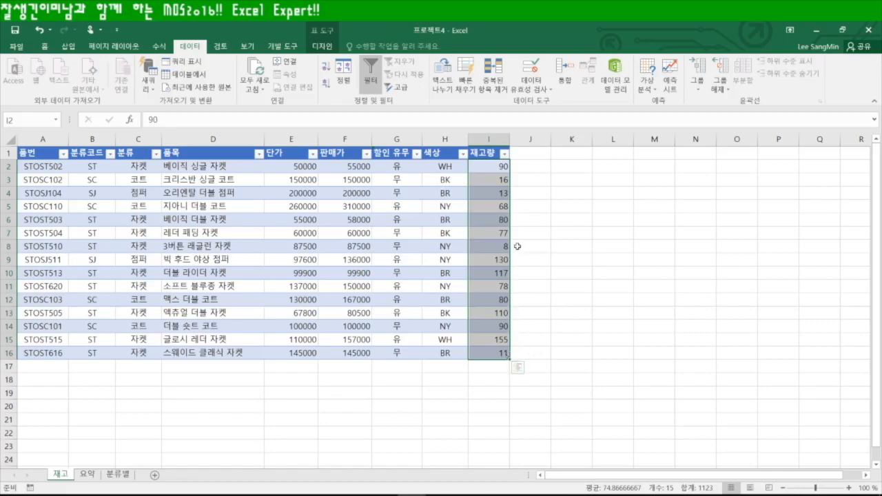
pyautogui.click(48, 47)
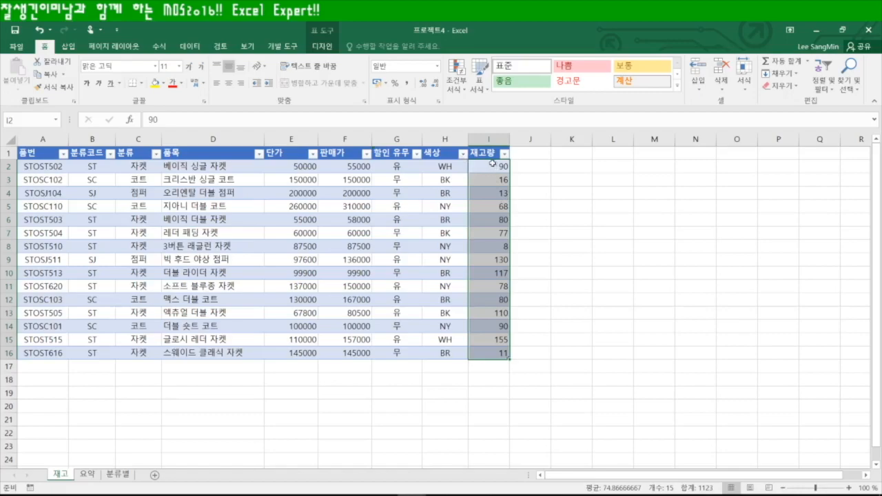
pyautogui.click(456, 74)
pyautogui.click(496, 253)
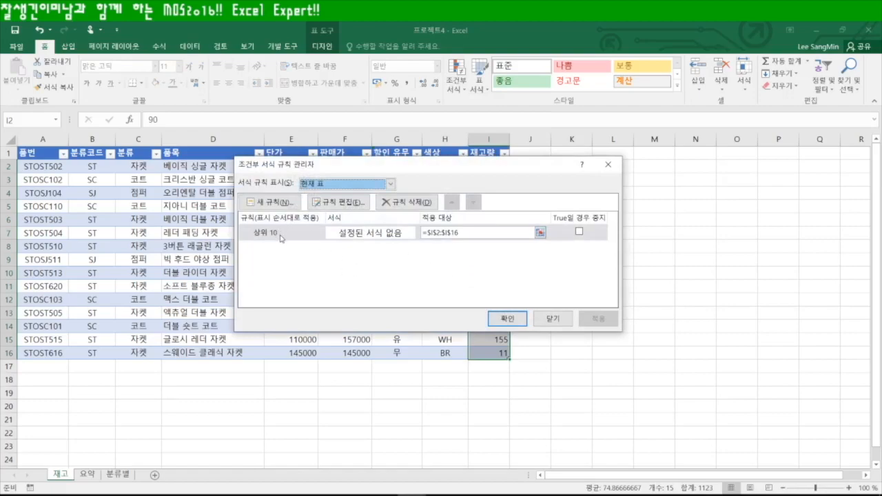
pyautogui.doubleClick(280, 234)
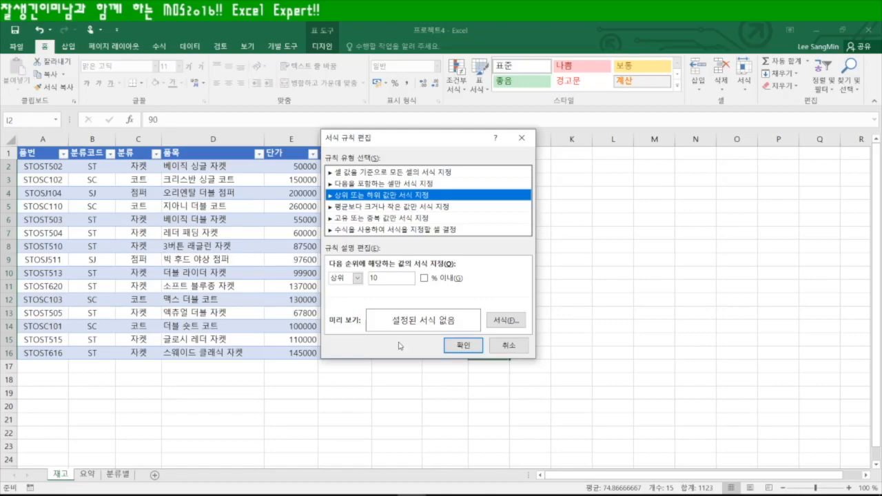
pyautogui.click(392, 206)
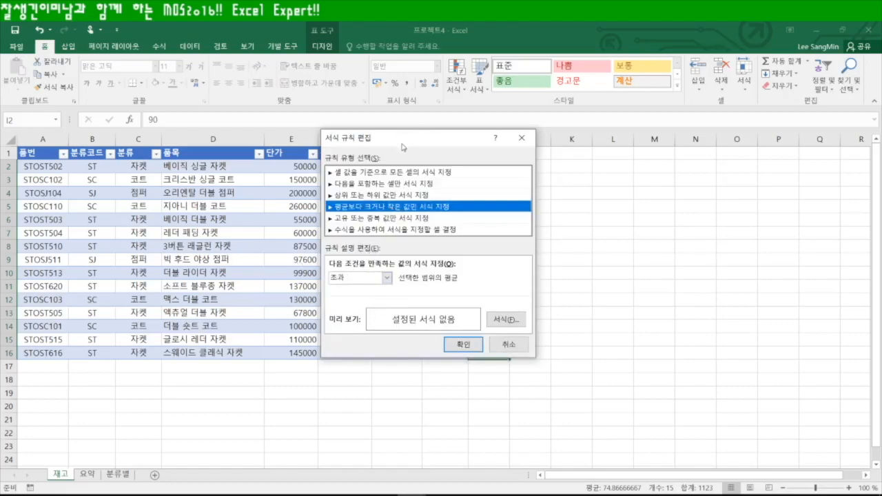
pyautogui.moveTo(403, 147); pyautogui.dragTo(669, 154)
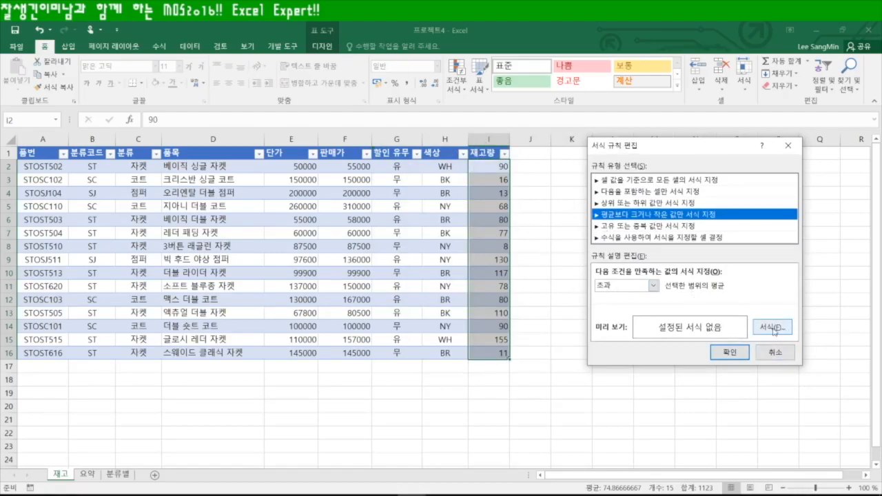
# Set the rule's font colour to purple RGB 153, 20, 204 and confirm all dialogs
pyautogui.click(773, 329)
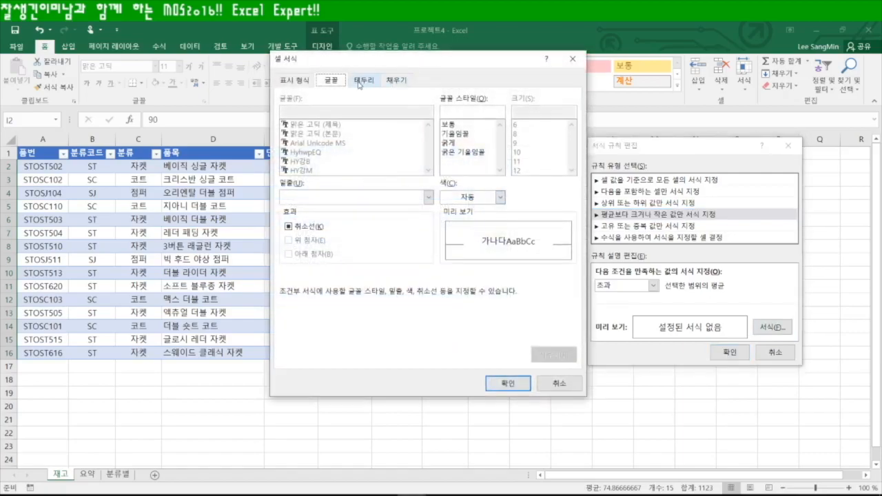
pyautogui.click(500, 197)
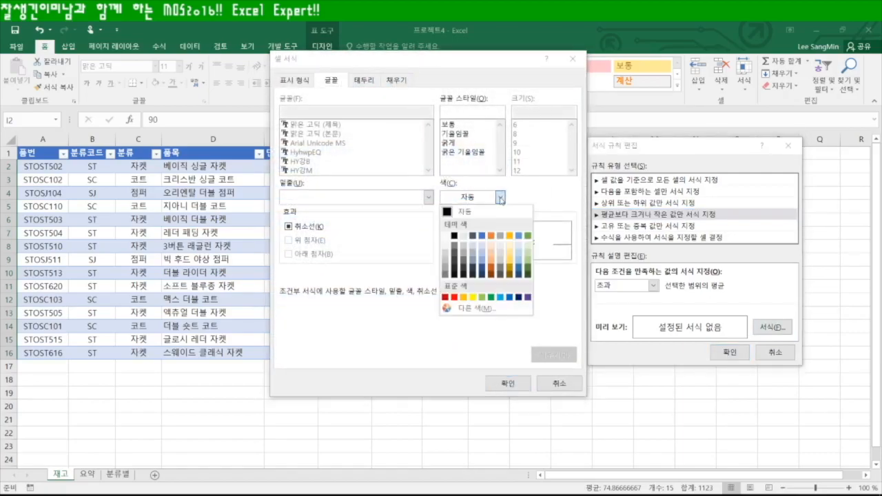
pyautogui.click(475, 309)
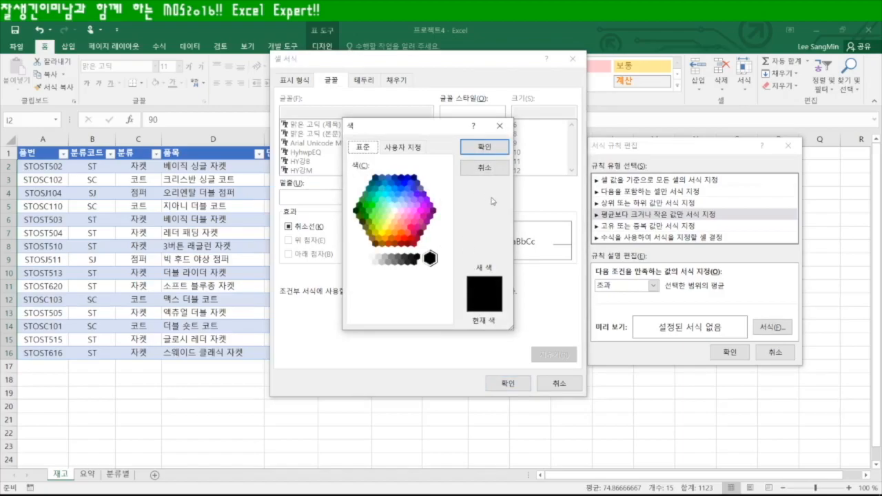
pyautogui.click(405, 147)
pyautogui.write('153')
pyautogui.write('20')
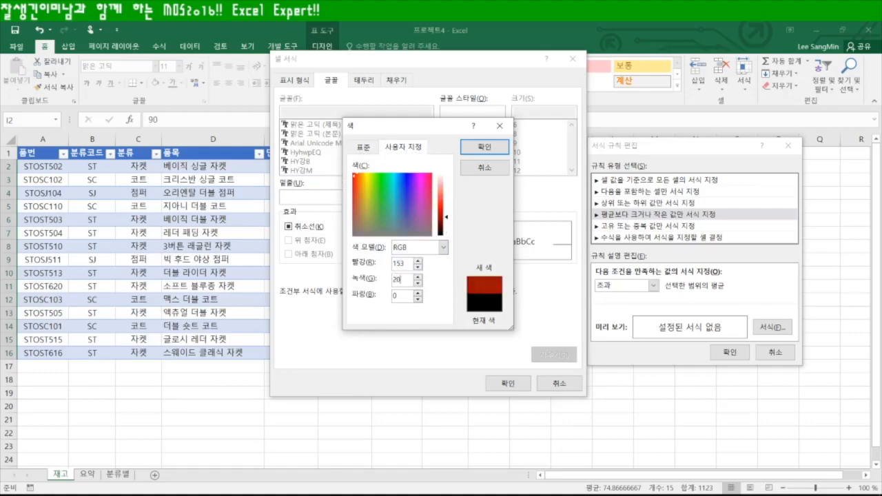
pyautogui.write('204')
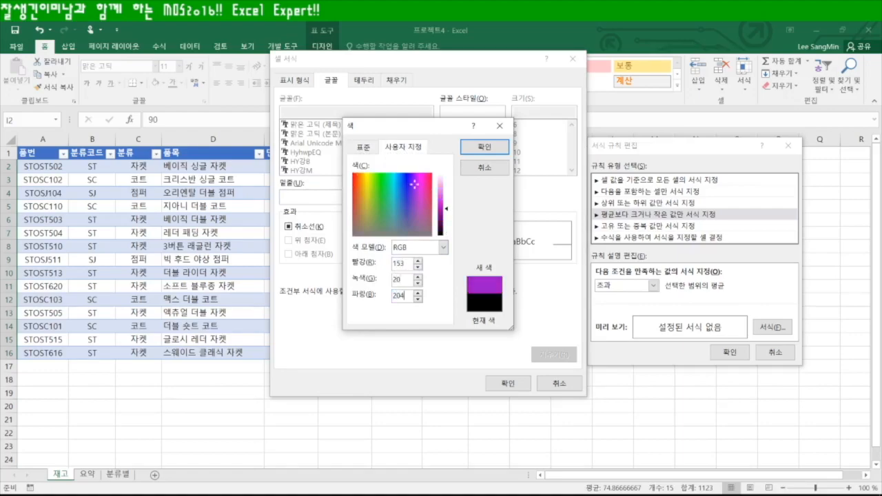
pyautogui.click(484, 146)
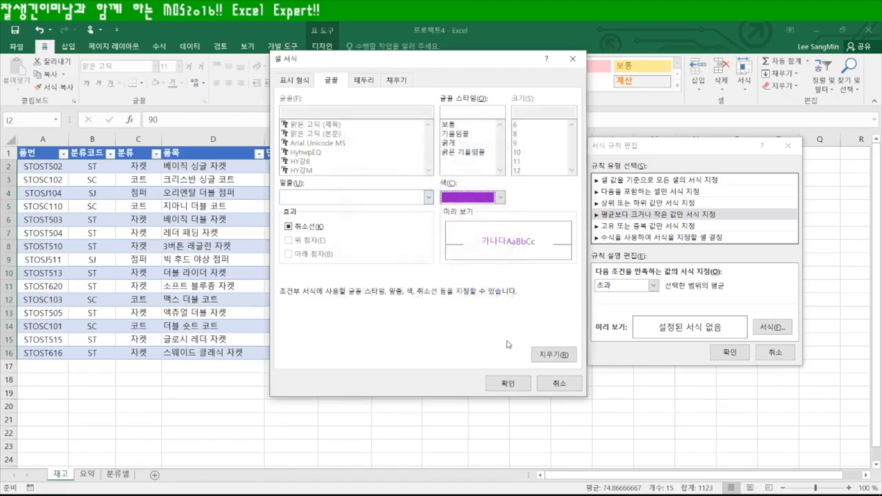
pyautogui.click(509, 383)
pyautogui.click(725, 351)
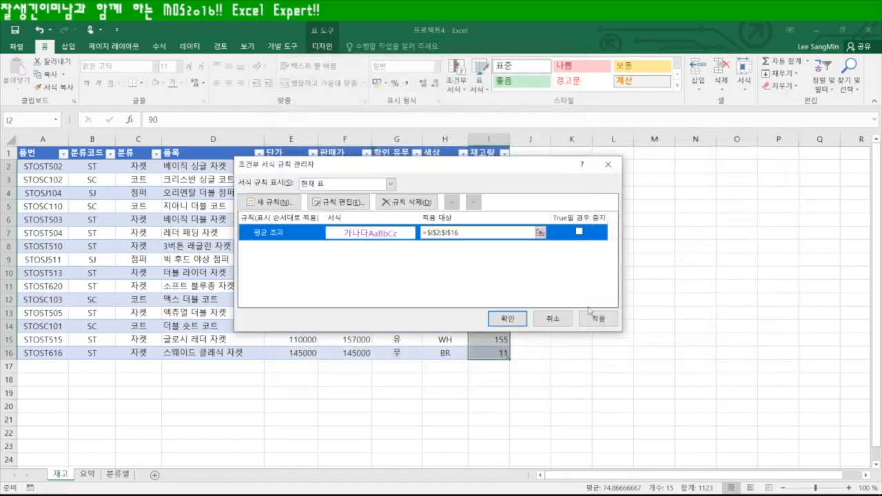
pyautogui.click(513, 320)
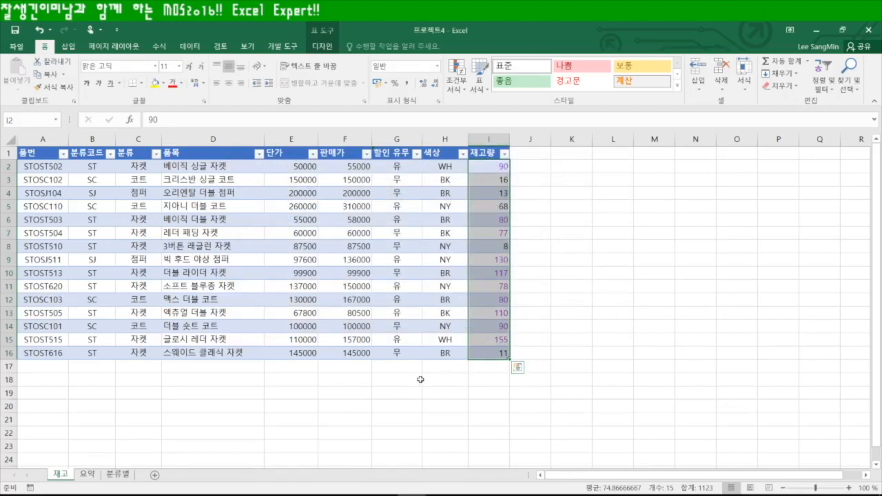
# Check the purple values and the 분류별 sheet, then select the whole 재고 table
pyautogui.click(440, 405)
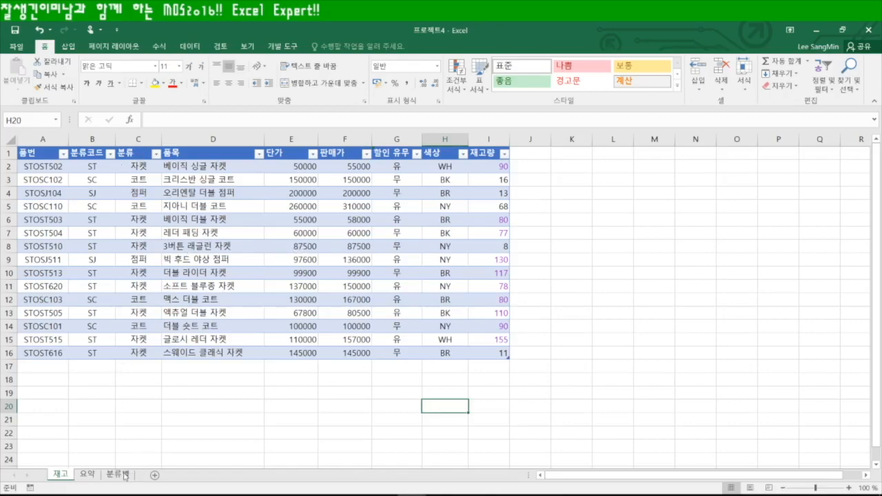
pyautogui.click(119, 475)
pyautogui.click(254, 324)
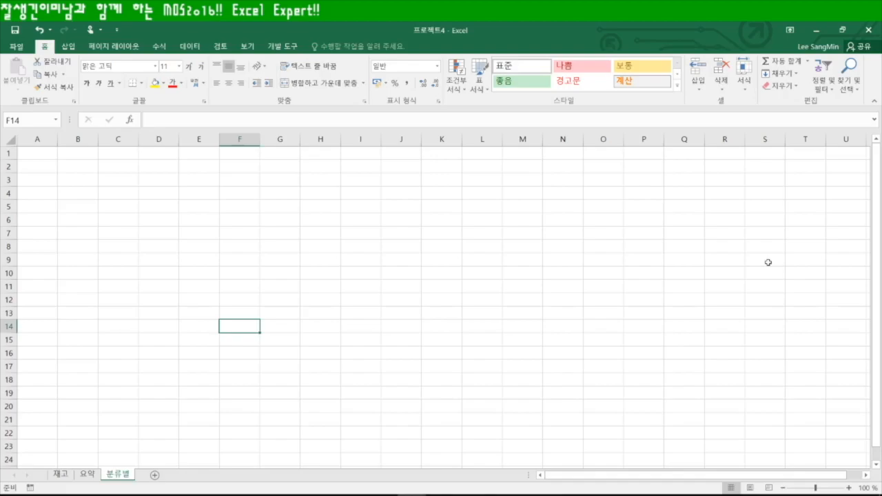
pyautogui.click(62, 476)
pyautogui.click(205, 244)
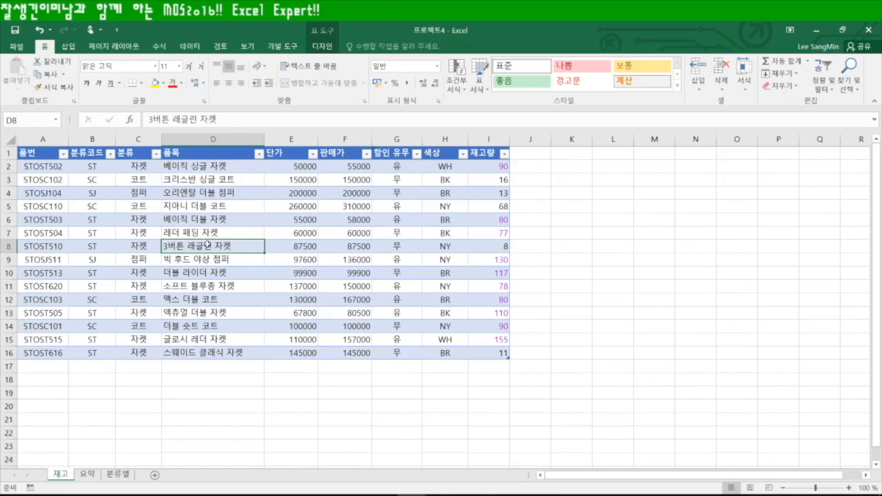
pyautogui.hotkey('ctrl', 'a')
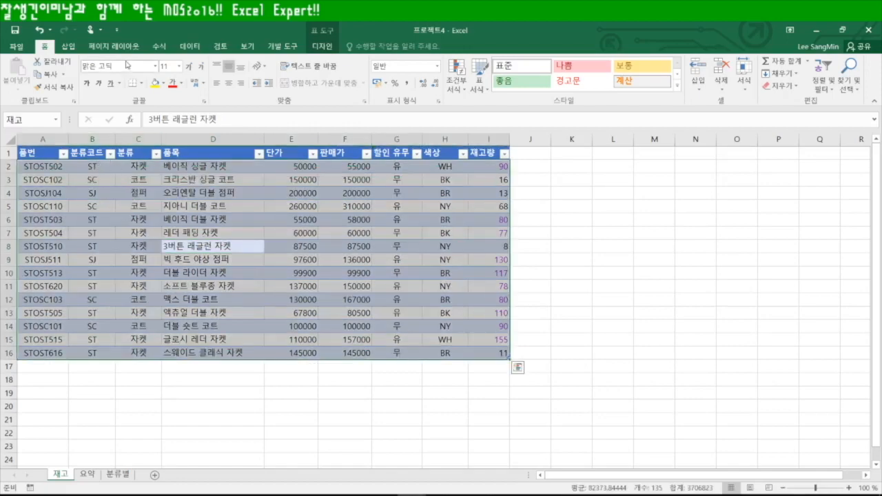
# Insert a pivot chart from the table on the existing sheet at 분류별!$A$1
pyautogui.click(71, 49)
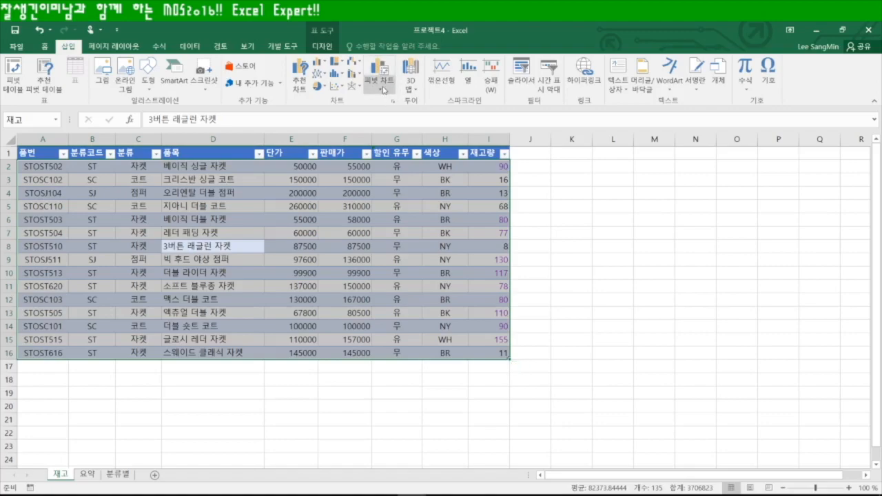
pyautogui.click(381, 85)
pyautogui.click(409, 103)
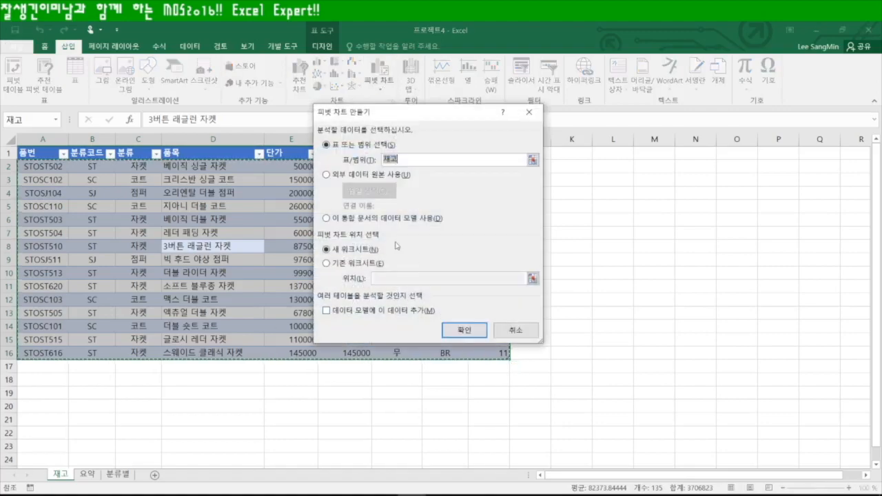
pyautogui.click(326, 263)
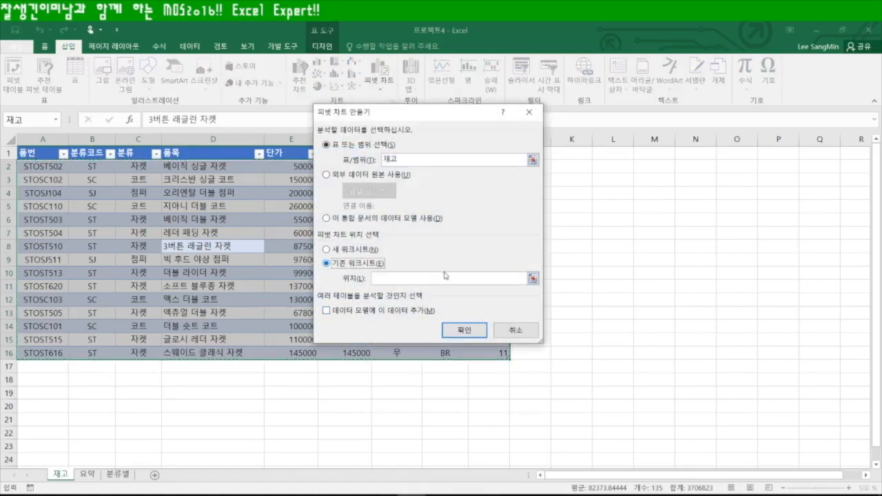
pyautogui.click(532, 278)
pyautogui.click(115, 475)
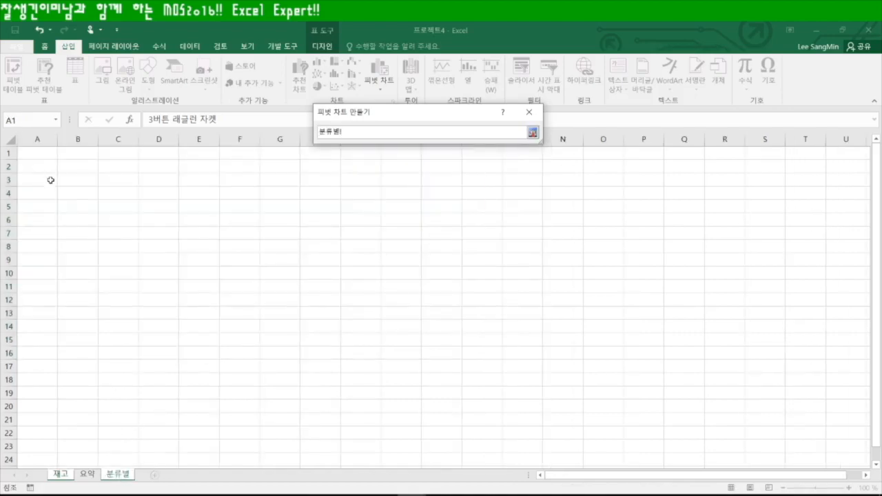
pyautogui.click(40, 153)
pyautogui.press('Return')
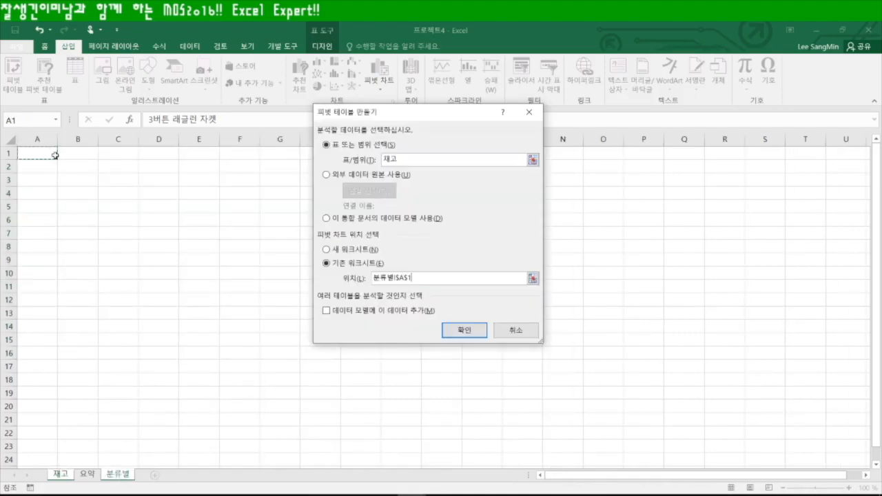
pyautogui.click(459, 333)
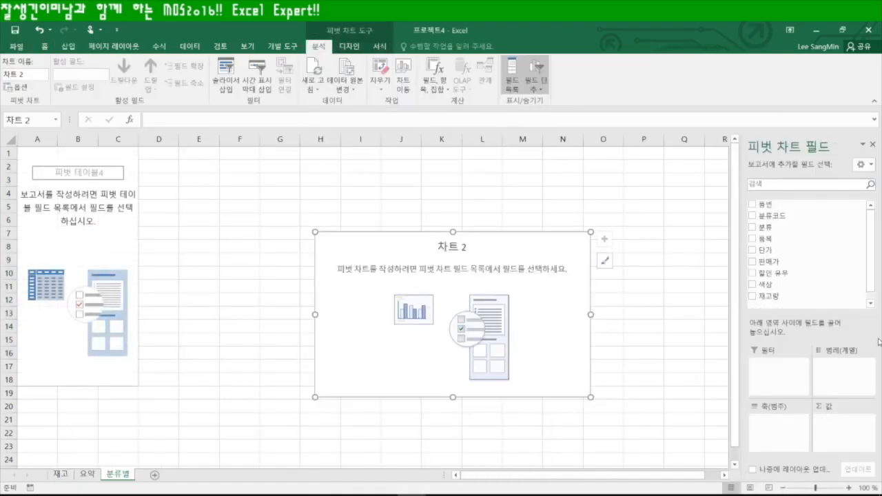
# Place 분류 and 색상 on the chart axis and count 품목 as the values
pyautogui.moveTo(760, 228); pyautogui.dragTo(785, 434)
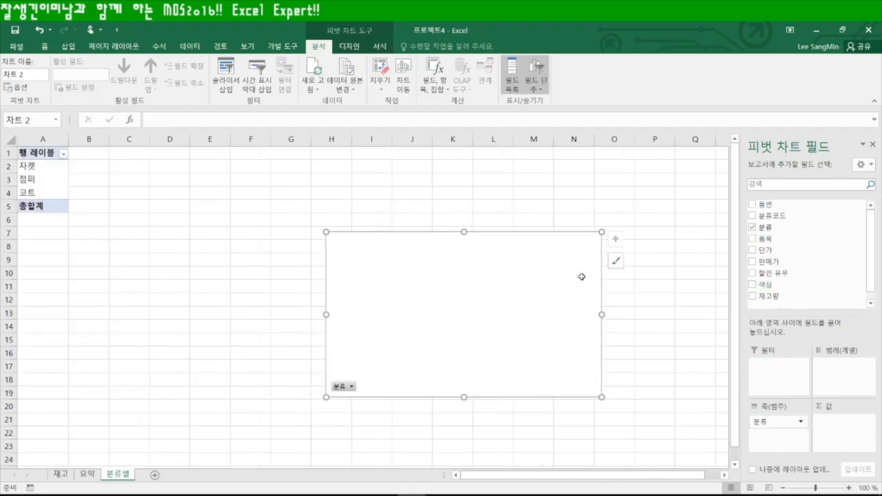
pyautogui.moveTo(765, 285); pyautogui.dragTo(785, 446)
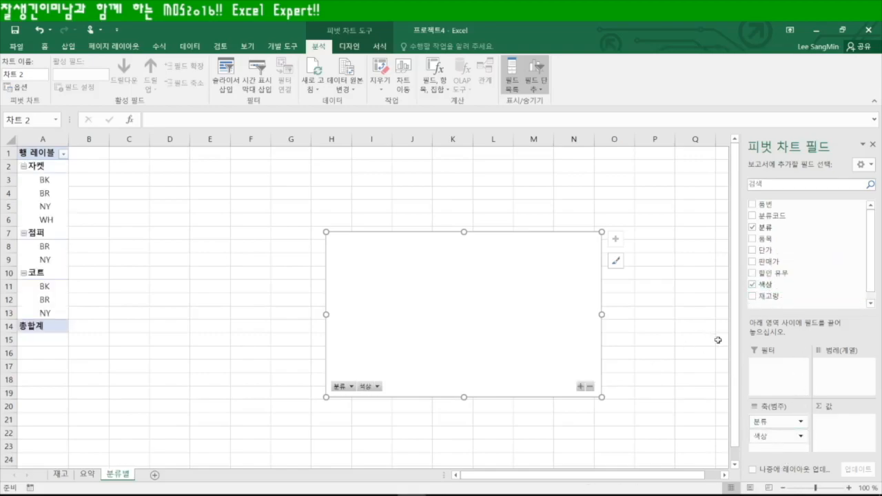
pyautogui.moveTo(764, 238); pyautogui.dragTo(851, 435)
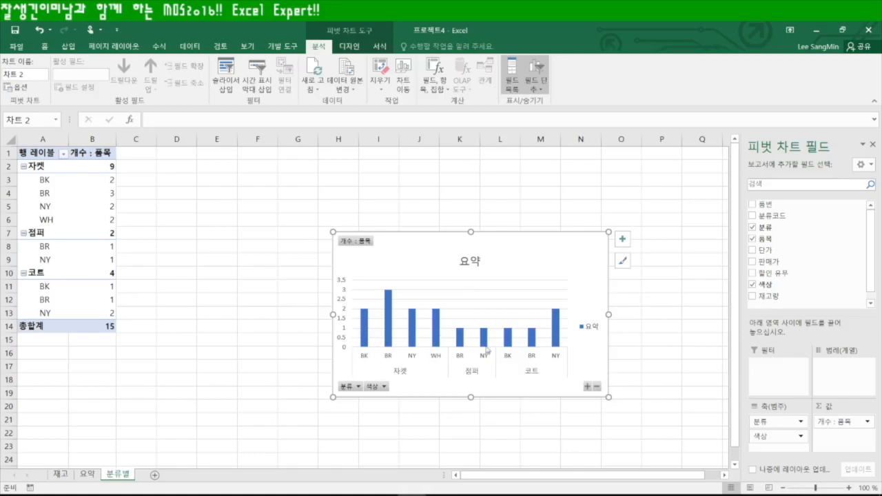
# Filter the 색상 field to show only BK and BR, excluding NY and WH
pyautogui.moveTo(410, 346)
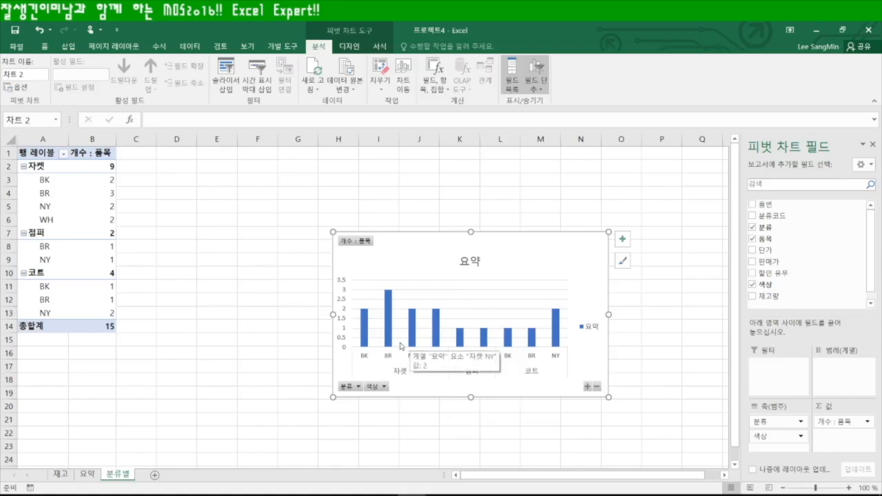
pyautogui.click(384, 387)
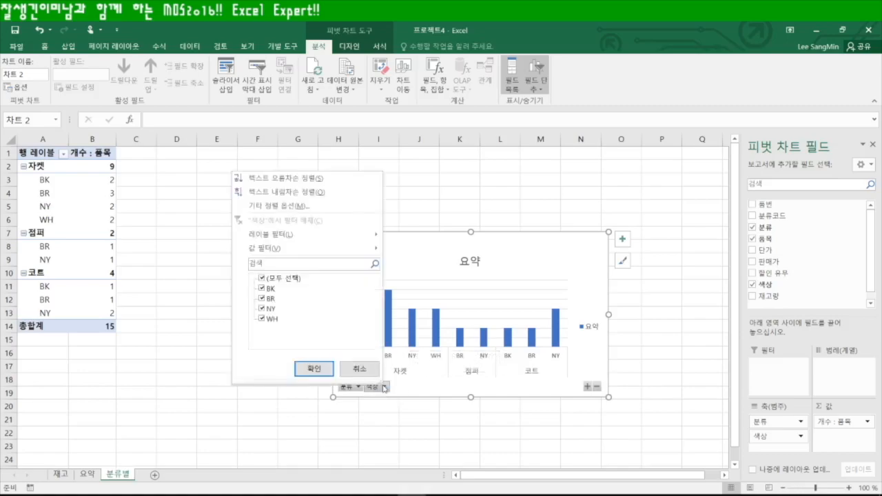
pyautogui.click(262, 309)
pyautogui.click(261, 318)
pyautogui.click(315, 369)
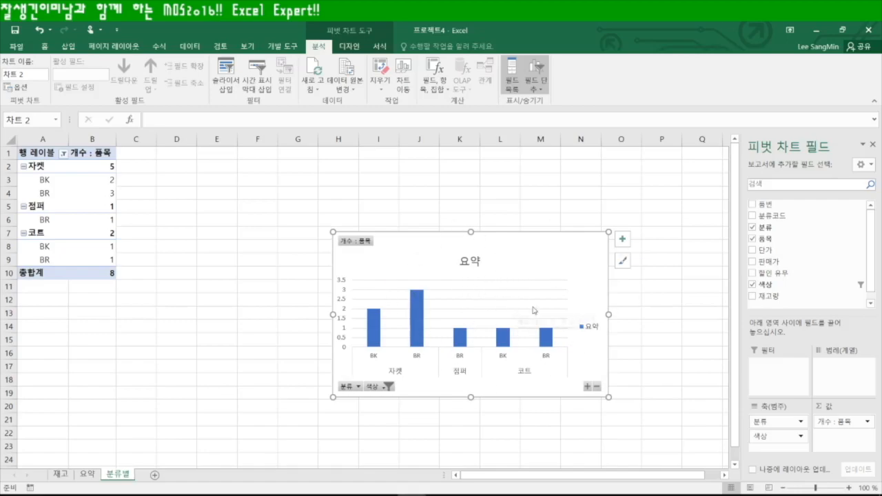
# Change the pivot chart type to a line chart
pyautogui.click(350, 48)
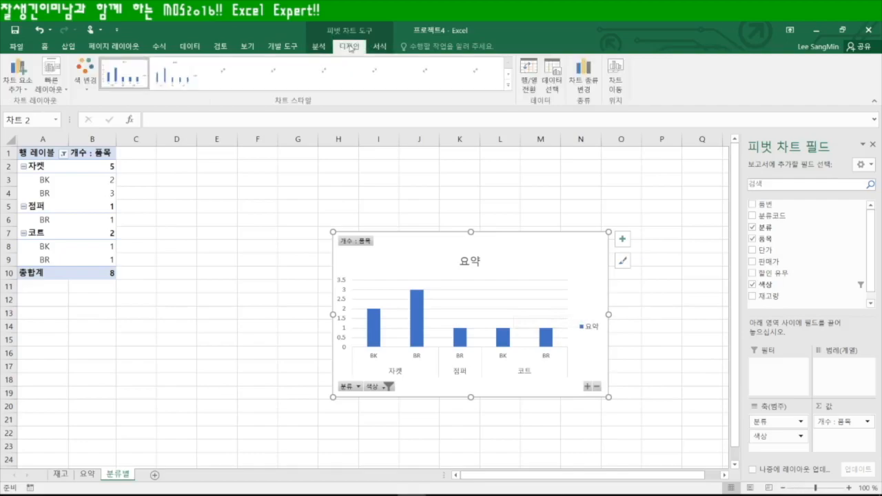
pyautogui.rightClick(562, 246)
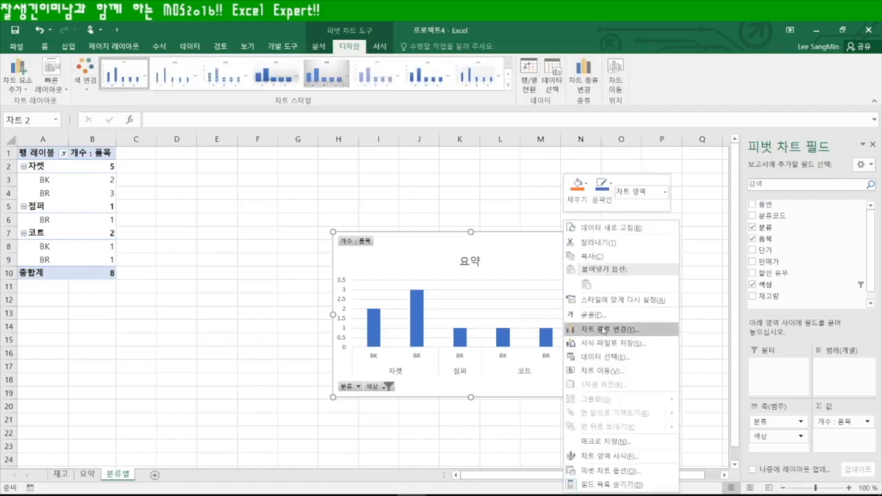
pyautogui.click(606, 329)
pyautogui.click(215, 202)
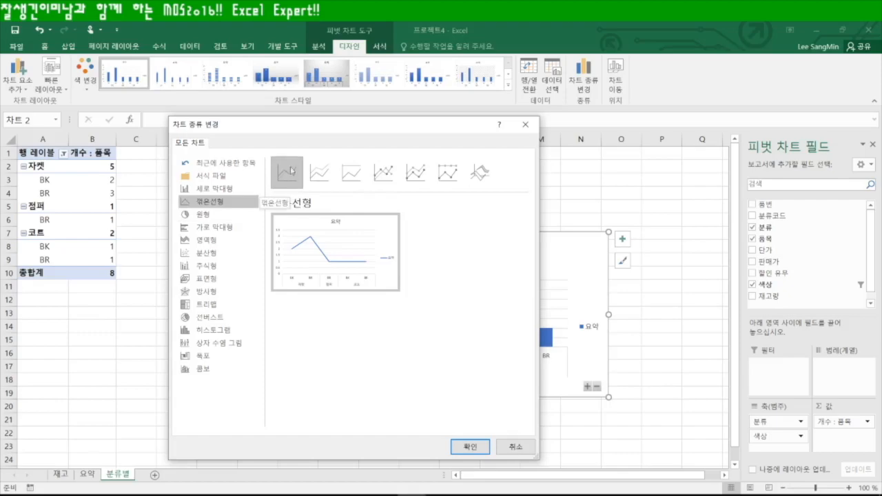
pyautogui.click(469, 447)
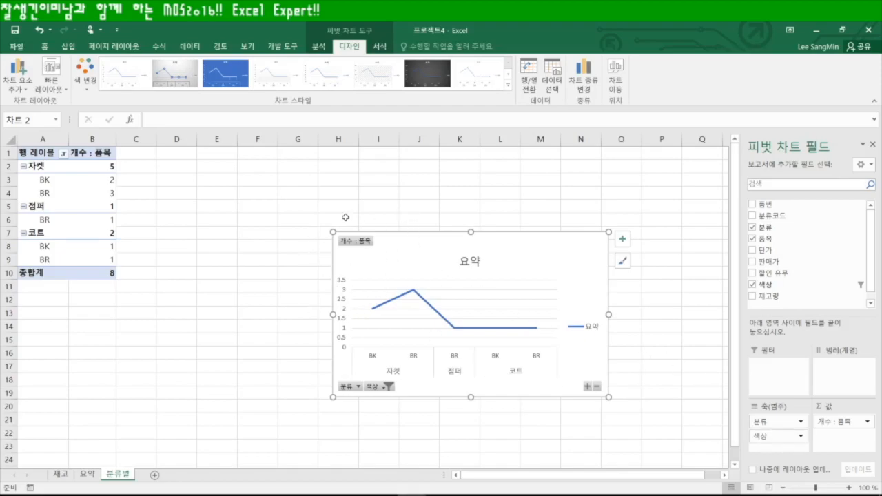
# Move the chart up and left, reposition the 색상 field, and click off the chart
pyautogui.moveTo(421, 247); pyautogui.dragTo(257, 196)
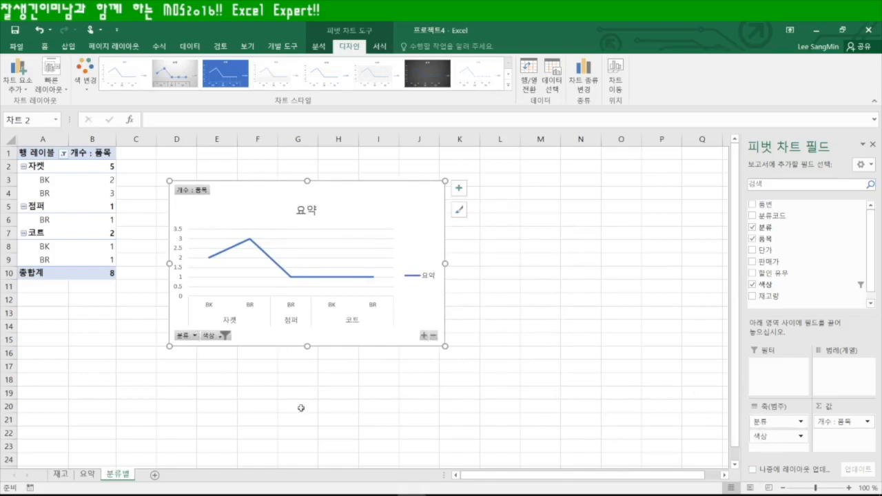
pyautogui.moveTo(775, 437)
pyautogui.mouseDown()
pyautogui.moveTo(820, 419)
pyautogui.moveTo(837, 375)
pyautogui.moveTo(782, 437)
pyautogui.mouseUp()
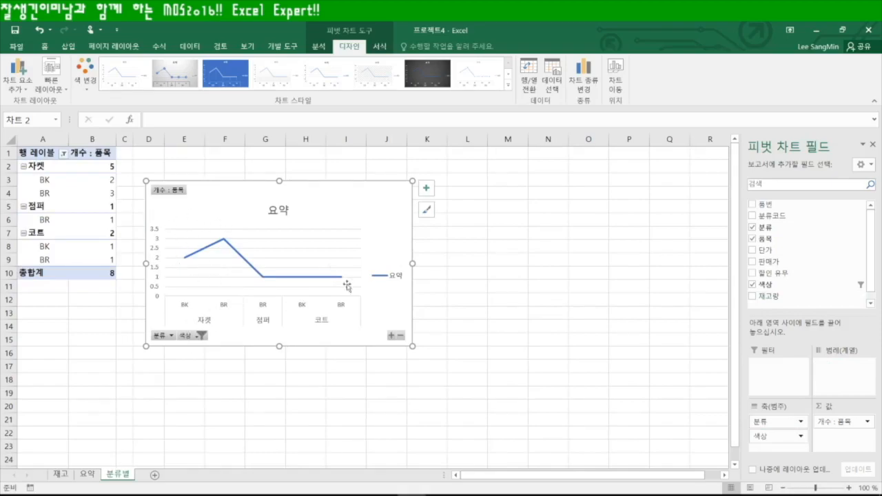
pyautogui.click(532, 296)
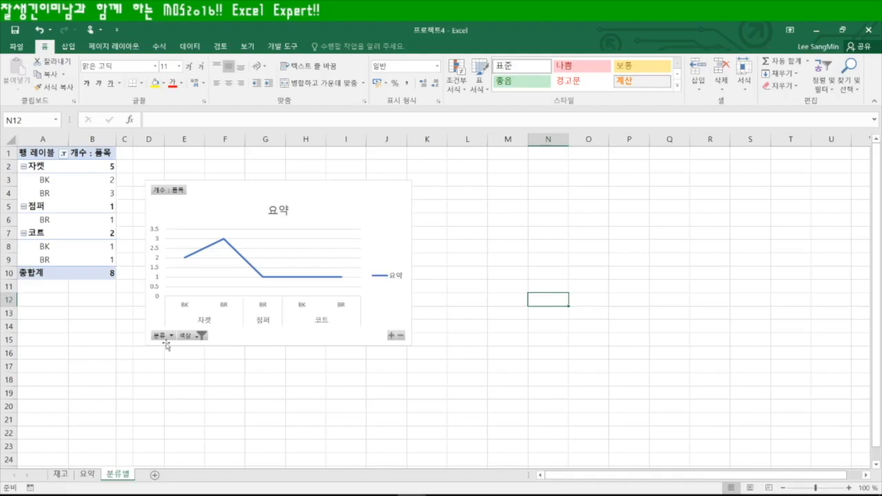
# In Options > Formulas, enable flagging of inconsistent calculated-column formulas in tables and confirm
pyautogui.click(265, 394)
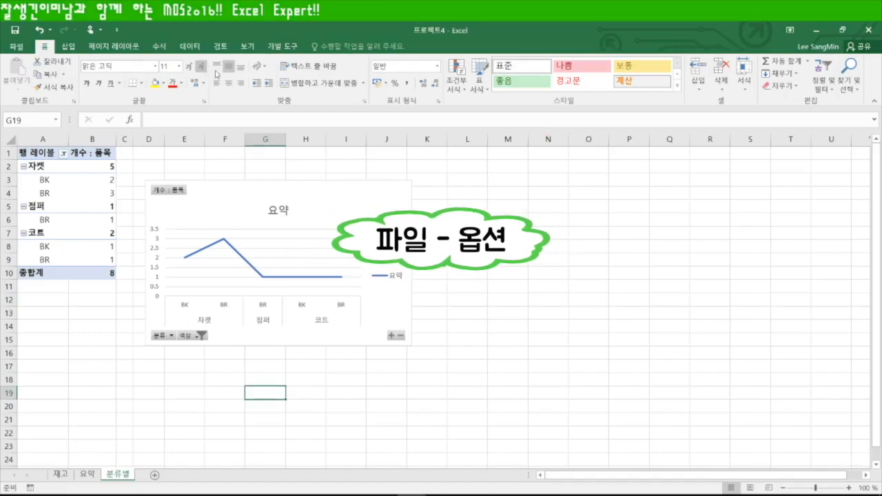
pyautogui.click(17, 46)
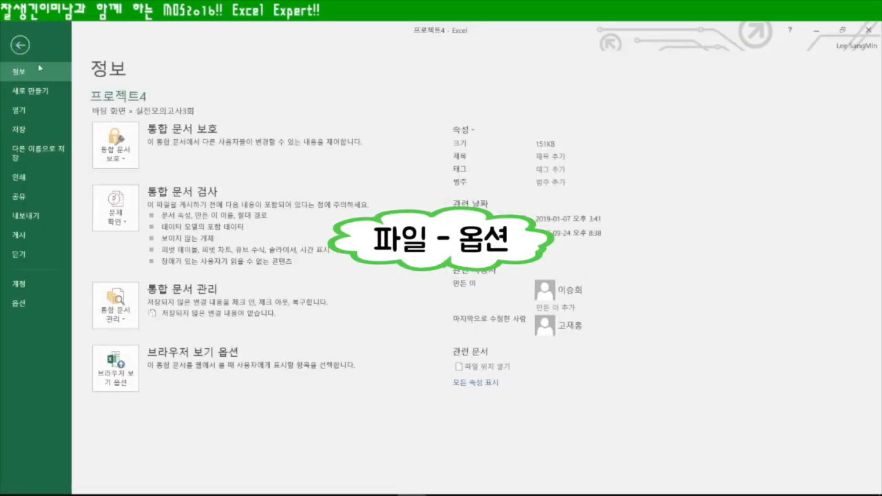
pyautogui.click(18, 304)
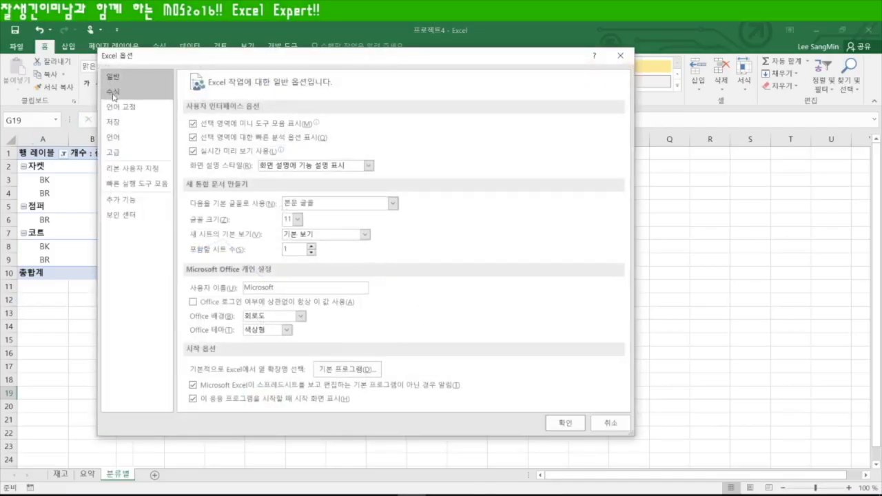
pyautogui.click(112, 93)
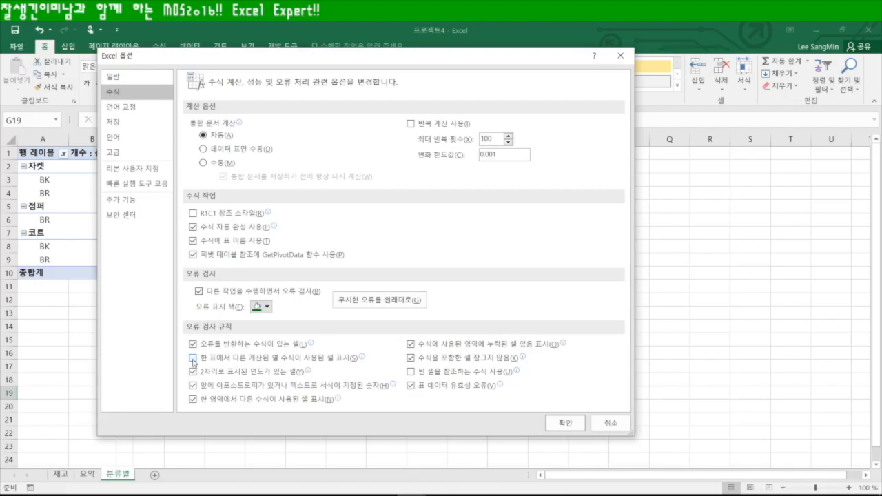
pyautogui.click(193, 358)
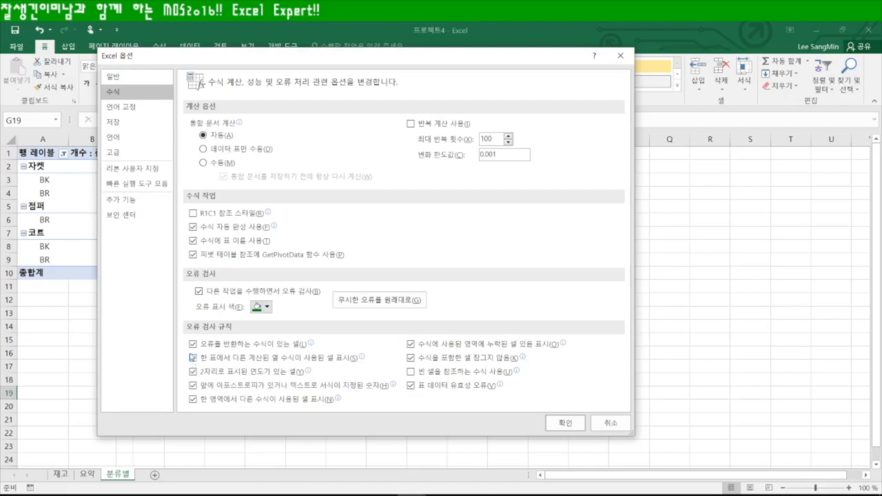
pyautogui.click(565, 425)
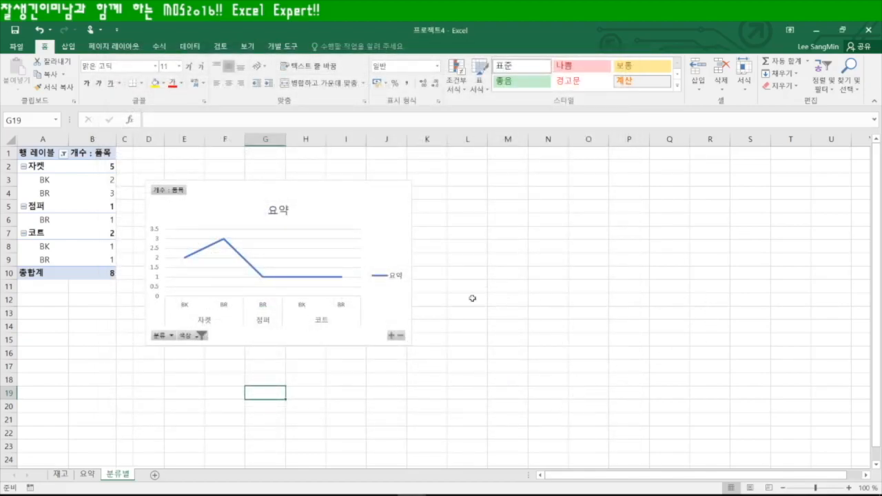
pyautogui.click(16, 46)
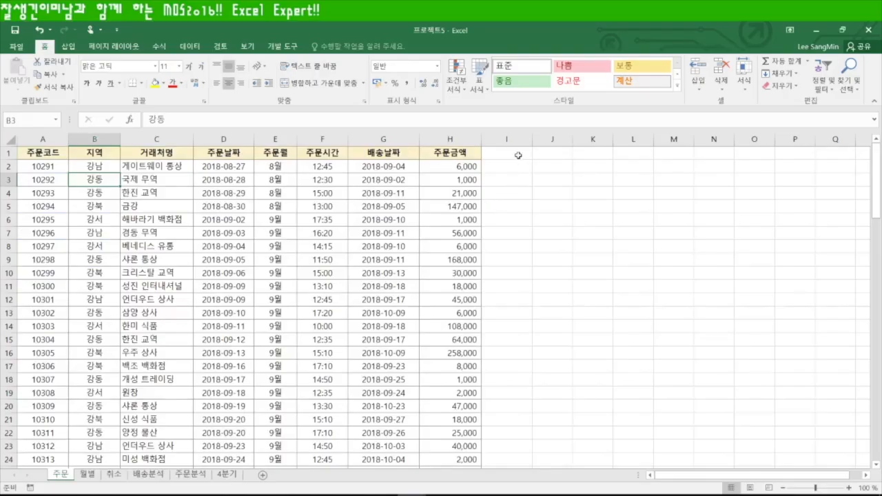
# Select cell I1, then select the 주문날짜 column D on the 주문 sheet
pyautogui.click(518, 155)
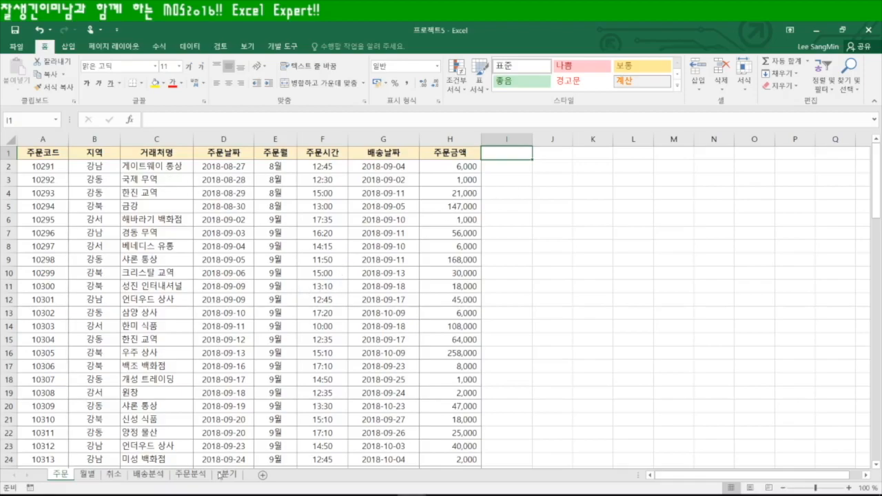
pyautogui.click(229, 138)
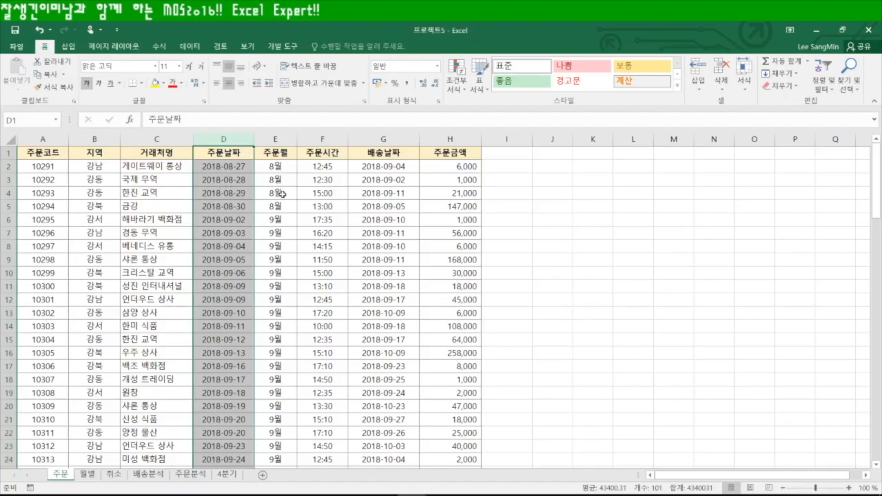
pyautogui.click(438, 103)
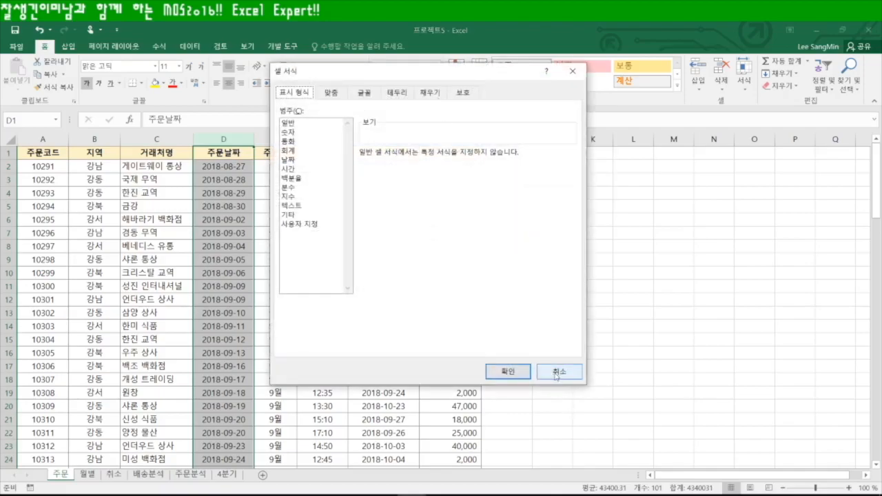
pyautogui.click(560, 374)
pyautogui.rightClick(222, 165)
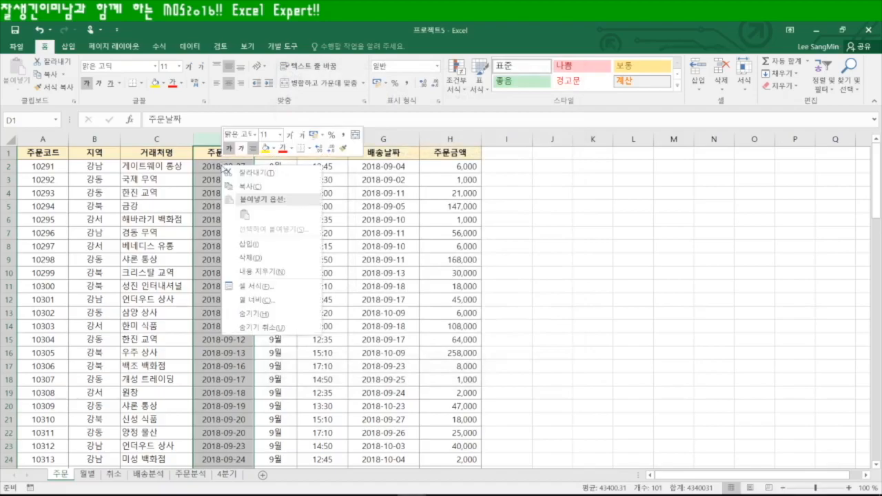
pyautogui.click(242, 284)
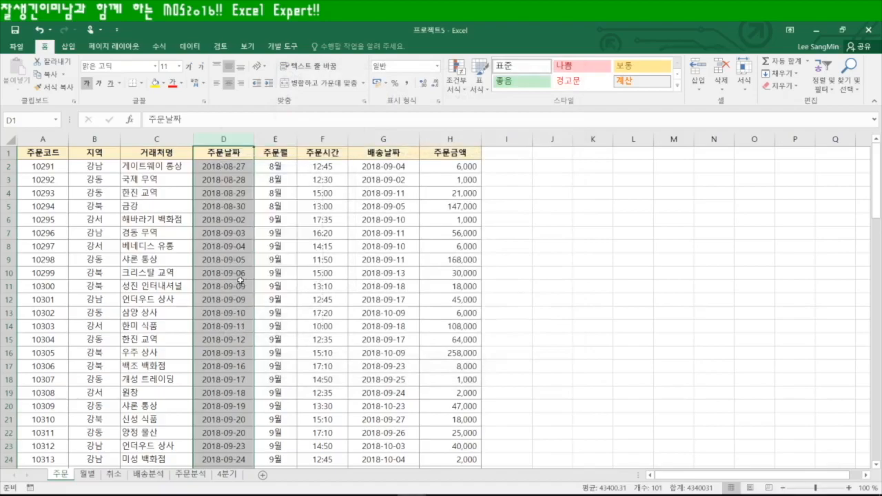
pyautogui.hotkey('ctrl', '1')
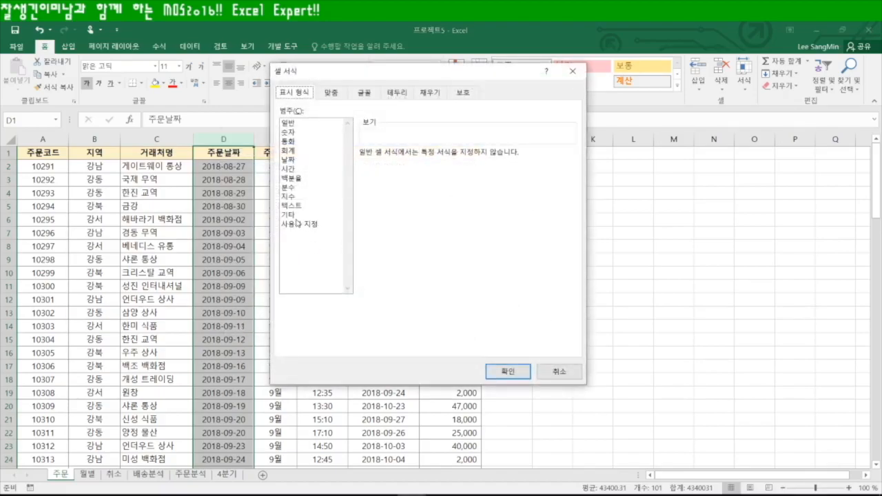
pyautogui.click(290, 169)
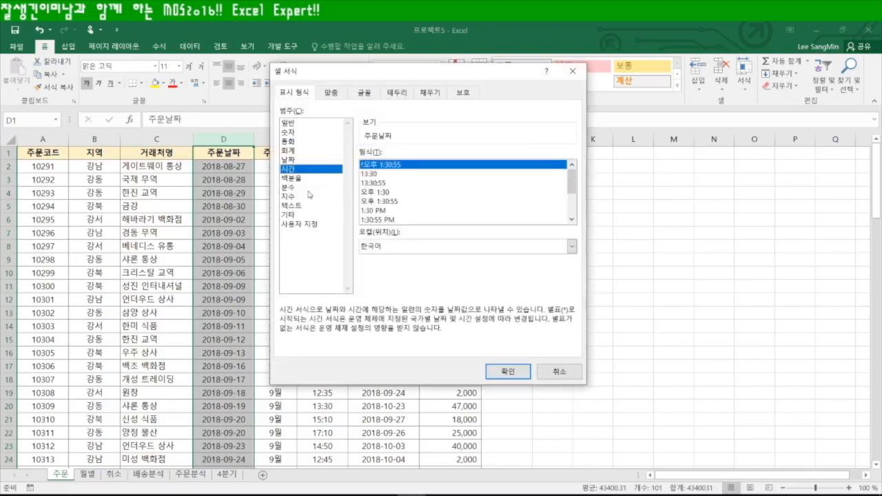
pyautogui.click(386, 221)
pyautogui.click(383, 212)
pyautogui.click(384, 167)
pyautogui.click(383, 210)
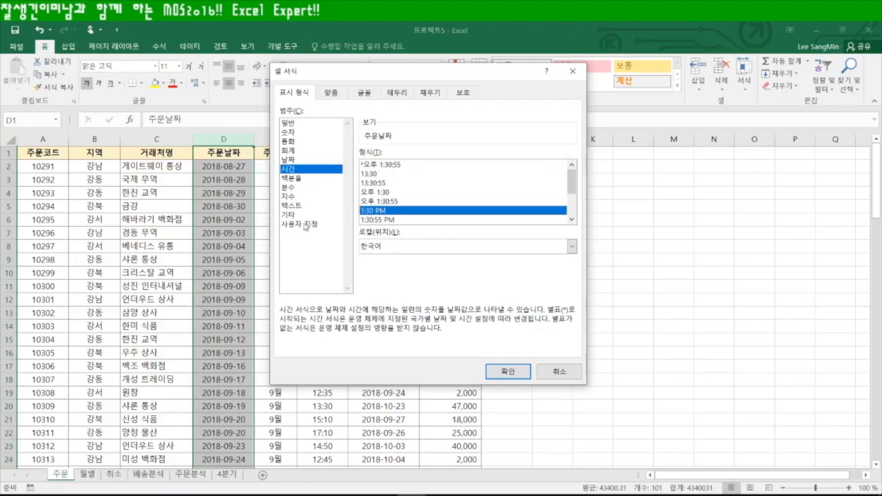
pyautogui.click(304, 224)
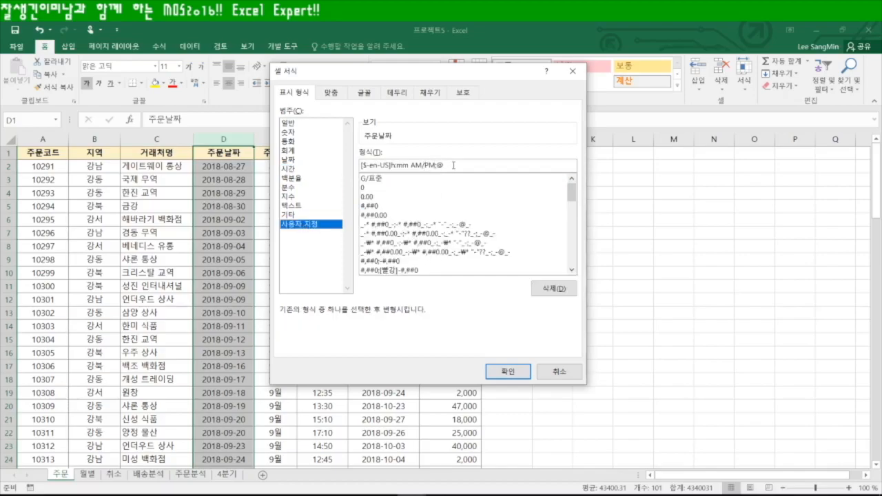
pyautogui.moveTo(454, 165); pyautogui.dragTo(360, 165)
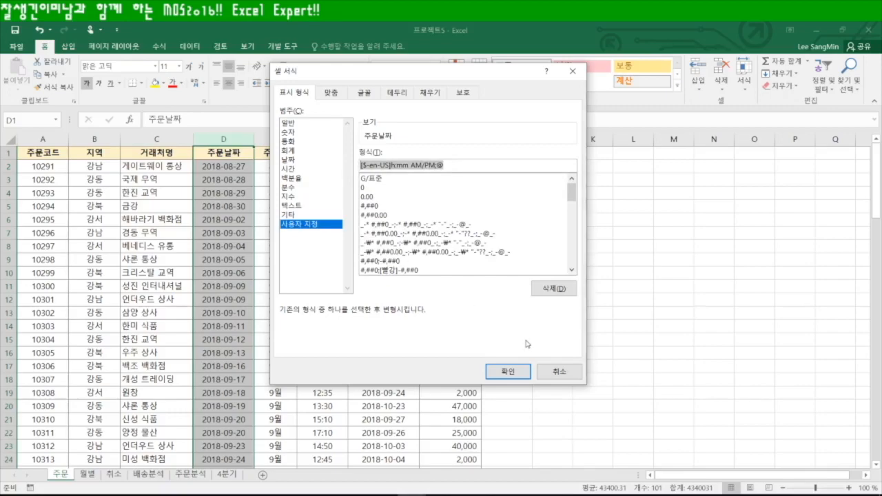
pyautogui.write('hh')
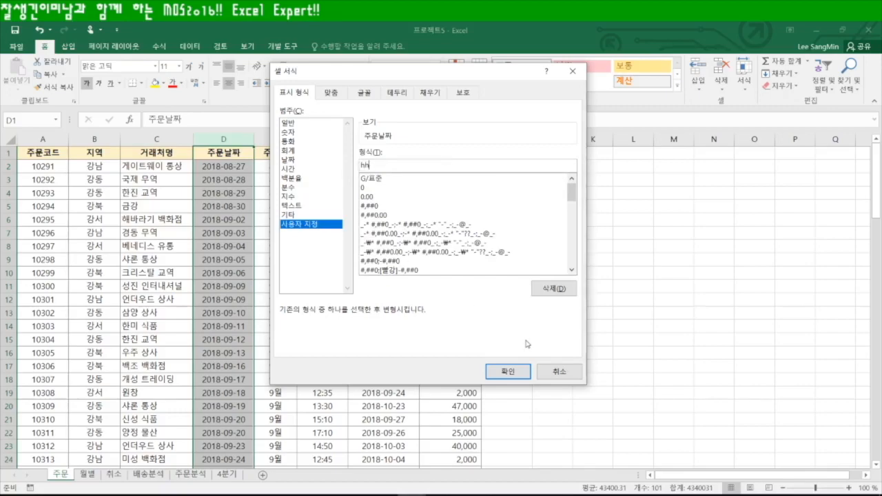
pyautogui.write(' AM/PM')
pyautogui.press('Return')
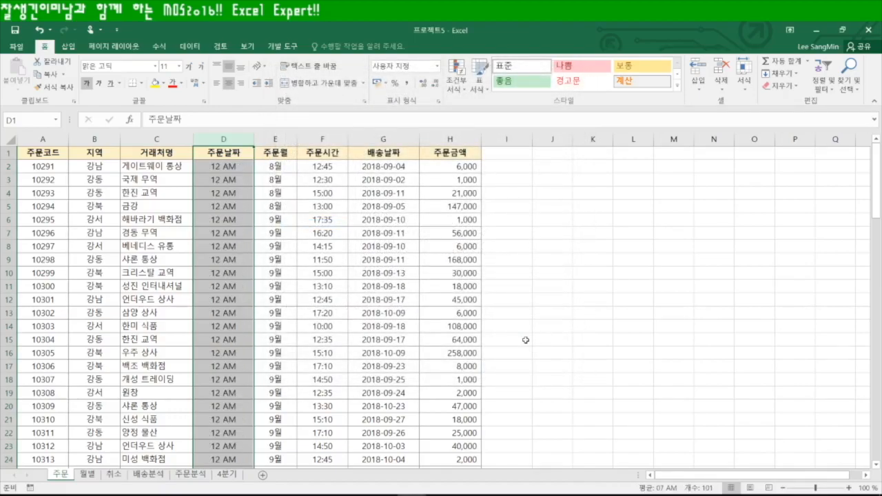
pyautogui.scroll(-18, 286, 372)
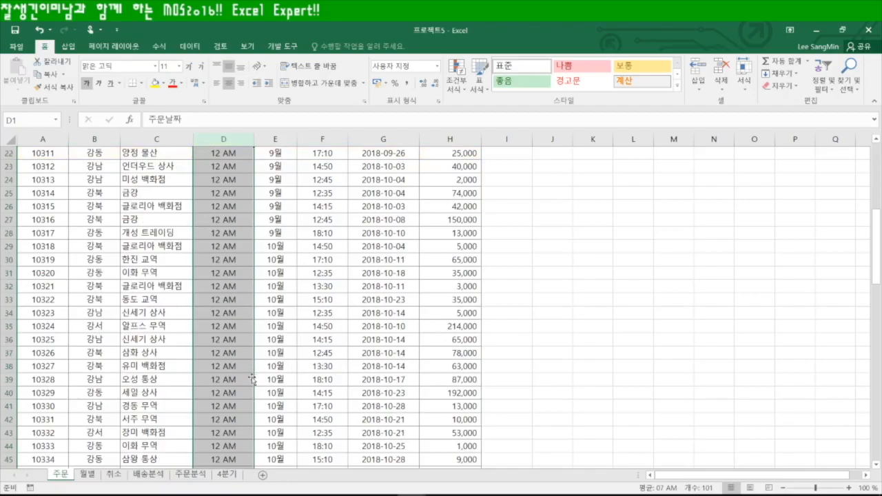
pyautogui.scroll(-20, 251, 380)
pyautogui.scroll(20, 251, 381)
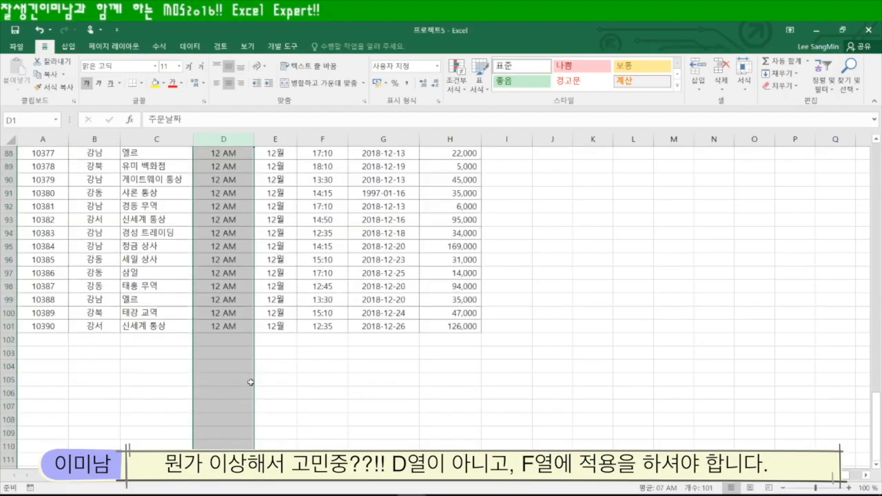
pyautogui.hotkey('ctrl', 'z')
pyautogui.scroll(-8, 250, 382)
pyautogui.scroll(-7, 251, 382)
pyautogui.scroll(15, 251, 382)
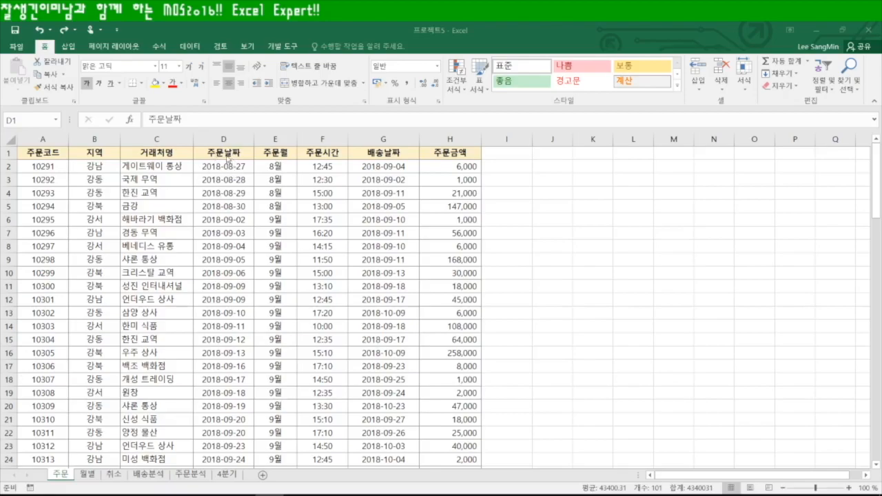
# Format the 주문시간 column F with the custom number format 'hh AM/PM'
pyautogui.hotkey('ctrl', 'shift', 'Down')
pyautogui.click(328, 168)
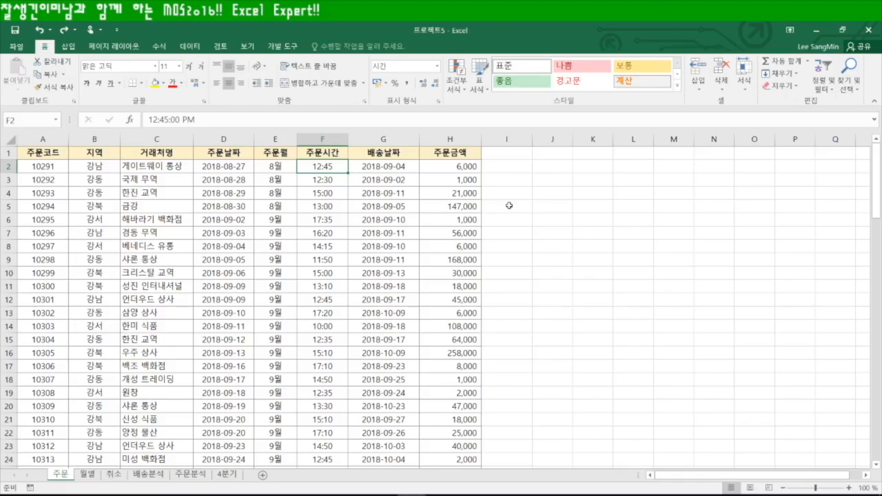
pyautogui.click(335, 150)
pyautogui.hotkey('ctrl', 'shift', 'Down')
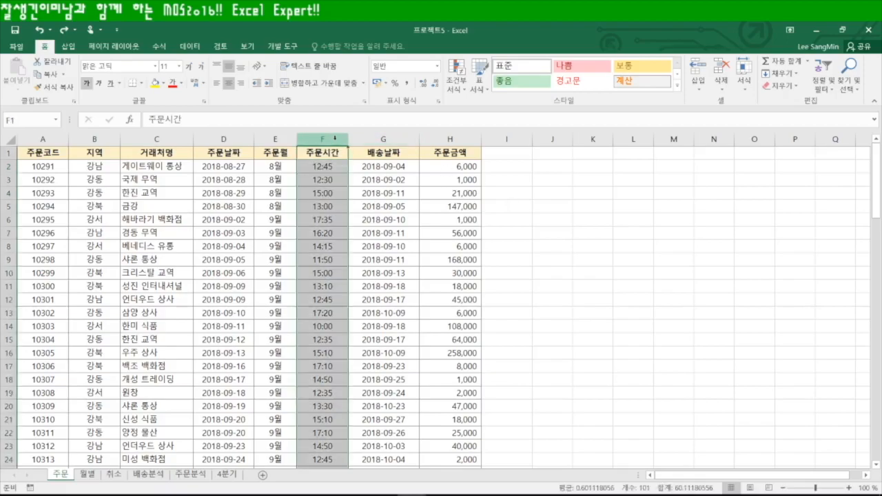
pyautogui.click(336, 165)
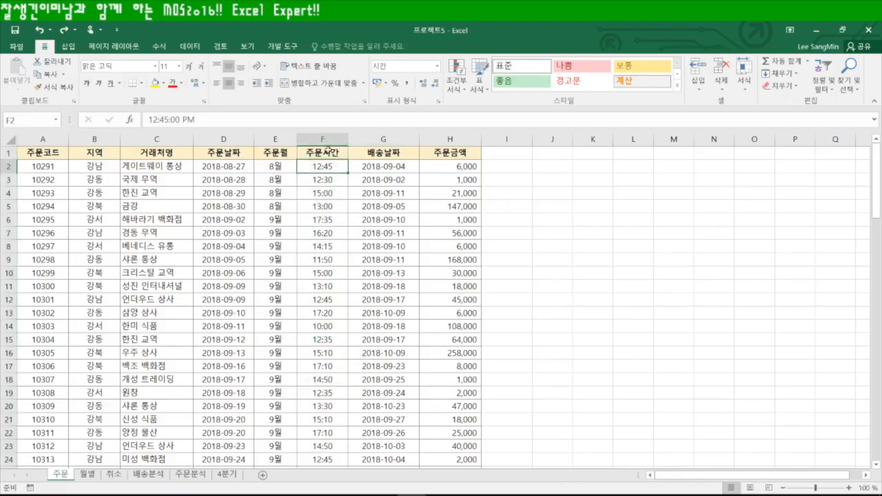
pyautogui.click(326, 137)
pyautogui.hotkey('ctrl', '1')
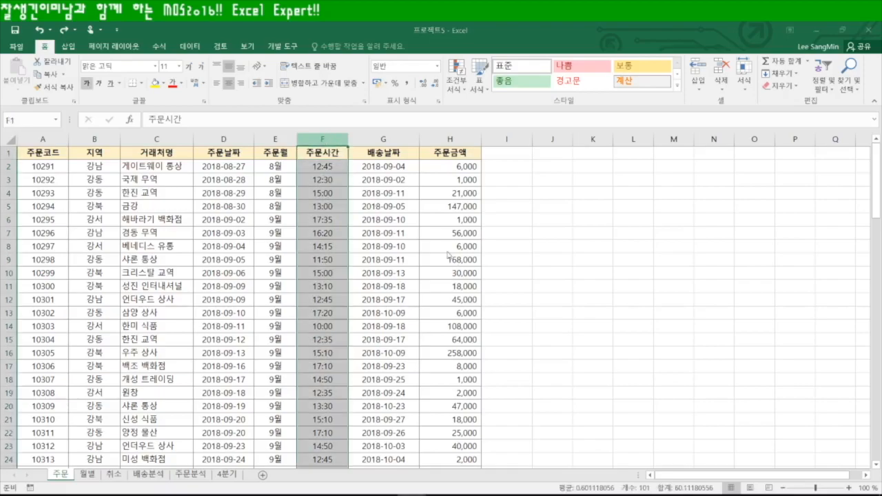
pyautogui.click(303, 224)
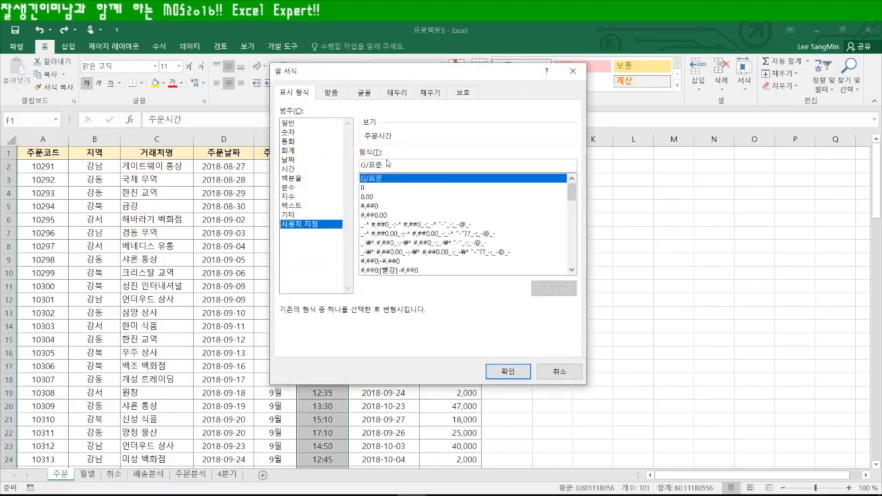
pyautogui.moveTo(392, 165); pyautogui.dragTo(310, 170)
pyautogui.write('hh AM/PM')
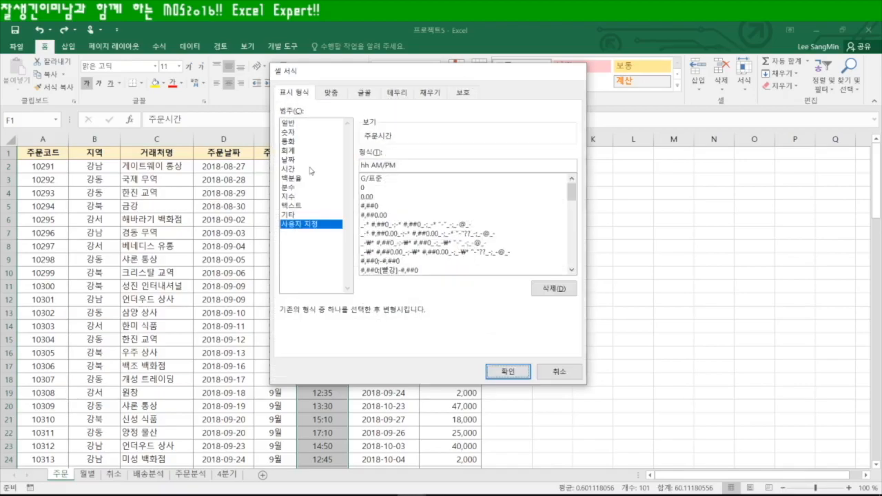
pyautogui.press('Return')
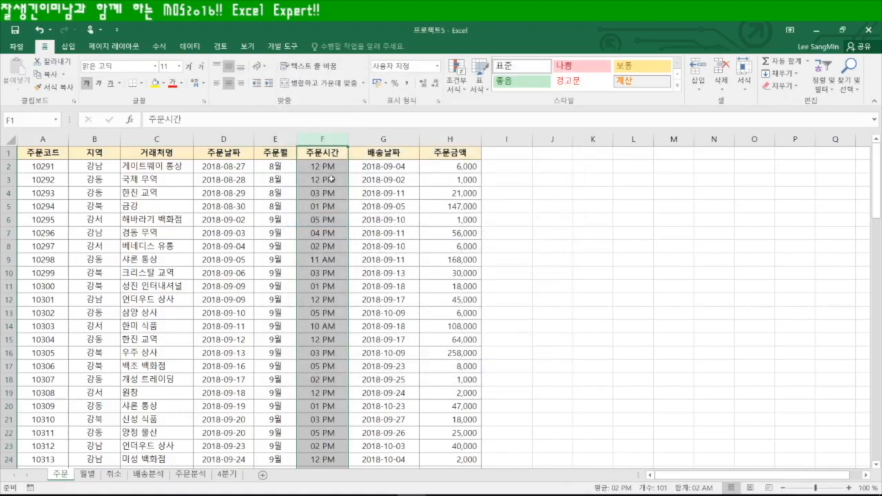
# Check the formatted times, select F2:F101, and switch to the 취소 sheet
pyautogui.scroll(-6, 318, 410)
pyautogui.scroll(-20, 321, 421)
pyautogui.scroll(20, 324, 432)
pyautogui.scroll(20, 325, 432)
pyautogui.click(328, 167)
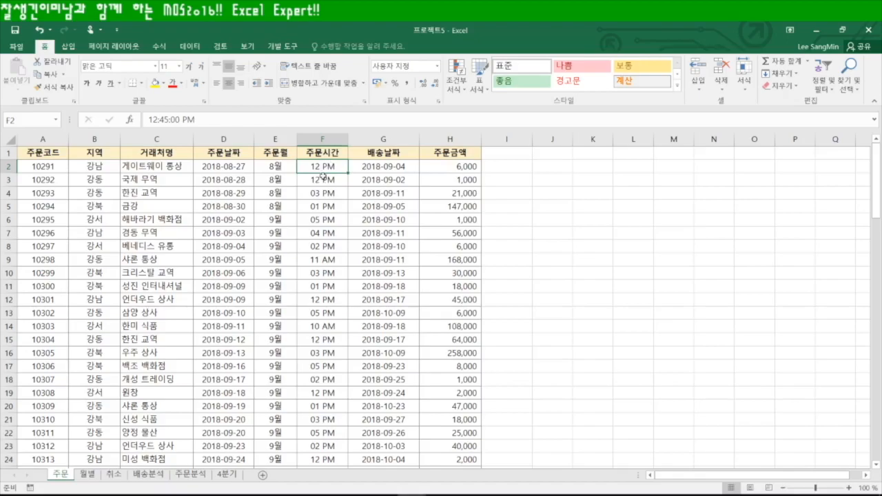
pyautogui.hotkey('ctrl', 'shift', 'Down')
pyautogui.hotkey('ctrl', 'shift', 'Down')
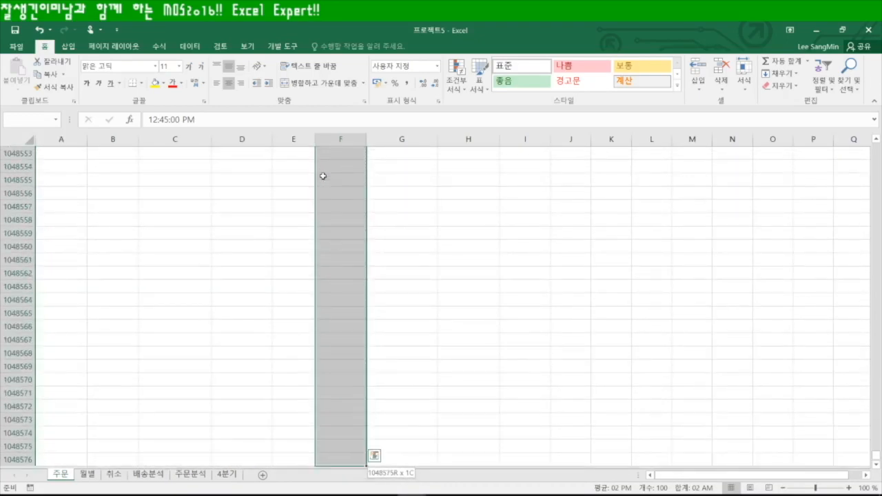
pyautogui.hotkey('ctrl', 'shift', 'Up')
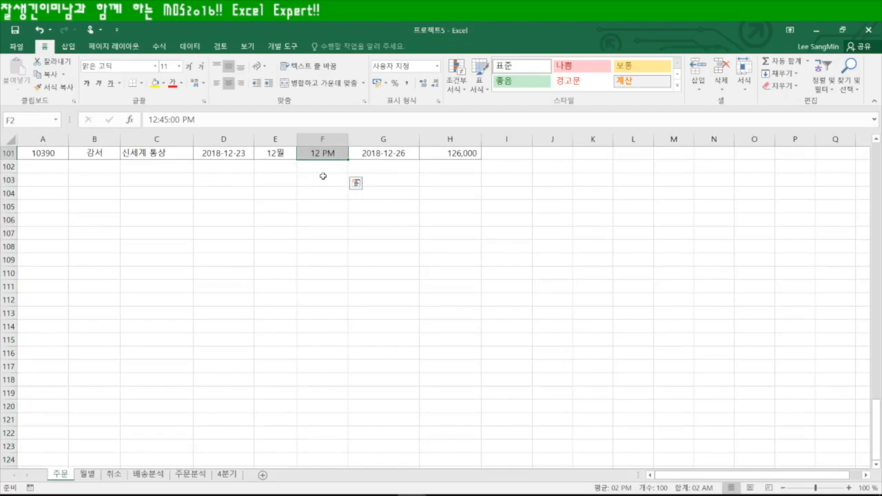
pyautogui.scroll(20, 343, 199)
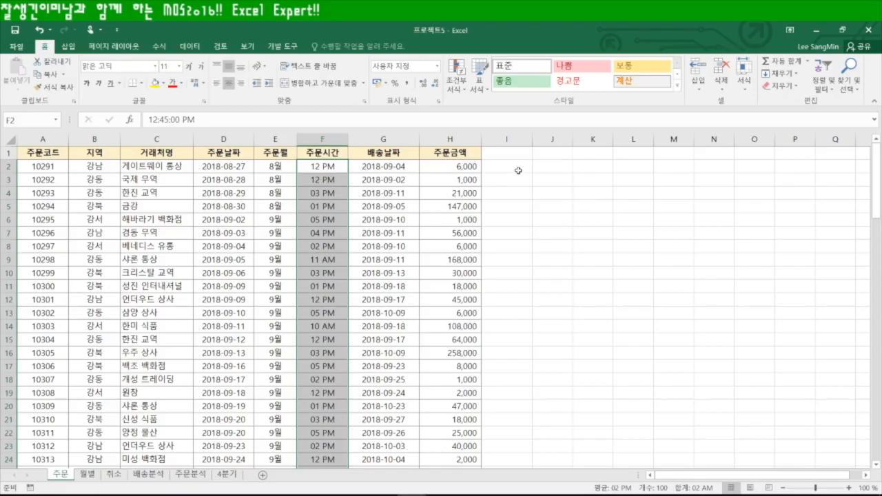
pyautogui.click(115, 475)
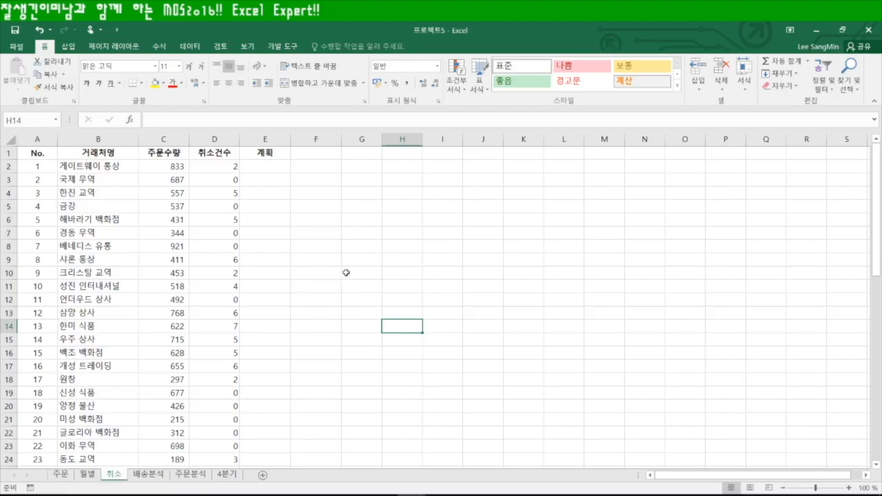
# Enter =OR(C2<AVERAGE($C$2:$C$56),D2>1) in cell E2
pyautogui.click(270, 166)
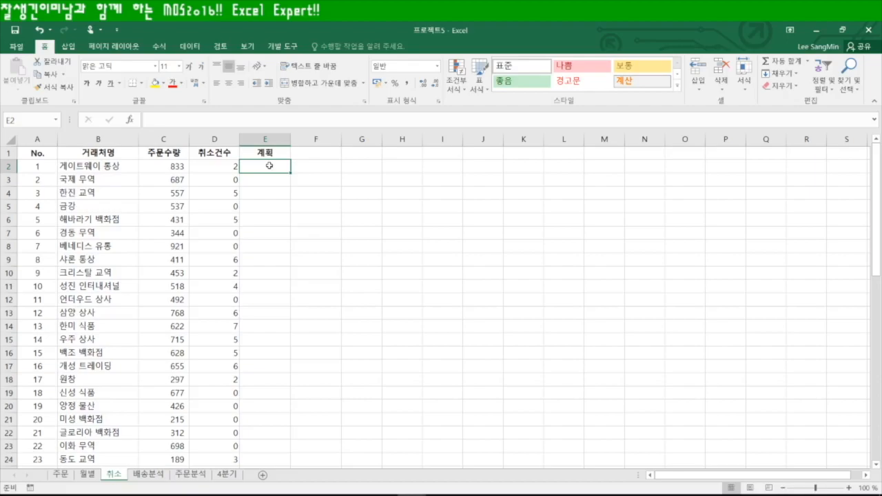
pyautogui.write('=OR(')
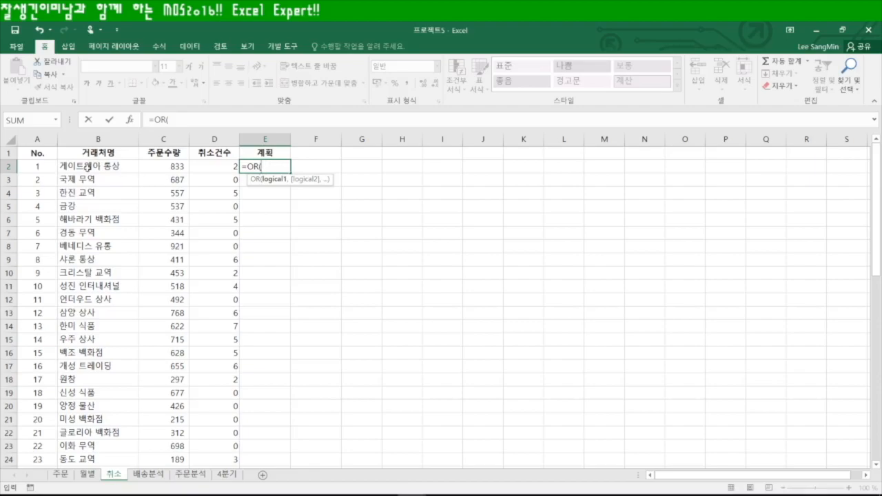
pyautogui.click(165, 168)
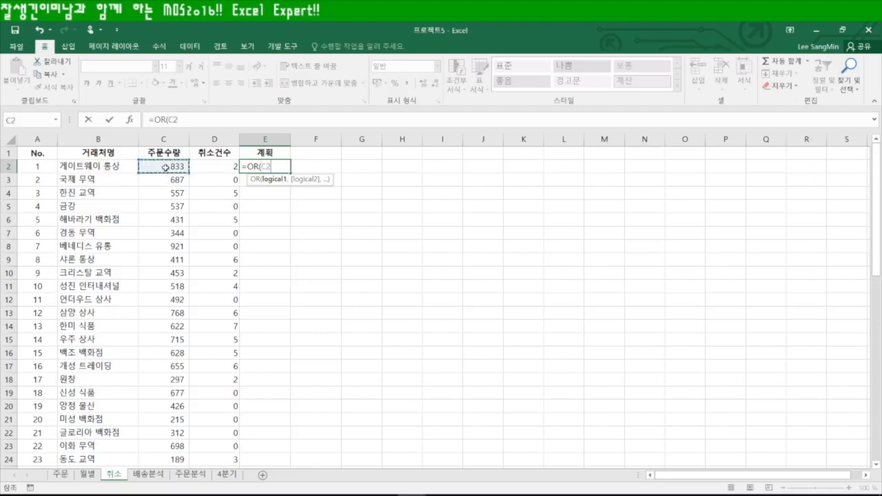
pyautogui.write('<')
pyautogui.write('aver')
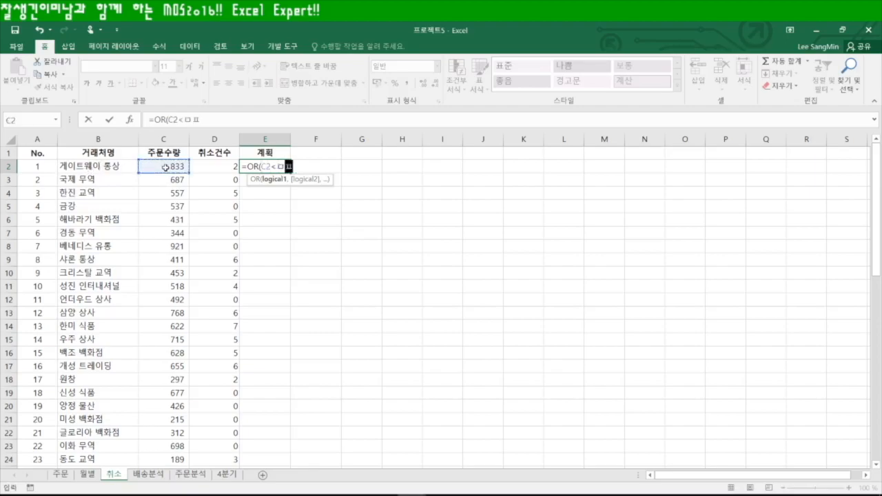
pyautogui.press('Tab')
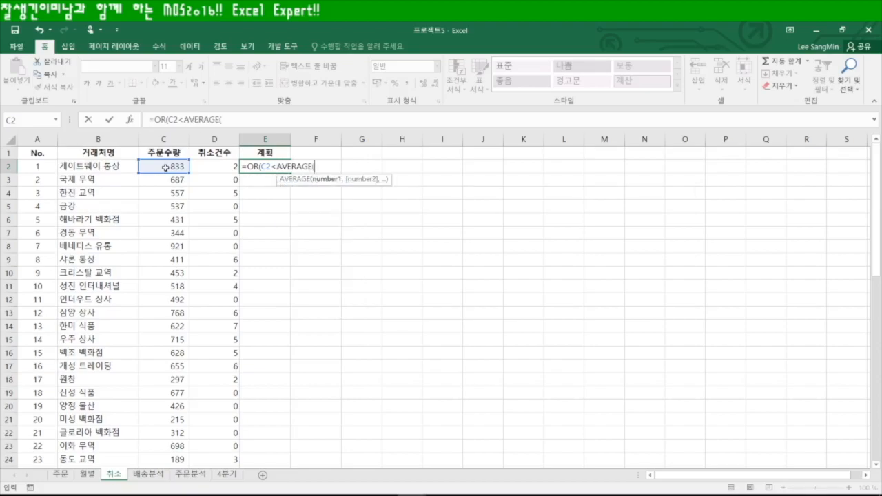
pyautogui.click(159, 168)
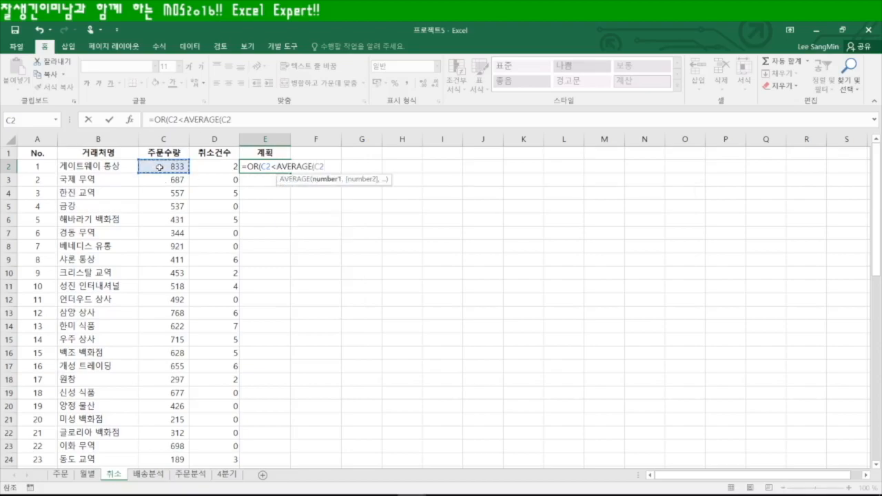
pyautogui.hotkey('ctrl', 'shift', 'Down')
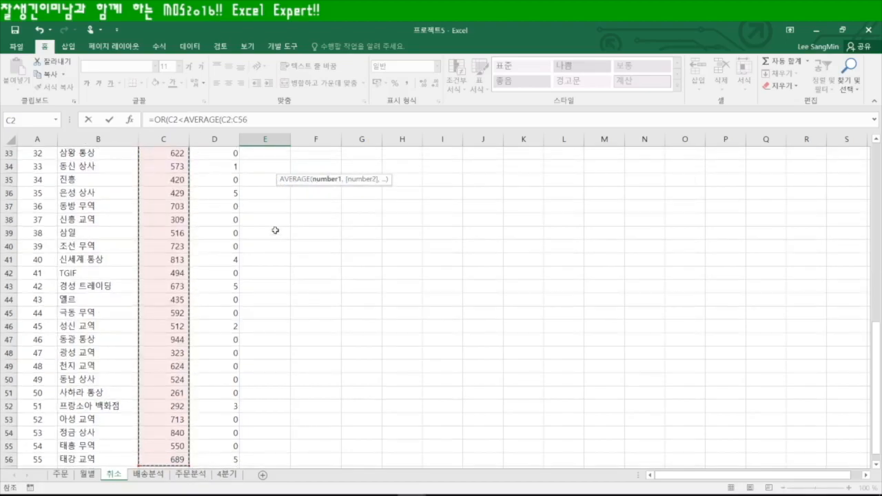
pyautogui.scroll(10, 307, 328)
pyautogui.press('F4')
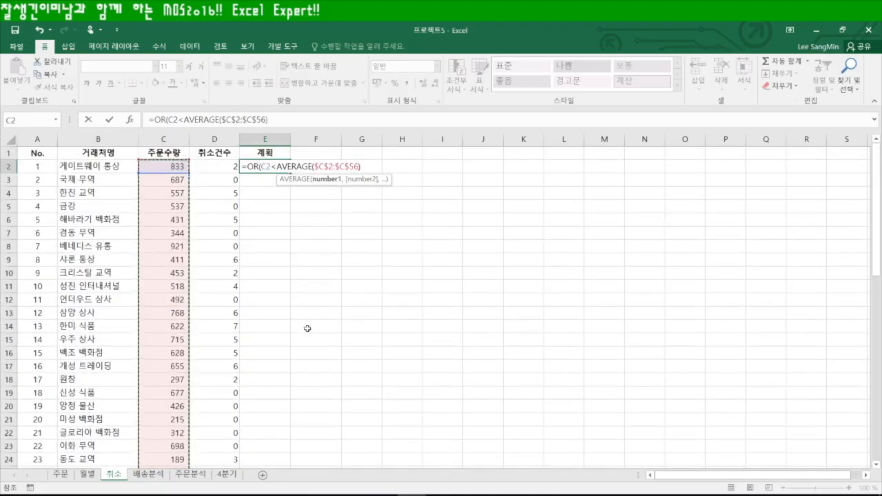
pyautogui.write('),')
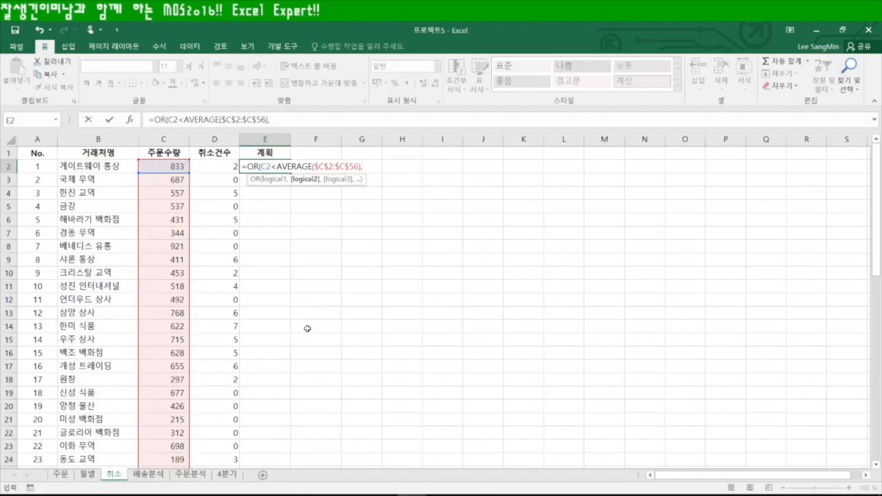
pyautogui.click(217, 168)
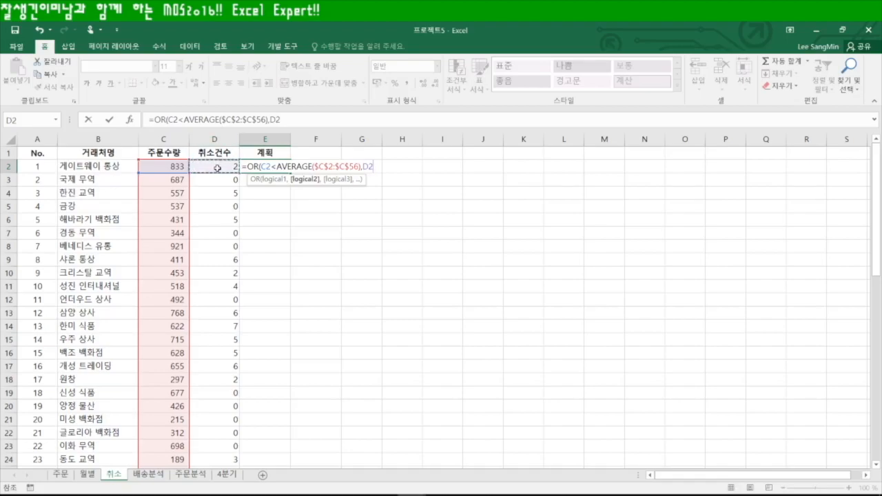
pyautogui.write('>1')
pyautogui.press('Return')
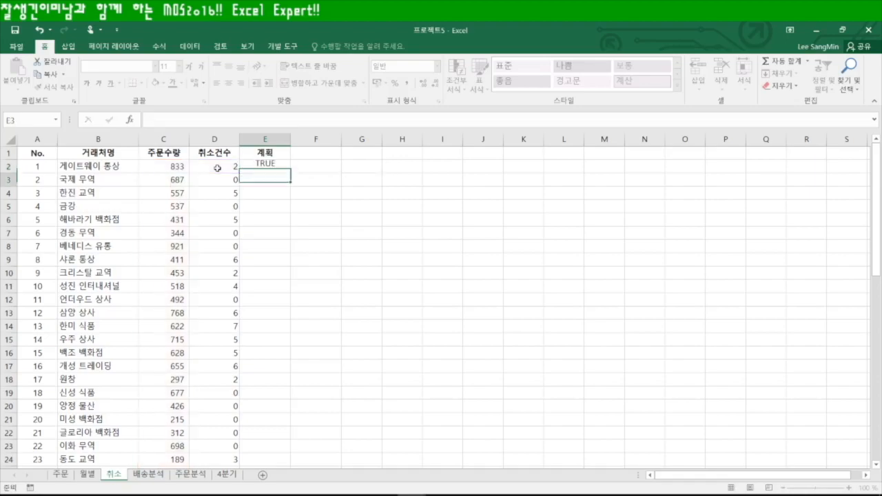
# Fill the E2 formula down to E56 and review its references
pyautogui.click(270, 170)
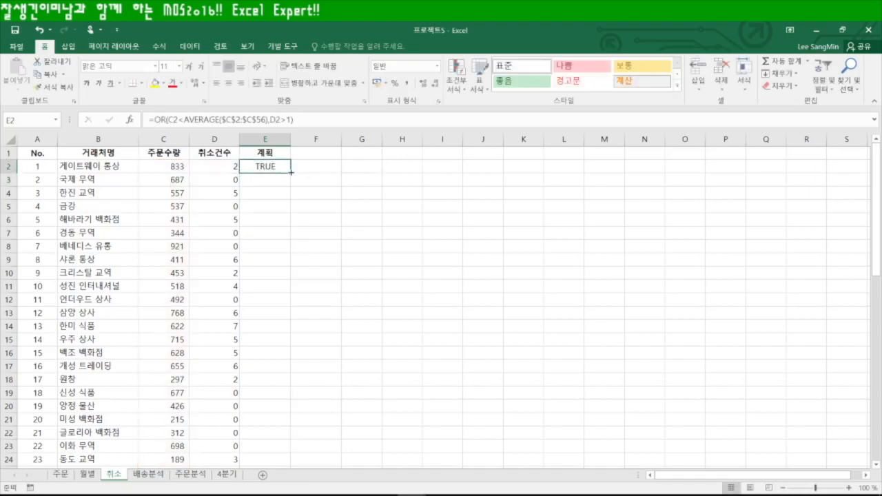
pyautogui.doubleClick(292, 173)
pyautogui.scroll(-11, 316, 311)
pyautogui.scroll(11, 316, 311)
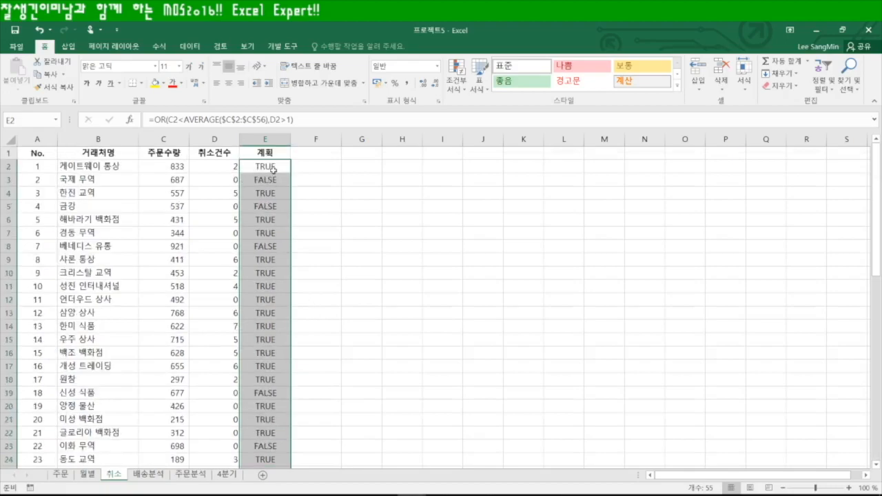
pyautogui.doubleClick(273, 170)
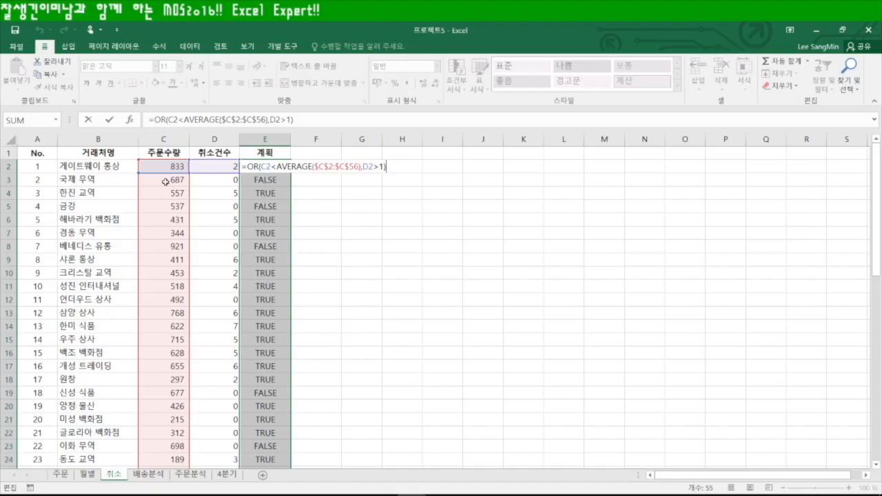
pyautogui.hotkey('ctrl', 'Return')
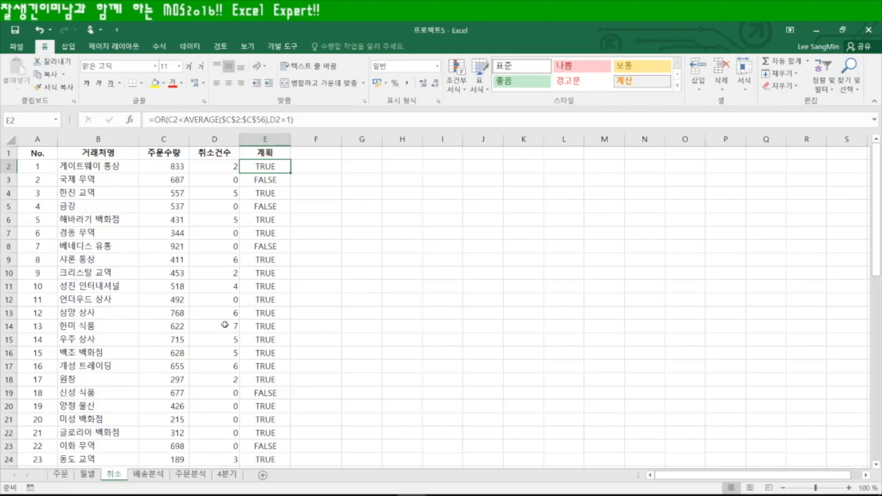
pyautogui.click(149, 474)
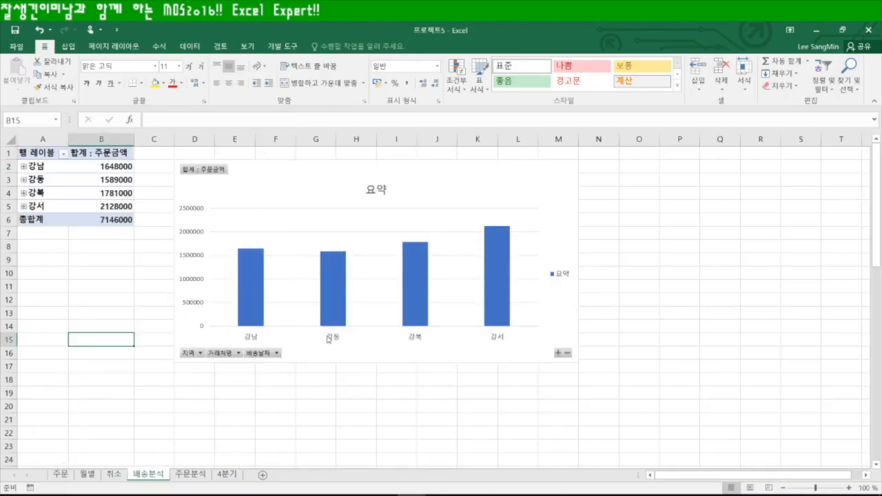
pyautogui.click(199, 352)
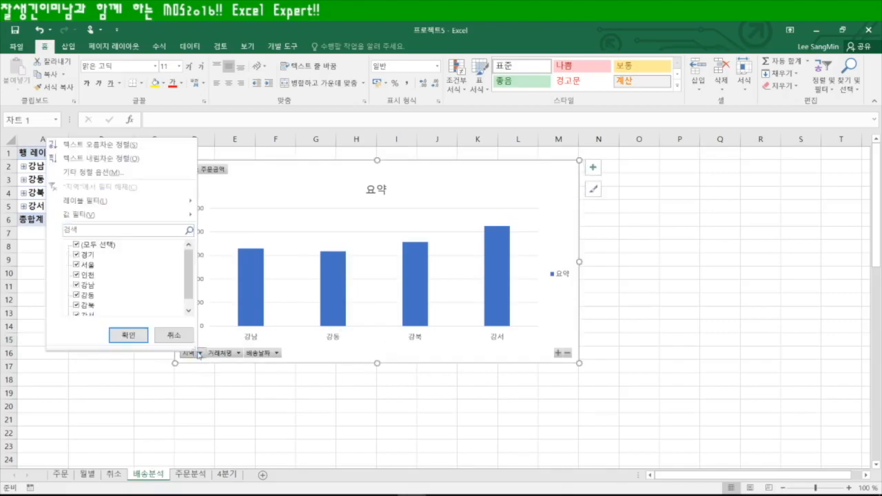
pyautogui.click(77, 244)
pyautogui.moveTo(187, 272); pyautogui.dragTo(186, 279)
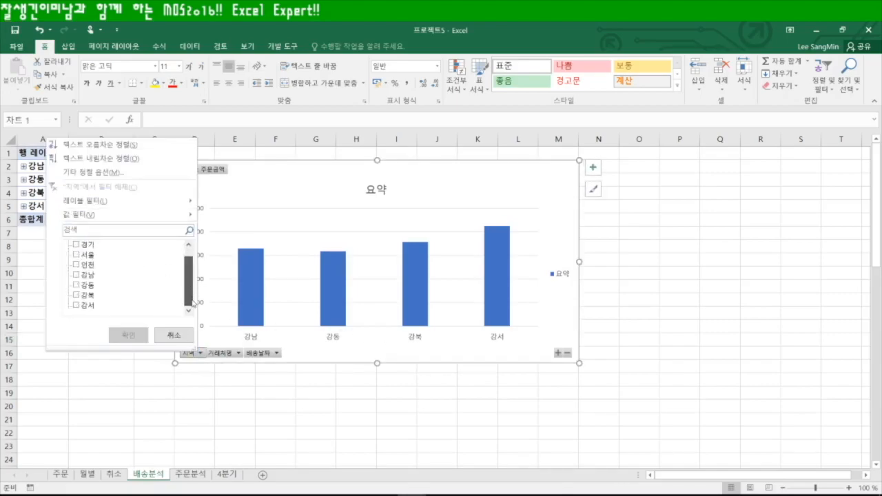
pyautogui.click(77, 275)
pyautogui.click(127, 335)
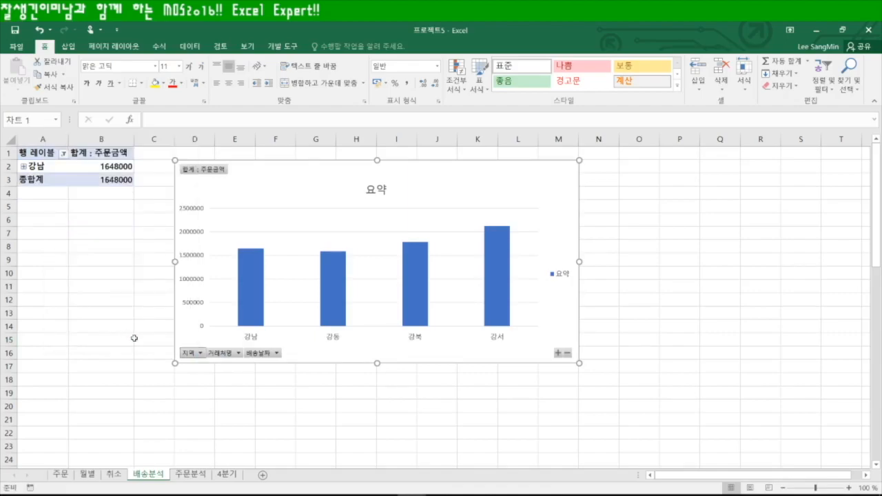
pyautogui.click(288, 250)
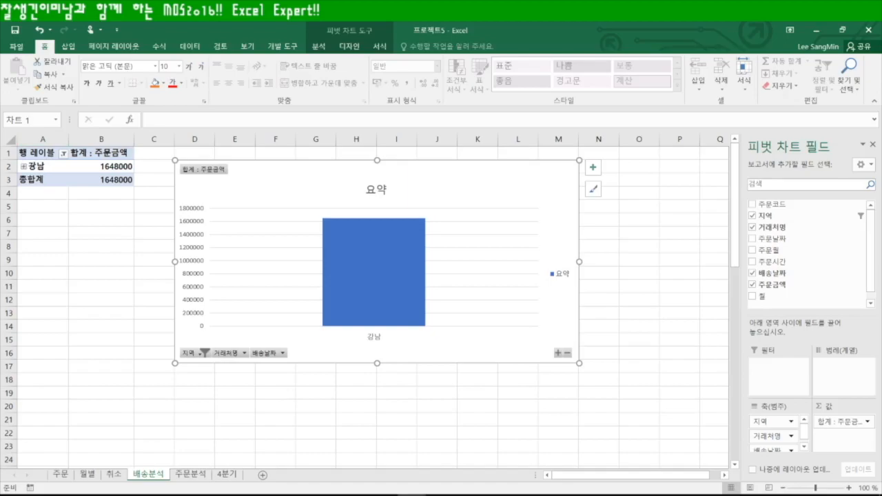
pyautogui.click(38, 165)
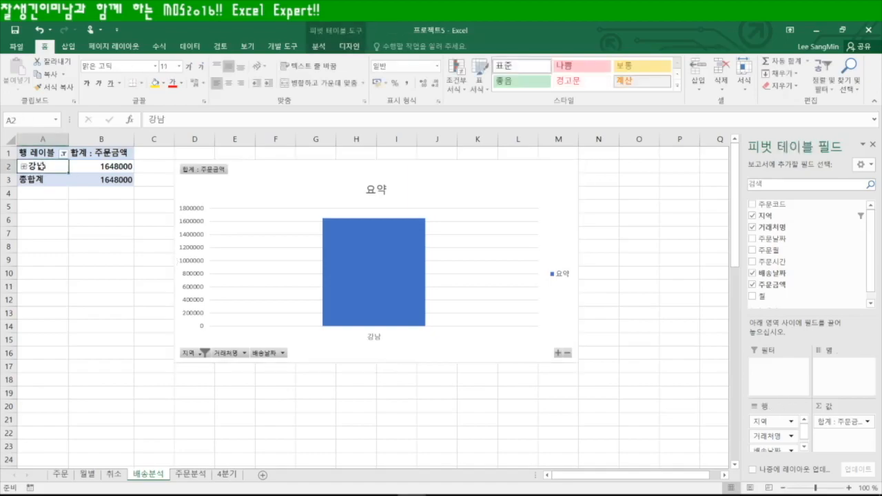
pyautogui.rightClick(43, 171)
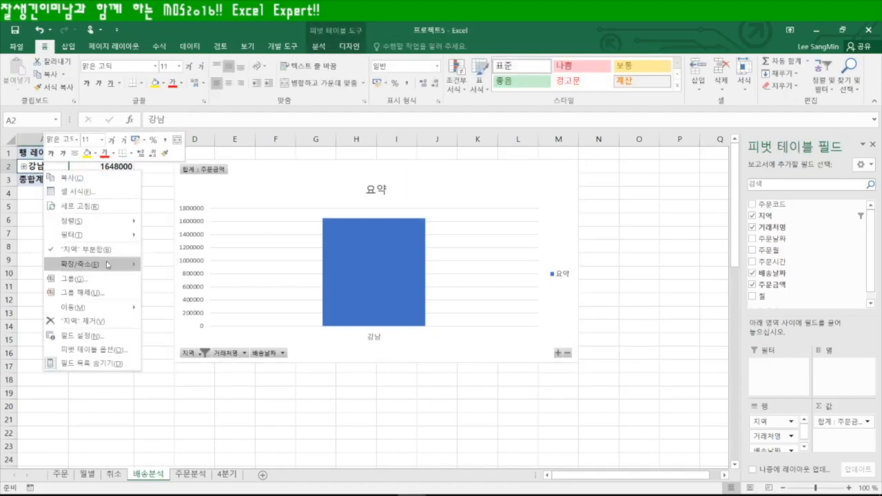
pyautogui.moveTo(124, 263)
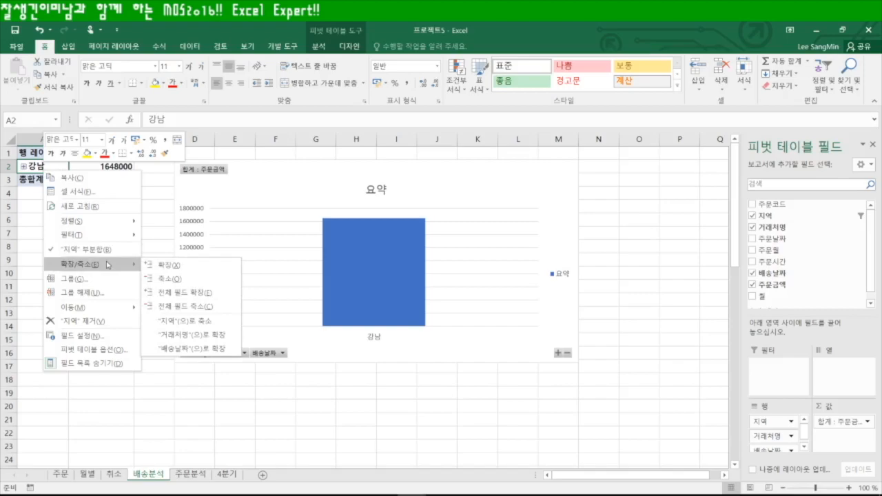
pyautogui.click(184, 292)
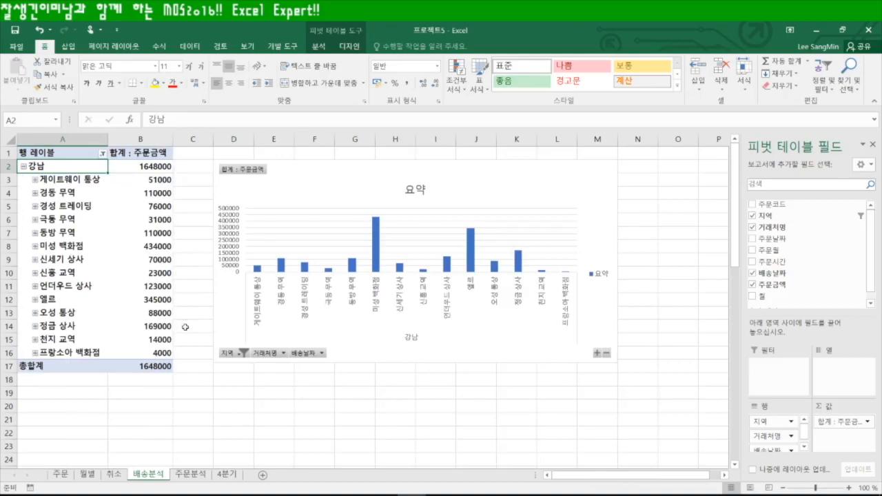
pyautogui.rightClick(52, 170)
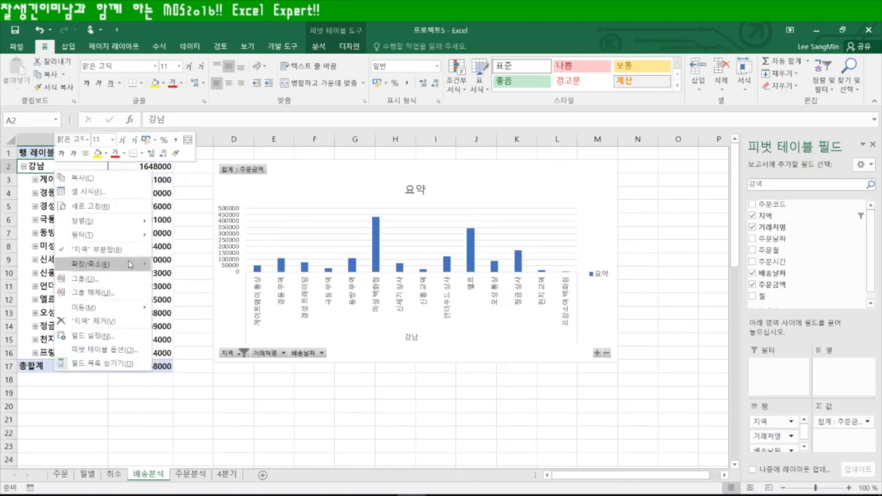
pyautogui.moveTo(131, 265)
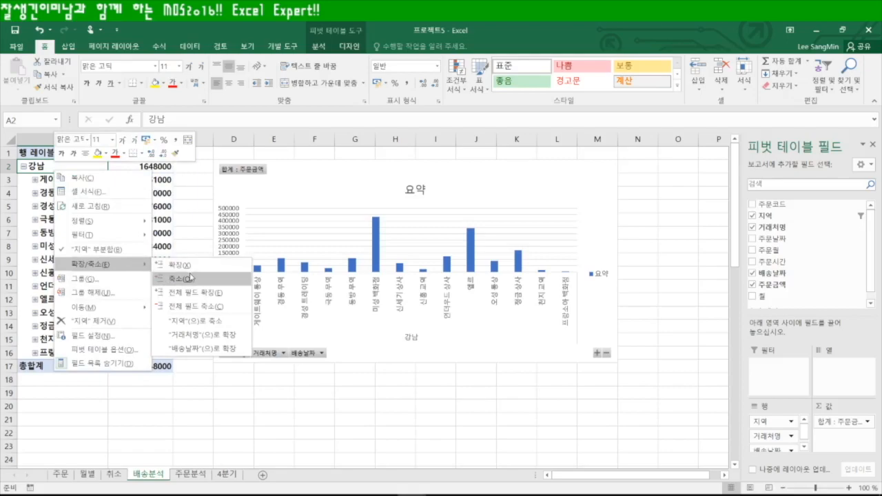
pyautogui.click(201, 348)
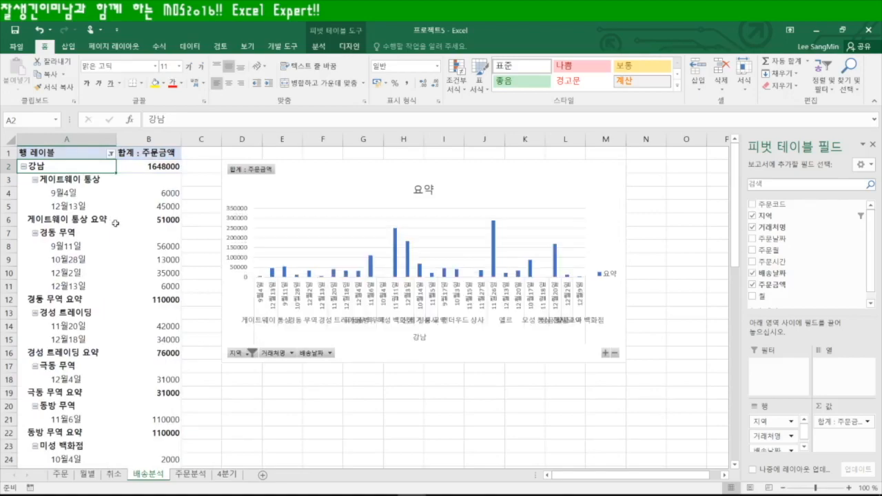
pyautogui.click(67, 194)
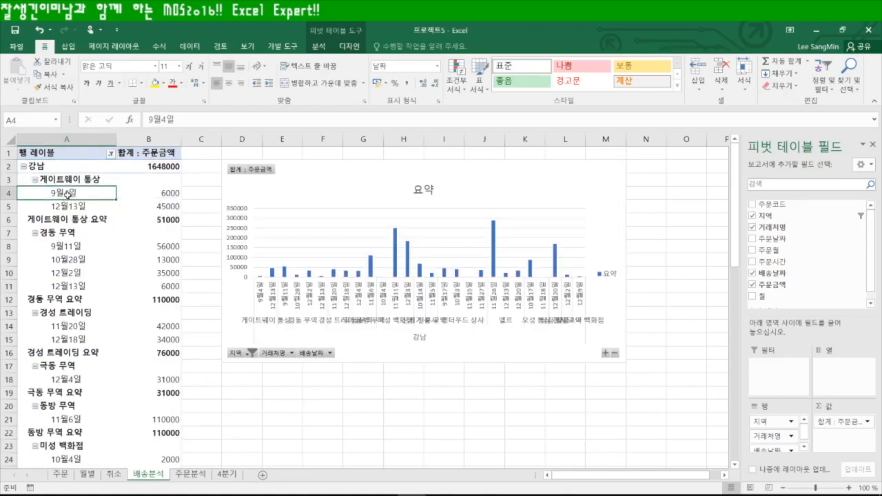
# Group the 배송날짜 dates by Months instead of Days, then deselect the pivot table
pyautogui.rightClick(68, 195)
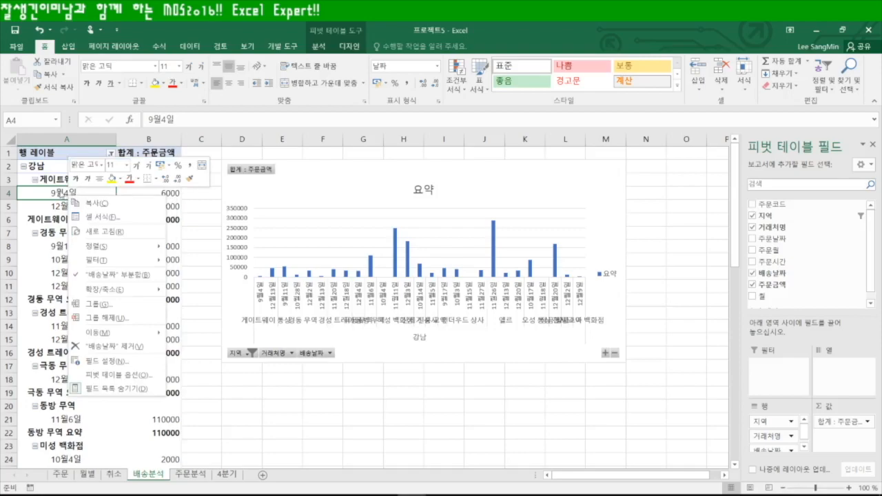
pyautogui.click(123, 309)
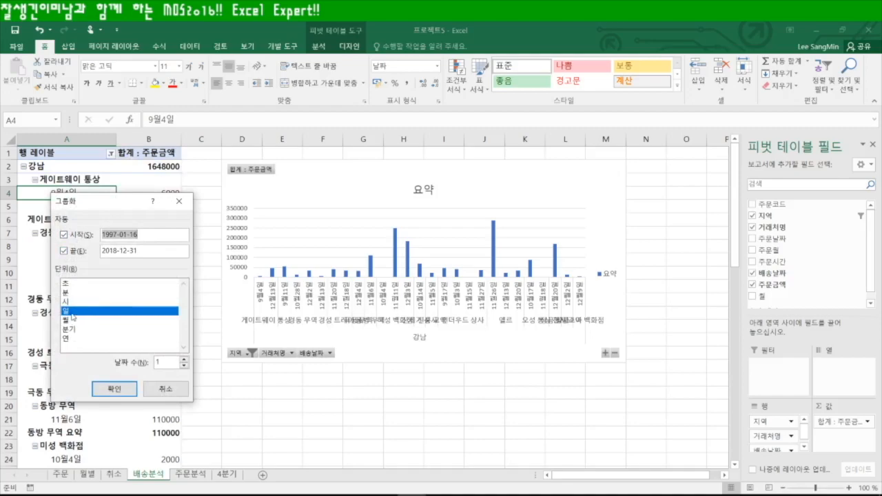
pyautogui.click(70, 321)
pyautogui.click(70, 311)
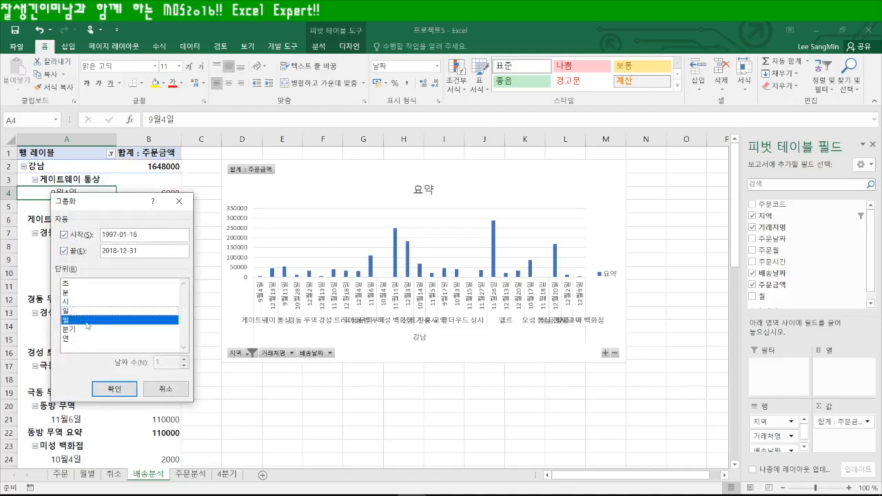
pyautogui.click(115, 389)
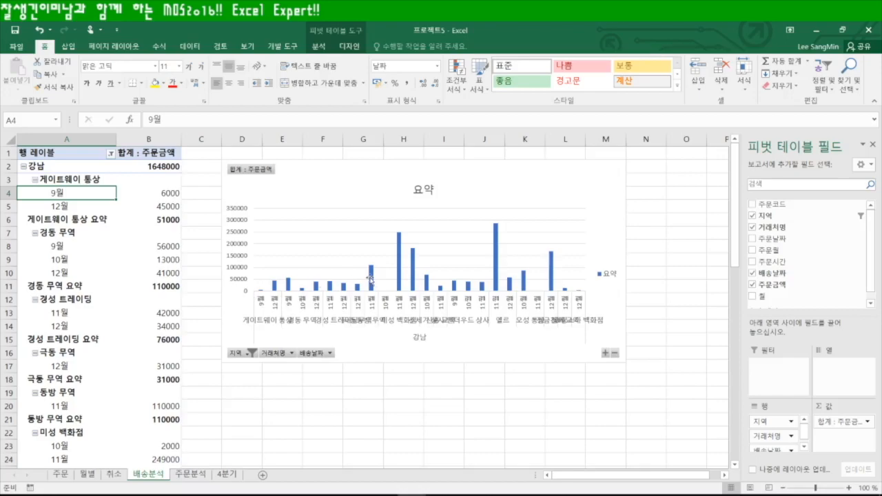
pyautogui.click(418, 384)
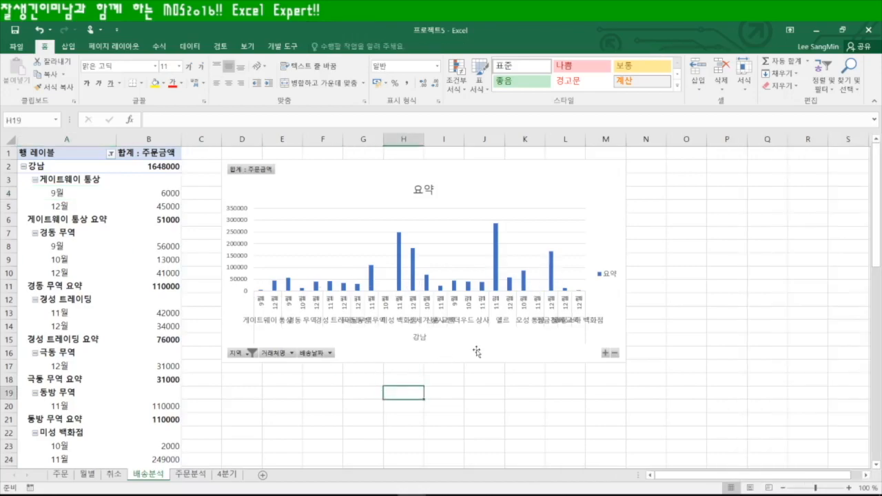
# Move 거래처명 to the pivot chart legend and back onto its axis, keeping customers on the category axis
pyautogui.click(420, 350)
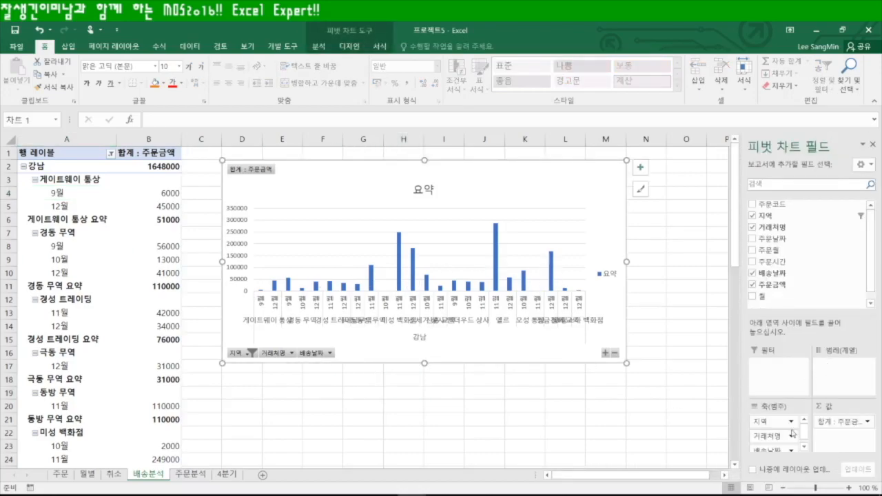
pyautogui.moveTo(767, 436); pyautogui.dragTo(838, 385)
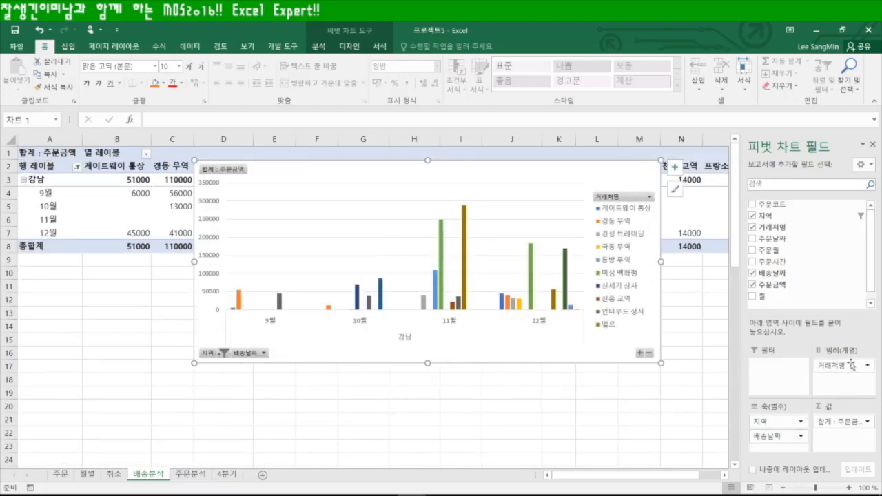
pyautogui.moveTo(841, 366); pyautogui.dragTo(772, 433)
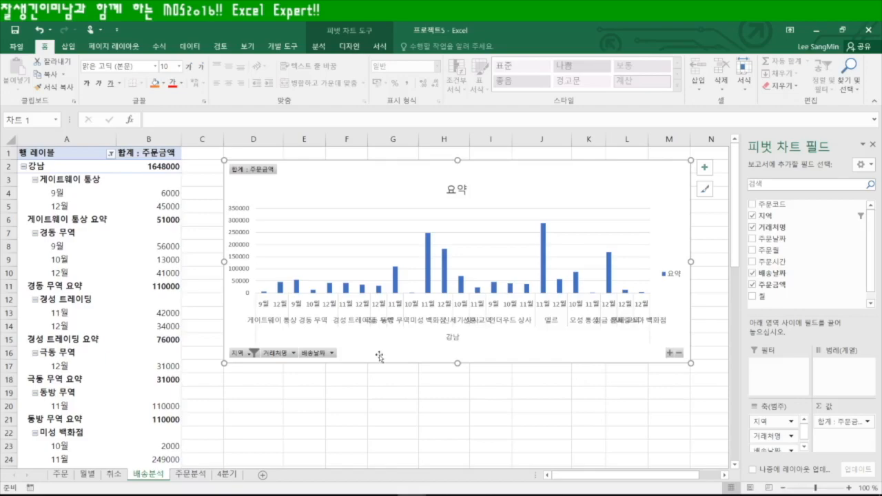
pyautogui.click(333, 380)
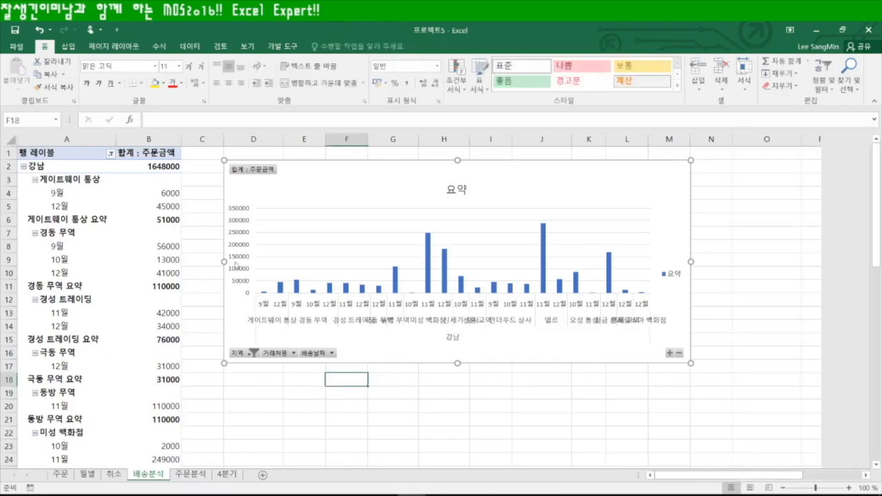
# Set Workbook Calculation to Manual on the Formulas page of Excel Options
pyautogui.click(16, 47)
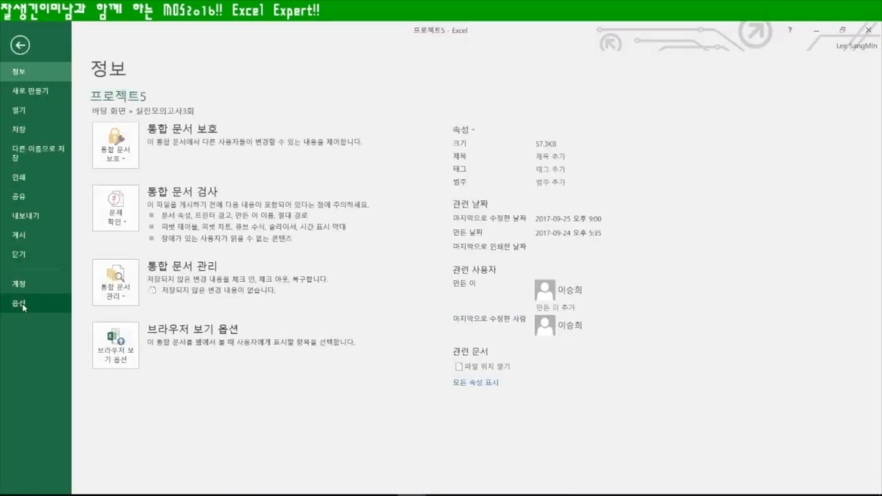
pyautogui.click(19, 303)
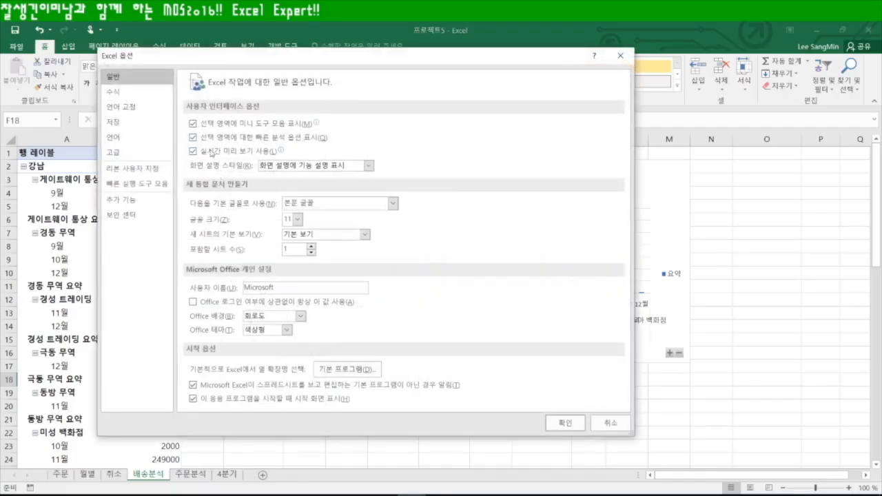
pyautogui.click(133, 96)
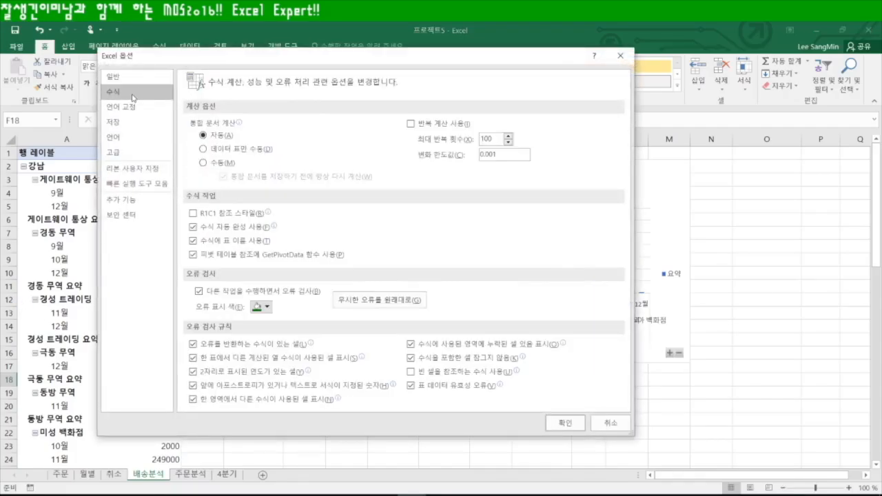
pyautogui.click(203, 163)
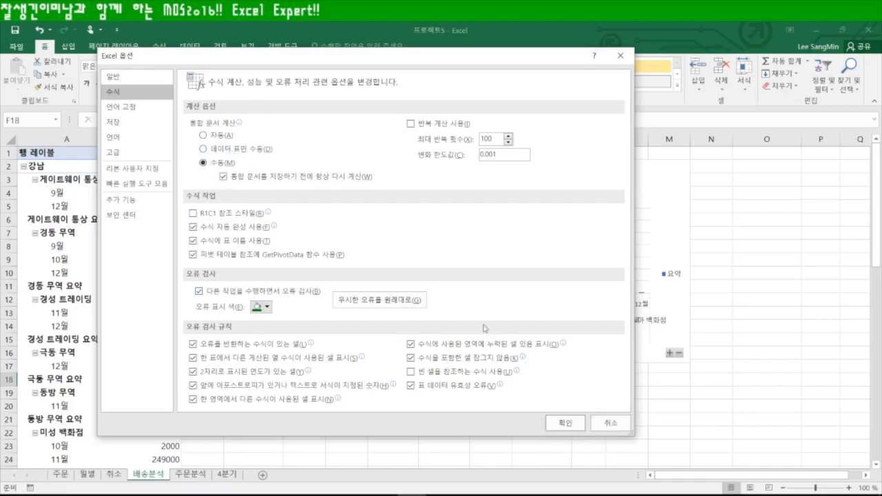
pyautogui.click(566, 423)
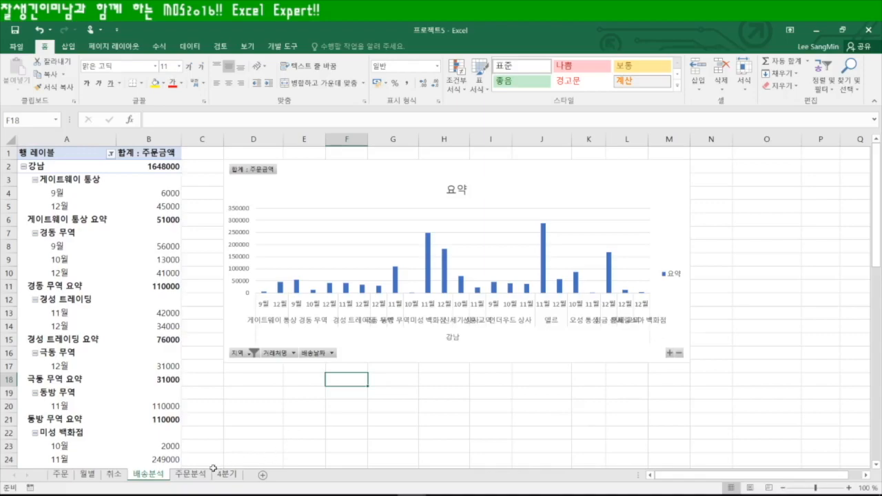
# On 주문분석, place 거래처명 beneath 주문월 in the pivot Rows, then go to the 4분기 sheet
pyautogui.click(191, 475)
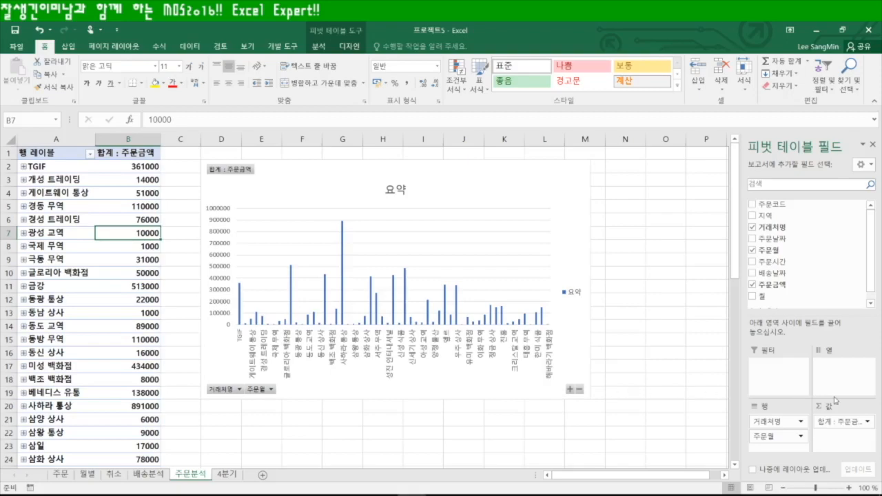
pyautogui.moveTo(780, 424); pyautogui.dragTo(781, 446)
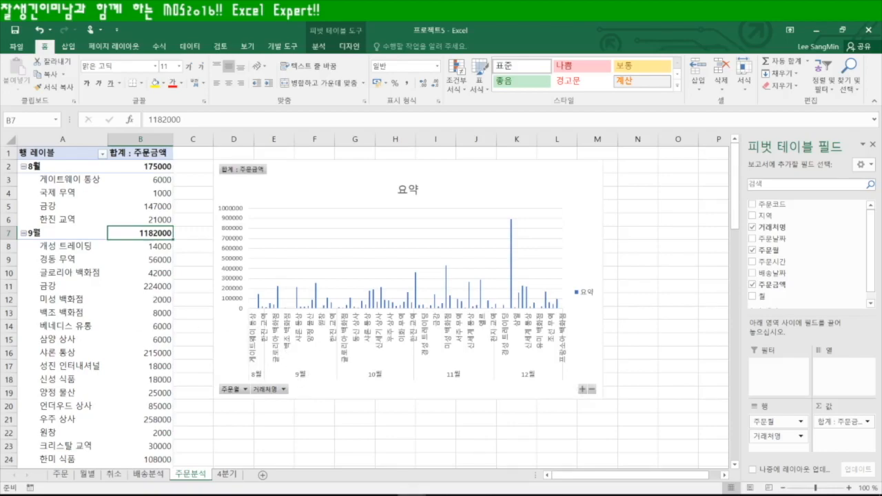
pyautogui.click(270, 495)
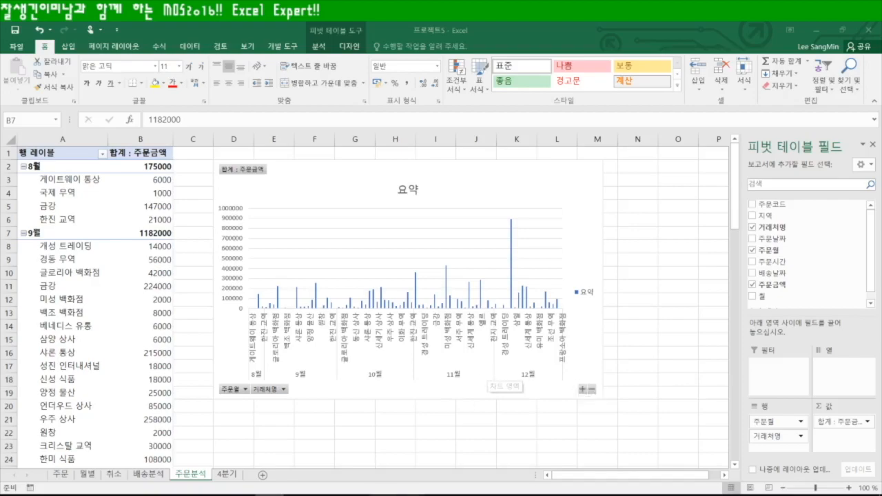
pyautogui.click(228, 475)
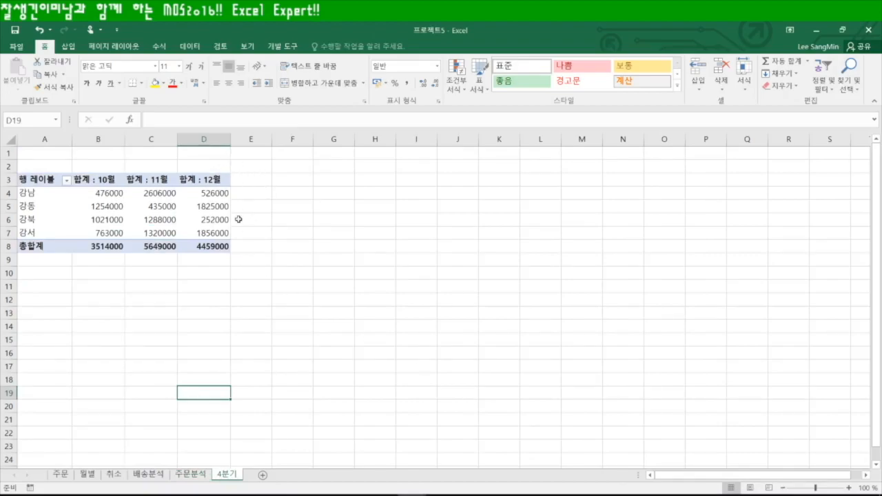
# Add 10월 to Values again and summarize it by Max, creating the 최대값 : 10월2 column
pyautogui.click(145, 205)
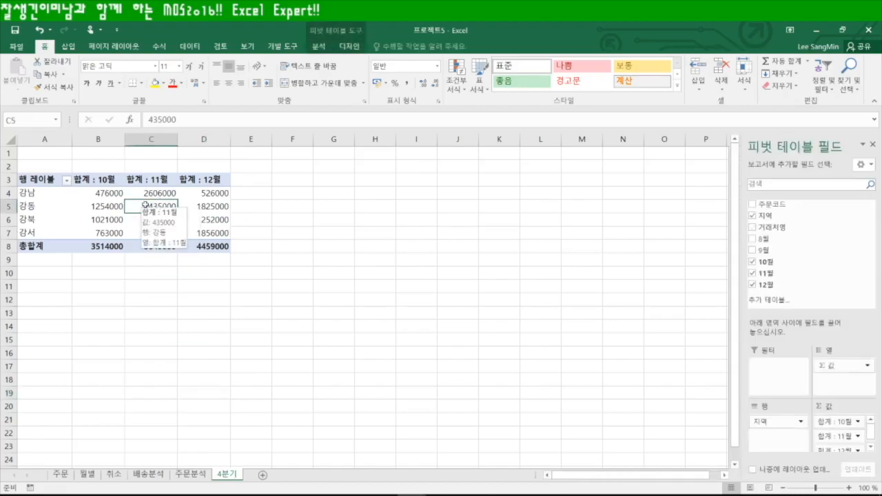
pyautogui.click(870, 432)
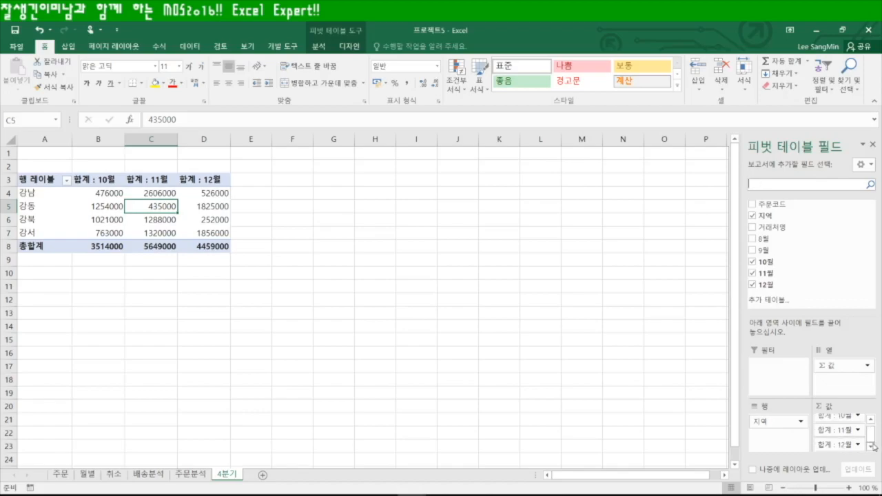
pyautogui.moveTo(769, 265); pyautogui.dragTo(847, 448)
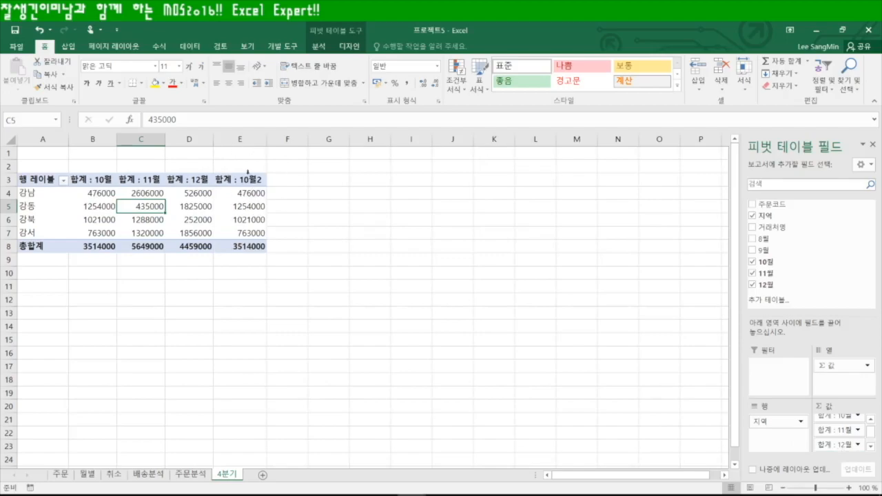
pyautogui.scroll(-1, 862, 450)
pyautogui.click(857, 444)
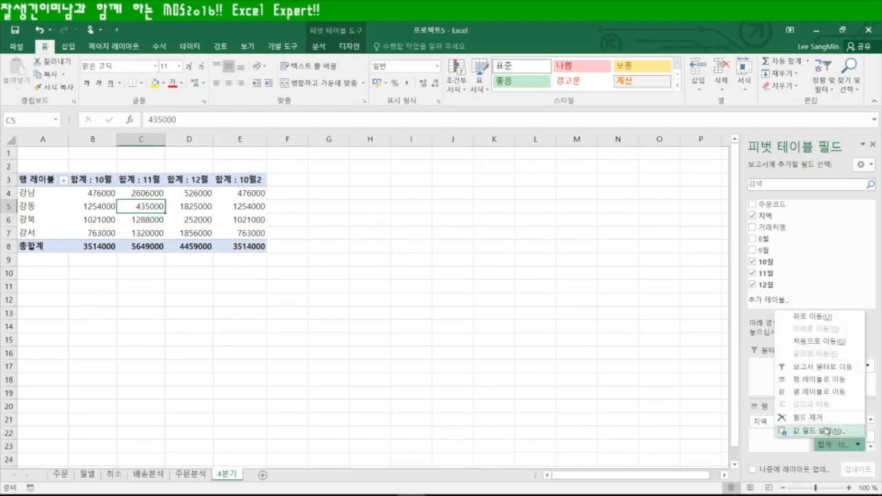
pyautogui.click(829, 433)
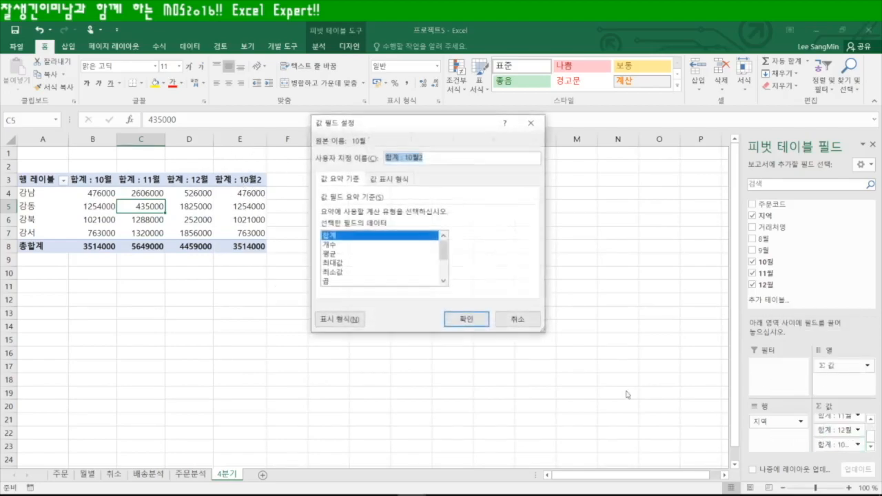
pyautogui.click(339, 263)
pyautogui.click(466, 319)
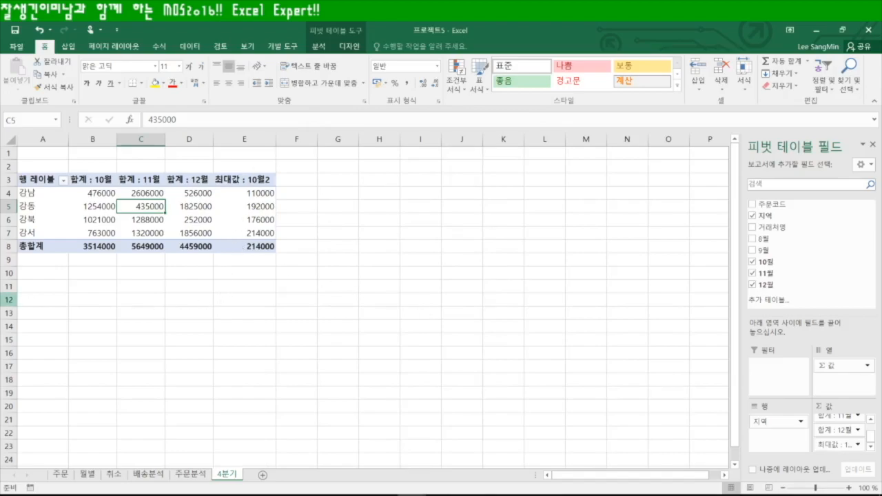
pyautogui.click(269, 495)
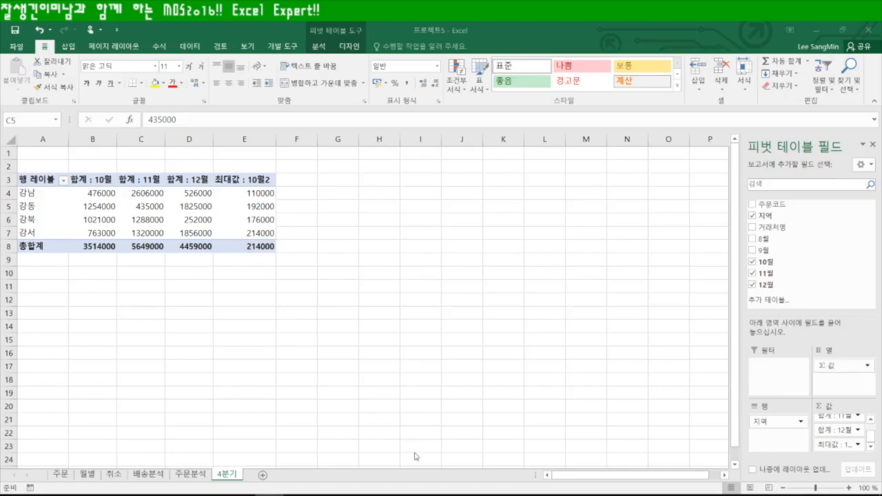
pyautogui.click(303, 308)
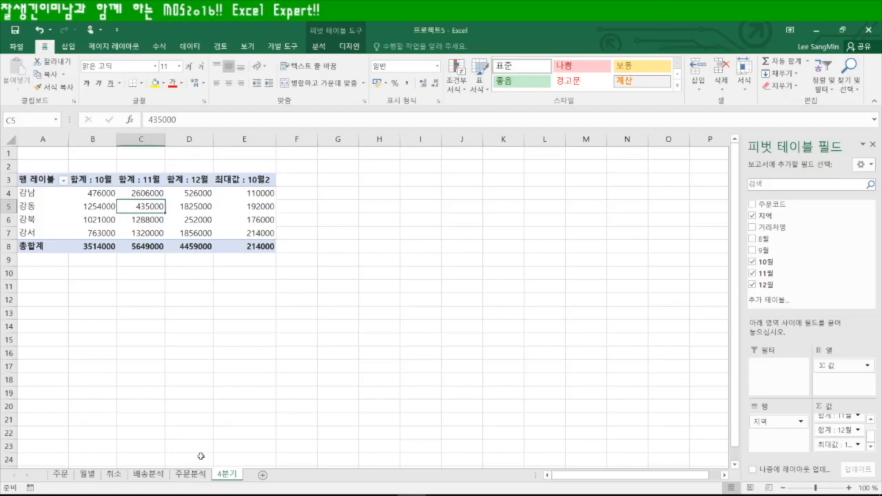